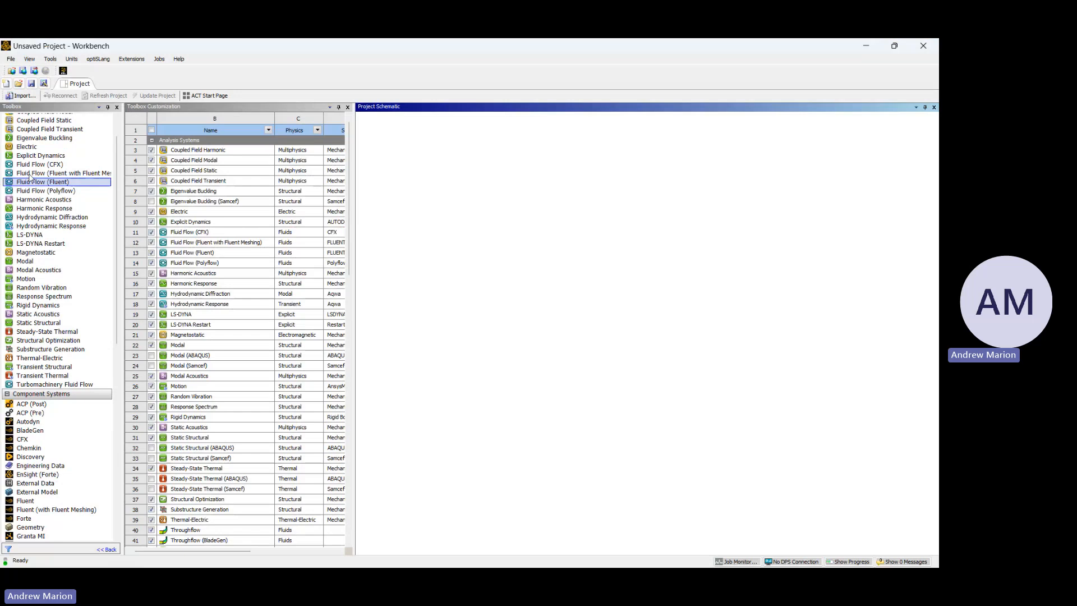
- Add a standalone Fluent component system to the empty project schematic
{"action": "scroll", "coordinate": [74, 451], "scroll_direction": "down", "scroll_amount": 2}
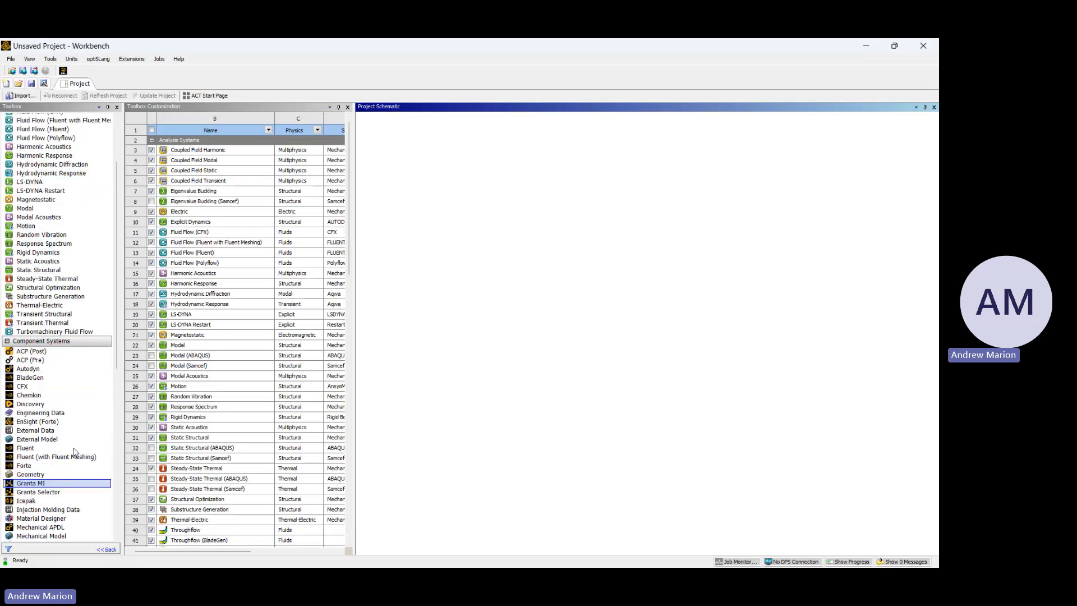
{"action": "left_click_drag", "start_coordinate": [74, 454], "coordinate": [425, 152]}
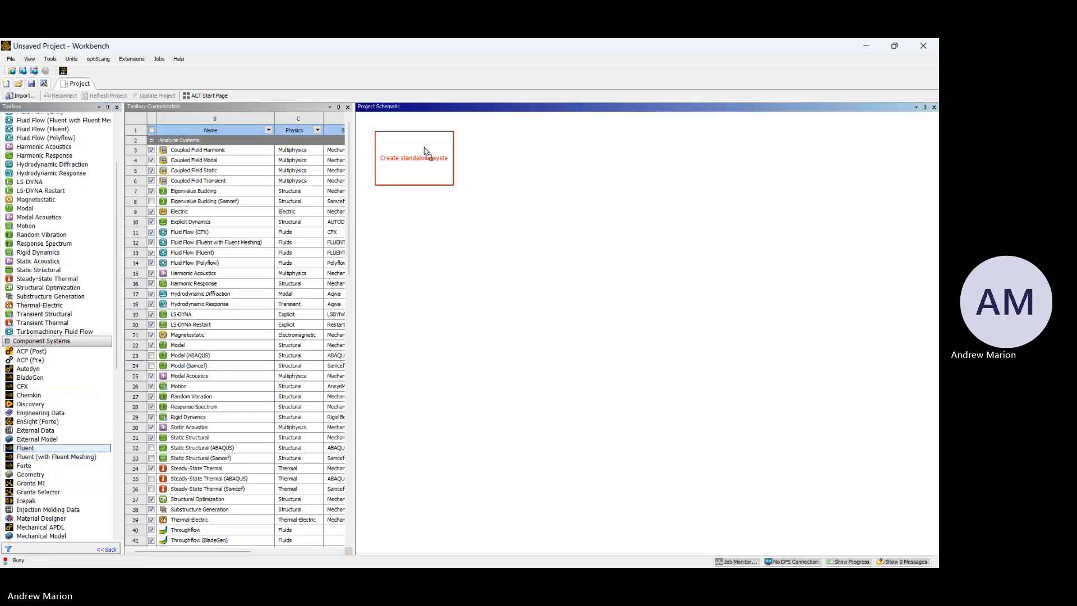
{"action": "right_click", "coordinate": [403, 159]}
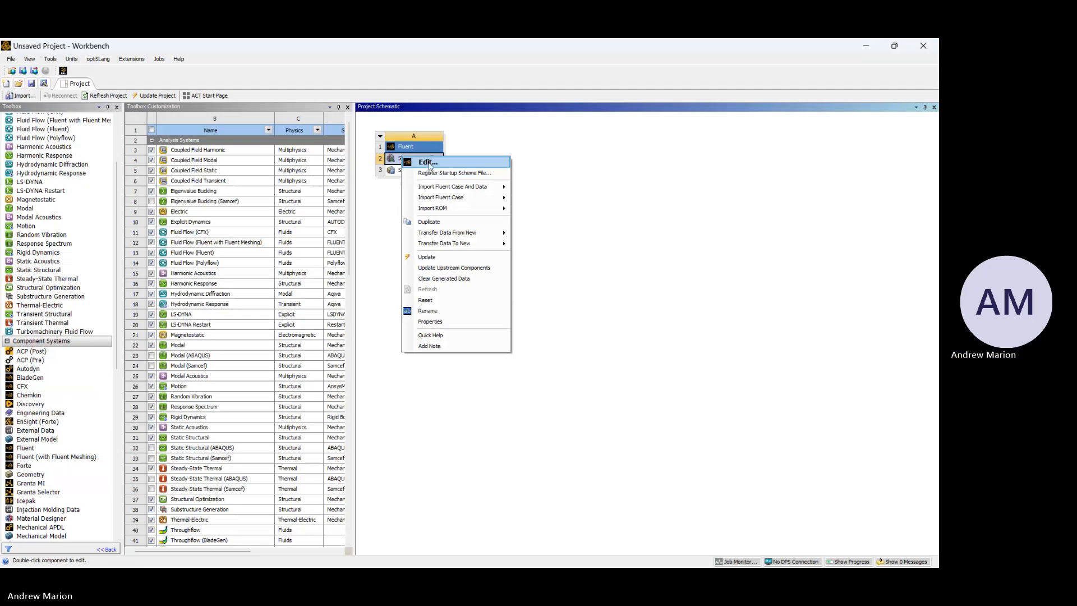
{"action": "left_click", "coordinate": [521, 454]}
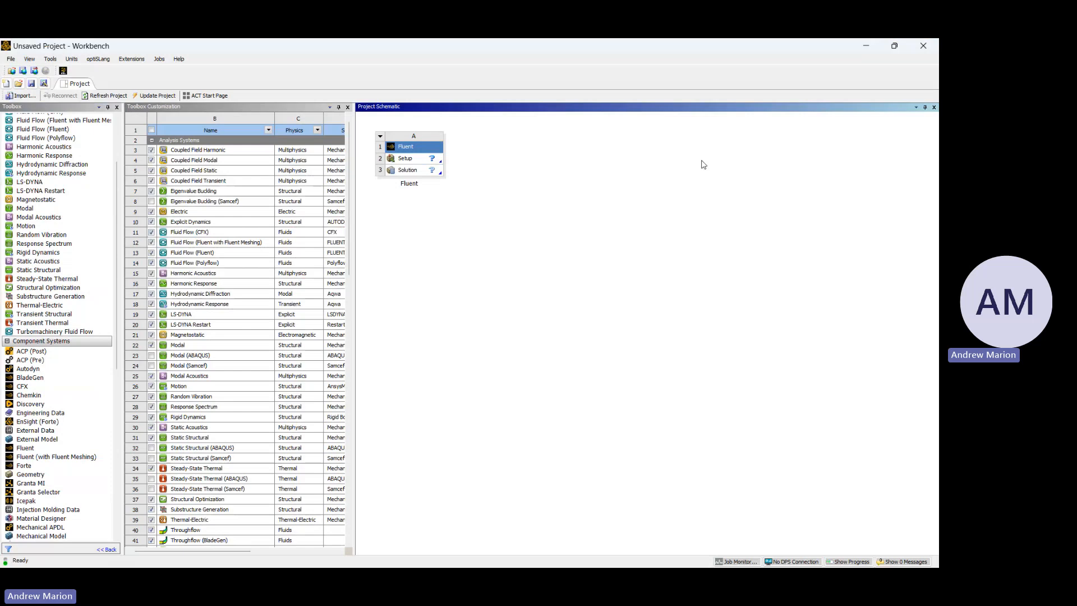
- Launch Fluent from the system's Setup cell with double precision enabled and 12 solver processes
{"action": "left_click", "coordinate": [412, 158]}
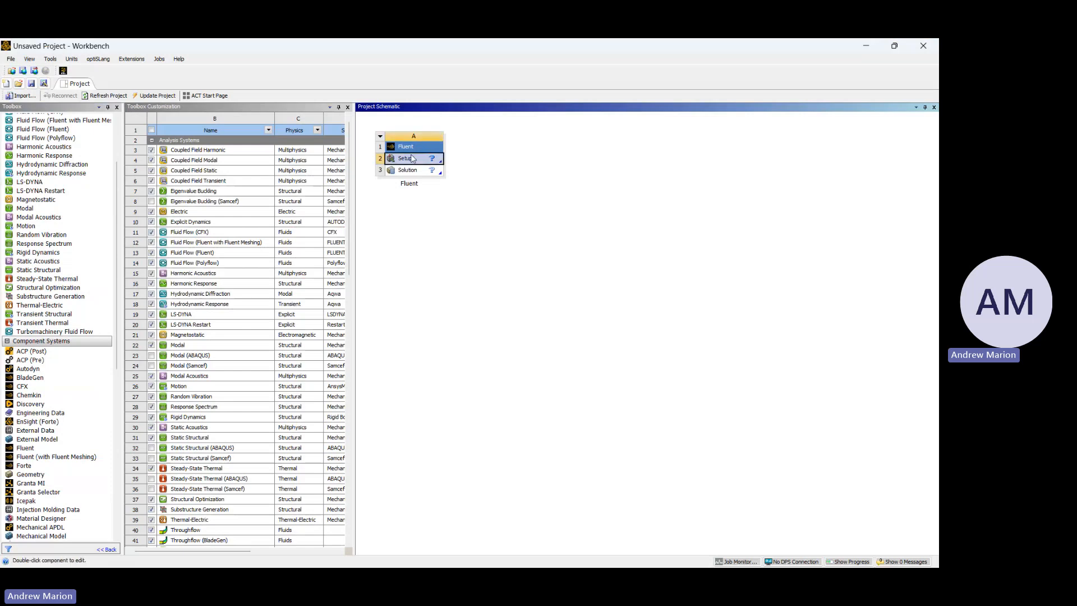
{"action": "right_click", "coordinate": [412, 158]}
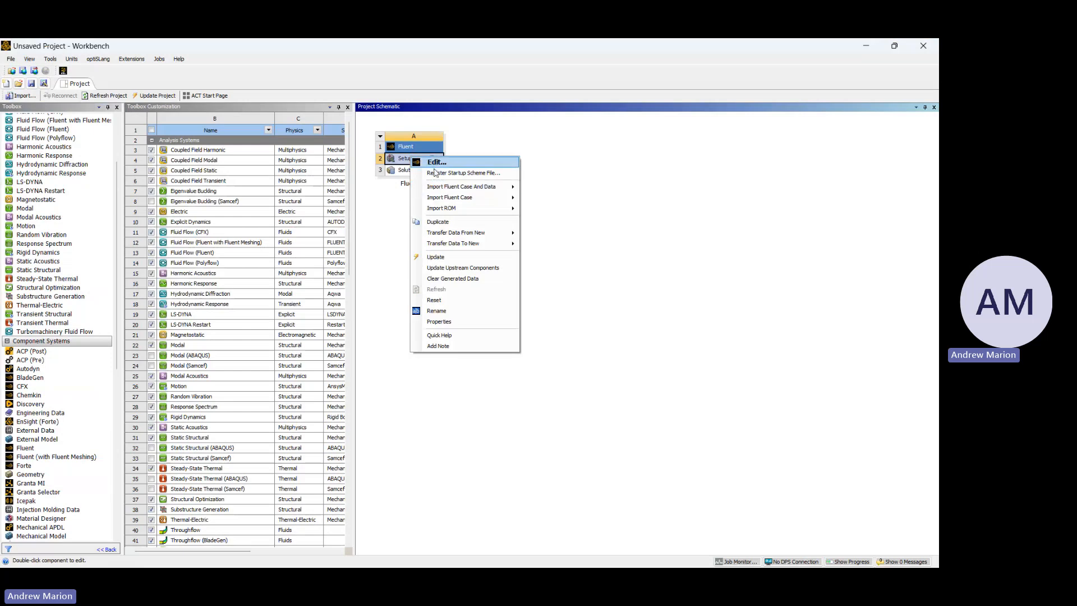
{"action": "left_click", "coordinate": [436, 163]}
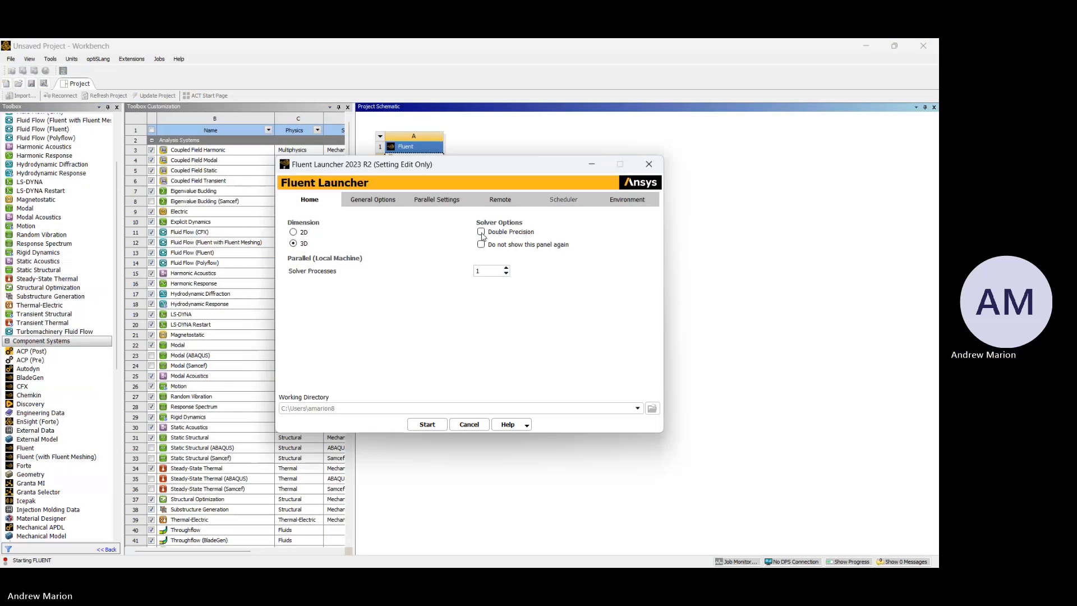
{"action": "double_click", "coordinate": [491, 271]}
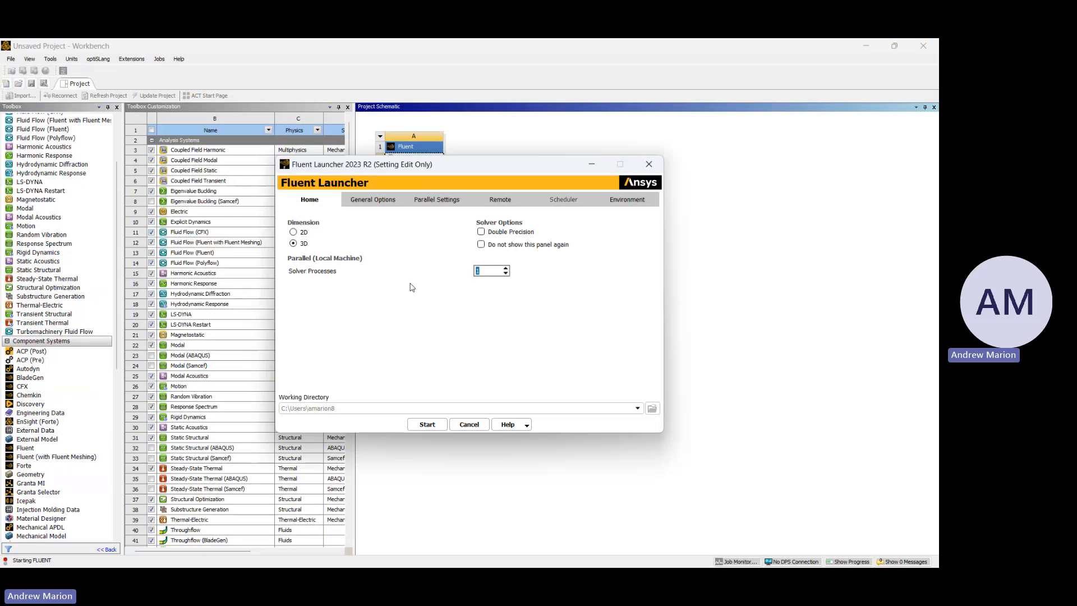
{"action": "type", "text": "12"}
{"action": "left_click", "coordinate": [480, 232]}
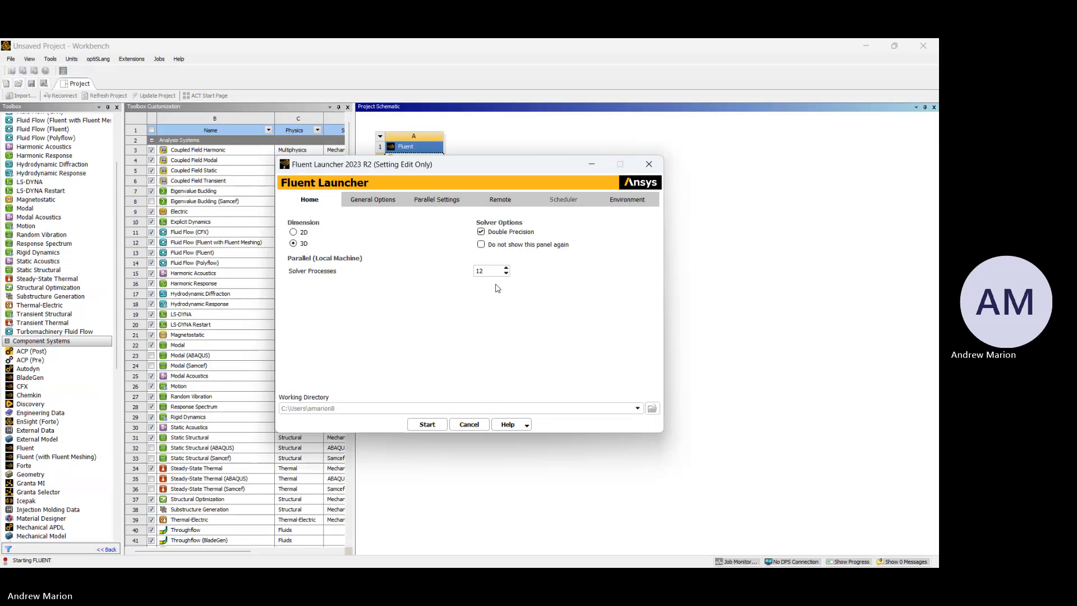
{"action": "left_click", "coordinate": [425, 428]}
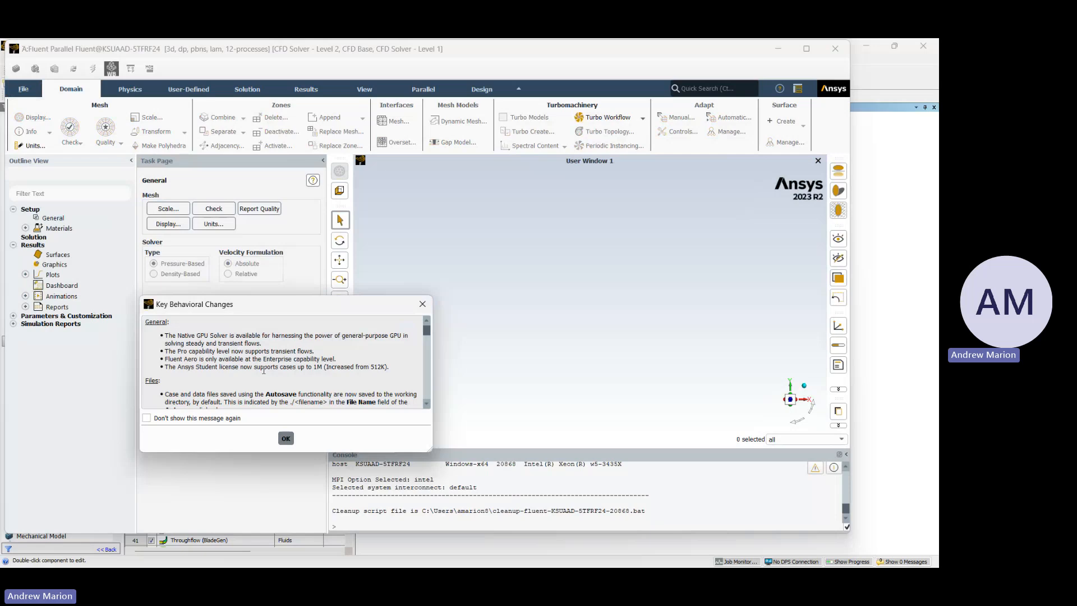
- Dismiss the Key Behavioral Changes notice and maximize the Fluent window
{"action": "left_click", "coordinate": [285, 438]}
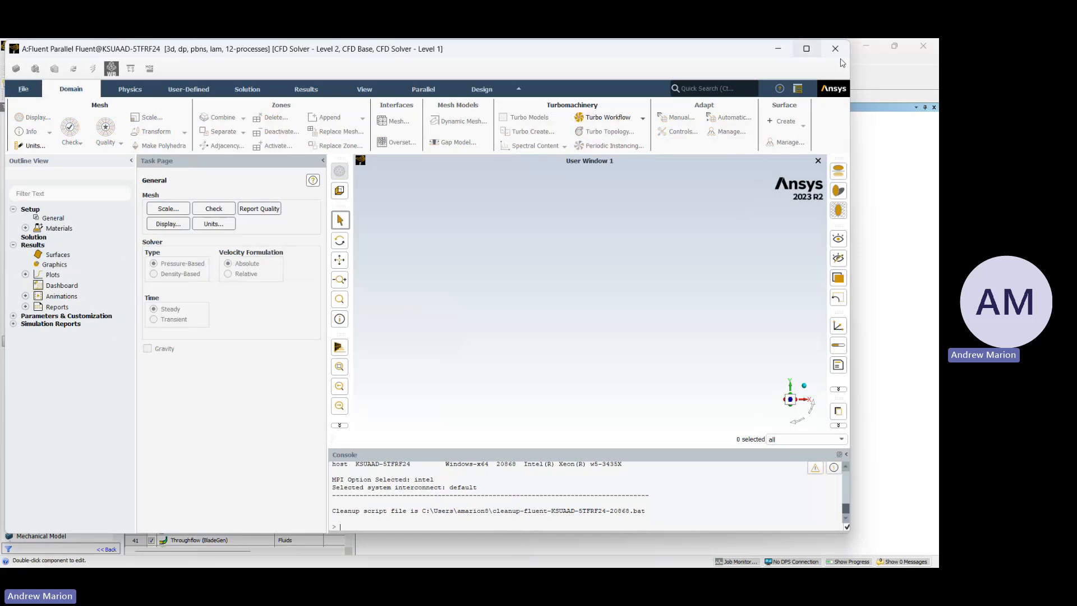
{"action": "left_click", "coordinate": [806, 49]}
{"action": "left_click", "coordinate": [796, 81]}
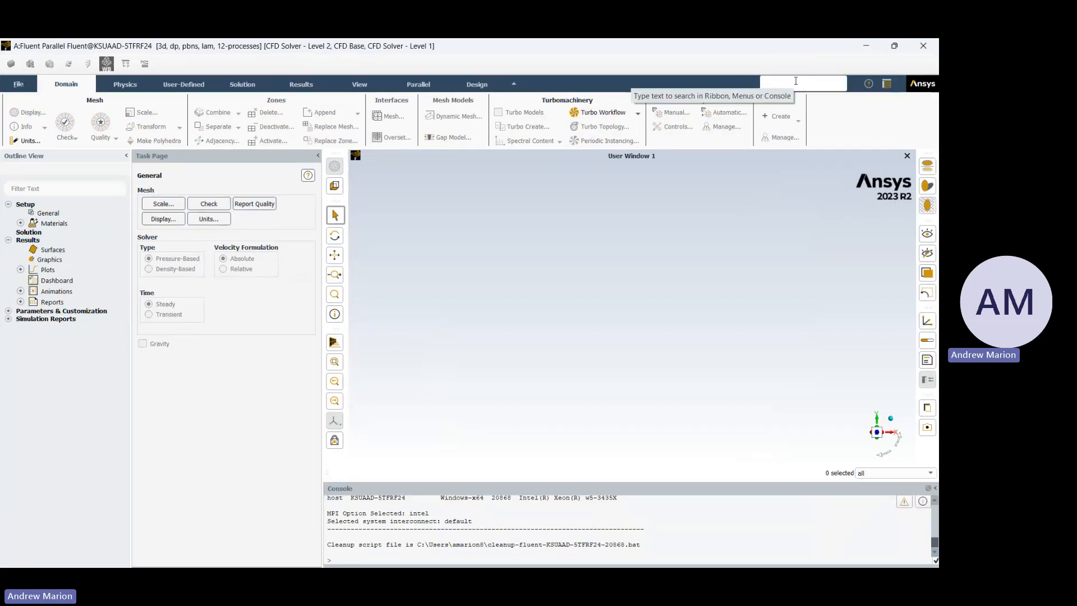
- Import the mesh file Generic Aircraft Mesh.msh.h5 from the Downloads folder
{"action": "left_click", "coordinate": [16, 86]}
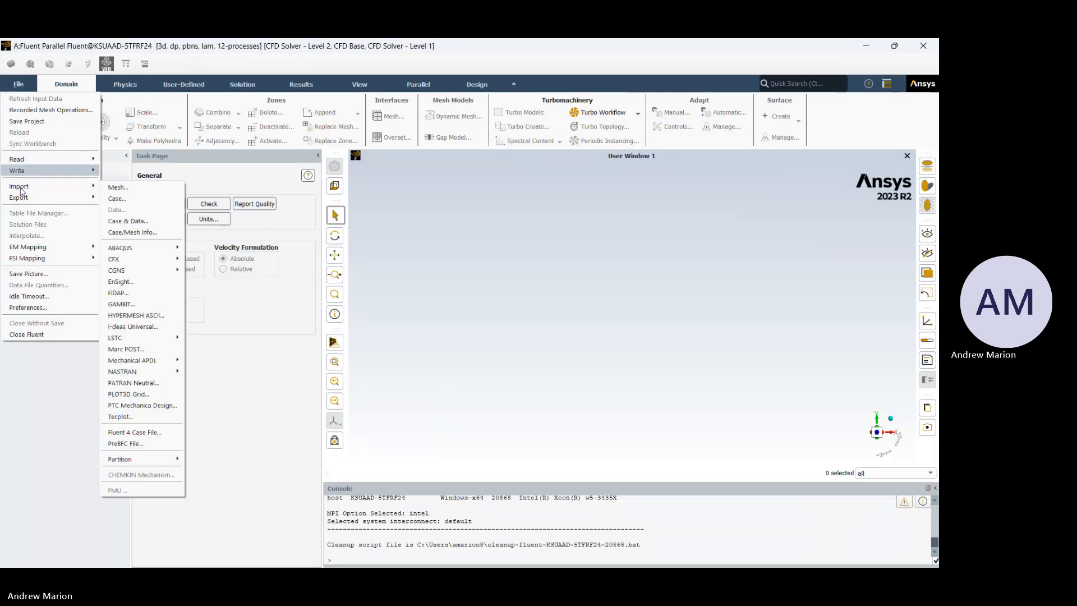
{"action": "left_click", "coordinate": [17, 86]}
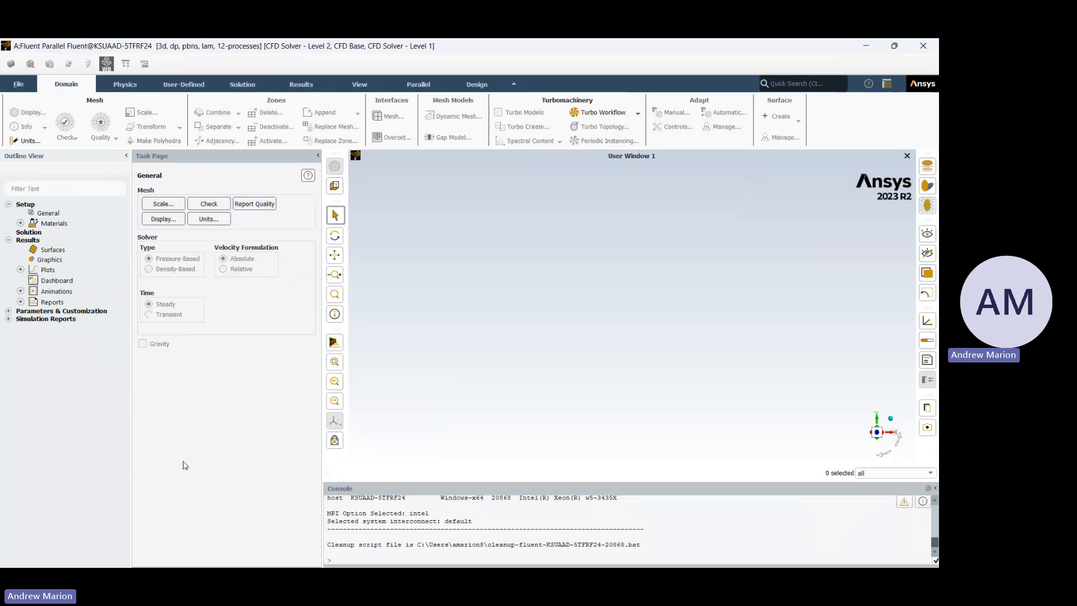
{"action": "left_click", "coordinate": [18, 84]}
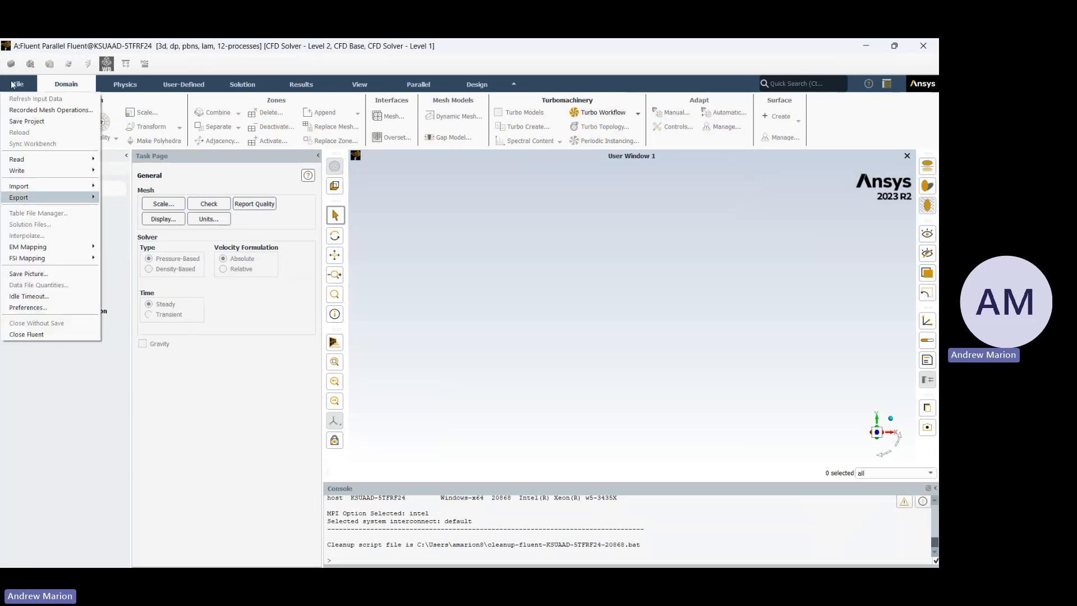
{"action": "mouse_move", "coordinate": [32, 187]}
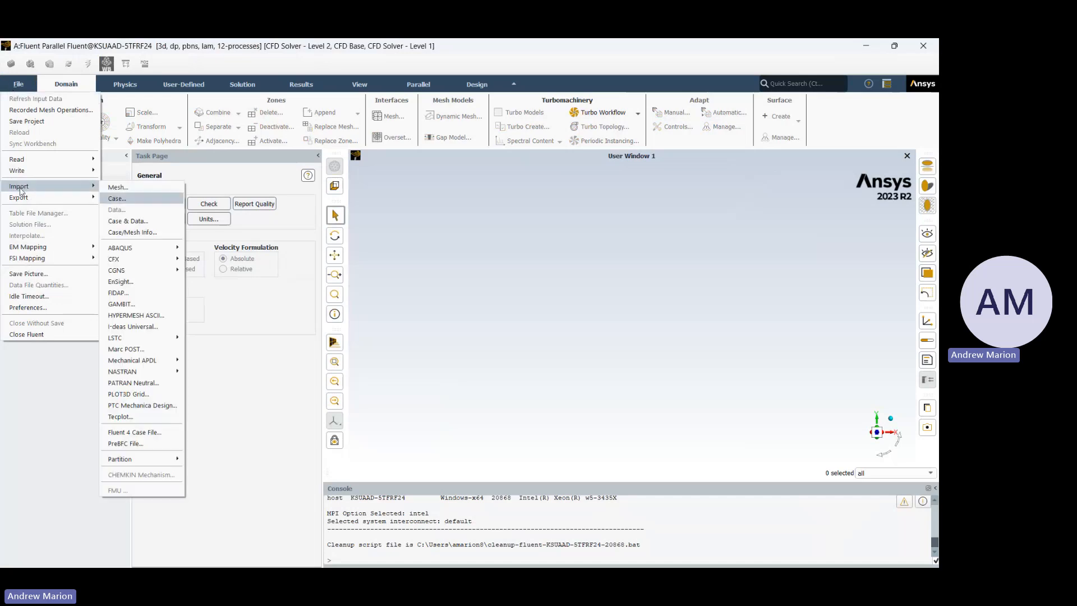
{"action": "left_click", "coordinate": [112, 196]}
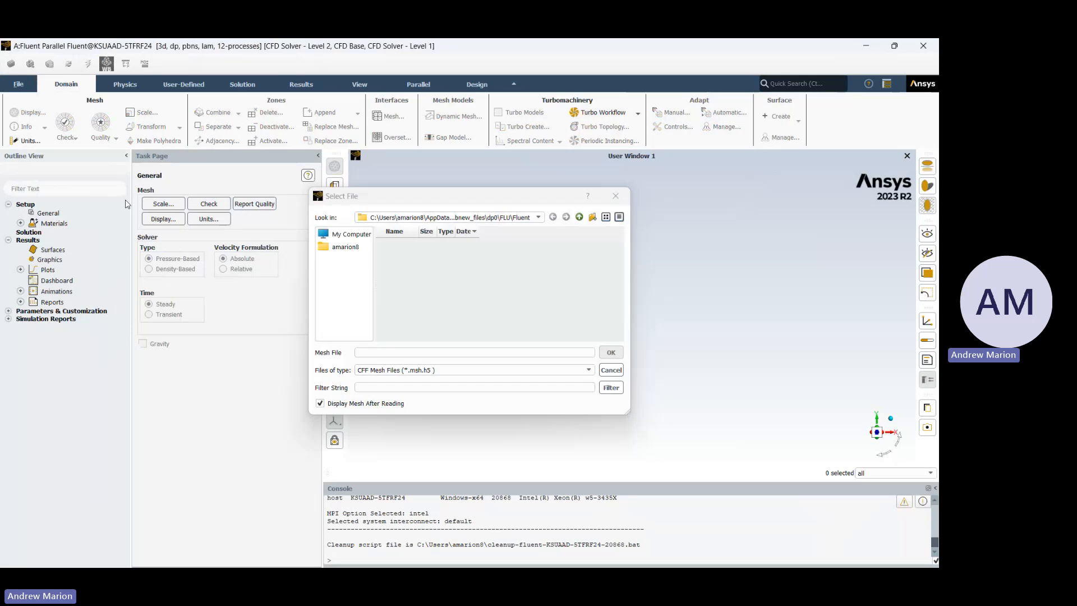
{"action": "left_click", "coordinate": [349, 248]}
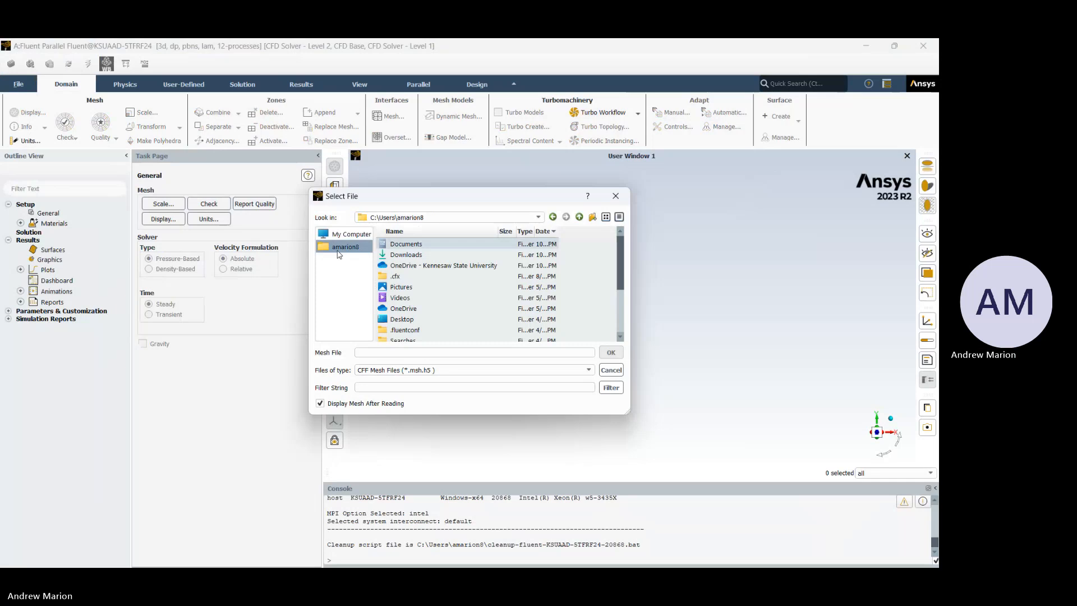
{"action": "double_click", "coordinate": [406, 255]}
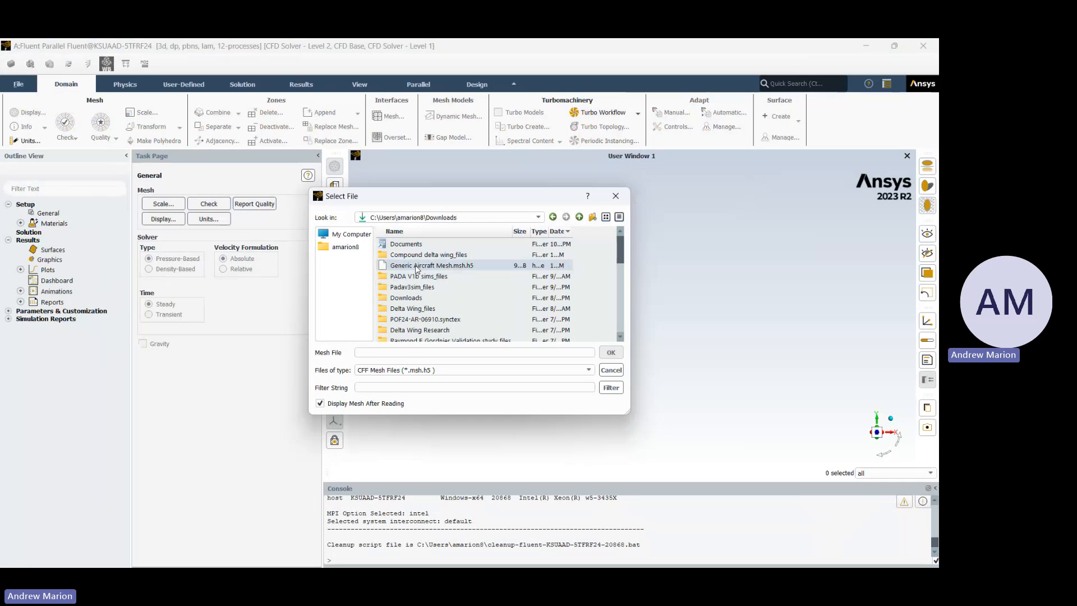
{"action": "left_click", "coordinate": [415, 267]}
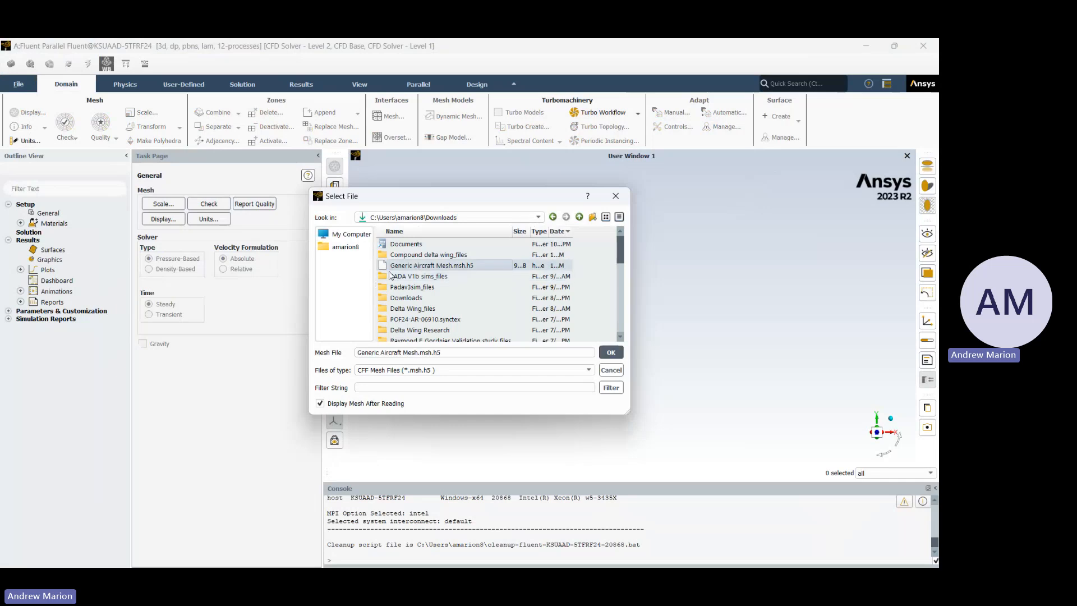
{"action": "double_click", "coordinate": [391, 266]}
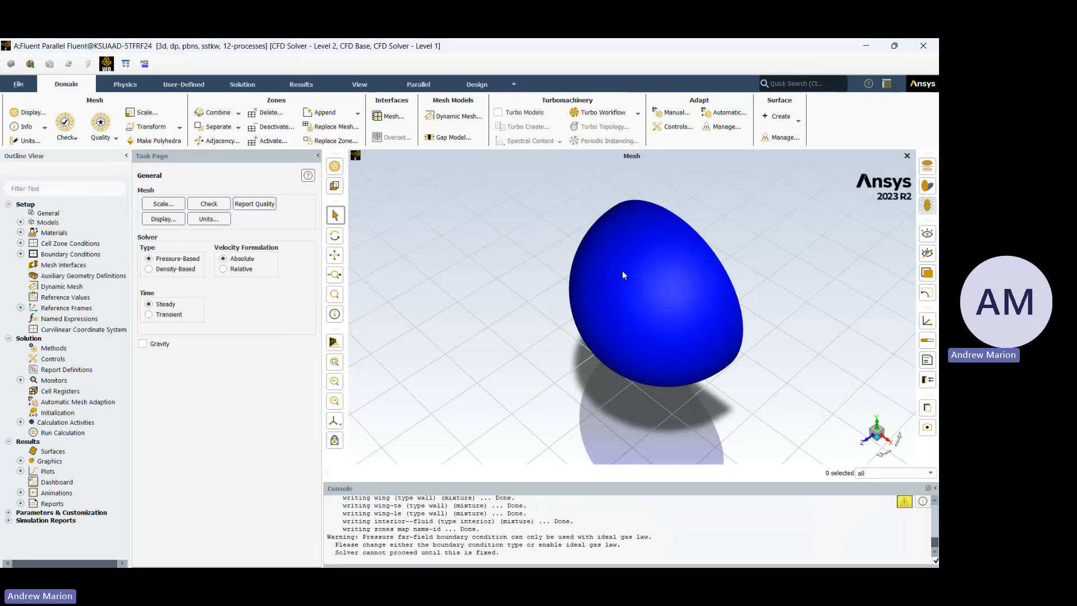
{"action": "left_click", "coordinate": [19, 85]}
{"action": "mouse_move", "coordinate": [25, 179]}
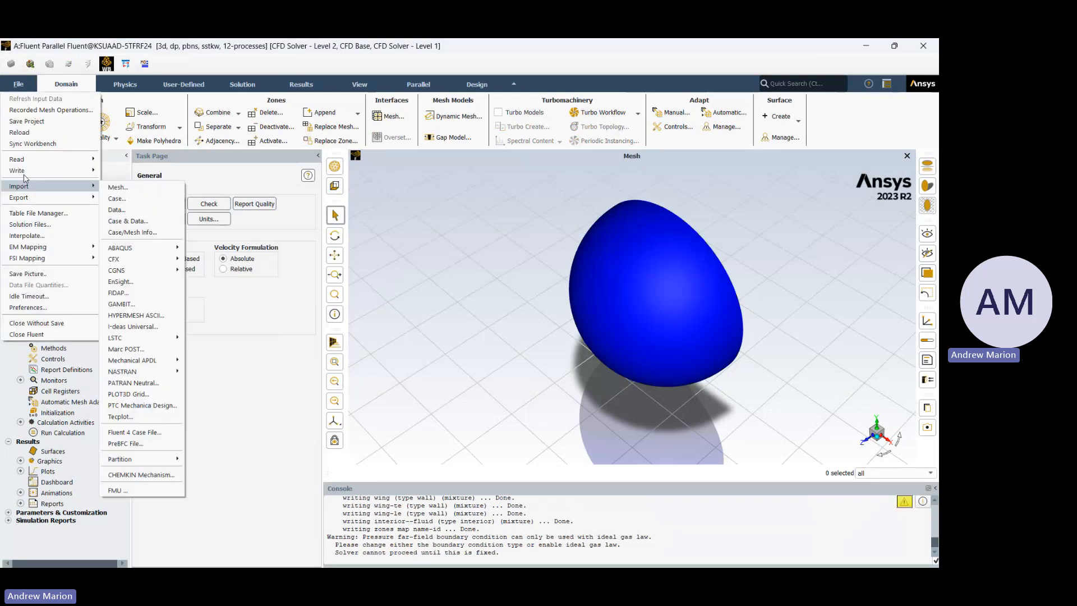
{"action": "left_click", "coordinate": [112, 186]}
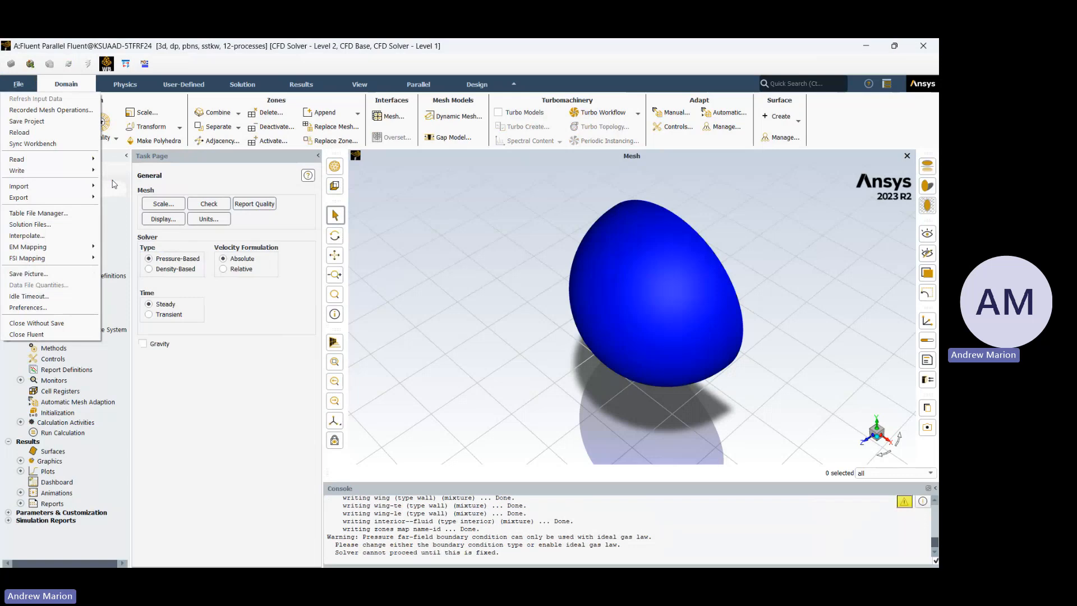
- Display all mesh surfaces with edges and nodes turned on, and inspect the farfield domain up close
{"action": "middle_click_drag", "start_coordinate": [662, 292], "coordinate": [492, 218]}
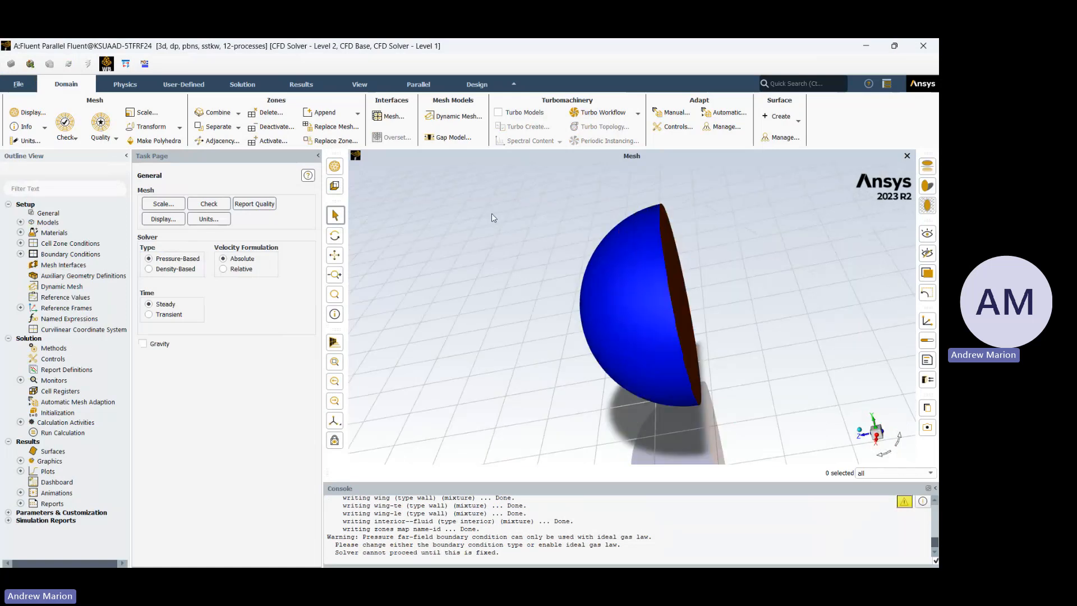
{"action": "left_click", "coordinate": [335, 167]}
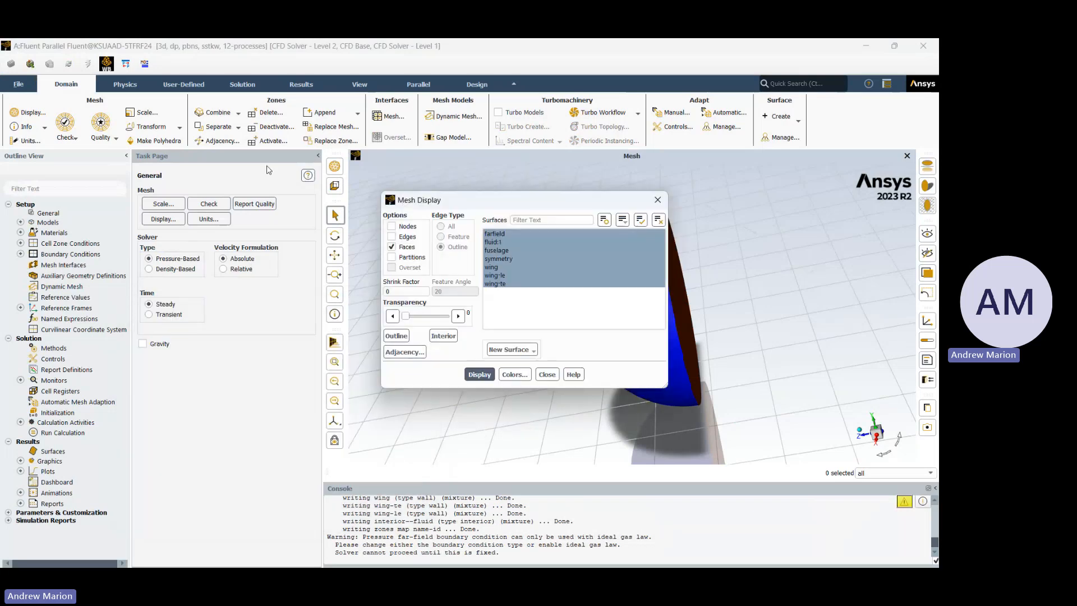
{"action": "left_click", "coordinate": [400, 236]}
{"action": "left_click", "coordinate": [479, 375]}
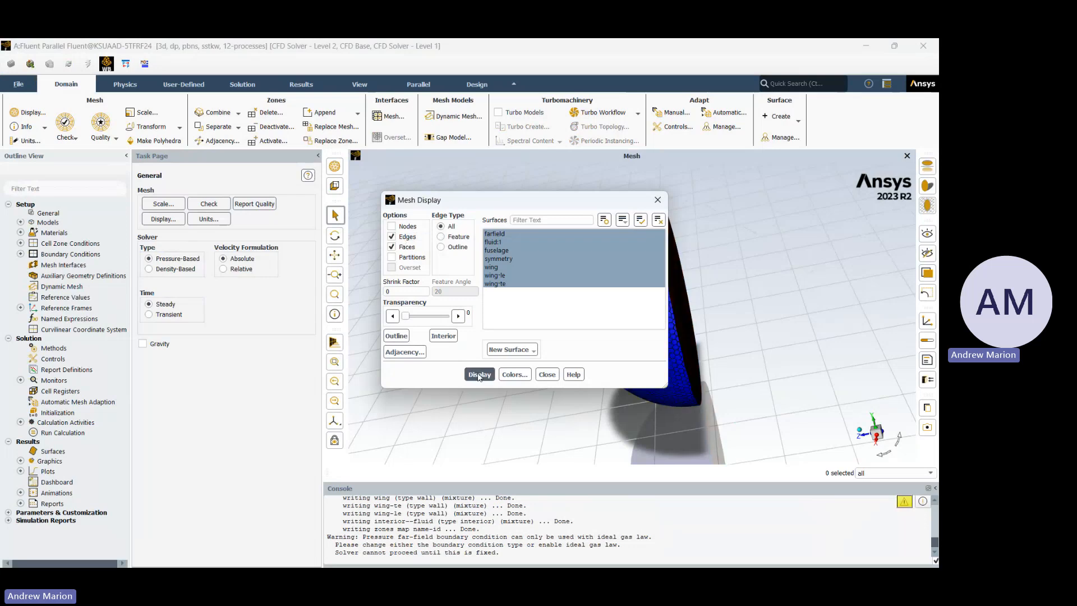
{"action": "left_click_drag", "start_coordinate": [460, 202], "coordinate": [523, 313]}
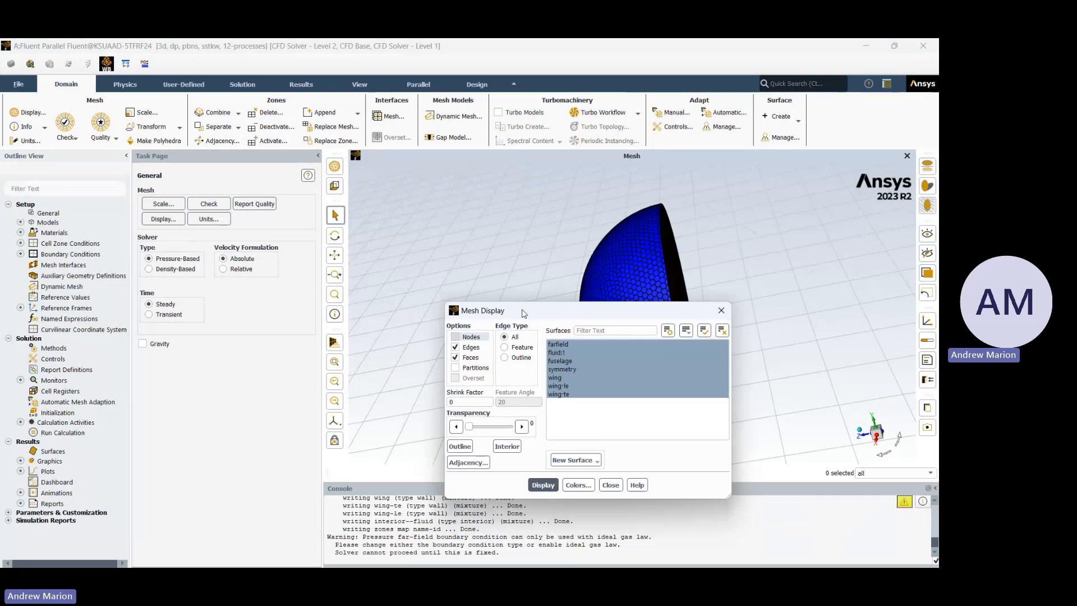
{"action": "left_click", "coordinate": [455, 337]}
{"action": "scroll", "coordinate": [674, 262], "scroll_direction": "up", "scroll_amount": 3}
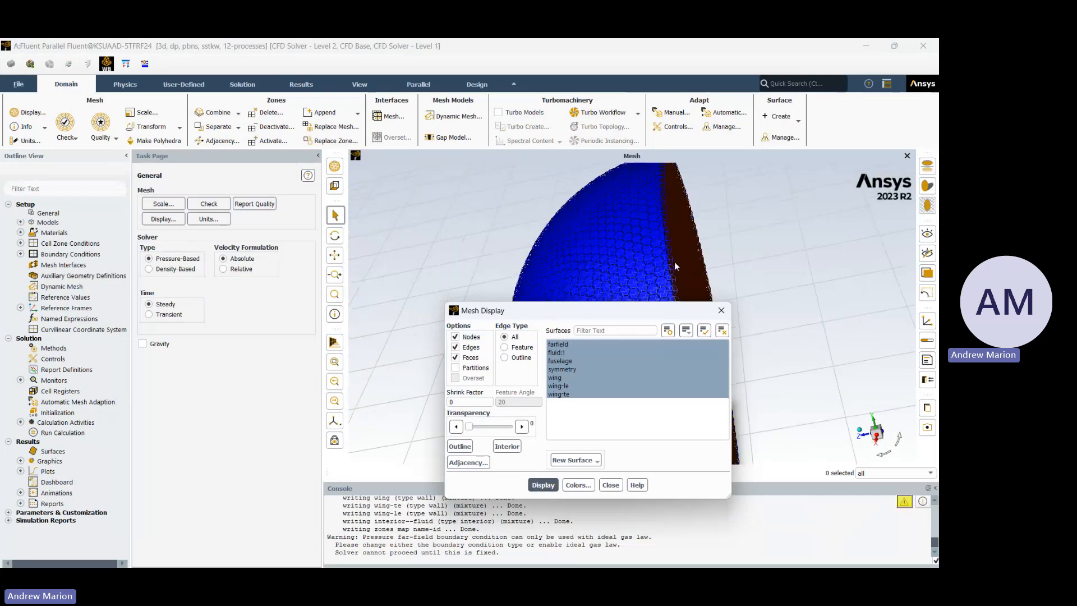
{"action": "scroll", "coordinate": [674, 261], "scroll_direction": "up", "scroll_amount": 2}
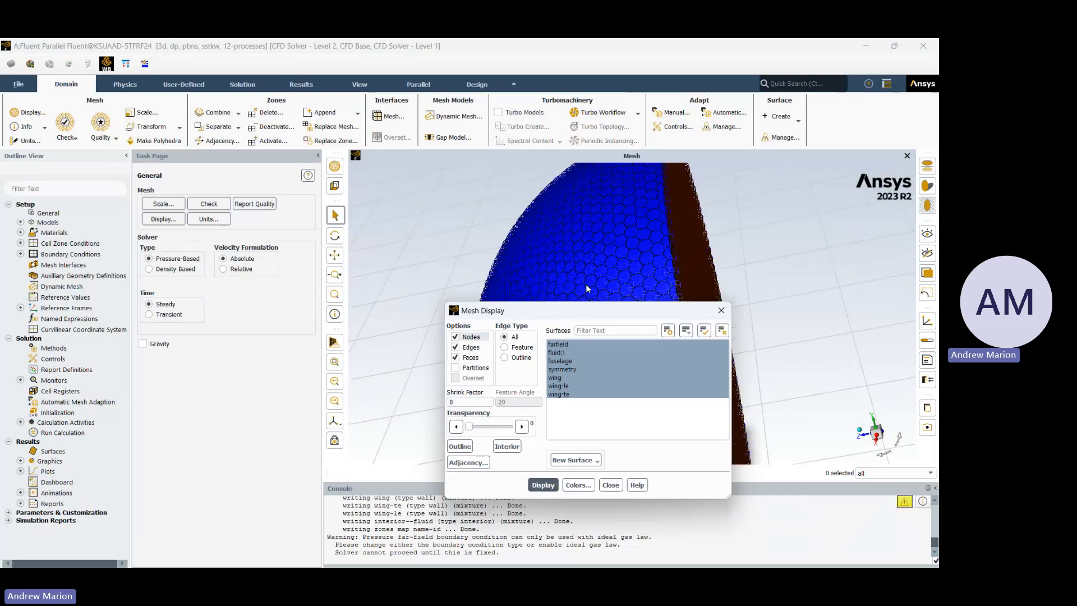
- Turn off nodes and edges in the mesh display options and deselect all surfaces
{"action": "left_click", "coordinate": [456, 338]}
{"action": "left_click", "coordinate": [455, 347]}
{"action": "left_click", "coordinate": [560, 344]}
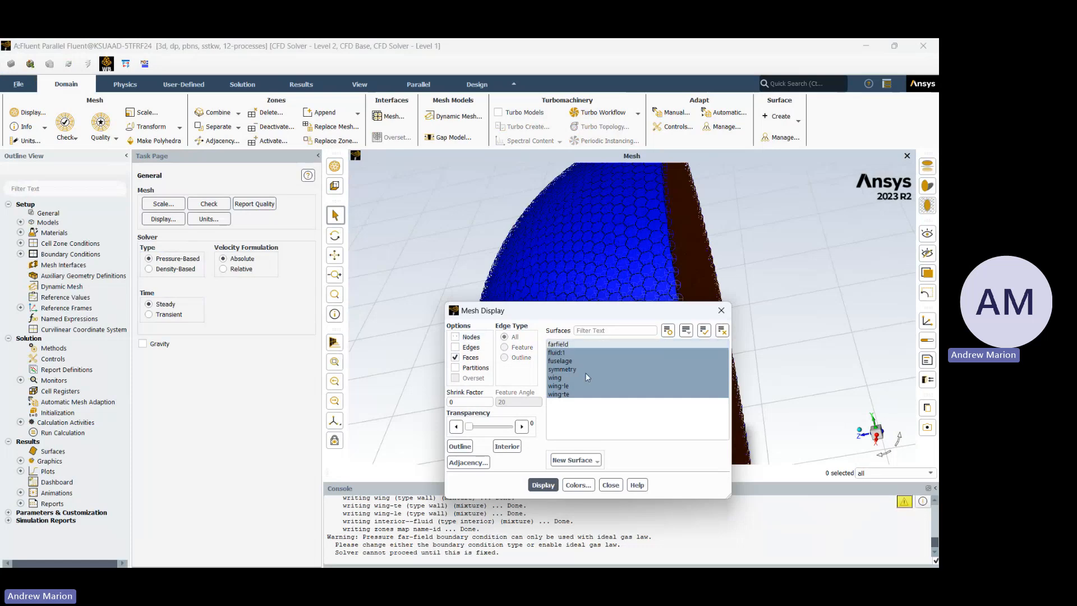
{"action": "left_click", "coordinate": [561, 349]}
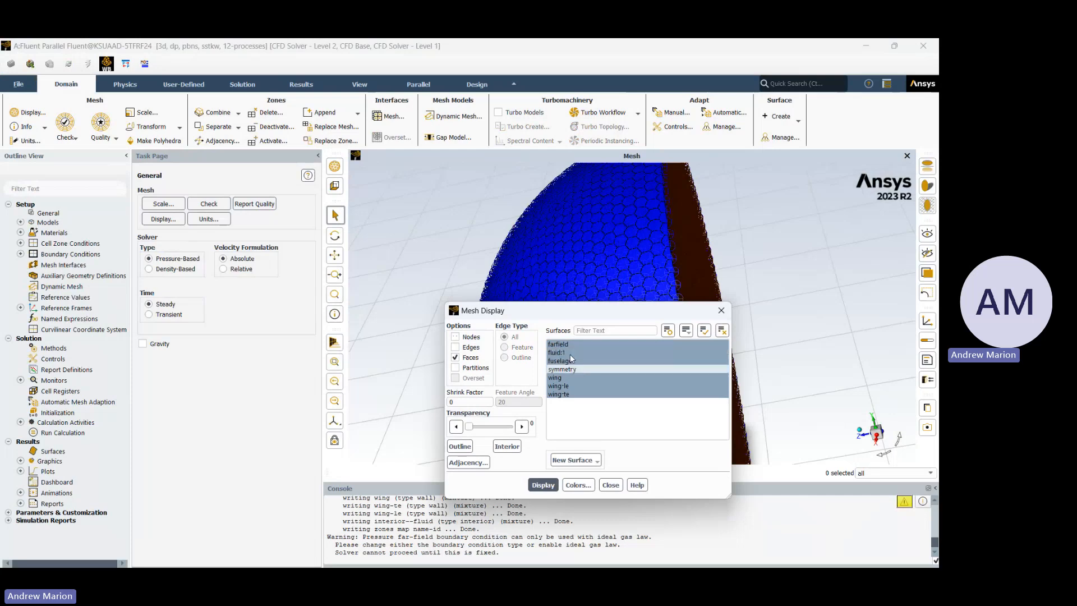
{"action": "left_click", "coordinate": [558, 387]}
{"action": "left_click", "coordinate": [563, 387]}
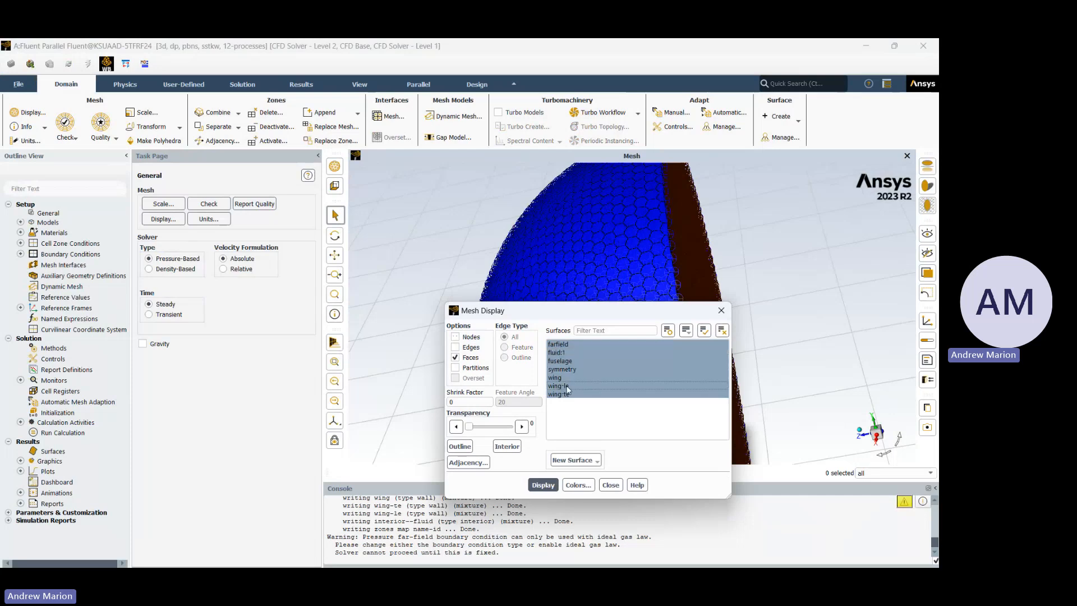
{"action": "left_click", "coordinate": [723, 333]}
{"action": "left_click", "coordinate": [723, 332]}
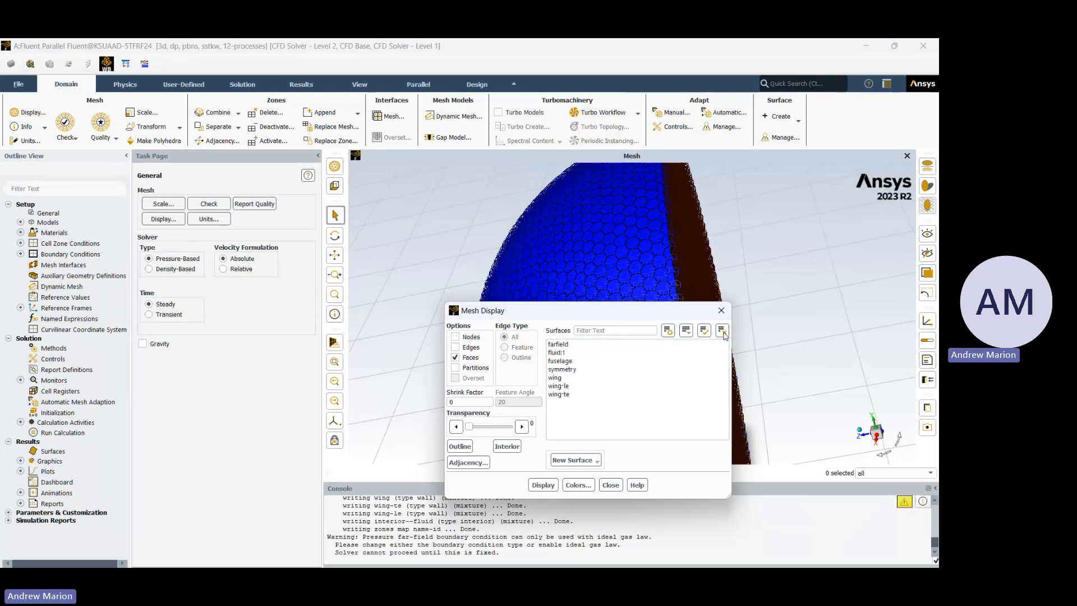
- Display only the wing, wing-le and wing-te surfaces, and move the dialog clear of the wing
{"action": "left_click", "coordinate": [555, 378]}
{"action": "left_click", "coordinate": [559, 386]}
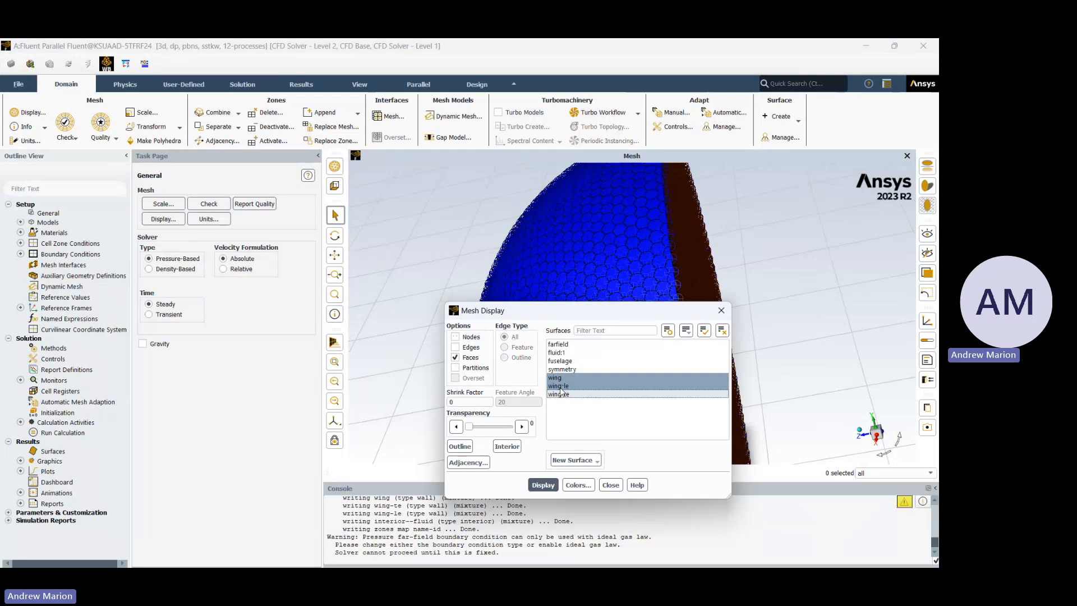
{"action": "left_click", "coordinate": [560, 394]}
{"action": "left_click", "coordinate": [543, 485]}
{"action": "left_click_drag", "start_coordinate": [561, 311], "coordinate": [347, 285]}
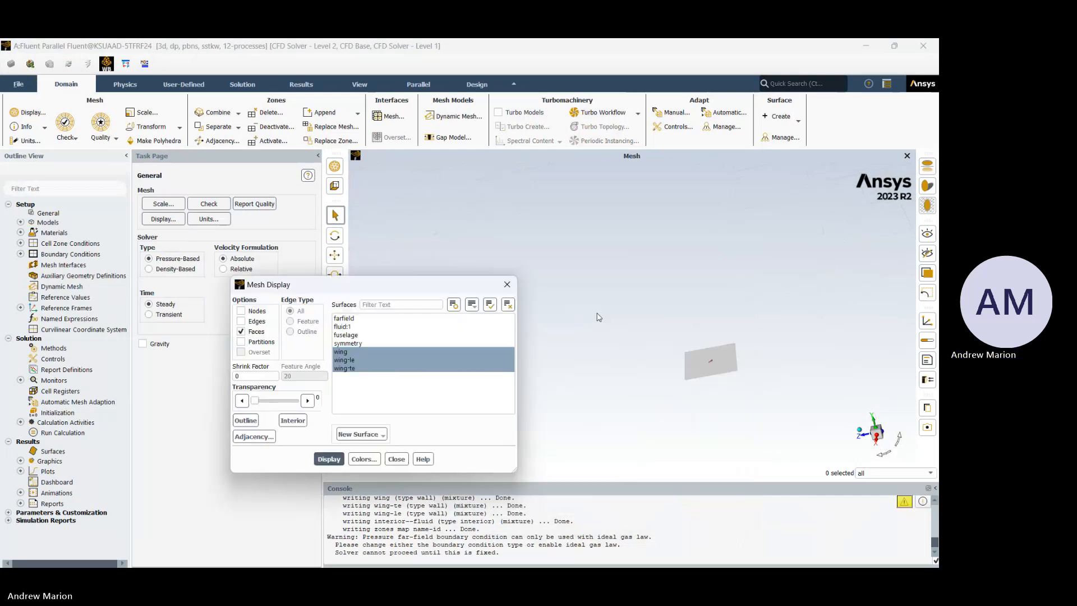
- Turn on edges in the mesh display for the wing surfaces and inspect the wing mesh up close
{"action": "scroll", "coordinate": [670, 340], "scroll_direction": "up", "scroll_amount": 5}
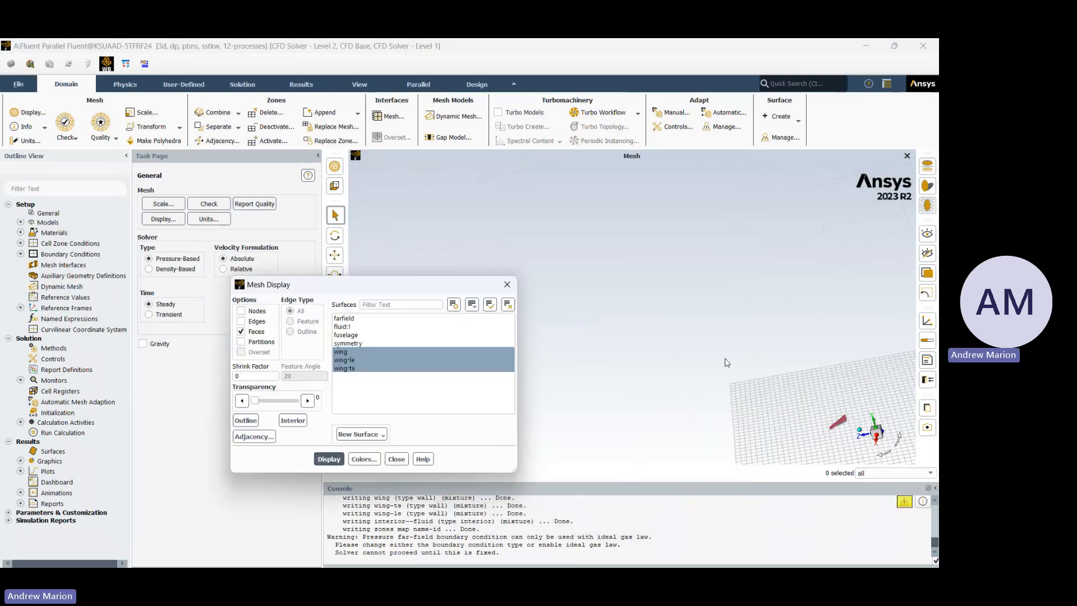
{"action": "scroll", "coordinate": [820, 404], "scroll_direction": "up", "scroll_amount": 6}
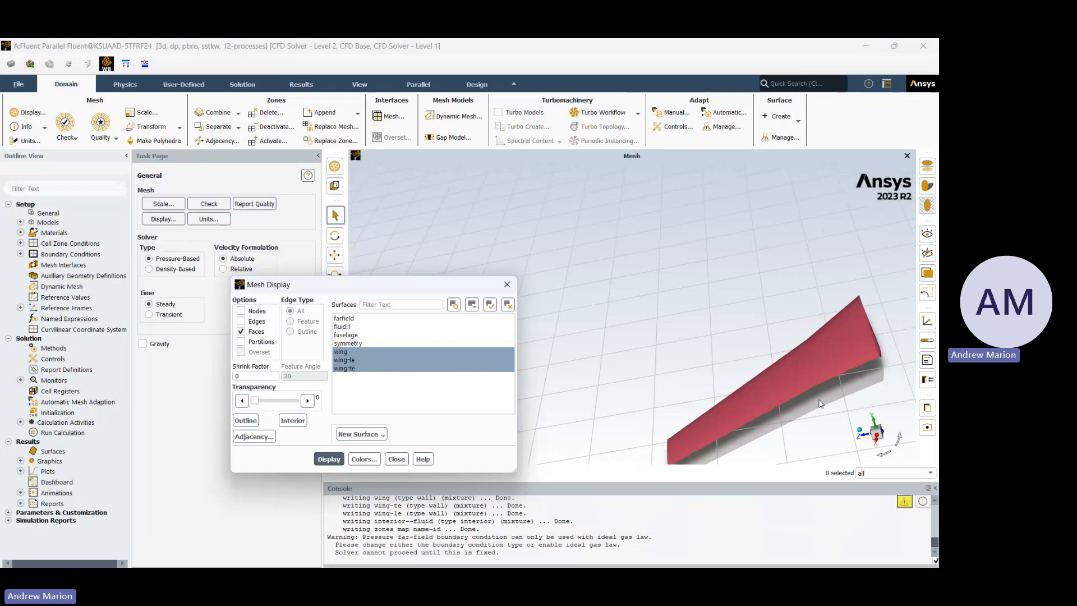
{"action": "scroll", "coordinate": [823, 392], "scroll_direction": "down", "scroll_amount": 2}
{"action": "left_click", "coordinate": [242, 322]}
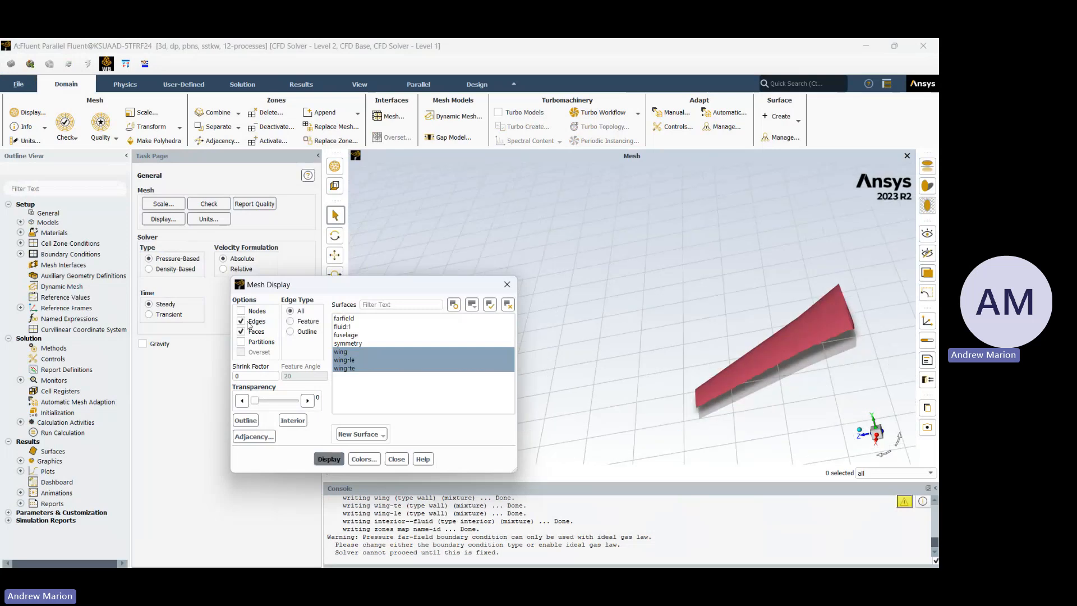
{"action": "left_click", "coordinate": [329, 459]}
{"action": "scroll", "coordinate": [845, 332], "scroll_direction": "up", "scroll_amount": 5}
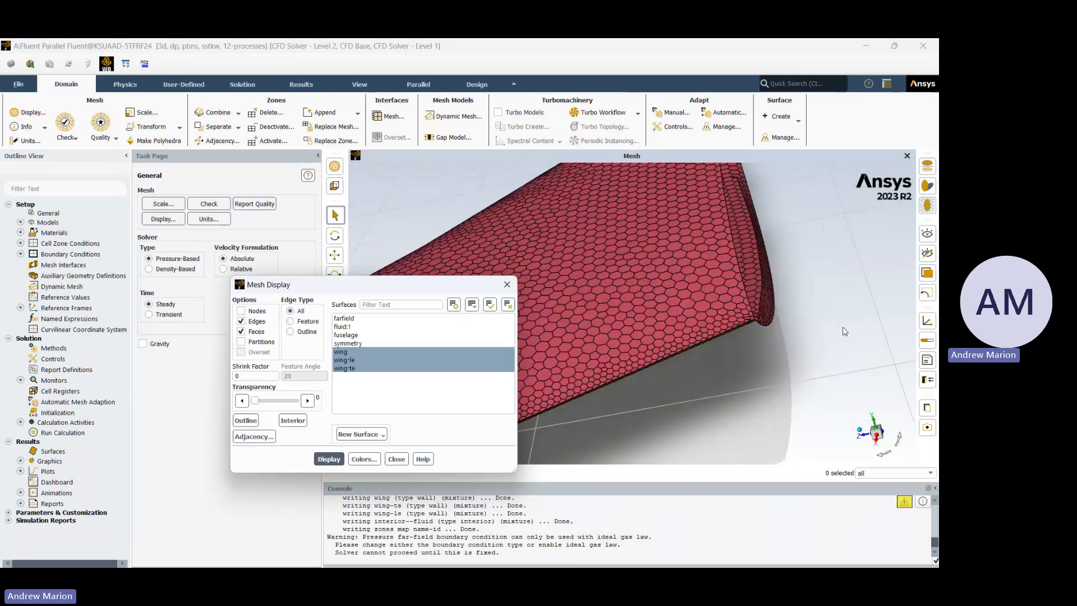
{"action": "scroll", "coordinate": [846, 332], "scroll_direction": "up", "scroll_amount": 4}
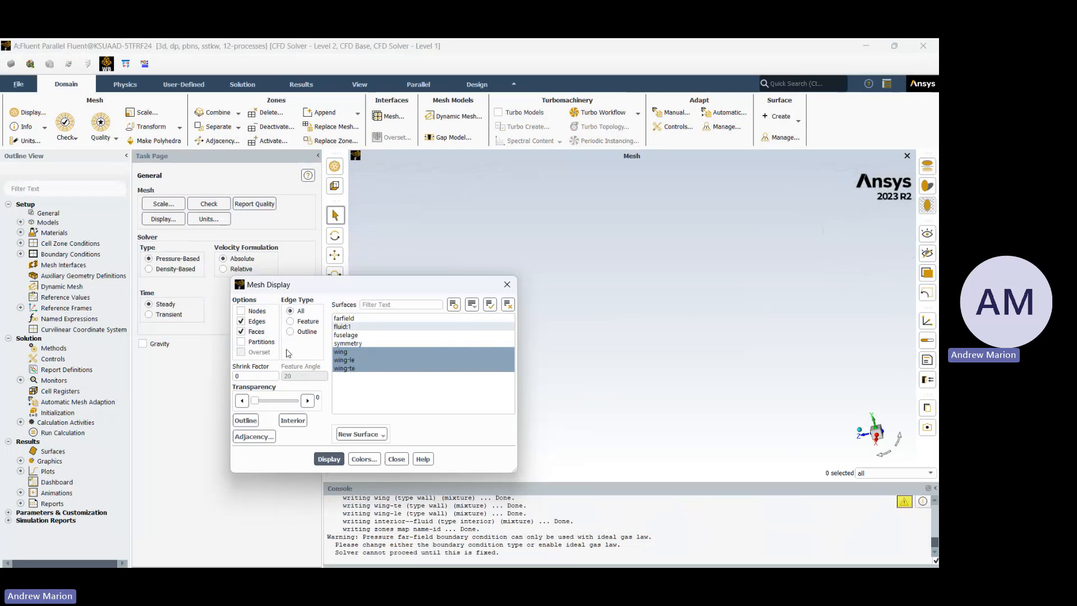
- Display all mesh surfaces with edges turned off in an isometric view, and close the mesh display settings
{"action": "left_click_drag", "start_coordinate": [347, 318], "coordinate": [352, 398]}
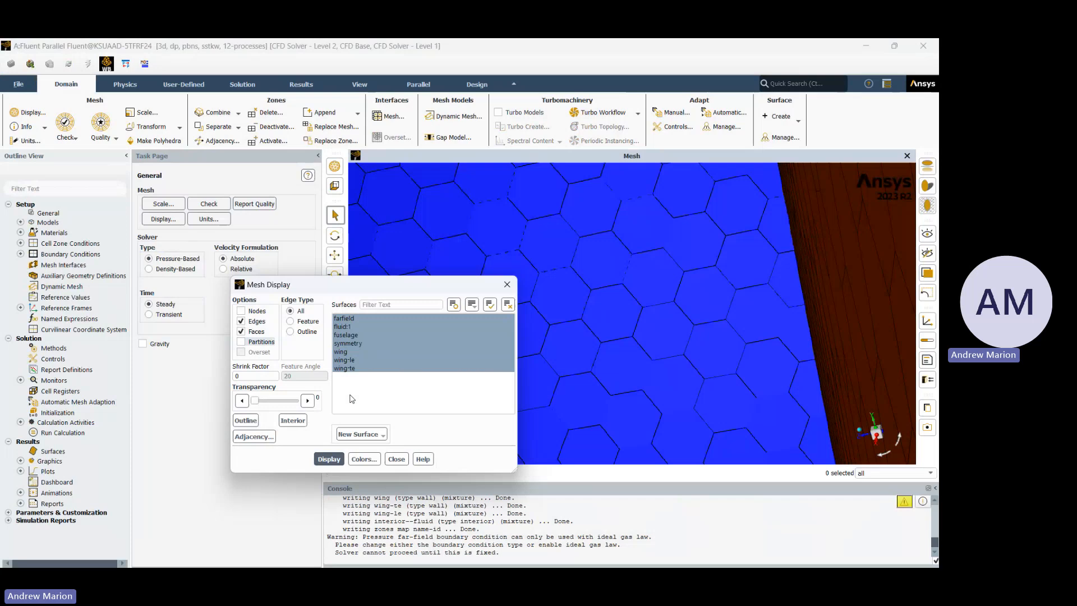
{"action": "left_click", "coordinate": [255, 324]}
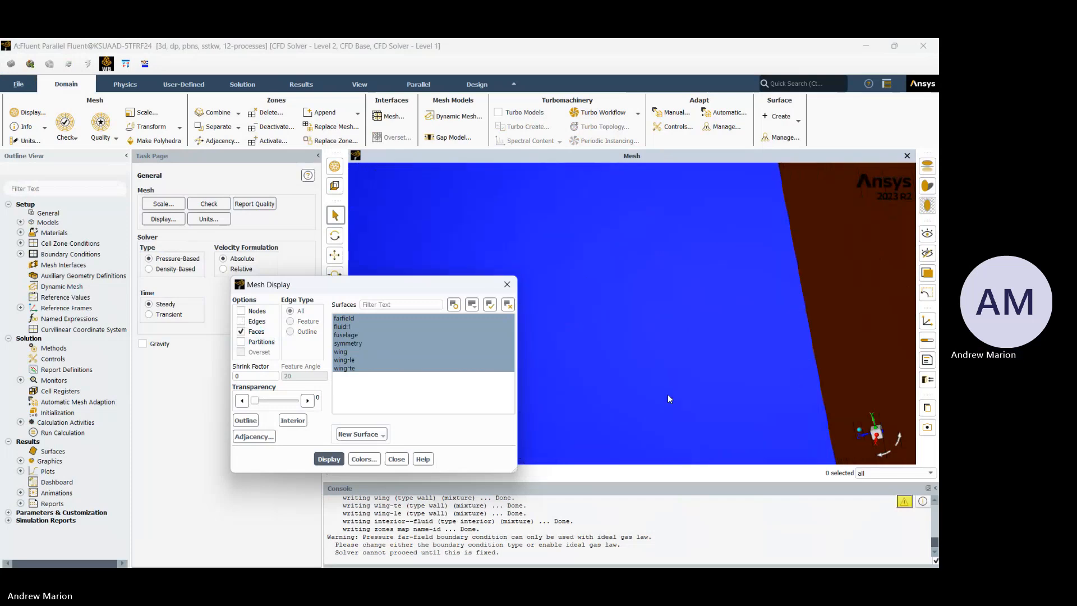
{"action": "left_click", "coordinate": [859, 430]}
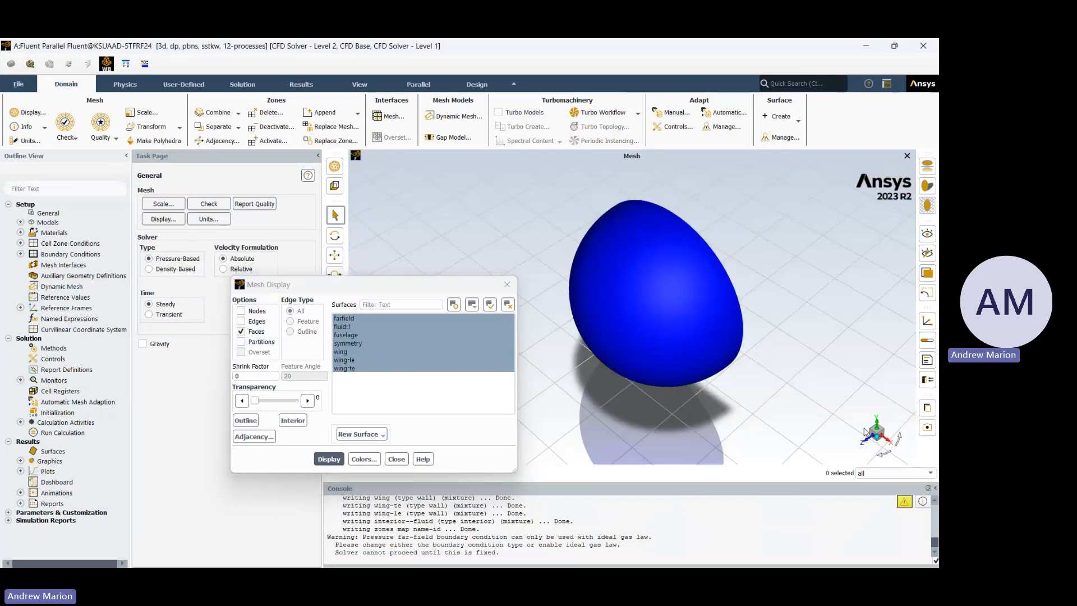
{"action": "left_click", "coordinate": [507, 285]}
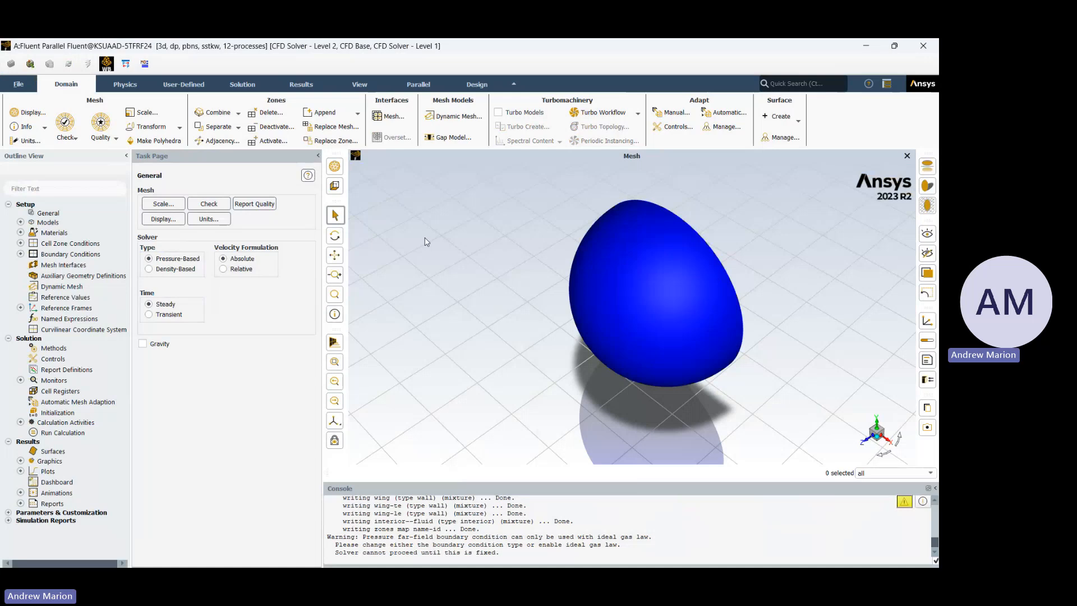
{"action": "mouse_move", "coordinate": [74, 555]}
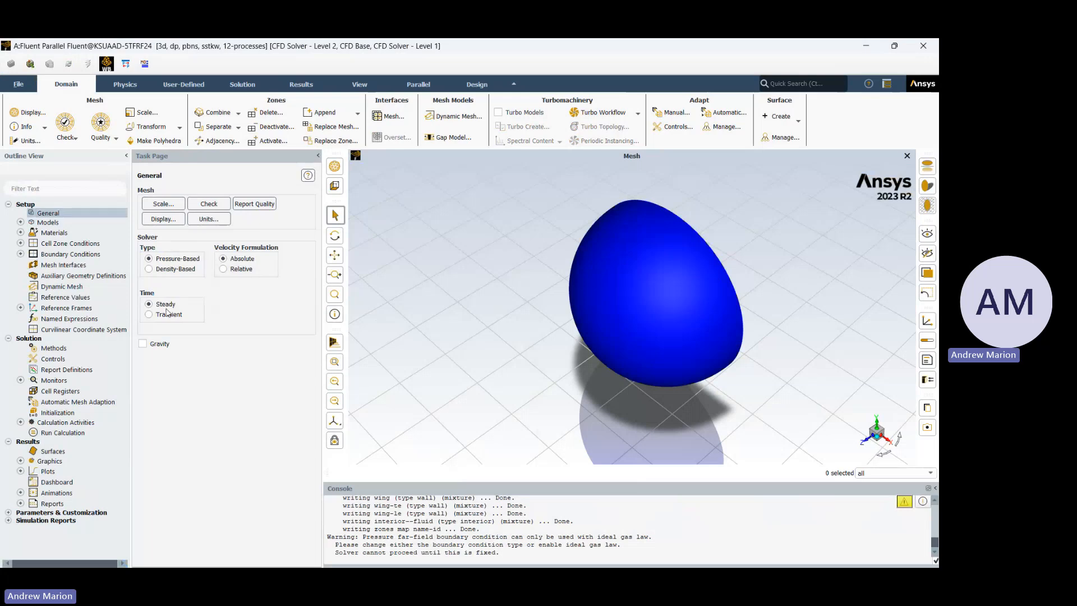
{"action": "left_click", "coordinate": [20, 222]}
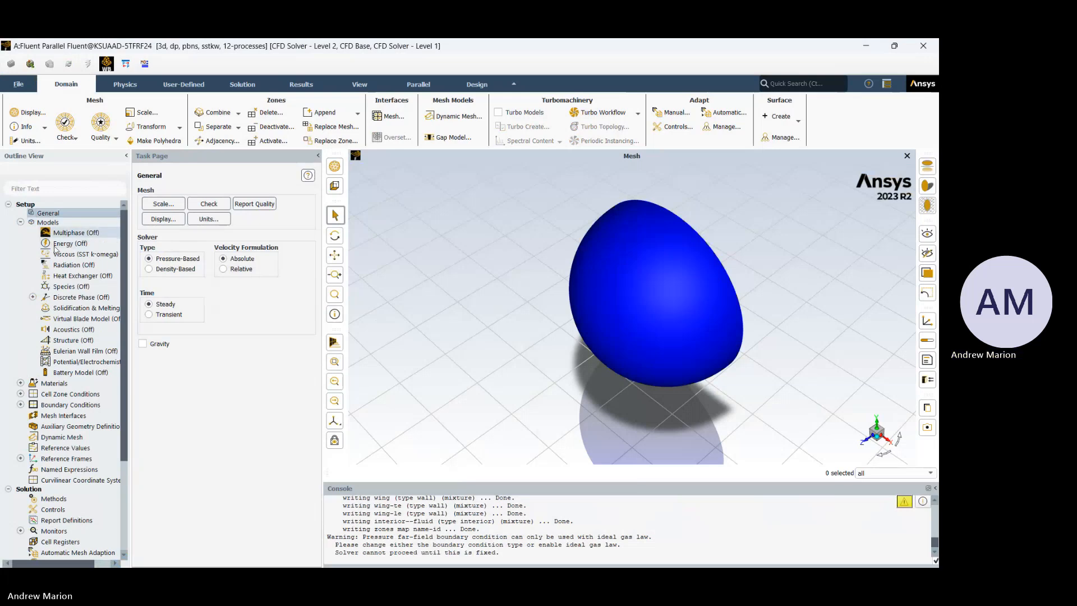
{"action": "left_click", "coordinate": [17, 84]}
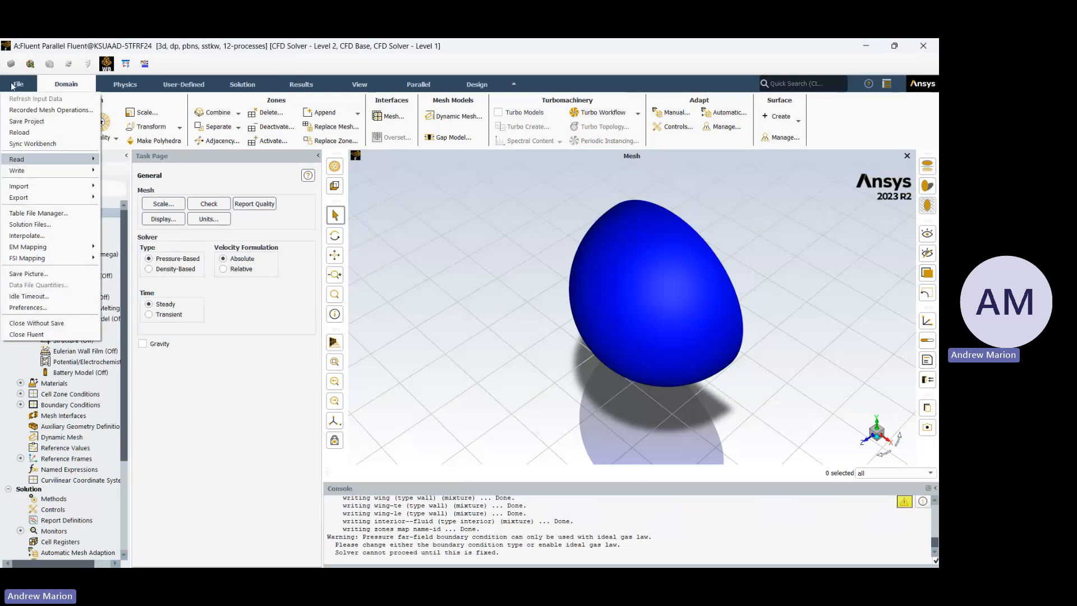
{"action": "mouse_move", "coordinate": [34, 185]}
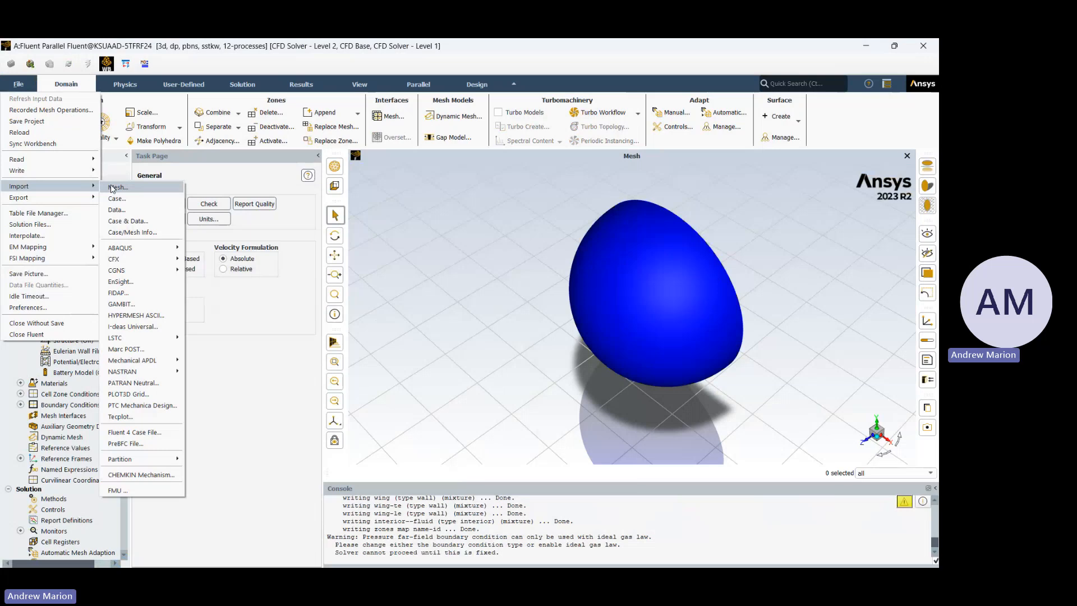
{"action": "left_click", "coordinate": [461, 43]}
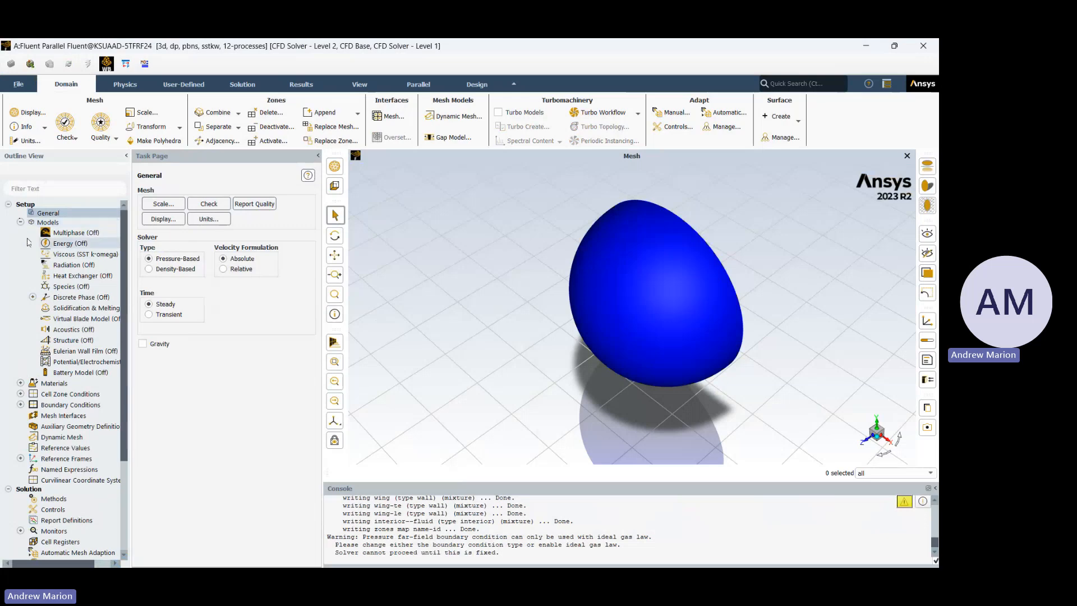
- Enable gravity to view its acceleration components, disable it again, and collapse the models list
{"action": "left_click", "coordinate": [155, 344]}
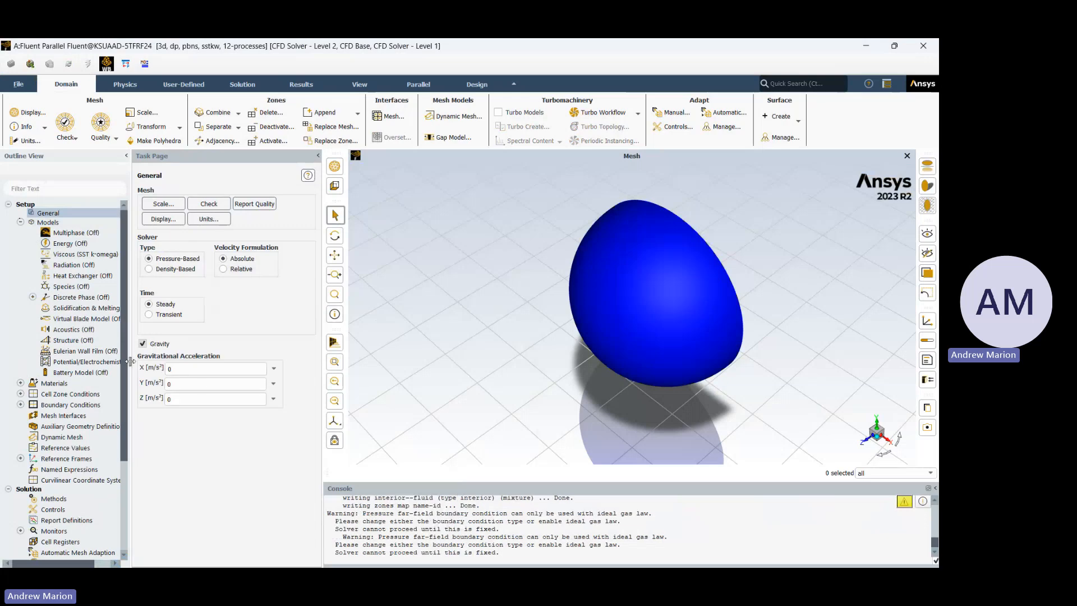
{"action": "left_click", "coordinate": [144, 343]}
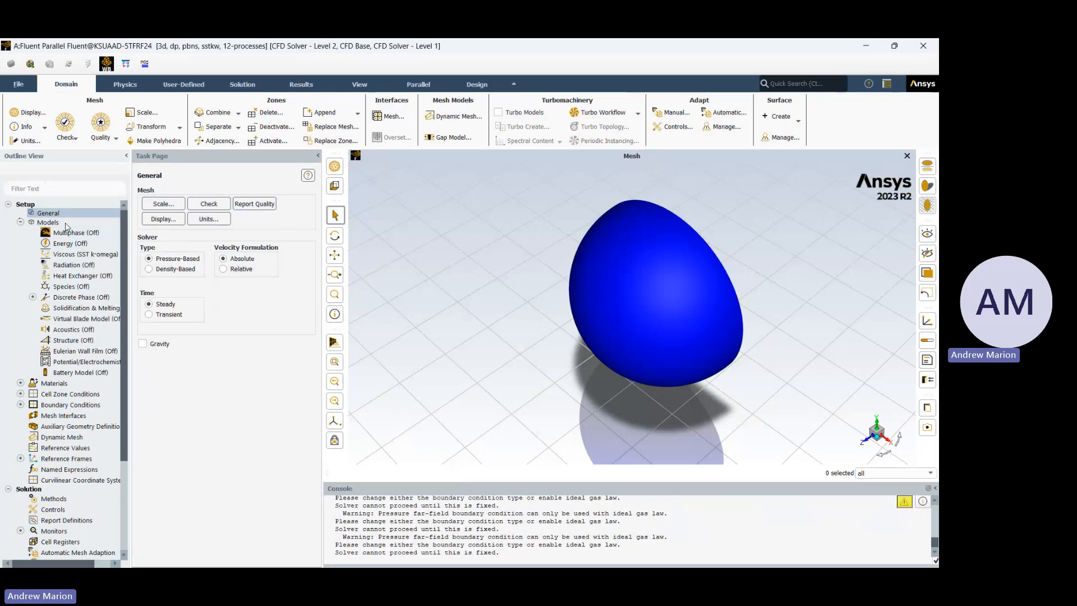
{"action": "left_click", "coordinate": [20, 222]}
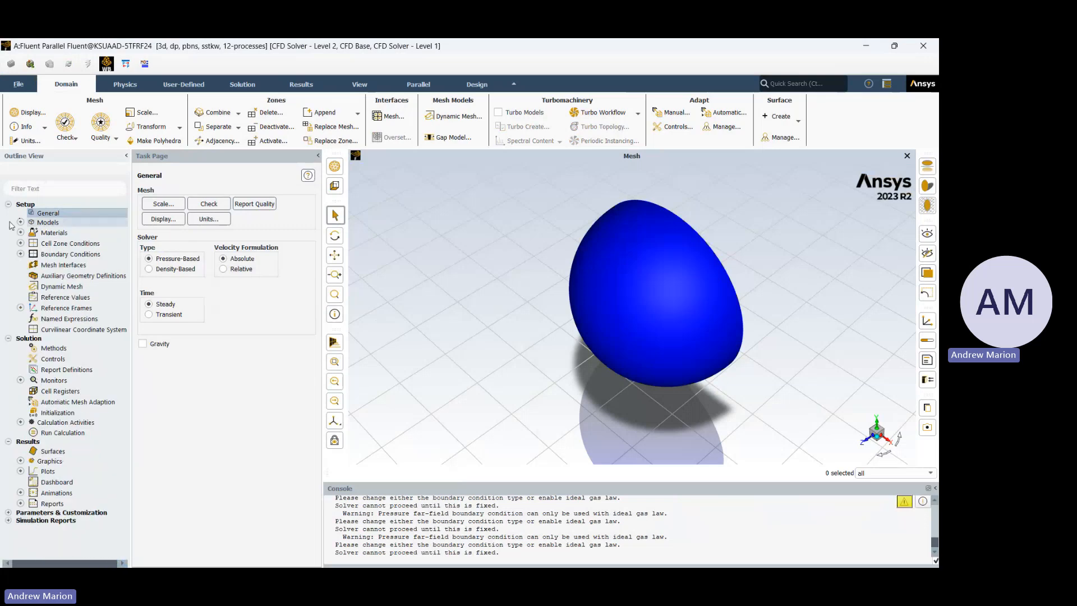
- Set the viscous model to Spalart-Allmaras (1 eqn) with vorticity-based production
{"action": "left_click", "coordinate": [20, 222]}
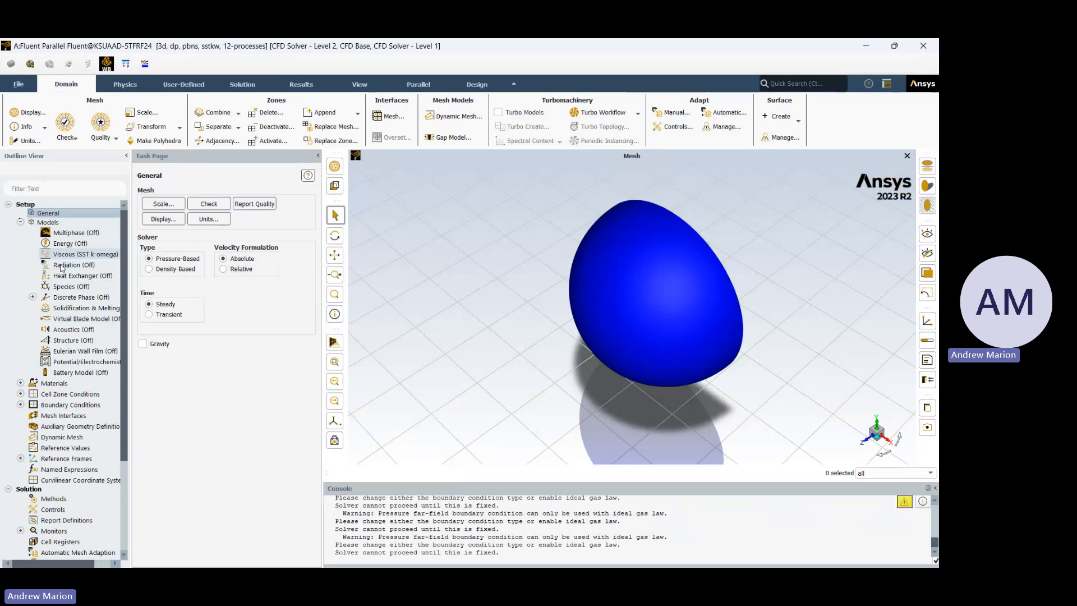
{"action": "double_click", "coordinate": [79, 254]}
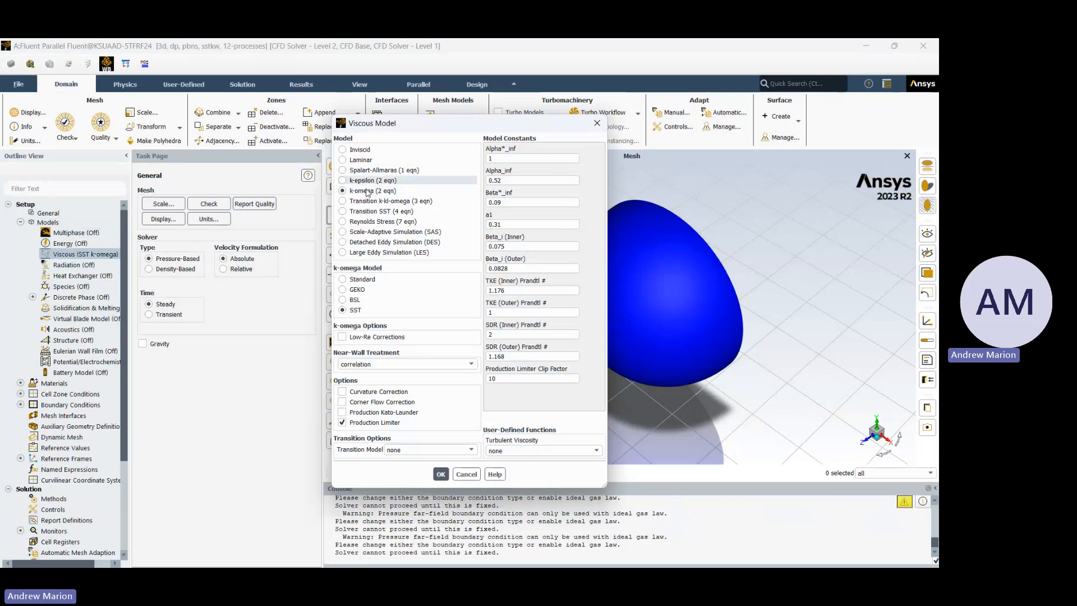
{"action": "left_click", "coordinate": [342, 171]}
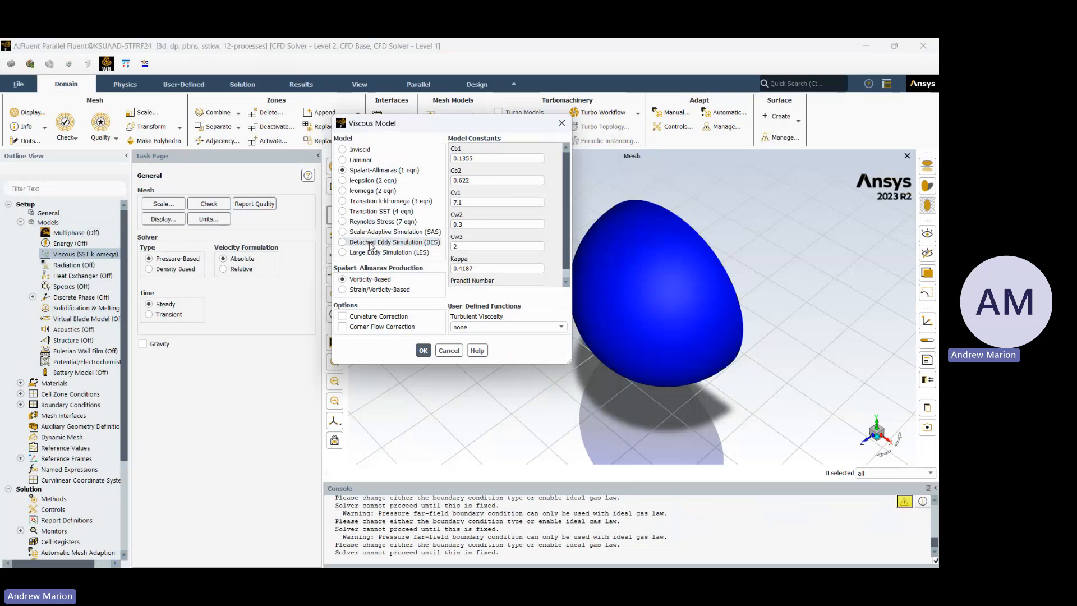
{"action": "left_click", "coordinate": [423, 351]}
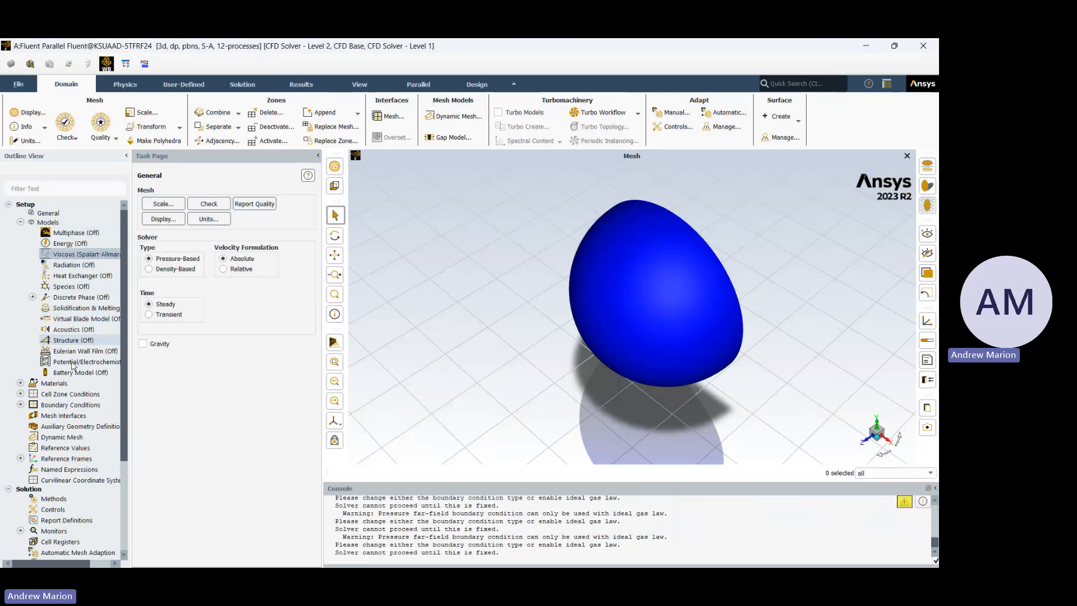
{"action": "scroll", "coordinate": [72, 366], "scroll_direction": "down", "scroll_amount": 1}
{"action": "scroll", "coordinate": [76, 365], "scroll_direction": "up", "scroll_amount": 1}
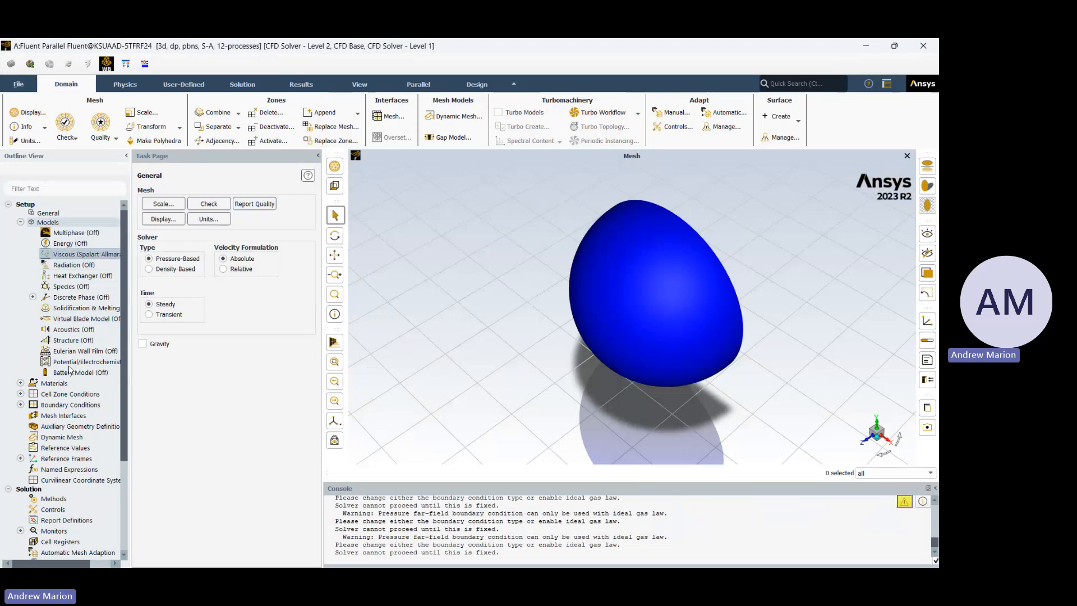
{"action": "left_click", "coordinate": [20, 223]}
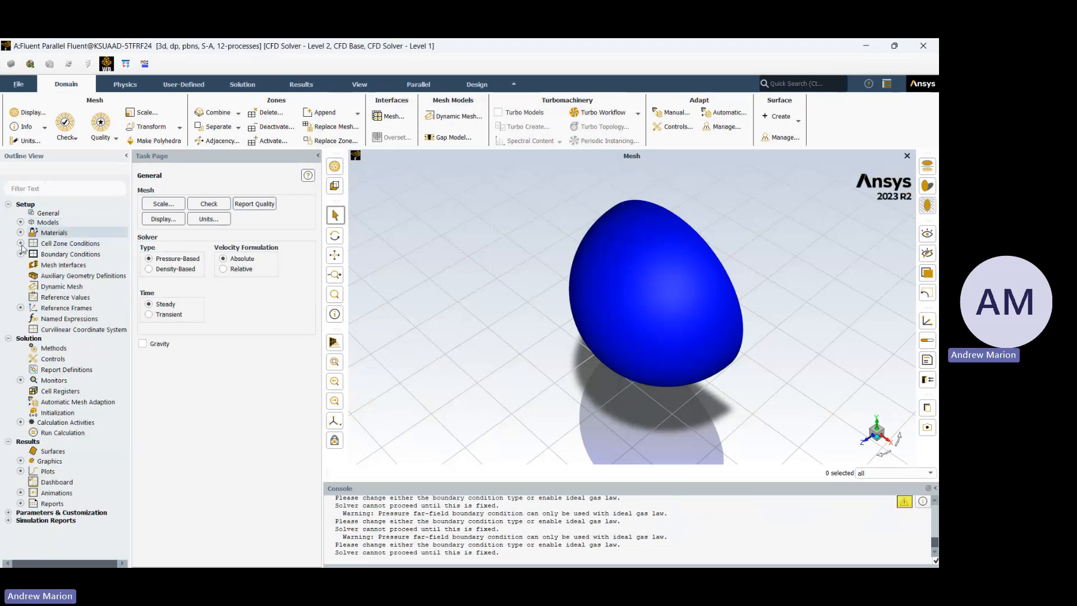
- Set the density of the fluid material air to constant and apply the material definition
{"action": "left_click", "coordinate": [20, 233]}
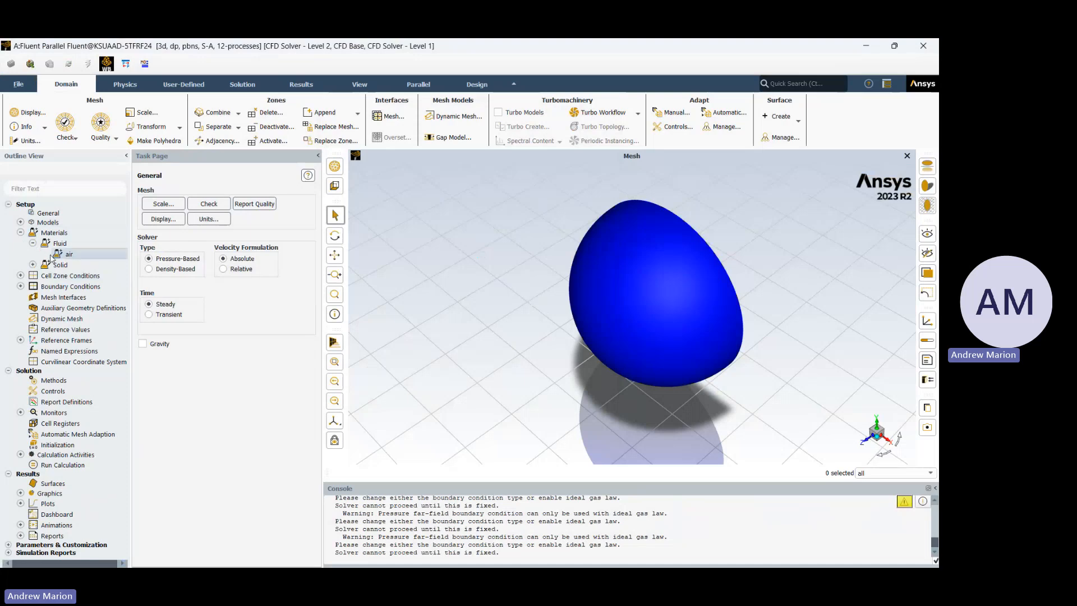
{"action": "double_click", "coordinate": [54, 256]}
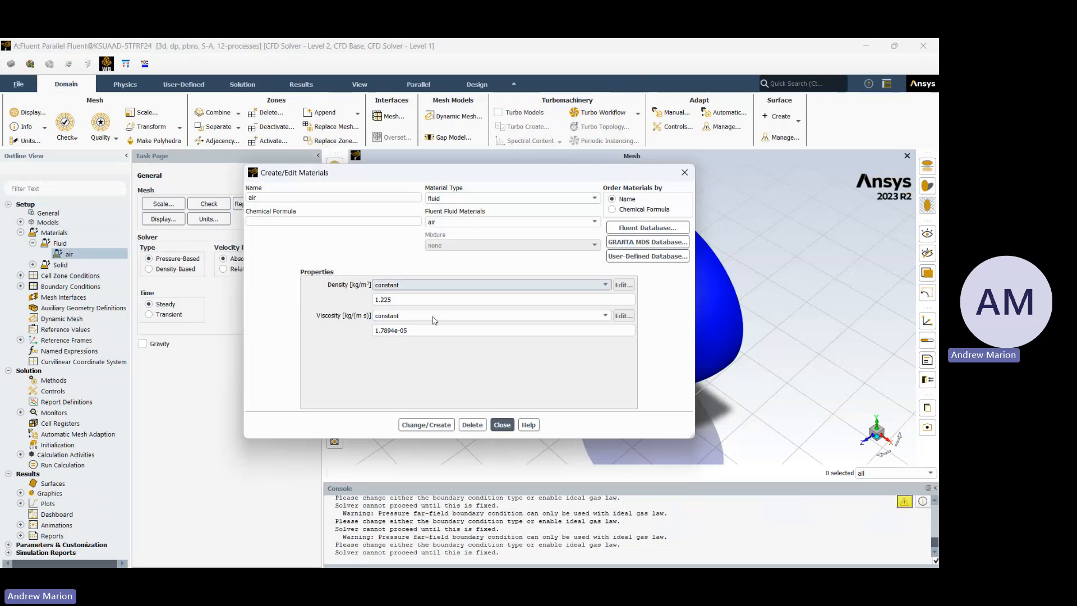
{"action": "left_click", "coordinate": [381, 286]}
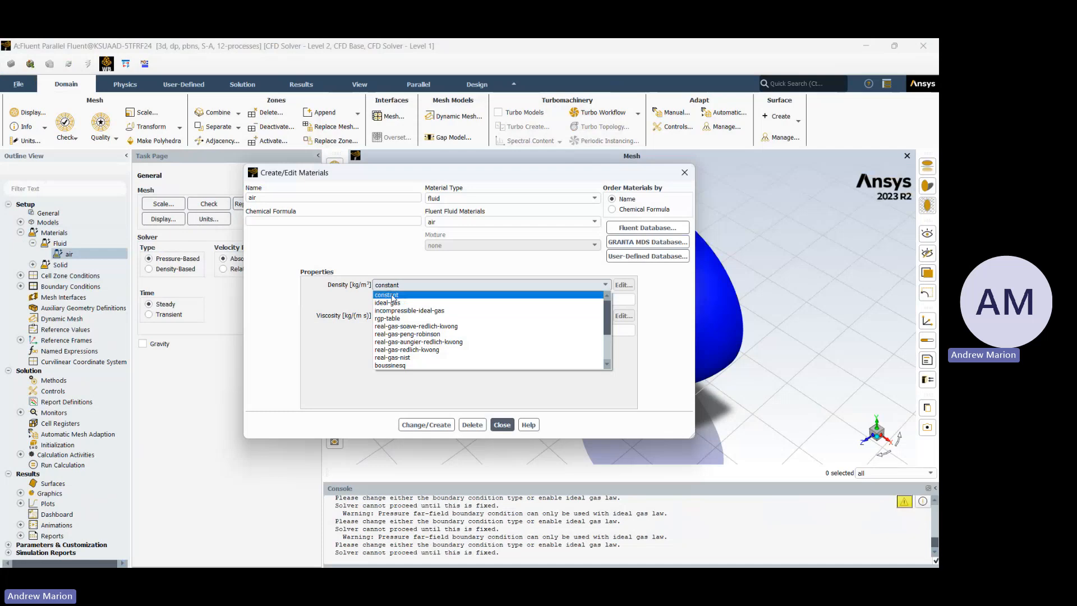
{"action": "left_click", "coordinate": [394, 295]}
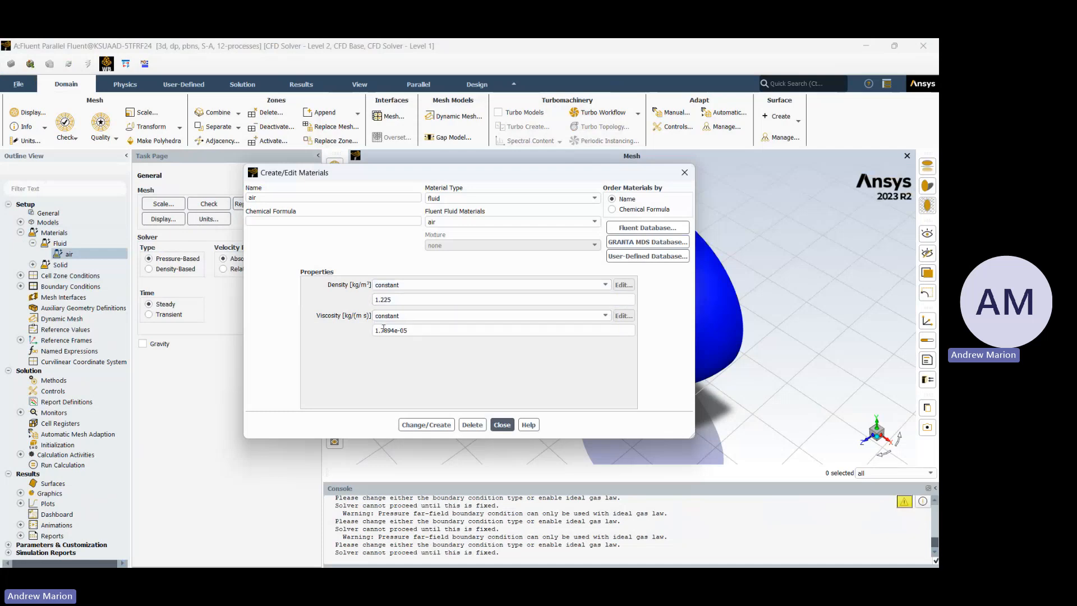
{"action": "left_click", "coordinate": [446, 425]}
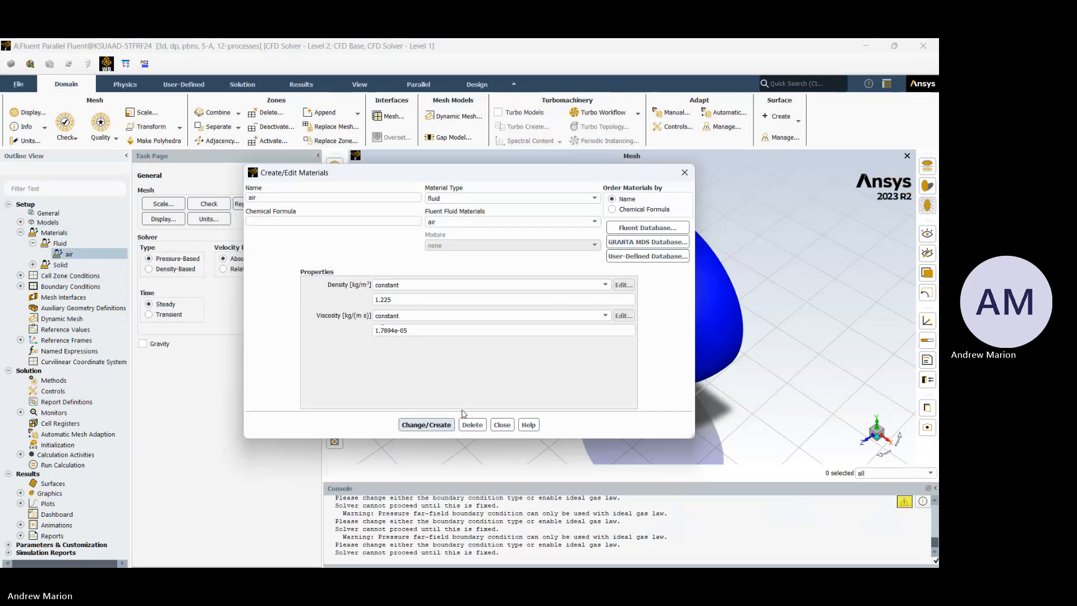
{"action": "left_click", "coordinate": [502, 424]}
- Review the properties of the solid material aluminum, and close the material without changes
{"action": "left_click", "coordinate": [32, 264]}
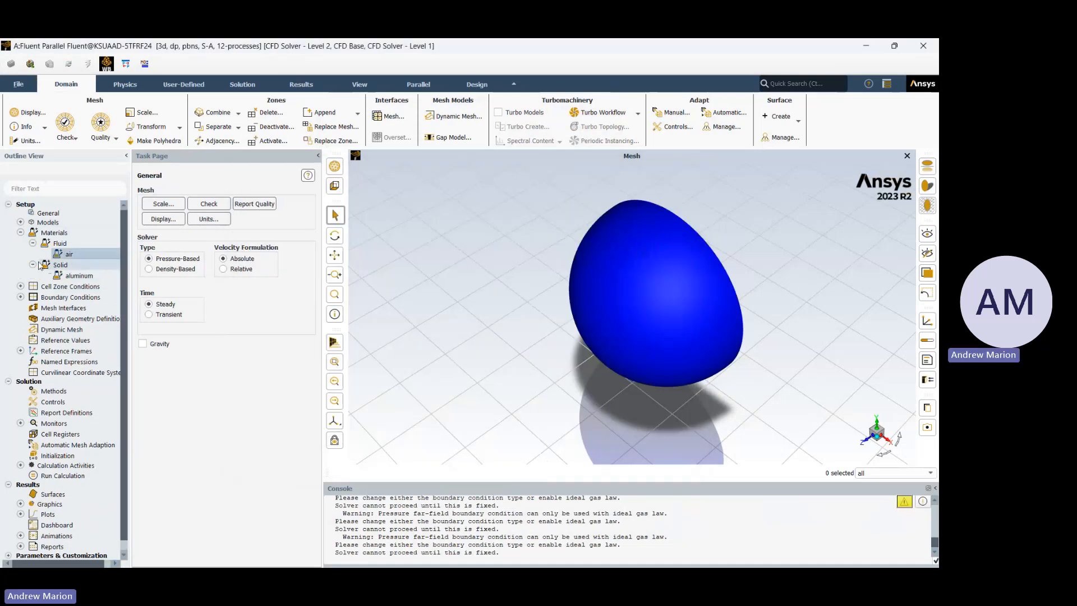
{"action": "left_click", "coordinate": [62, 276]}
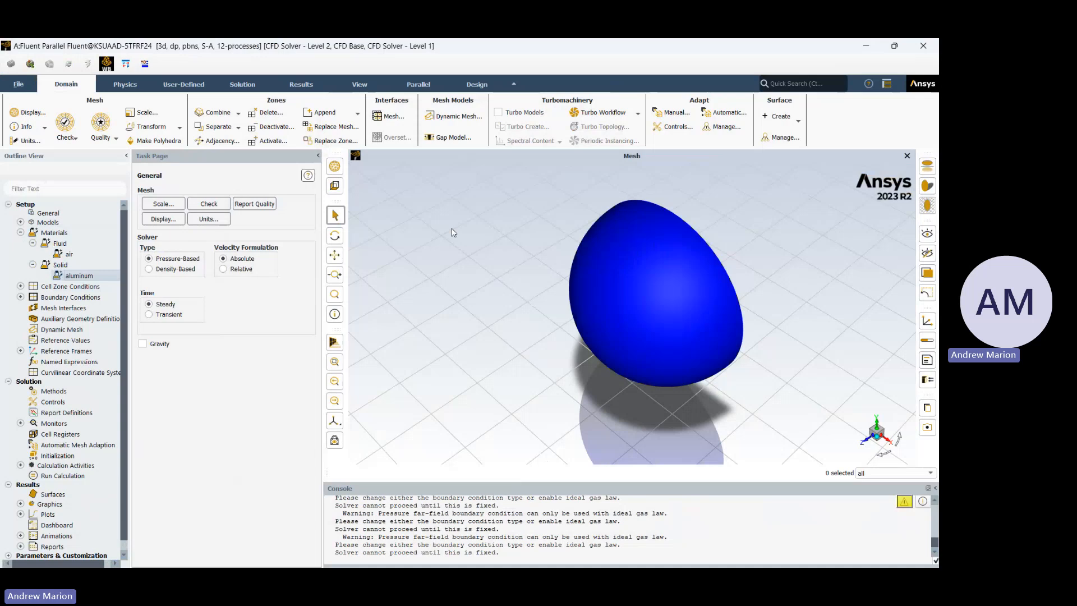
{"action": "double_click", "coordinate": [70, 275]}
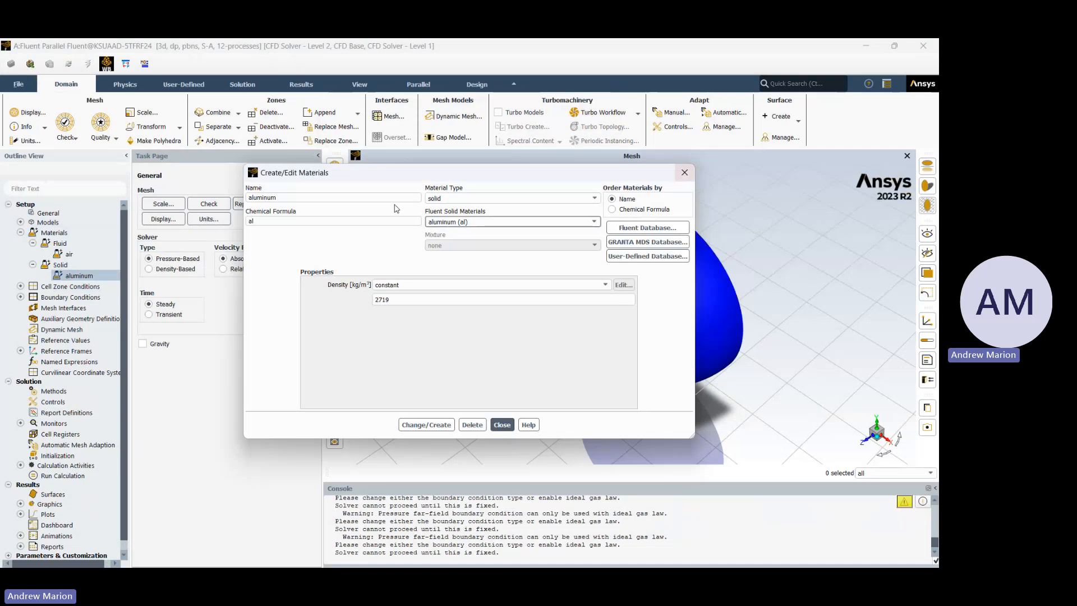
{"action": "left_click", "coordinate": [684, 172]}
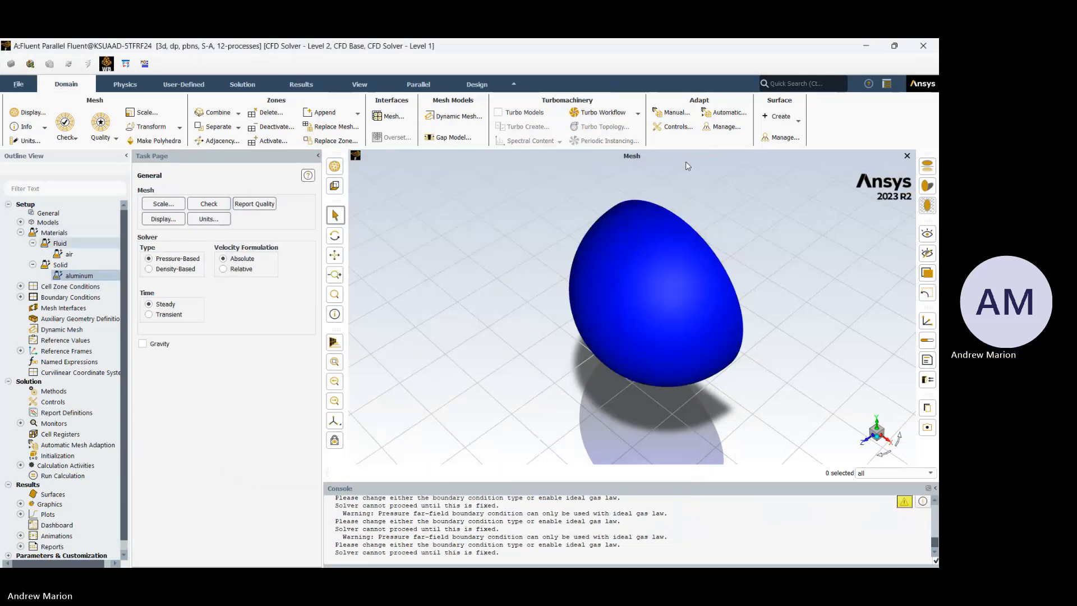
{"action": "left_click", "coordinate": [21, 233]}
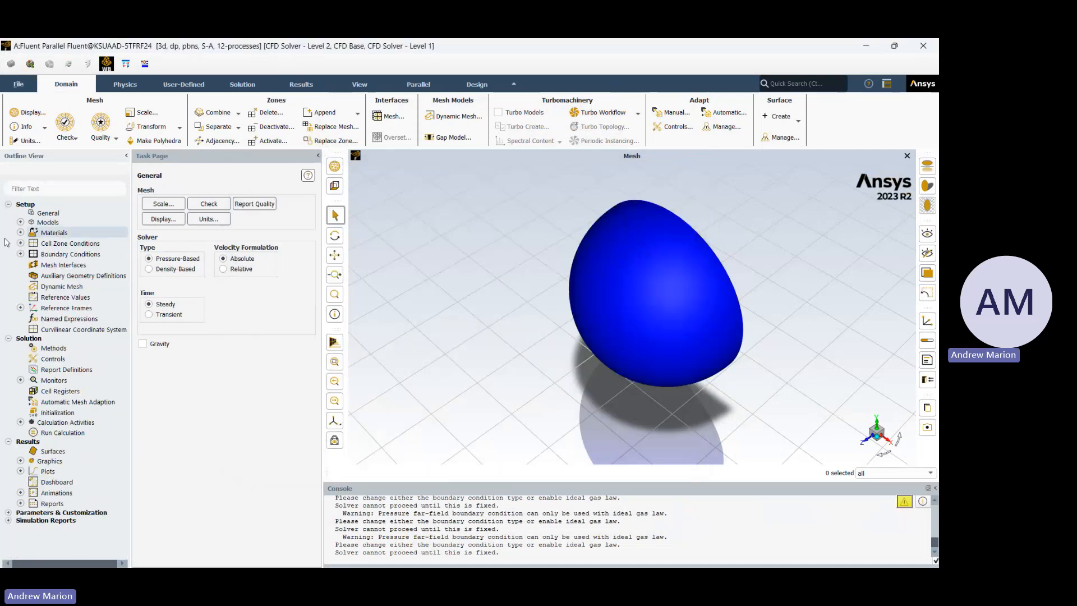
- Review the Spalart-Allmaras viscous model settings without changing them, and collapse the models and materials lists
{"action": "left_click", "coordinate": [20, 243]}
{"action": "left_click", "coordinate": [21, 242]}
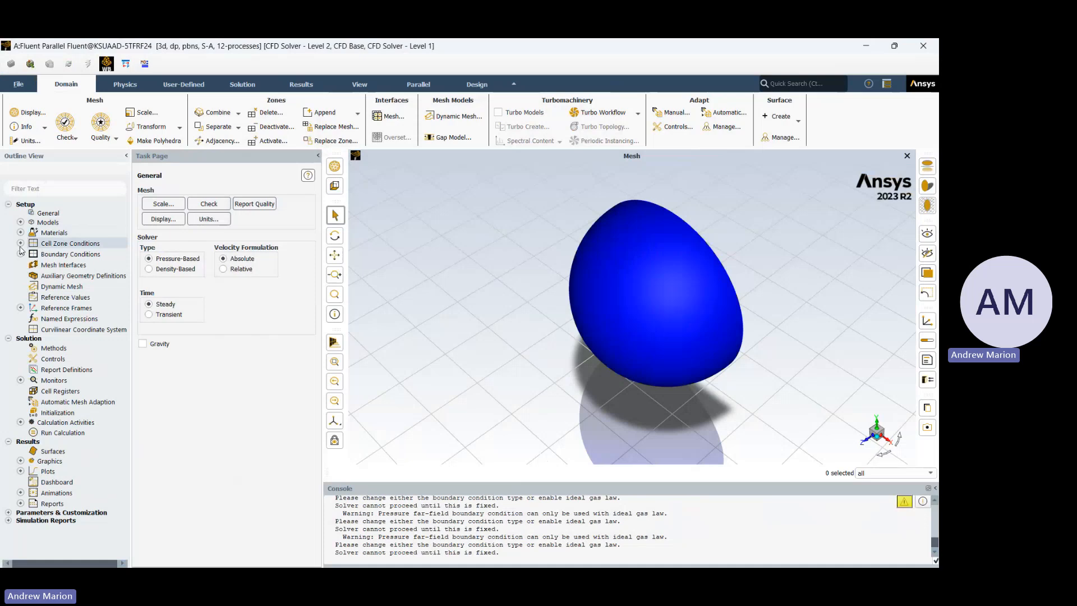
{"action": "left_click", "coordinate": [20, 253]}
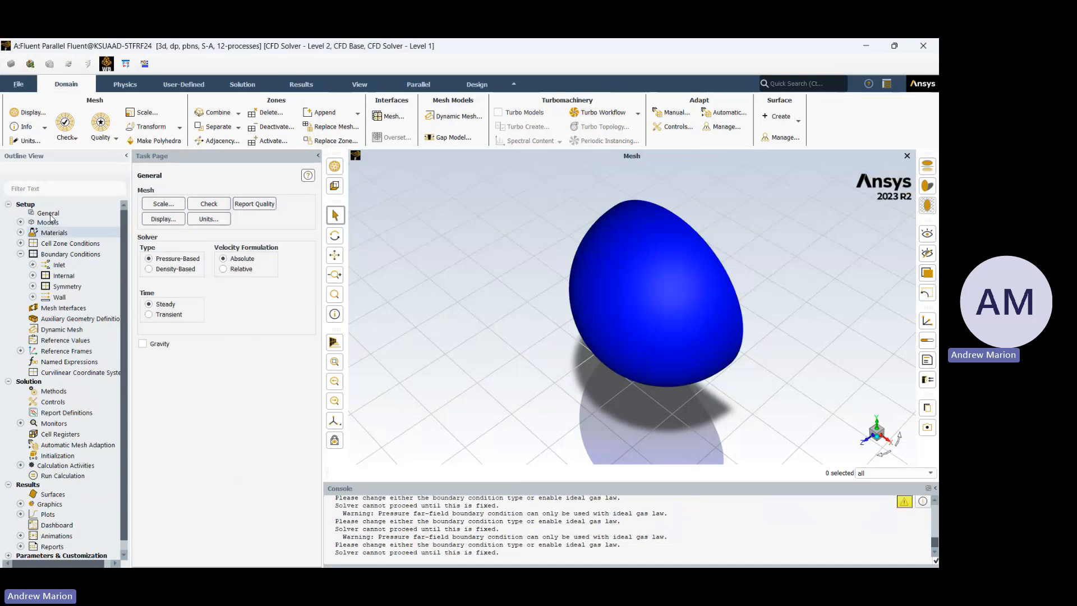
{"action": "left_click", "coordinate": [20, 232]}
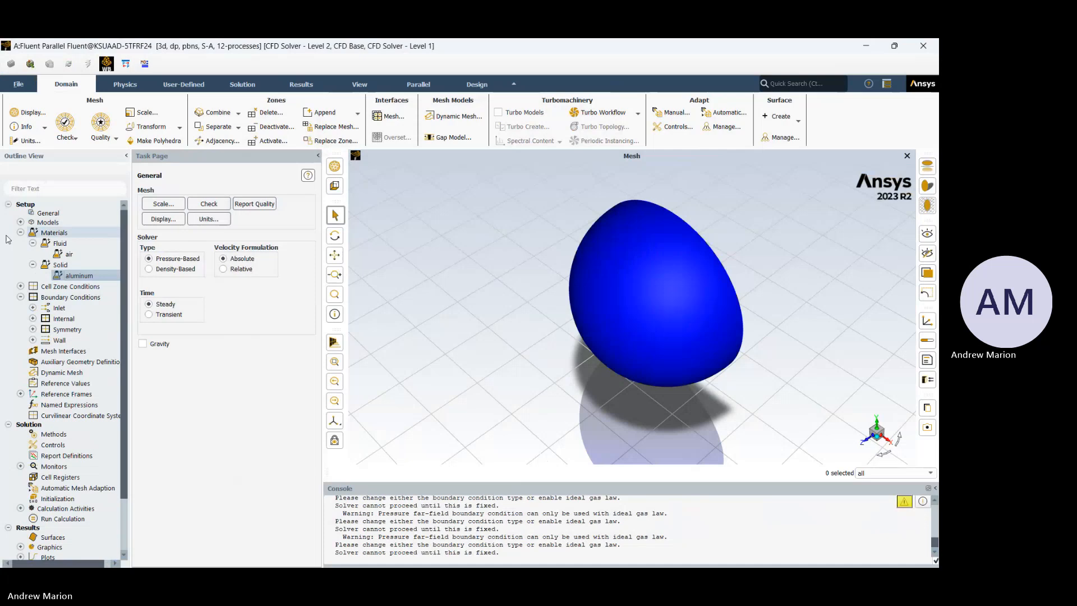
{"action": "left_click", "coordinate": [21, 222]}
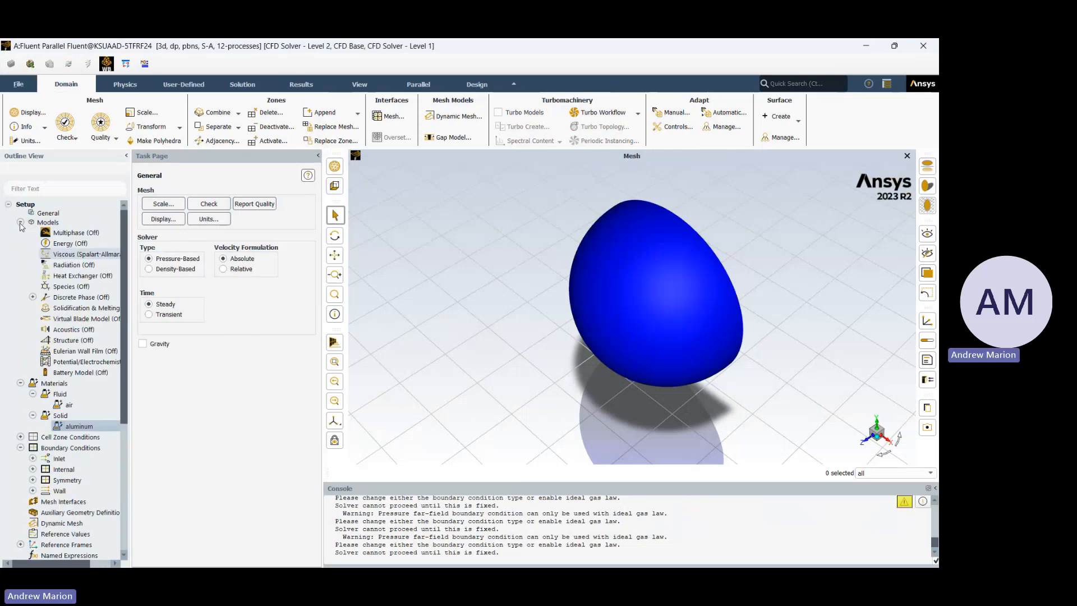
{"action": "double_click", "coordinate": [65, 255]}
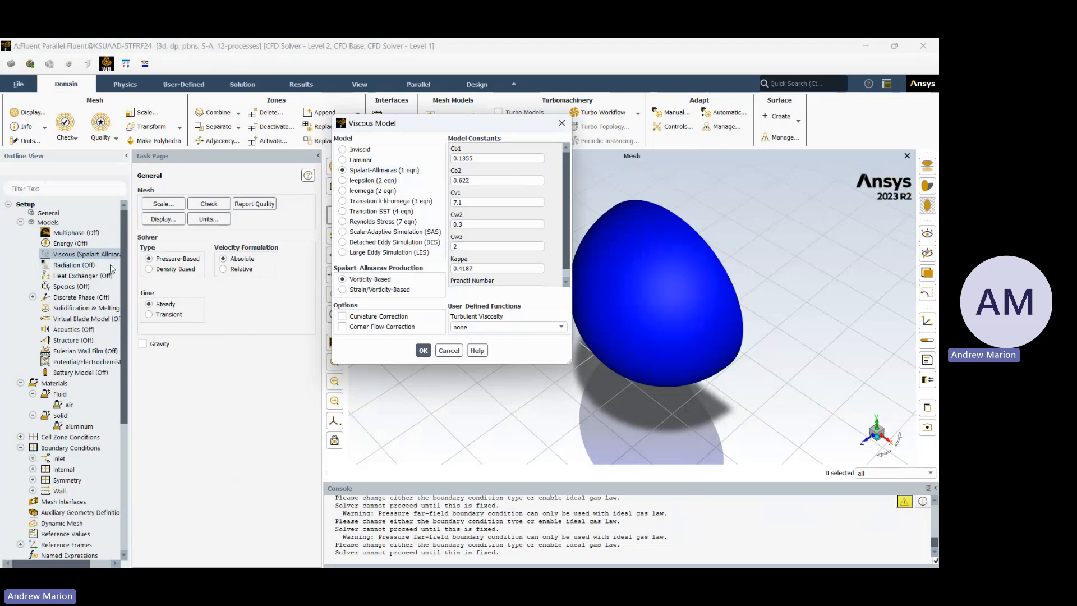
{"action": "left_click", "coordinate": [561, 122]}
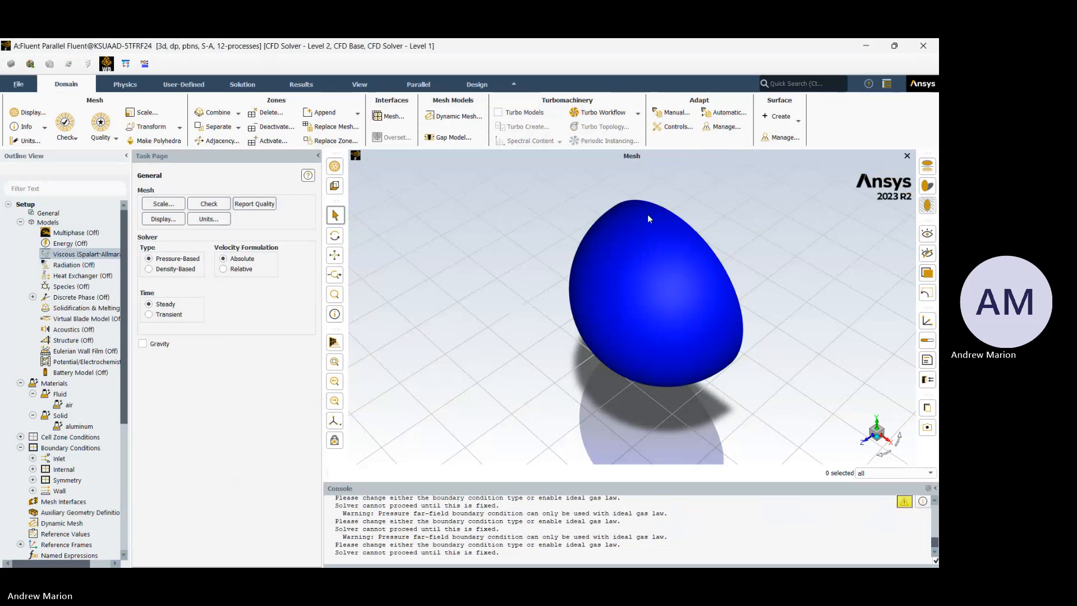
{"action": "scroll", "coordinate": [35, 395], "scroll_direction": "down", "scroll_amount": 1}
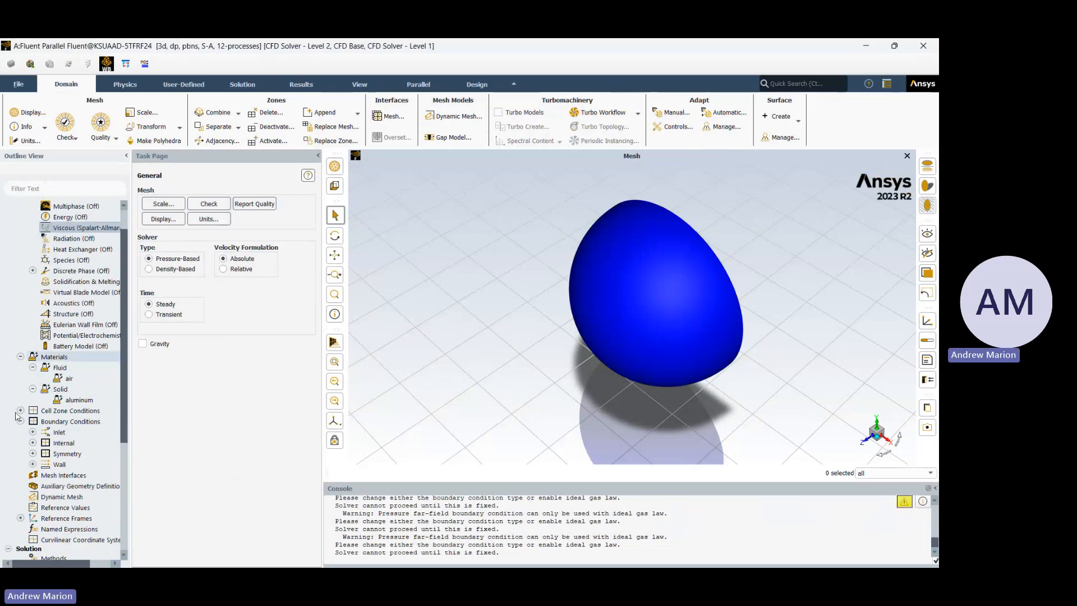
{"action": "left_click", "coordinate": [21, 356]}
{"action": "scroll", "coordinate": [21, 356], "scroll_direction": "up", "scroll_amount": 1}
{"action": "left_click", "coordinate": [20, 223]}
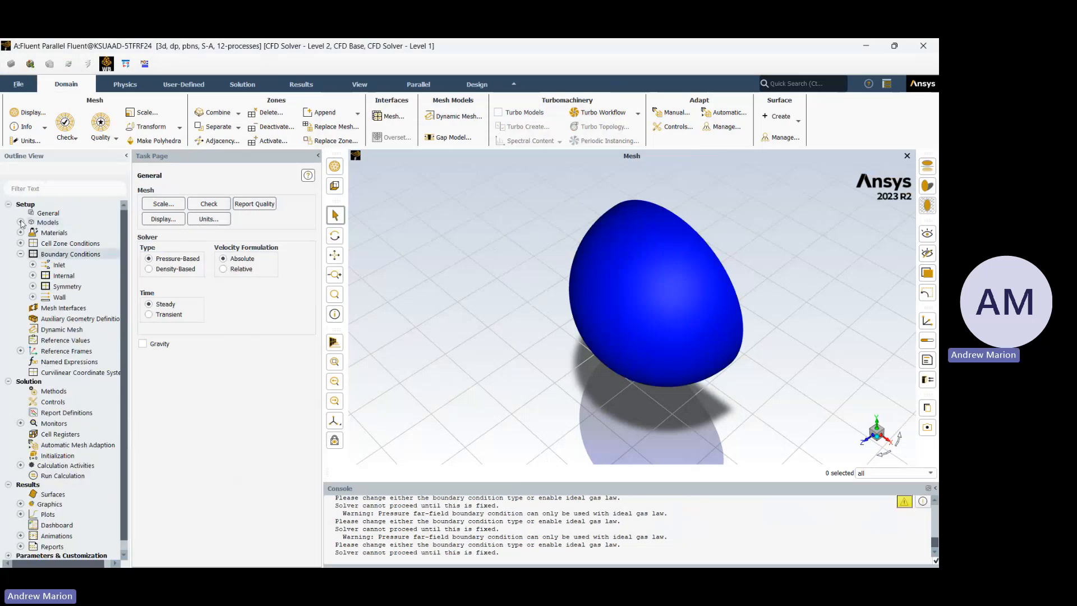
{"action": "left_click", "coordinate": [21, 254]}
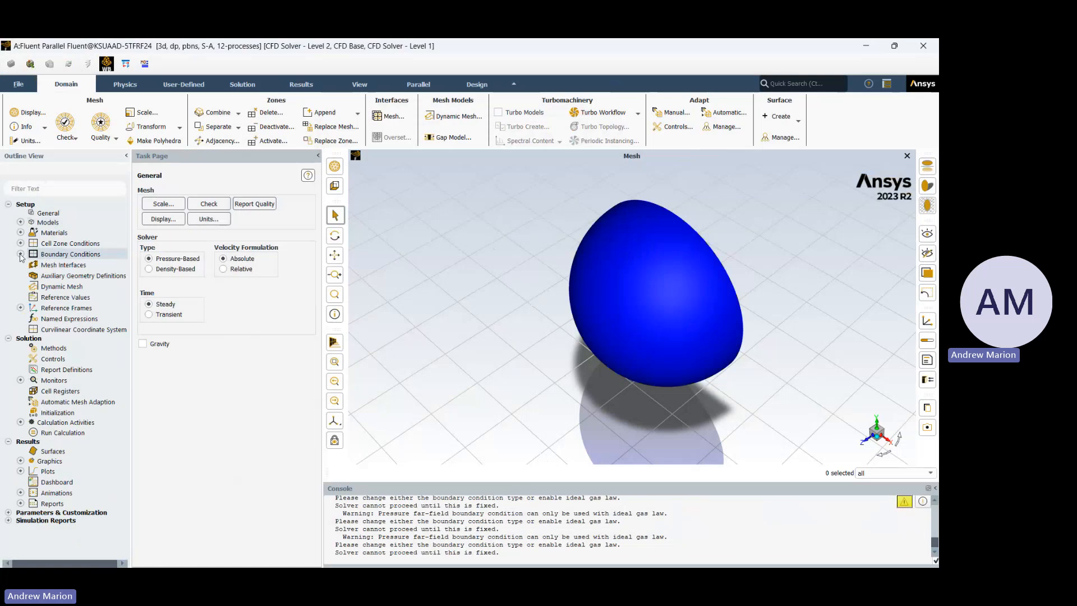
{"action": "left_click", "coordinate": [20, 254]}
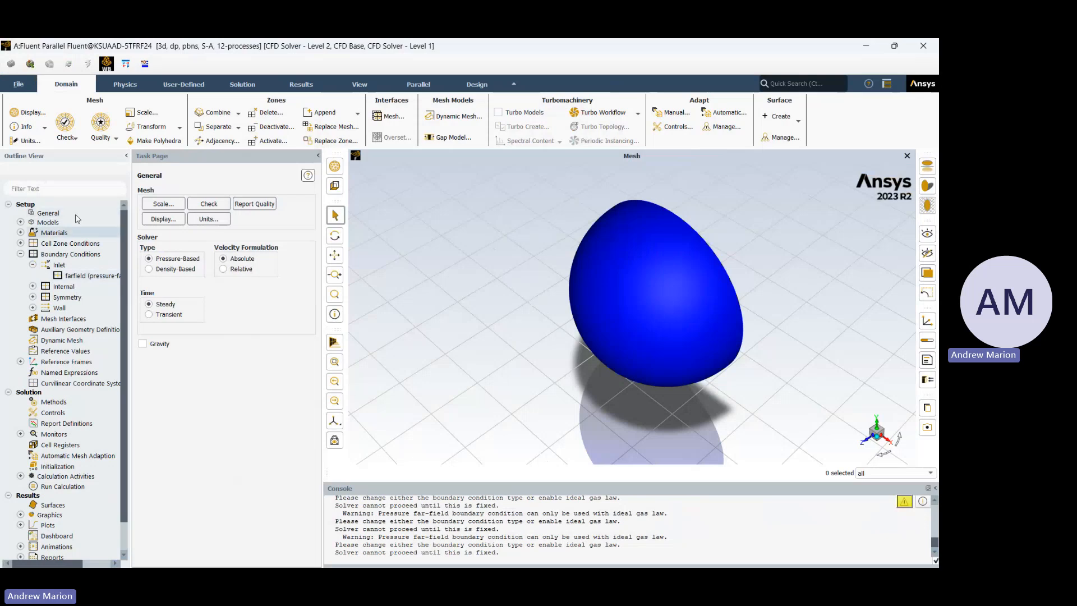
{"action": "left_click", "coordinate": [20, 254]}
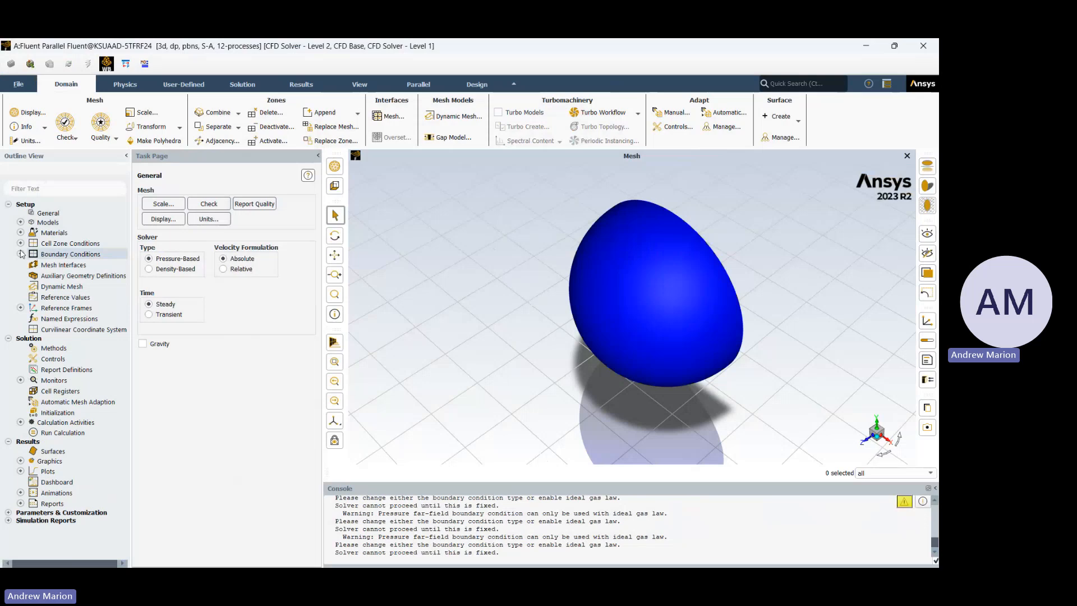
{"action": "left_click", "coordinate": [21, 254]}
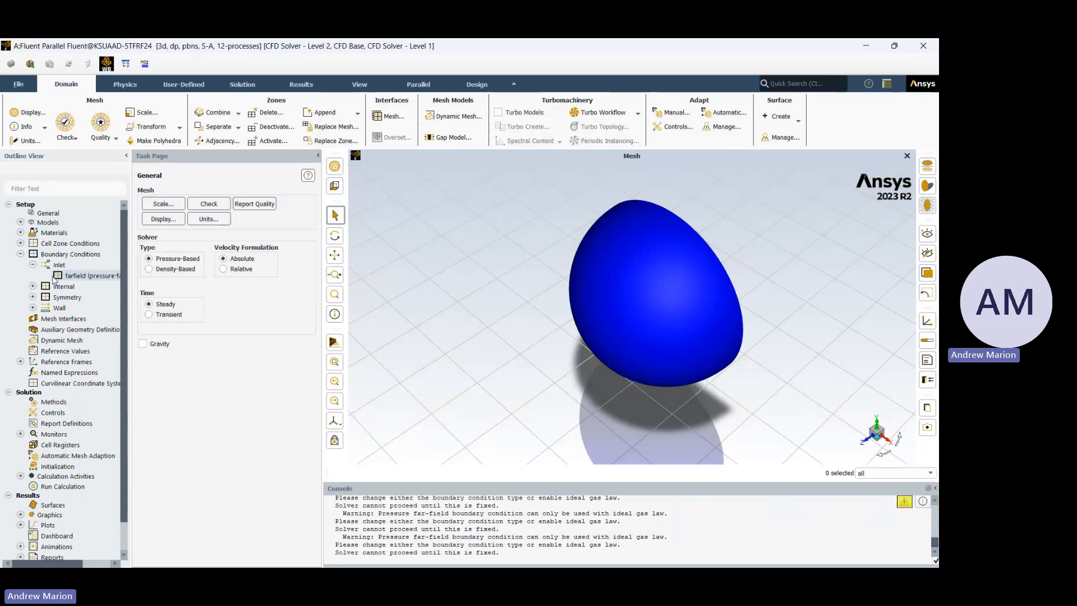
{"action": "left_click", "coordinate": [21, 254]}
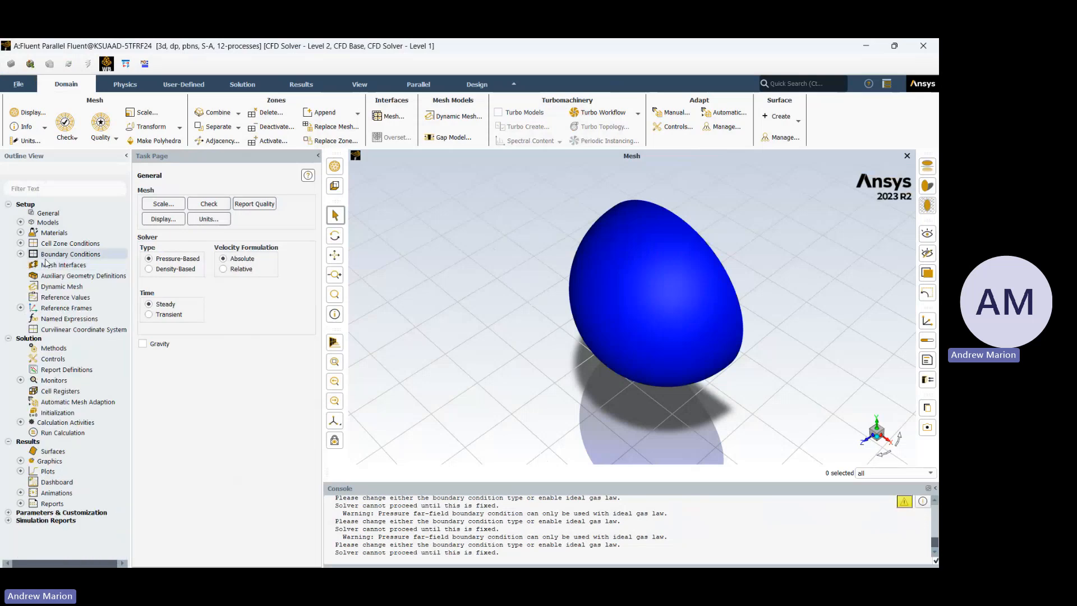
- Change the farfield zone's boundary condition type to velocity-inlet
{"action": "double_click", "coordinate": [45, 255]}
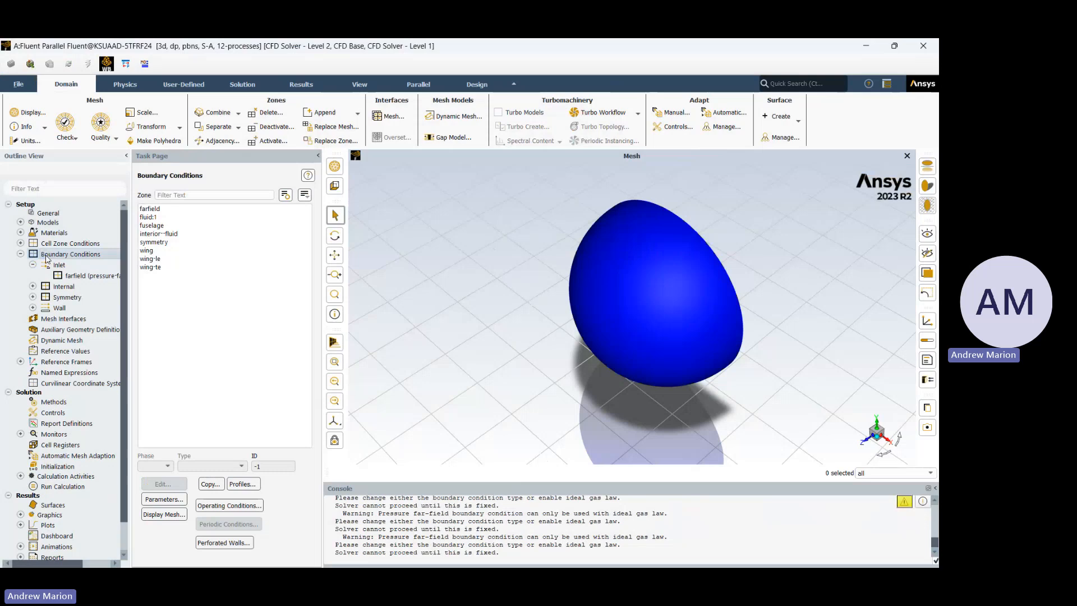
{"action": "left_click", "coordinate": [168, 208]}
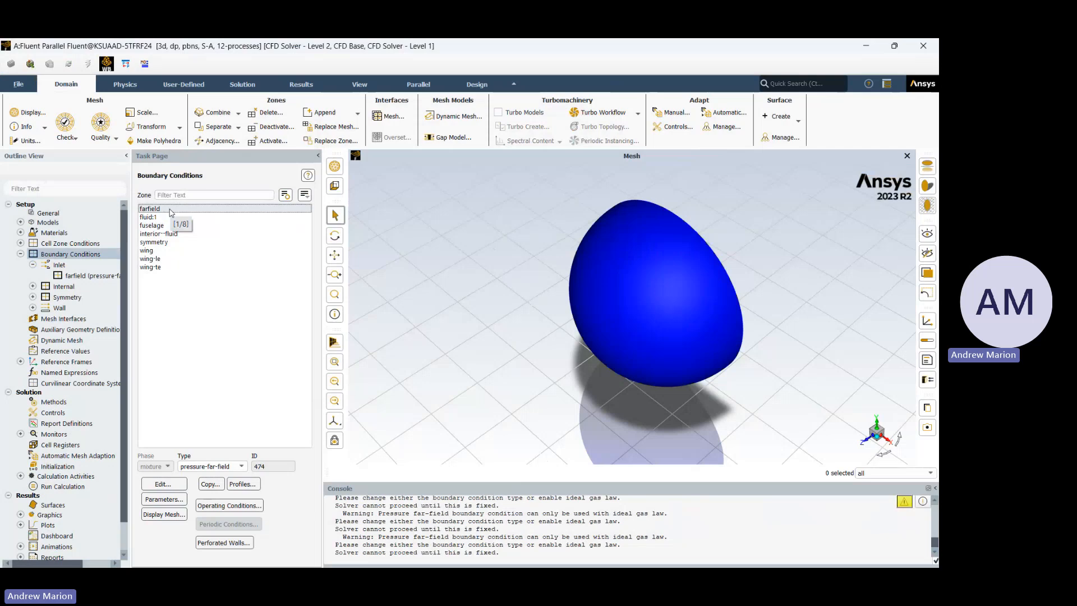
{"action": "left_click", "coordinate": [171, 212]}
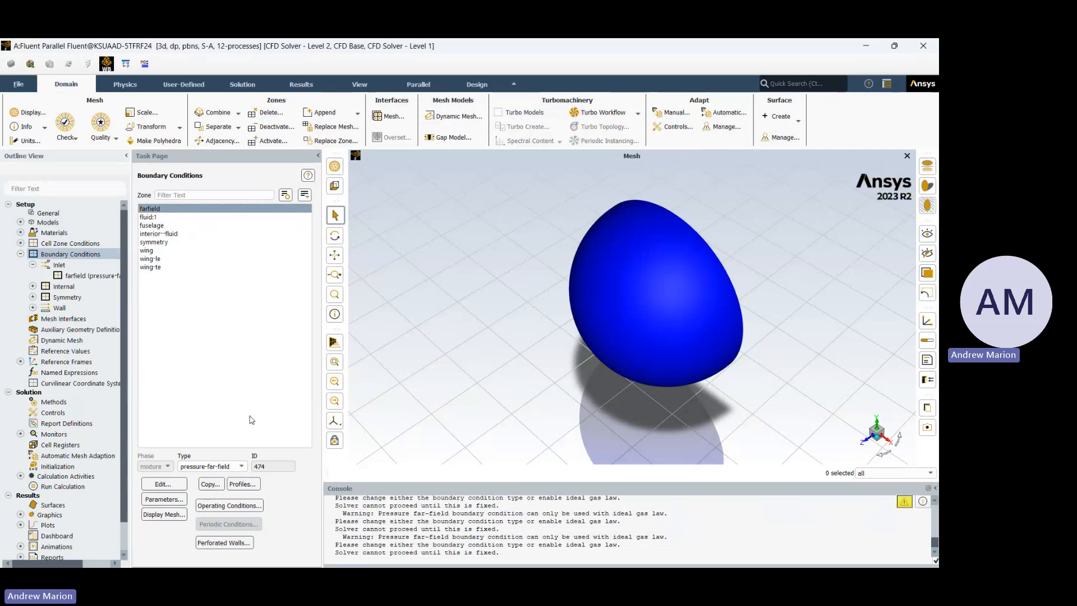
{"action": "left_click", "coordinate": [205, 466]}
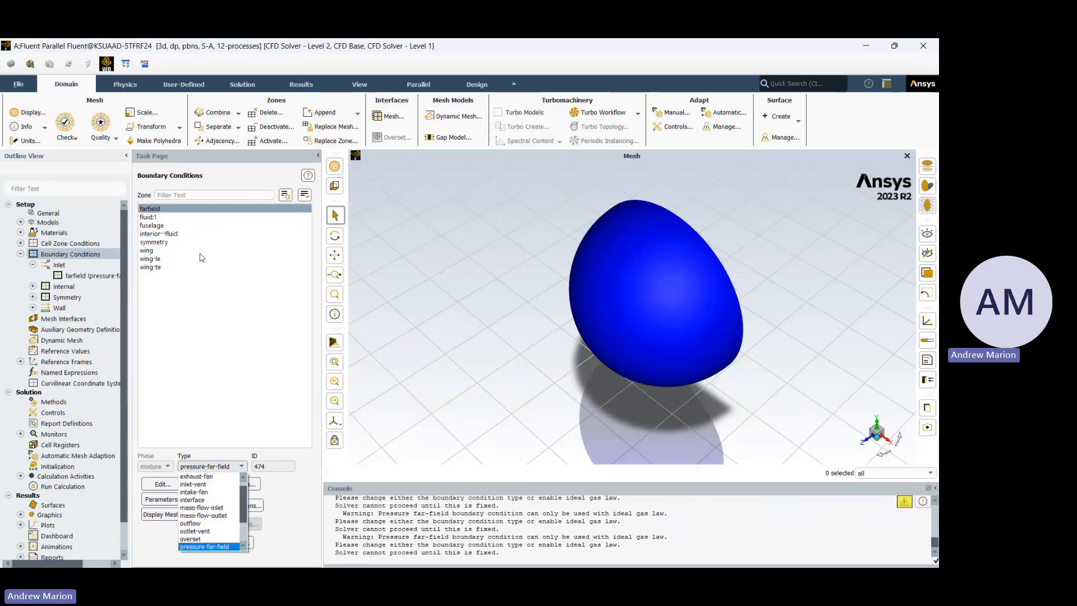
{"action": "left_click", "coordinate": [151, 209]}
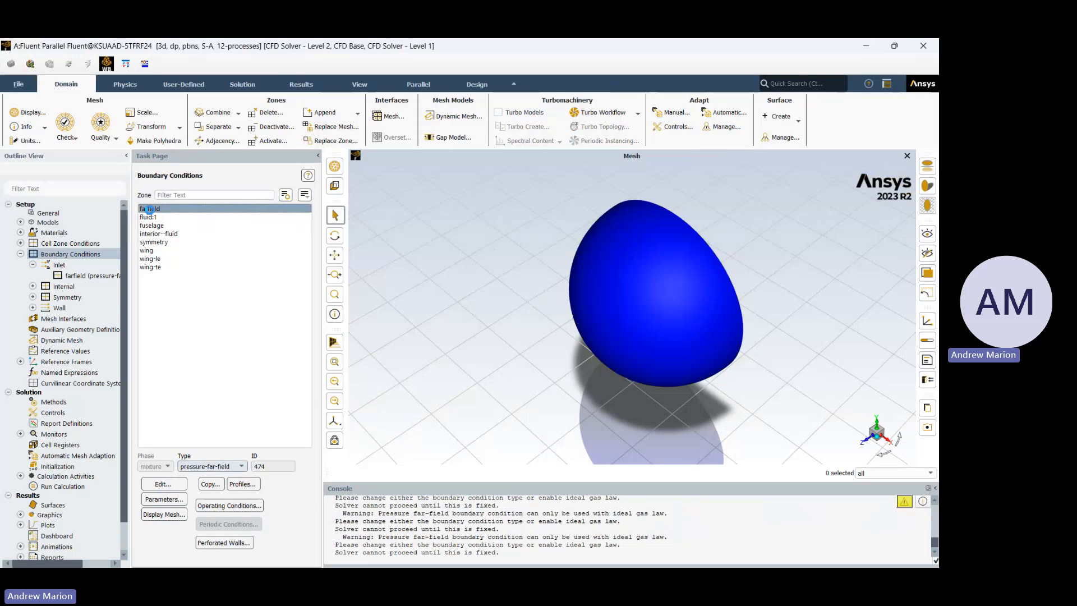
{"action": "left_click", "coordinate": [192, 467]}
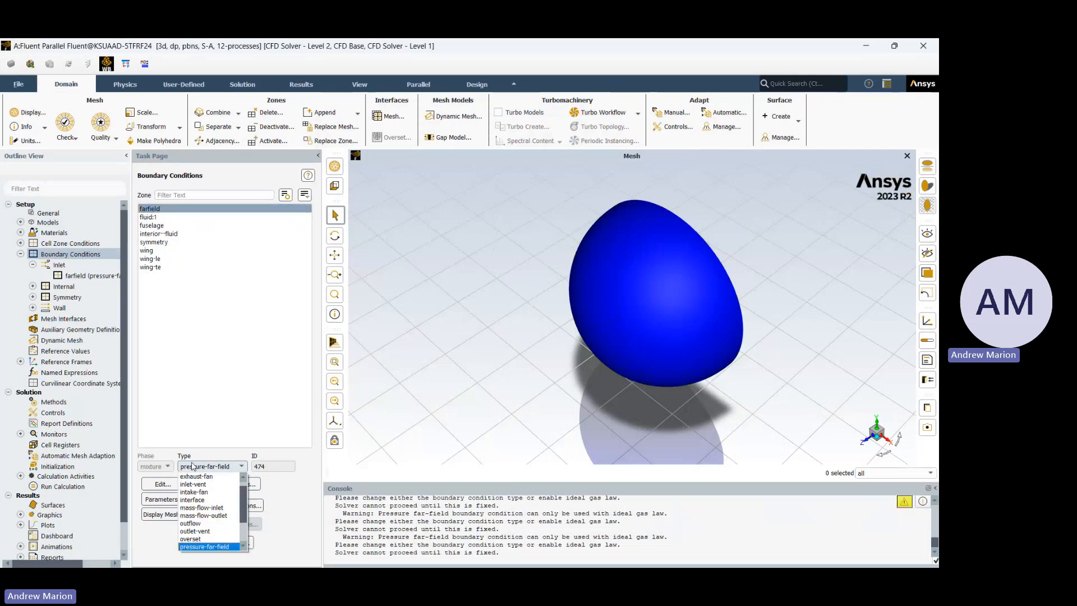
{"action": "scroll", "coordinate": [233, 539], "scroll_direction": "down", "scroll_amount": 2}
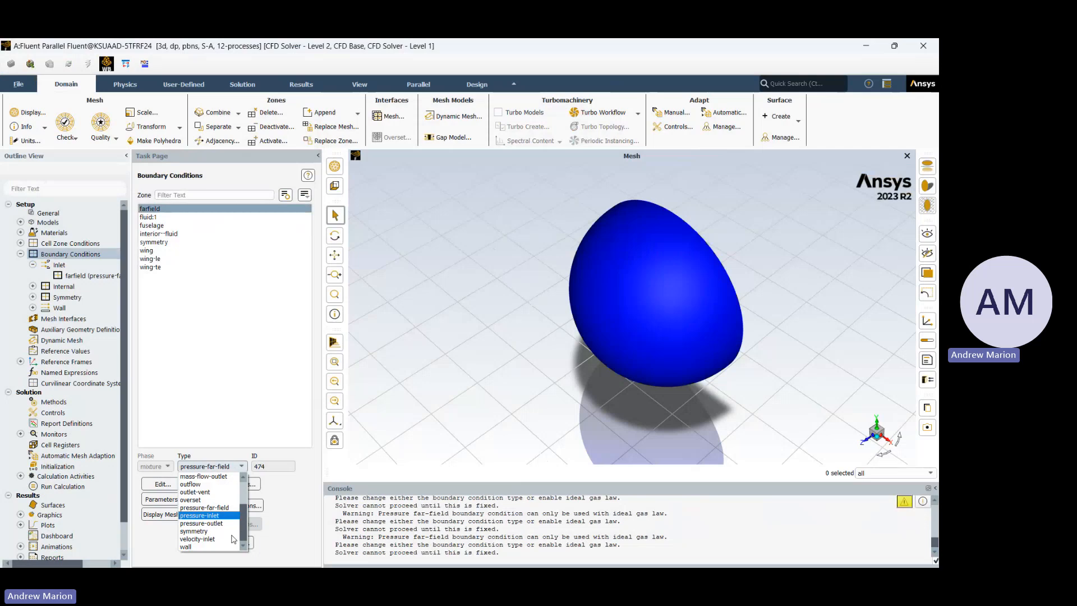
{"action": "left_click", "coordinate": [203, 539]}
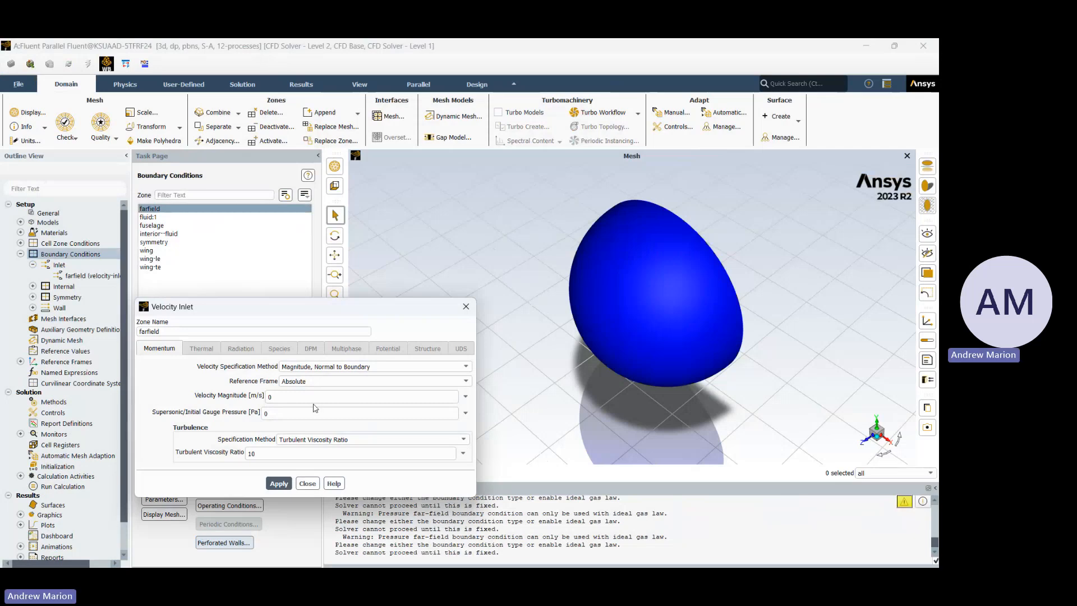
- Set the farfield's velocity specification method to Magnitude and Direction
{"action": "left_click", "coordinate": [308, 368]}
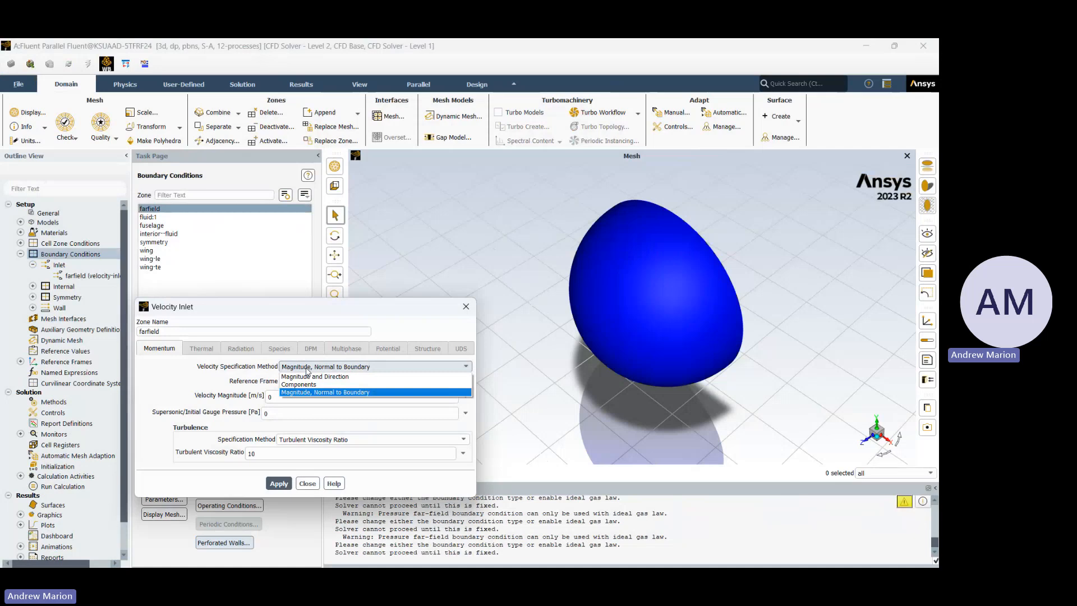
{"action": "key", "text": "Up"}
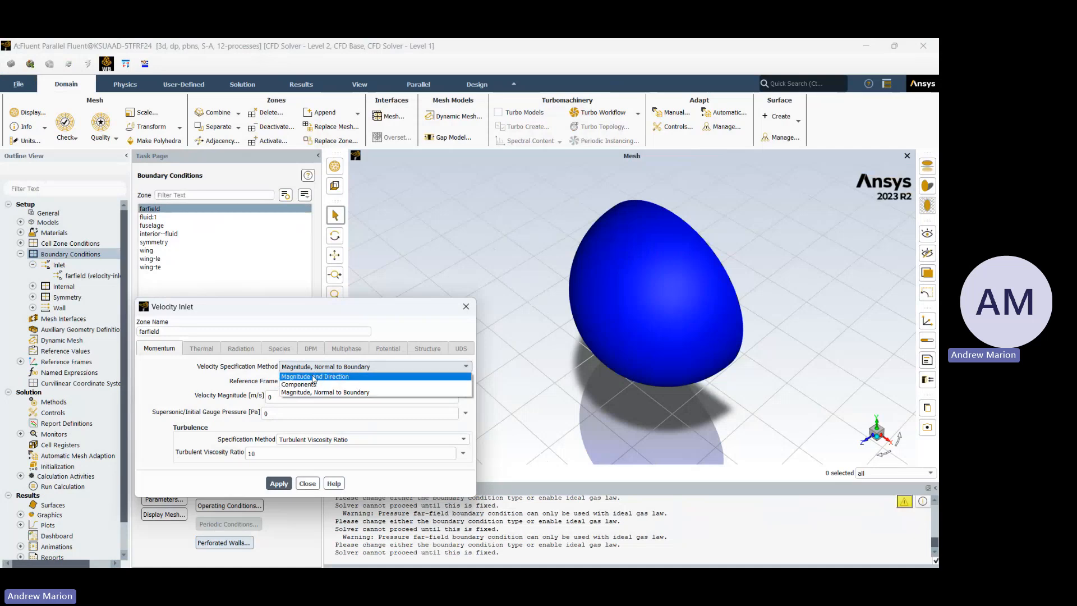
{"action": "left_click", "coordinate": [314, 377]}
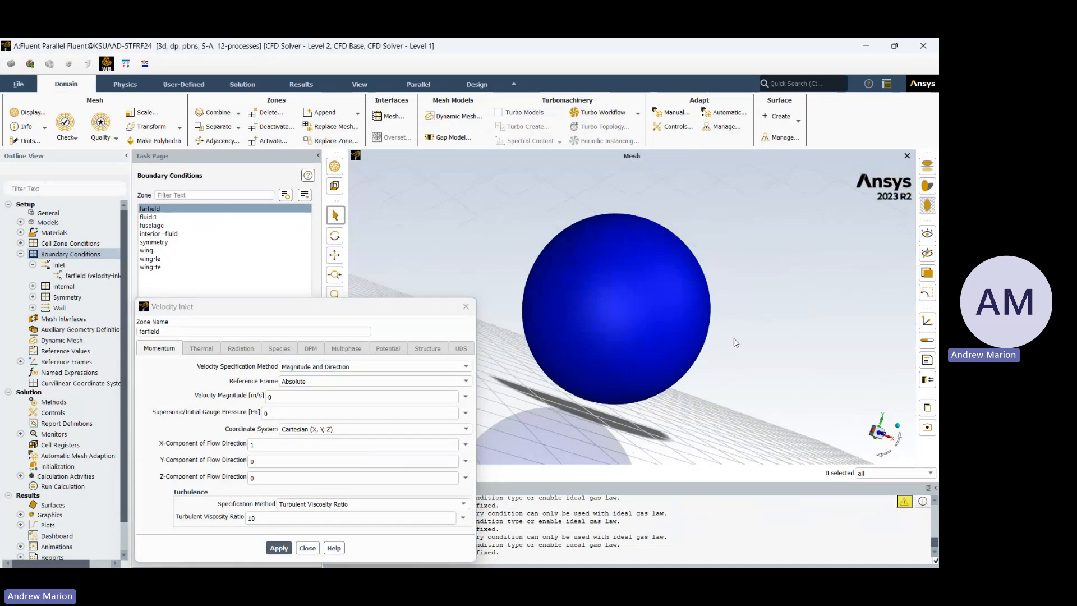
- Examine the aircraft's orientation relative to the coordinate axes from the symmetry-plane side of the domain
{"action": "left_click_drag", "start_coordinate": [735, 342], "coordinate": [621, 322]}
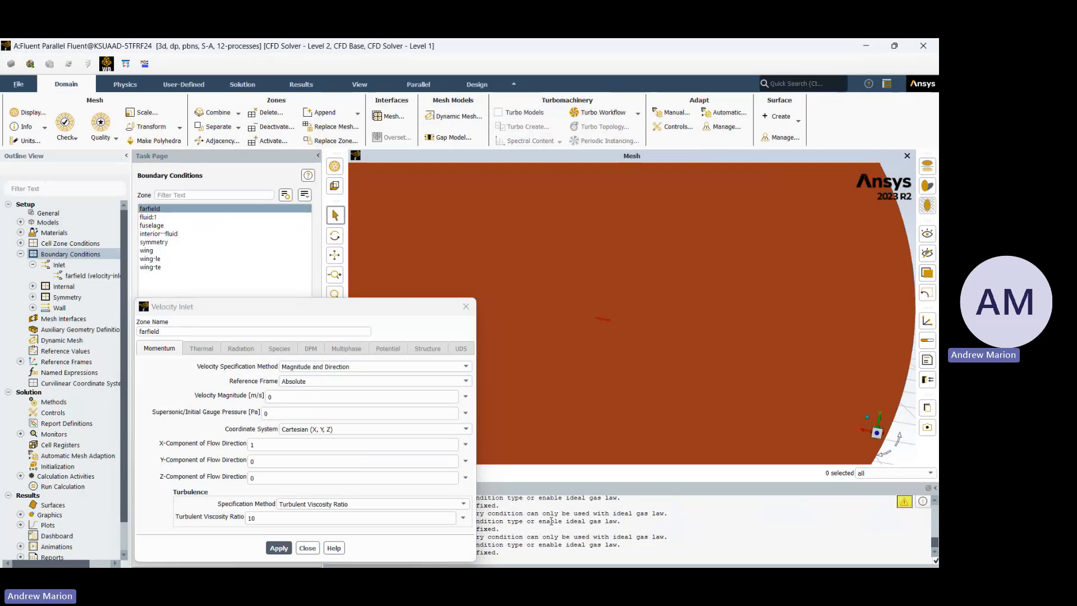
{"action": "scroll", "coordinate": [602, 343], "scroll_direction": "down", "scroll_amount": 3}
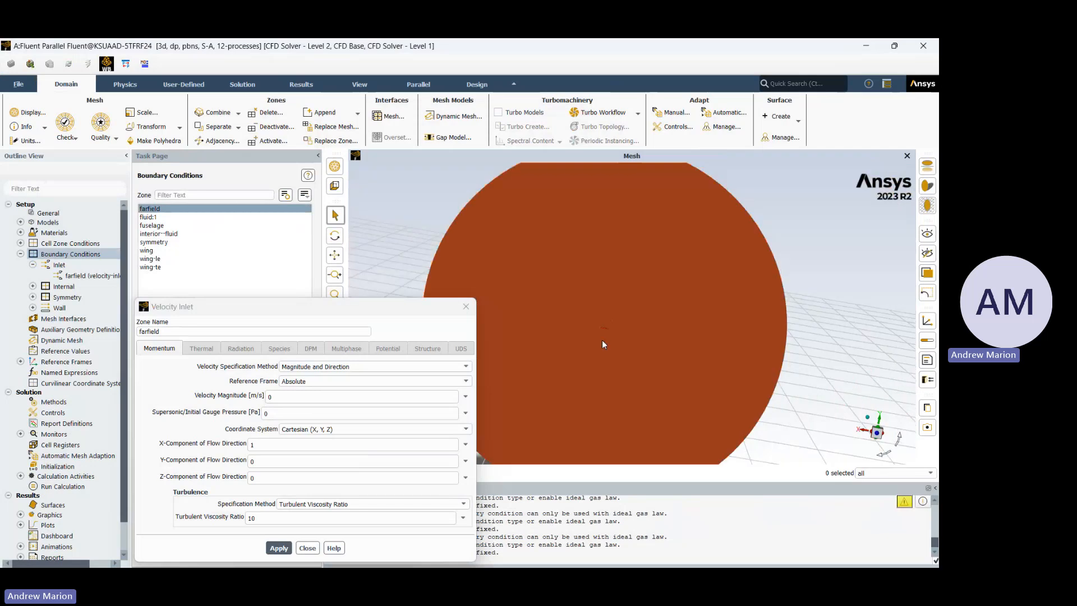
{"action": "left_click", "coordinate": [877, 432]}
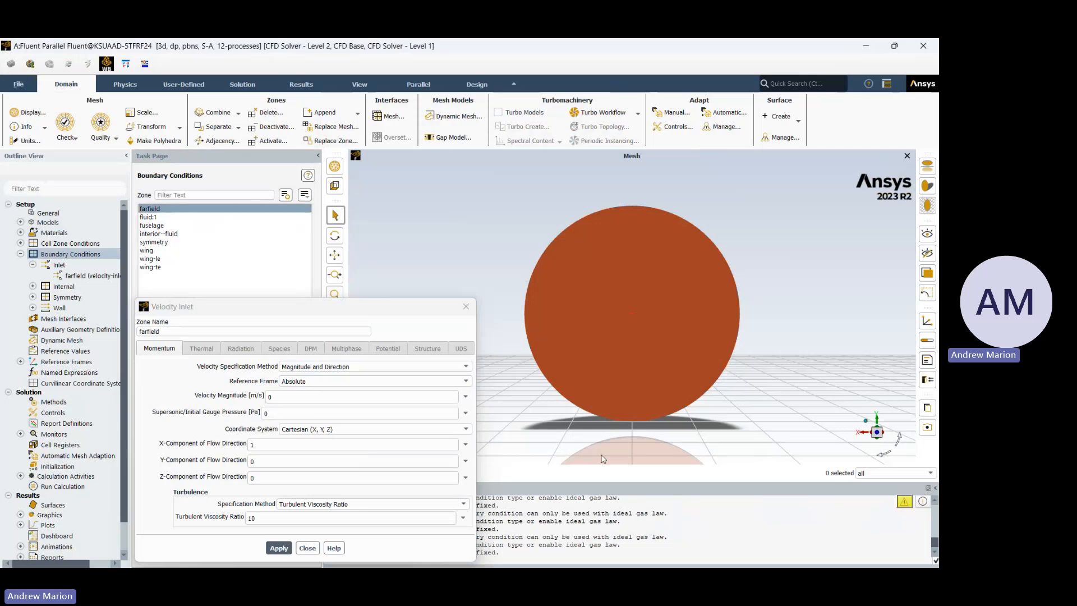
{"action": "mouse_move", "coordinate": [369, 565]}
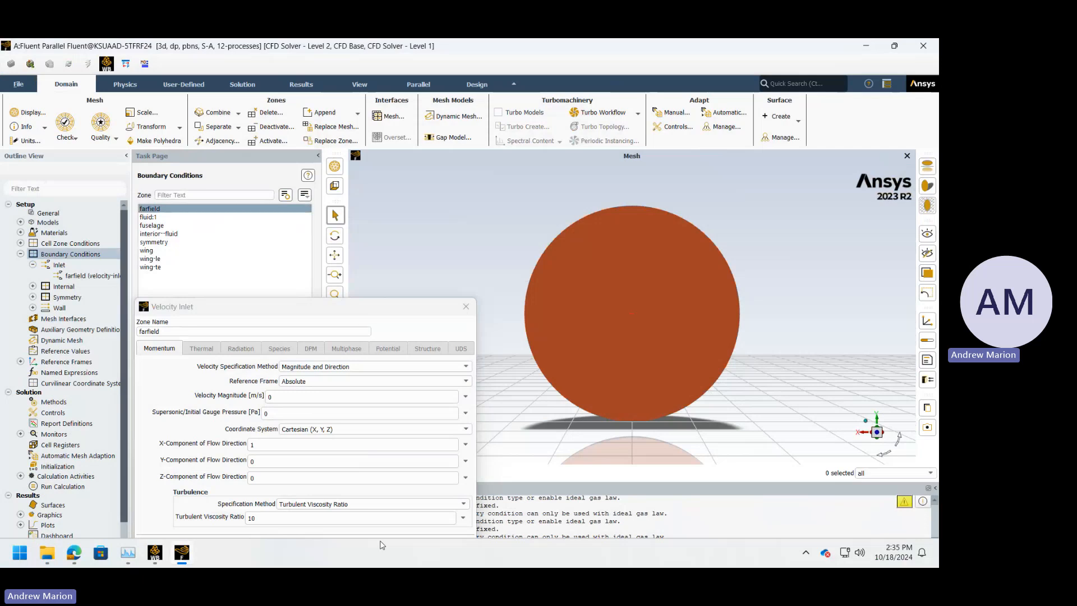
{"action": "middle_click_drag", "start_coordinate": [800, 317], "coordinate": [459, 335]}
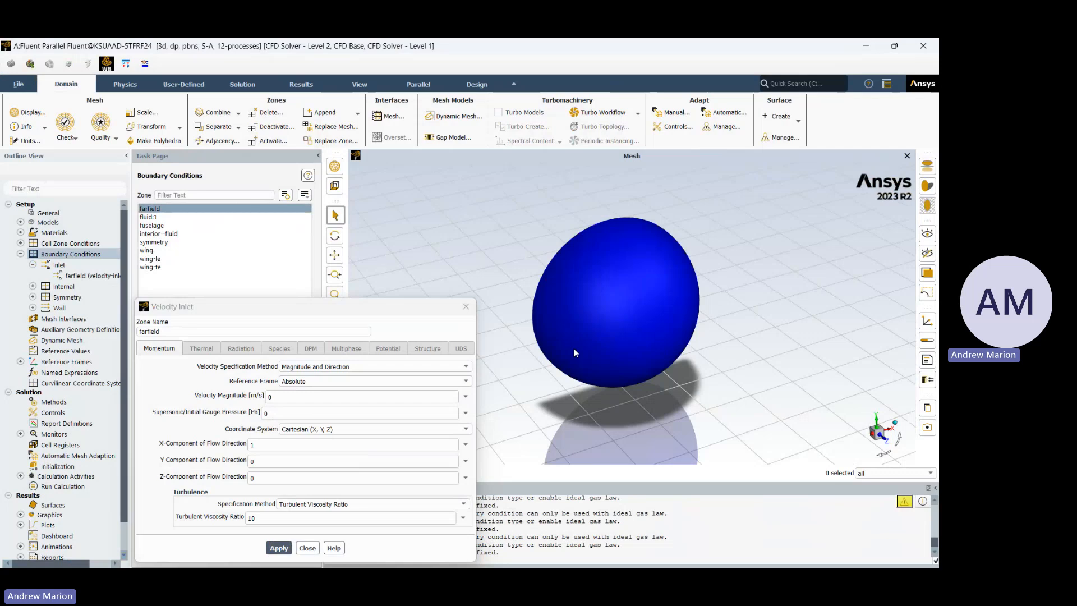
{"action": "left_click_drag", "start_coordinate": [574, 349], "coordinate": [562, 320]}
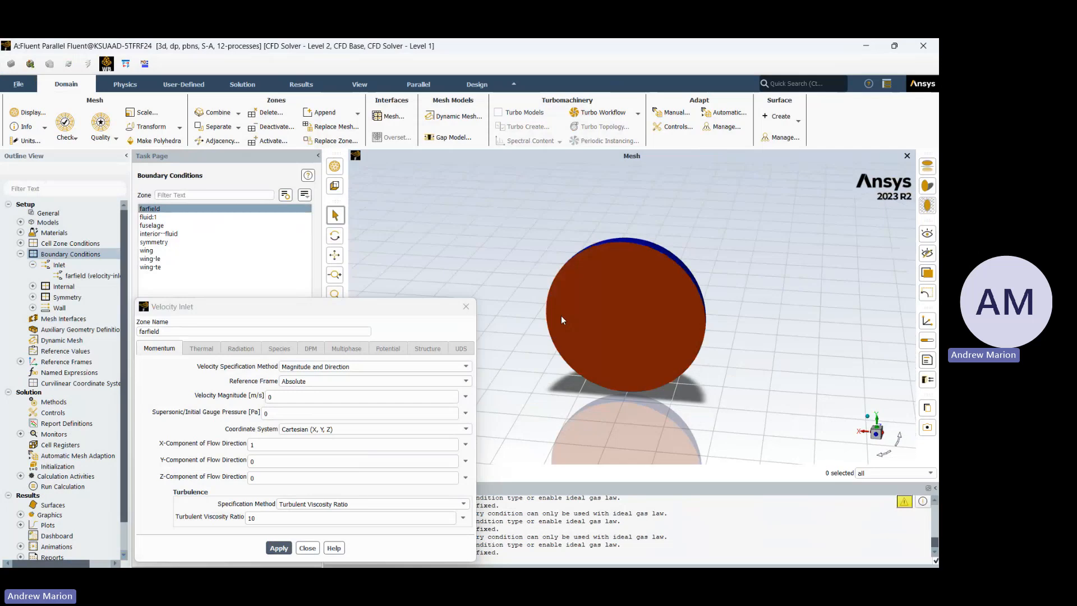
{"action": "scroll", "coordinate": [584, 303], "scroll_direction": "up", "scroll_amount": 5}
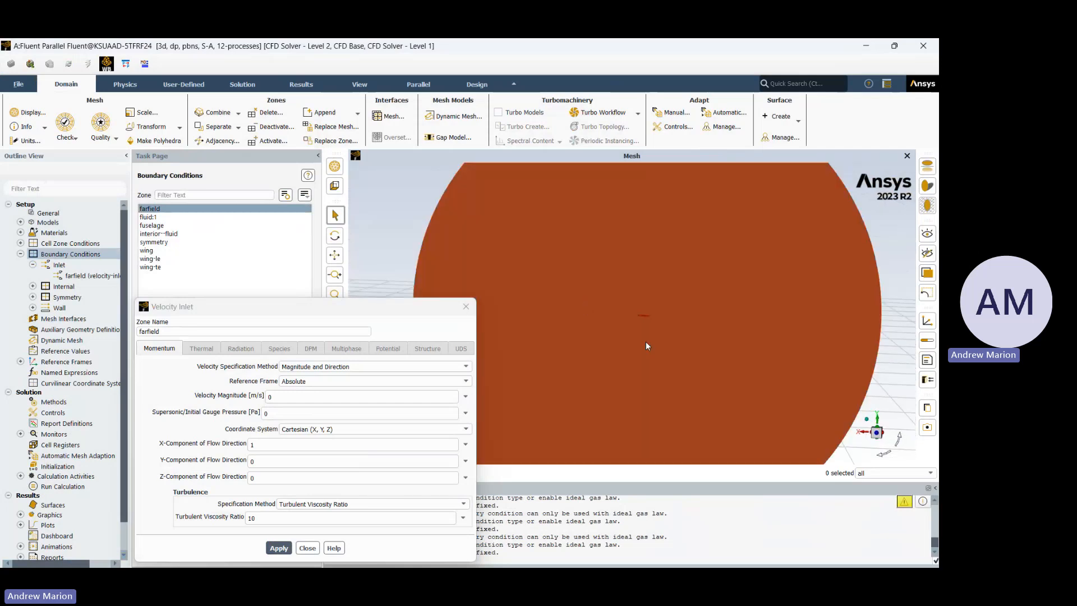
{"action": "scroll", "coordinate": [646, 342], "scroll_direction": "up", "scroll_amount": 3}
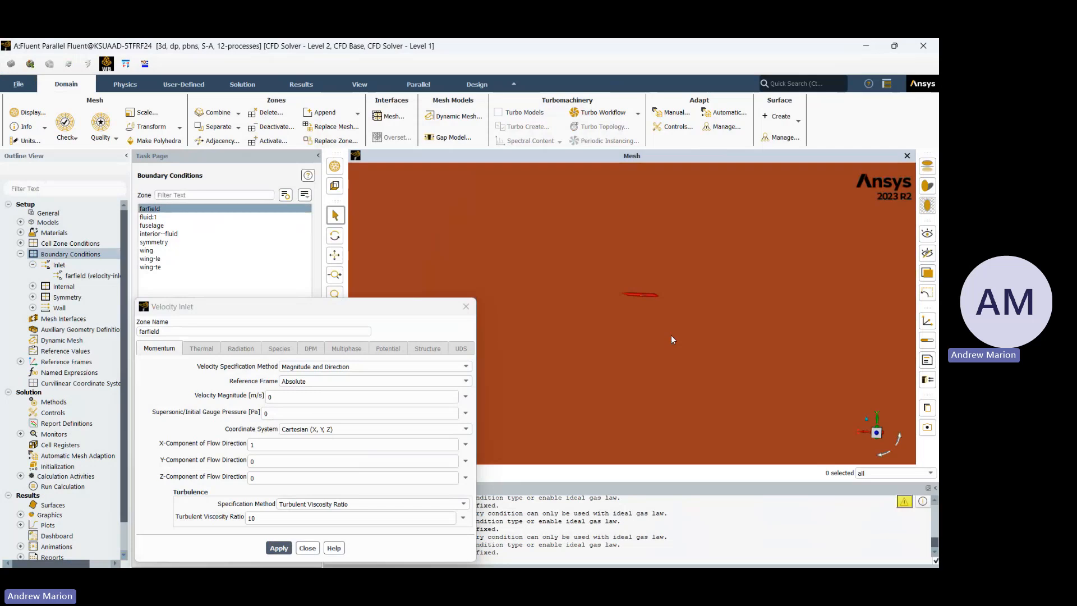
{"action": "scroll", "coordinate": [671, 336], "scroll_direction": "up", "scroll_amount": 5}
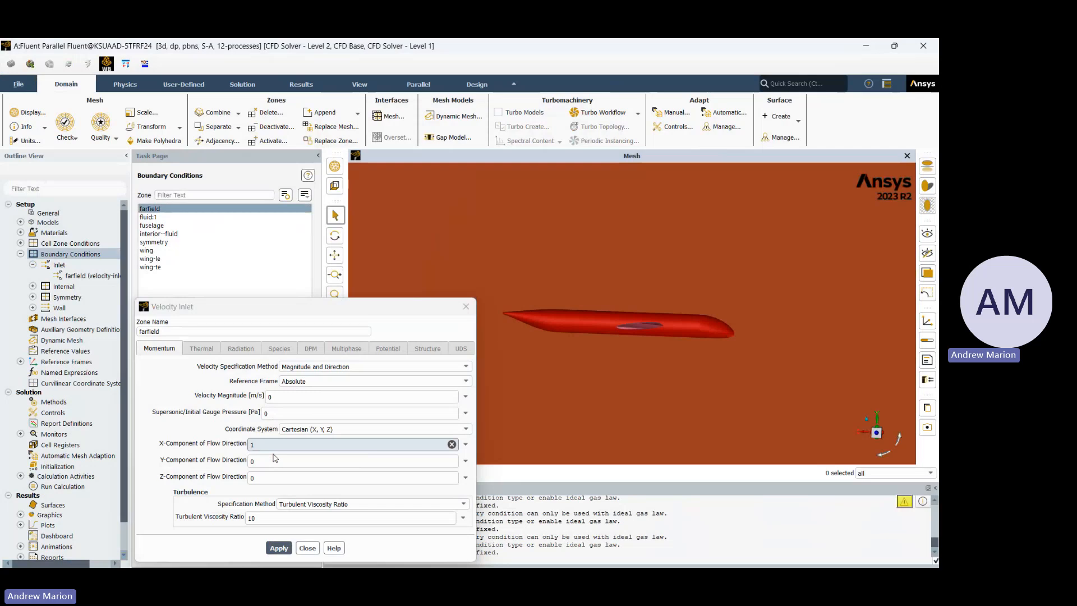
- Set the X-component of the farfield's flow direction to 1
{"action": "left_click", "coordinate": [254, 445]}
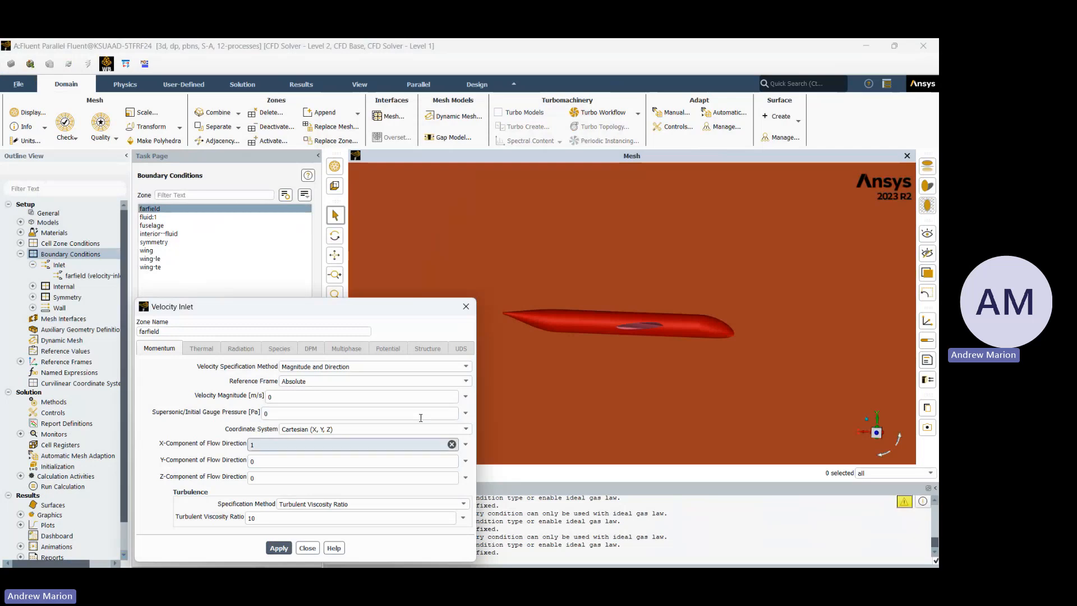
{"action": "left_click_drag", "start_coordinate": [280, 445], "coordinate": [131, 458]}
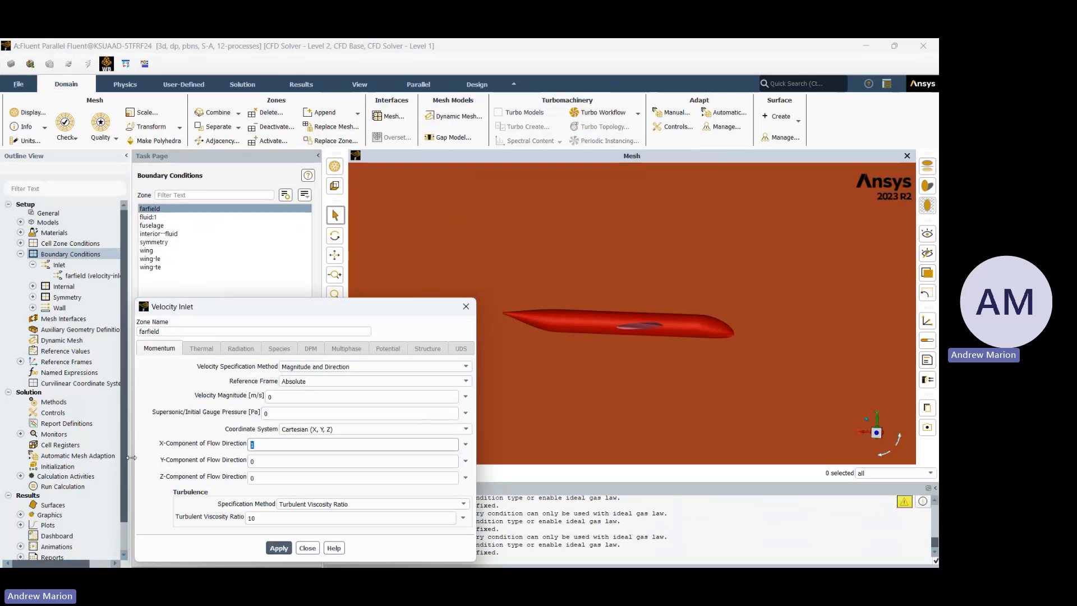
{"action": "type", "text": "1"}
{"action": "key", "text": "BackSpace"}
{"action": "type", "text": "1"}
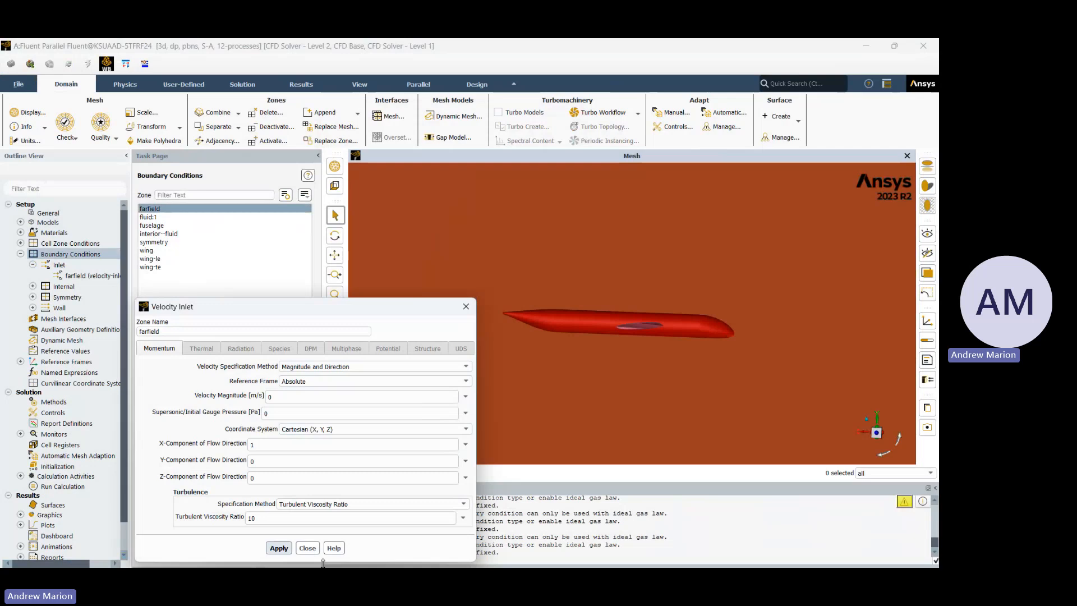
- Consult the workshop presentation in the browser, set the farfield's velocity magnitude to 71.5264 m/s in Fluent, and check the stored inlet settings
{"action": "mouse_move", "coordinate": [276, 545]}
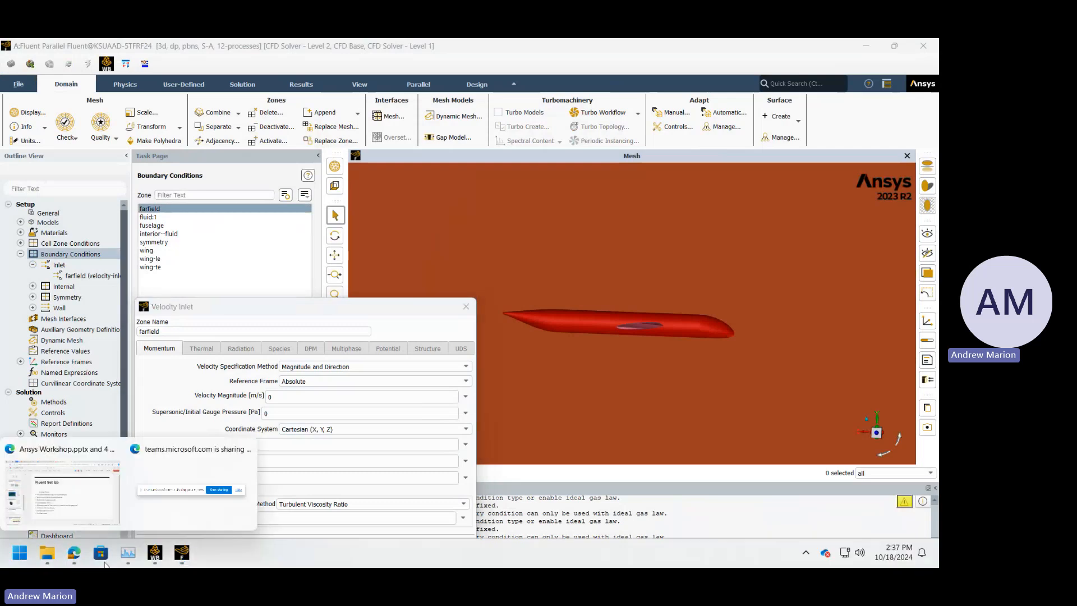
{"action": "left_click", "coordinate": [78, 561]}
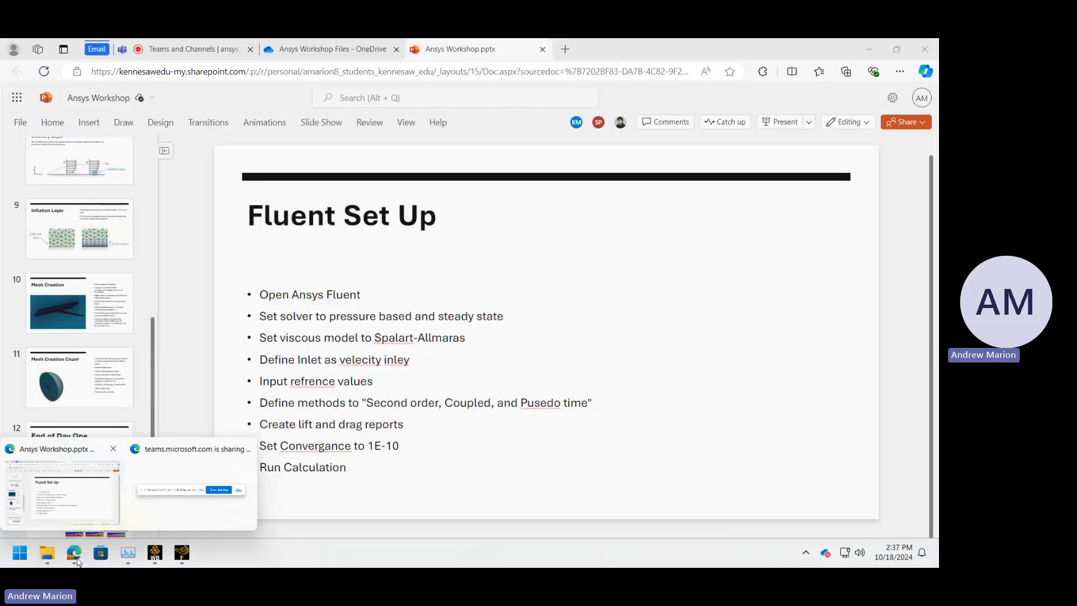
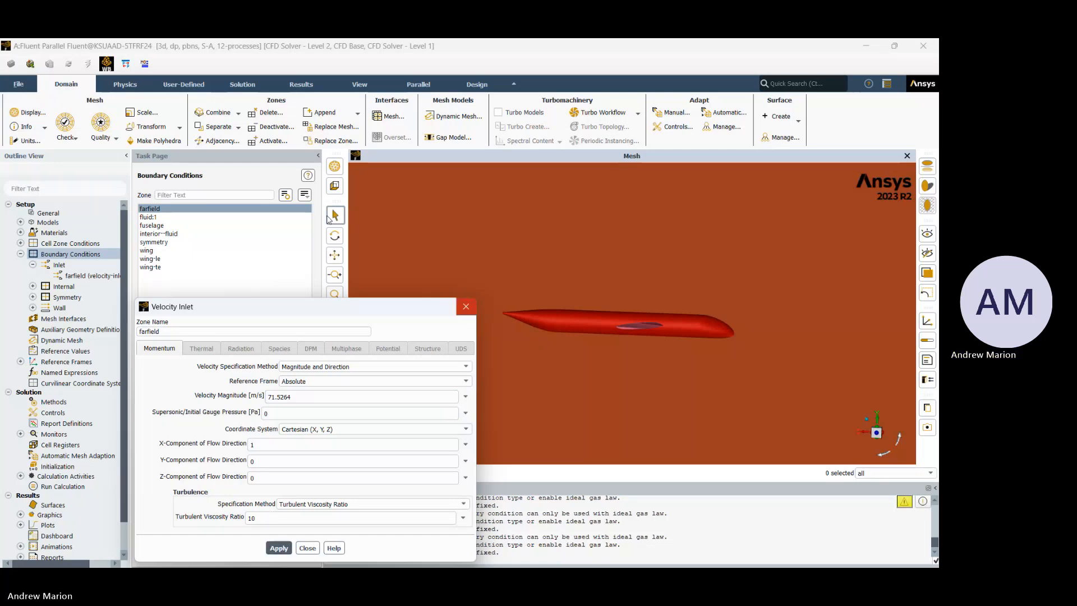
{"action": "left_click", "coordinate": [466, 306]}
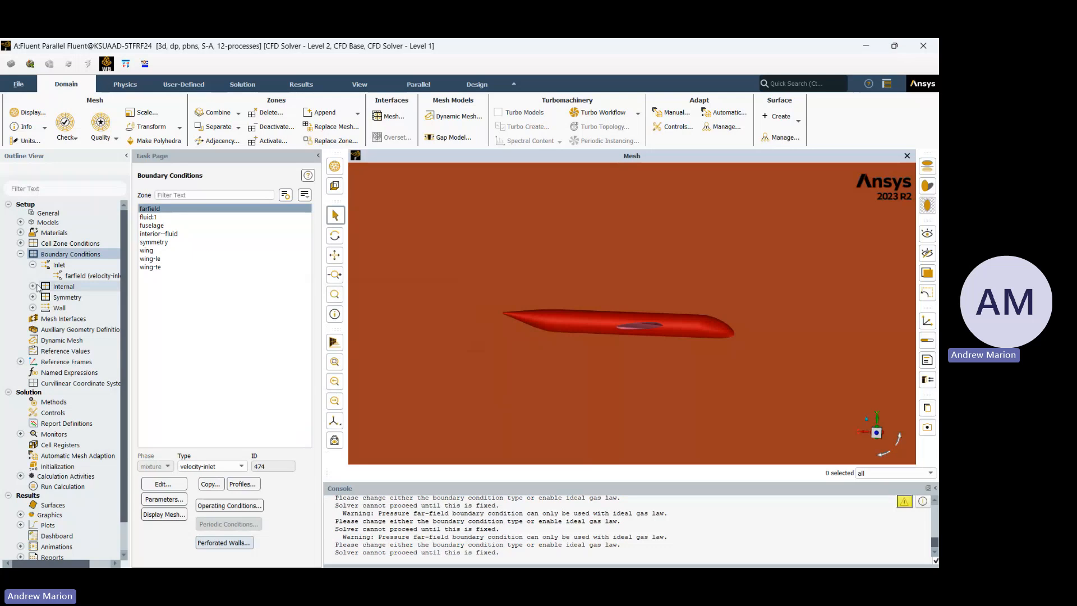
{"action": "left_click", "coordinate": [75, 277]}
{"action": "double_click", "coordinate": [75, 277]}
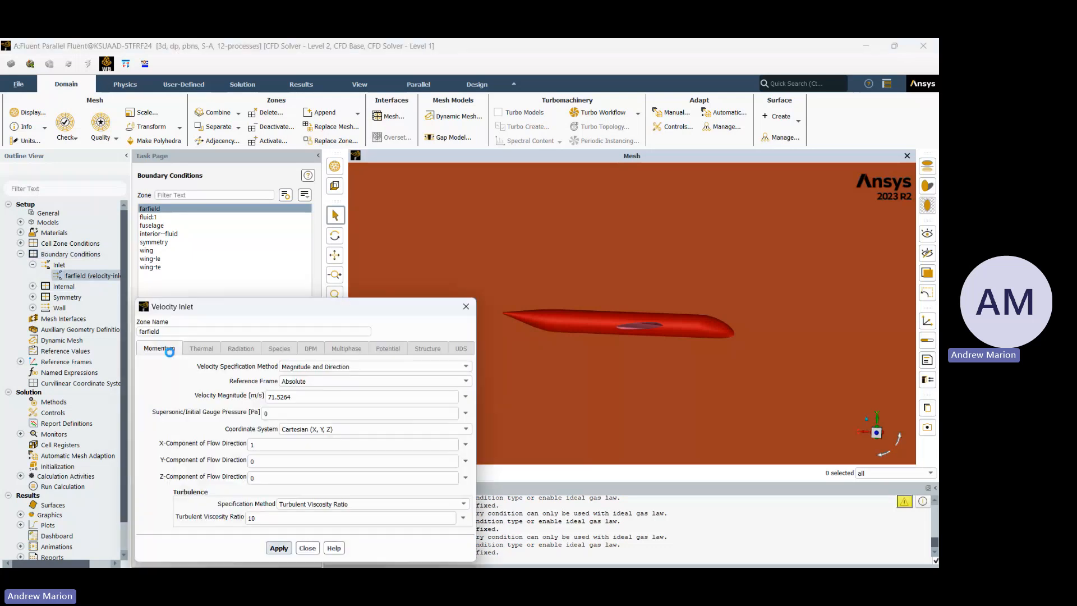
{"action": "left_click", "coordinate": [466, 307]}
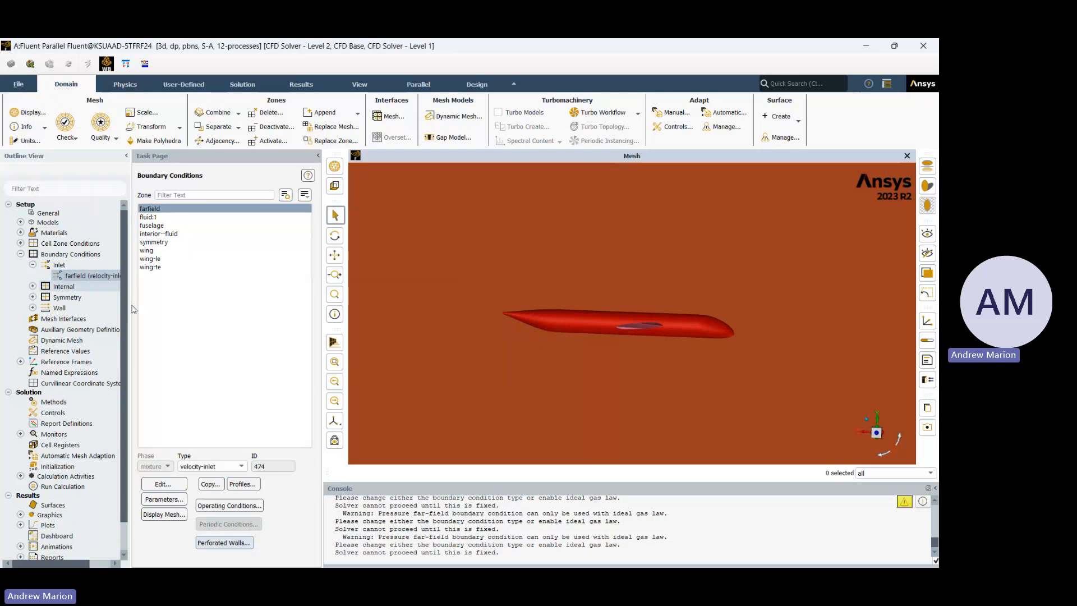
- Review the zones grouped under the symmetry and wall boundary conditions, including the wing's wall settings
{"action": "left_click", "coordinate": [33, 264]}
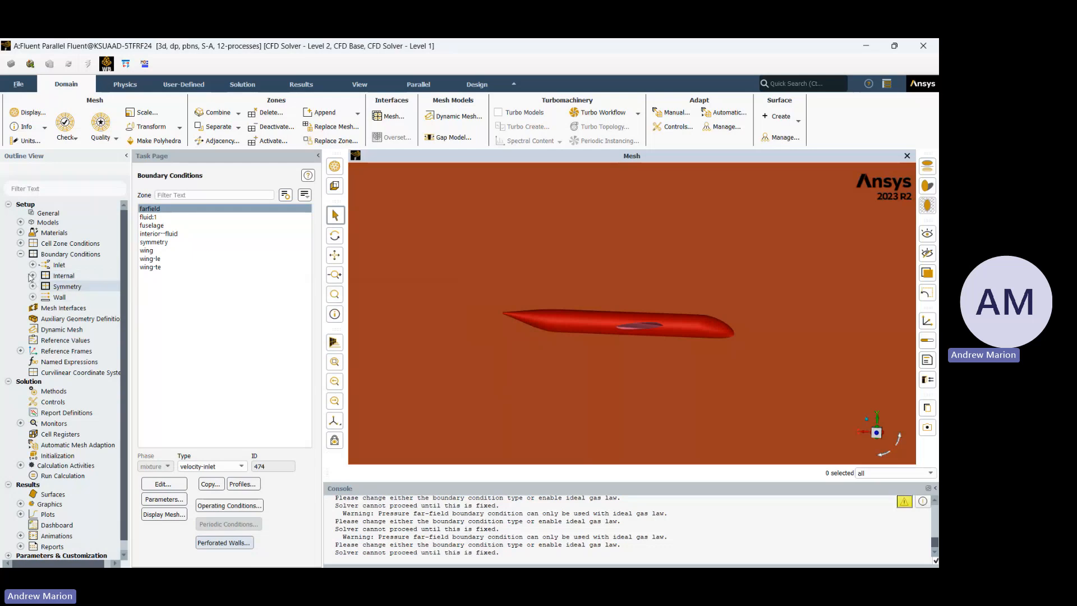
{"action": "left_click", "coordinate": [32, 286]}
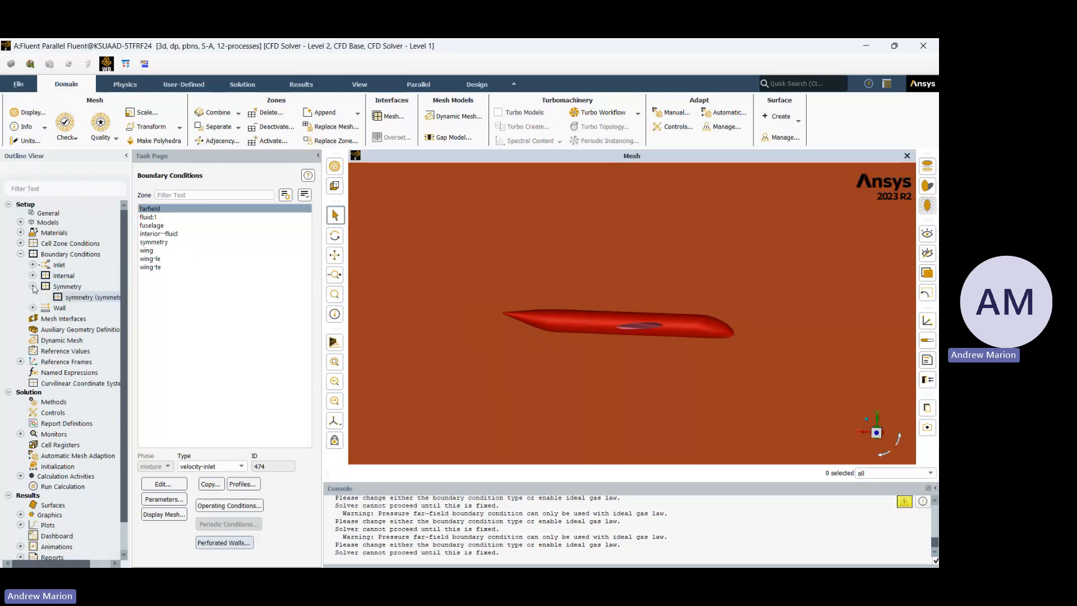
{"action": "left_click", "coordinate": [32, 308]}
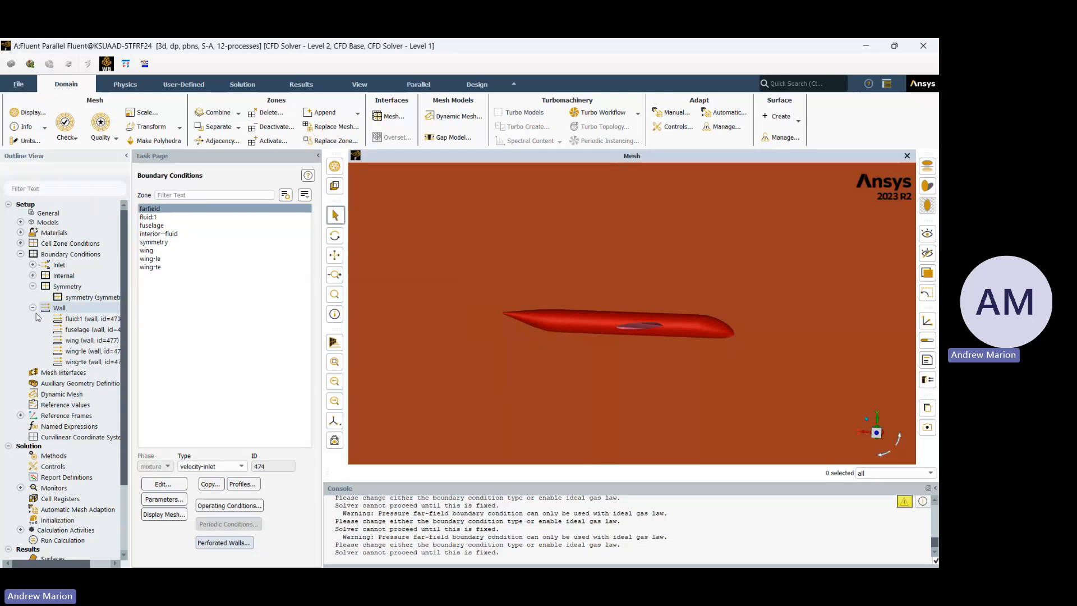
{"action": "double_click", "coordinate": [79, 341]}
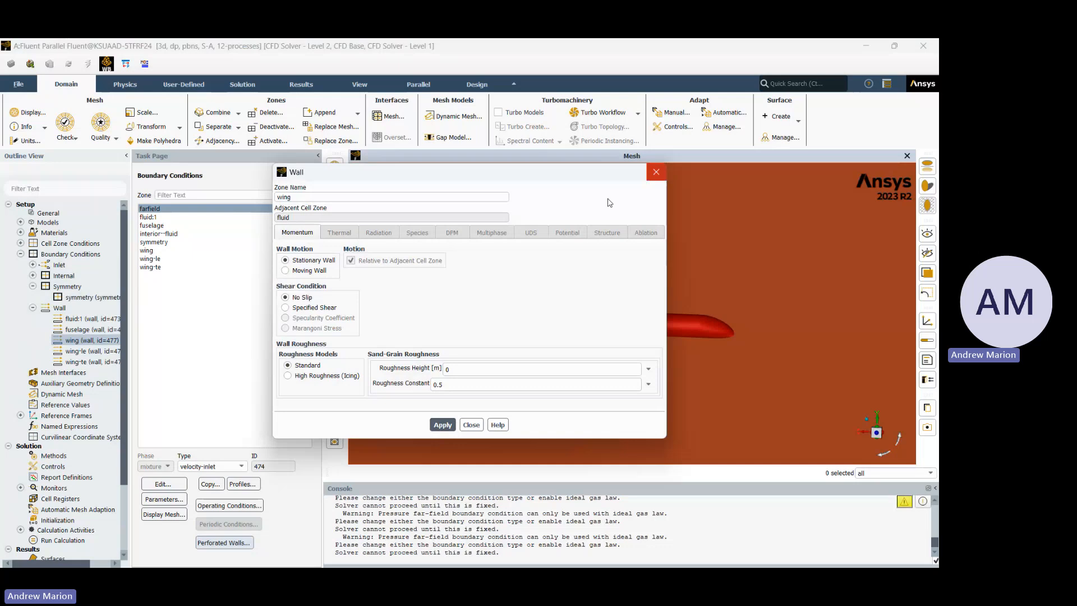
{"action": "left_click", "coordinate": [656, 172]}
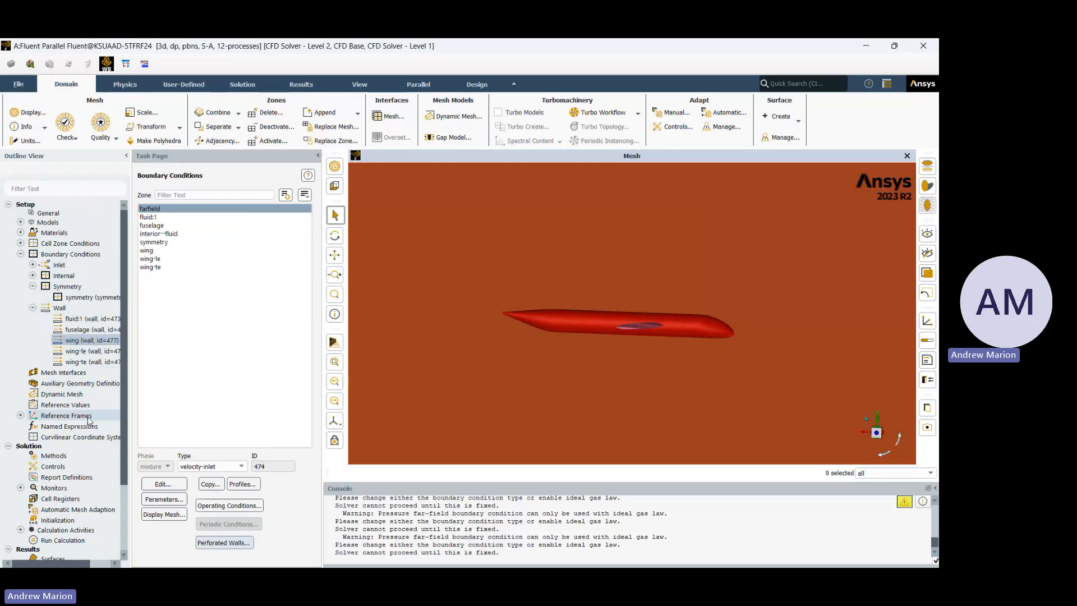
- Review the dynamic mesh options and the fluid cell zone's settings without changing them
{"action": "left_click", "coordinate": [61, 394]}
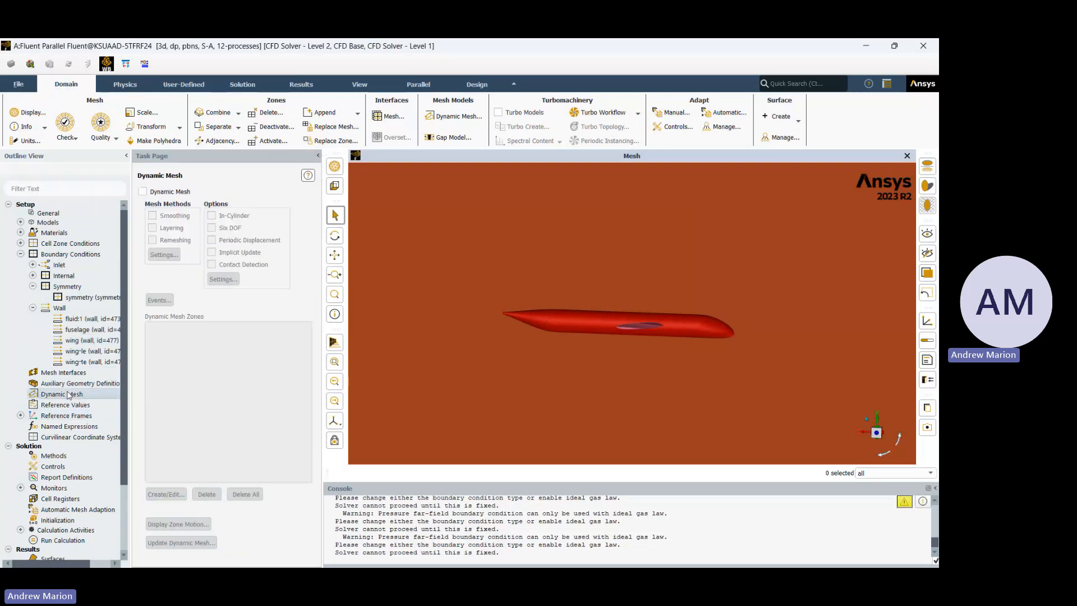
{"action": "left_click", "coordinate": [68, 393]}
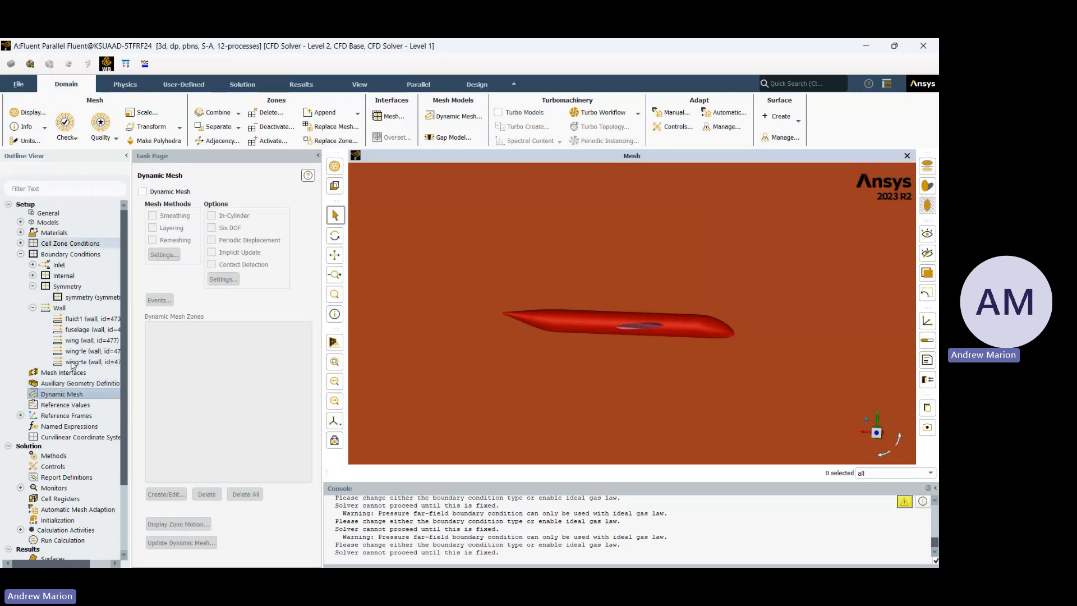
{"action": "left_click", "coordinate": [20, 243]}
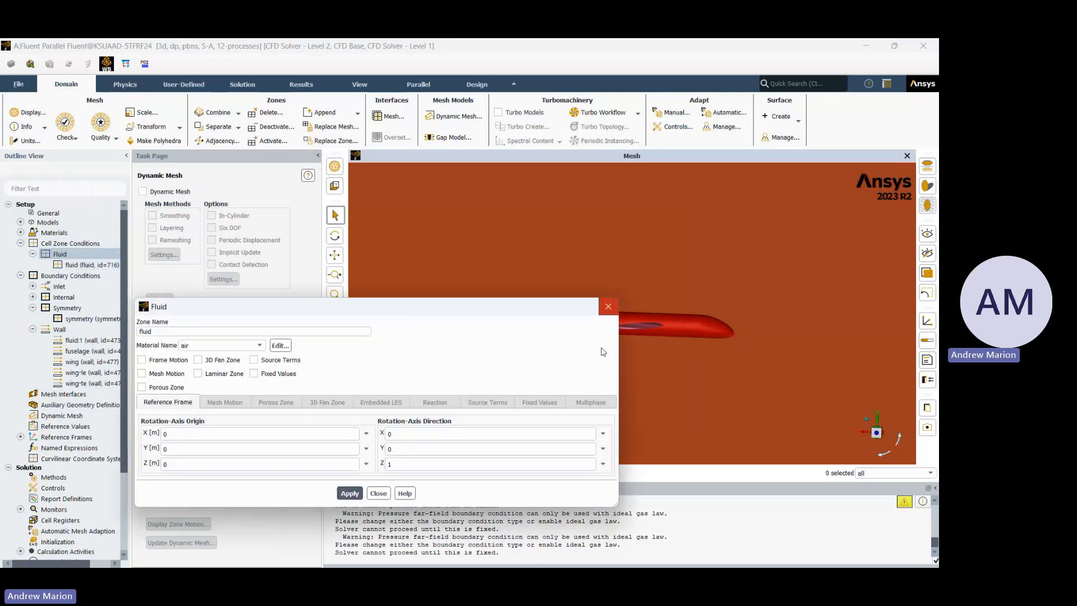
{"action": "left_click", "coordinate": [608, 306]}
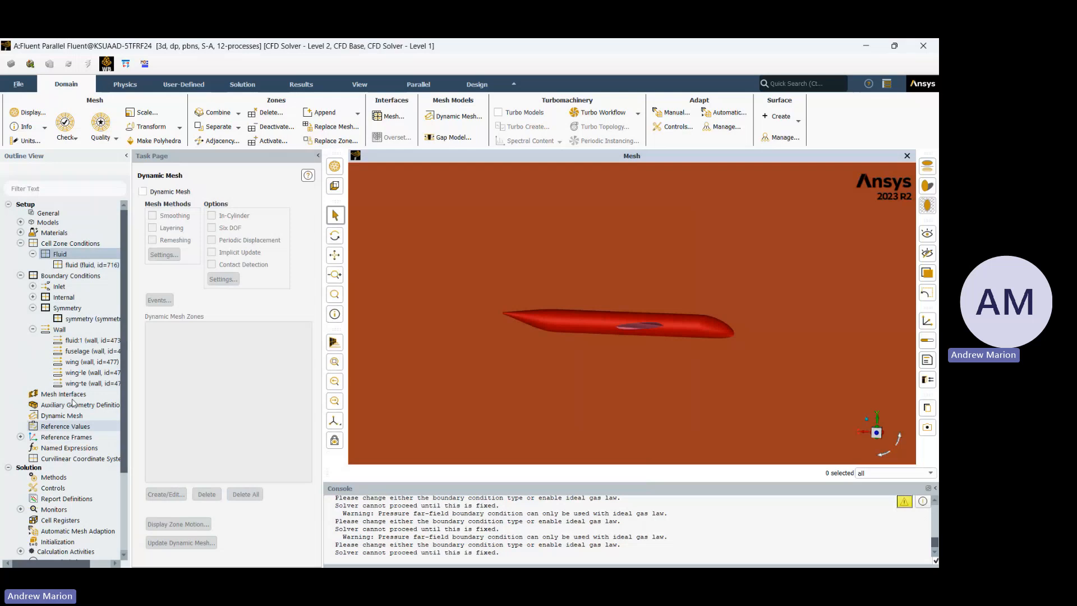
- Compute the reference values from the farfield zone
{"action": "left_click", "coordinate": [65, 427]}
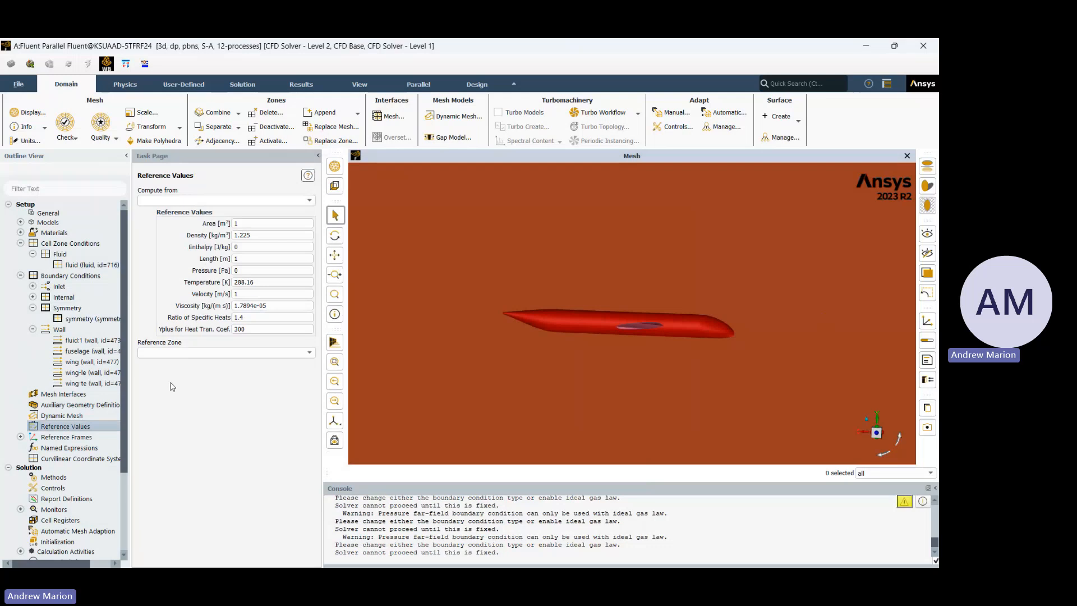
{"action": "left_click", "coordinate": [310, 201]}
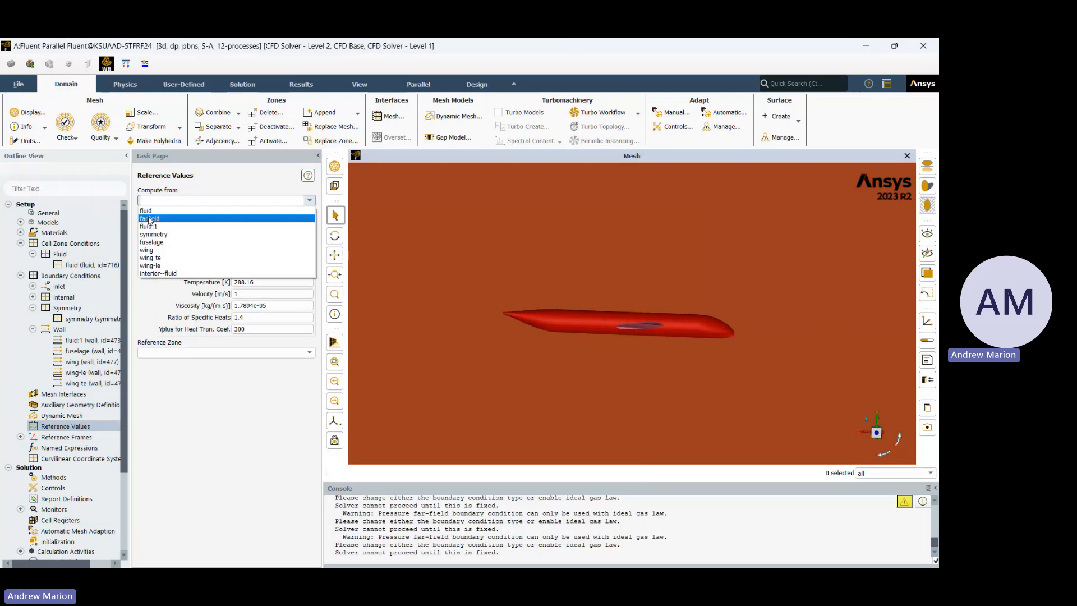
{"action": "left_click", "coordinate": [150, 211]}
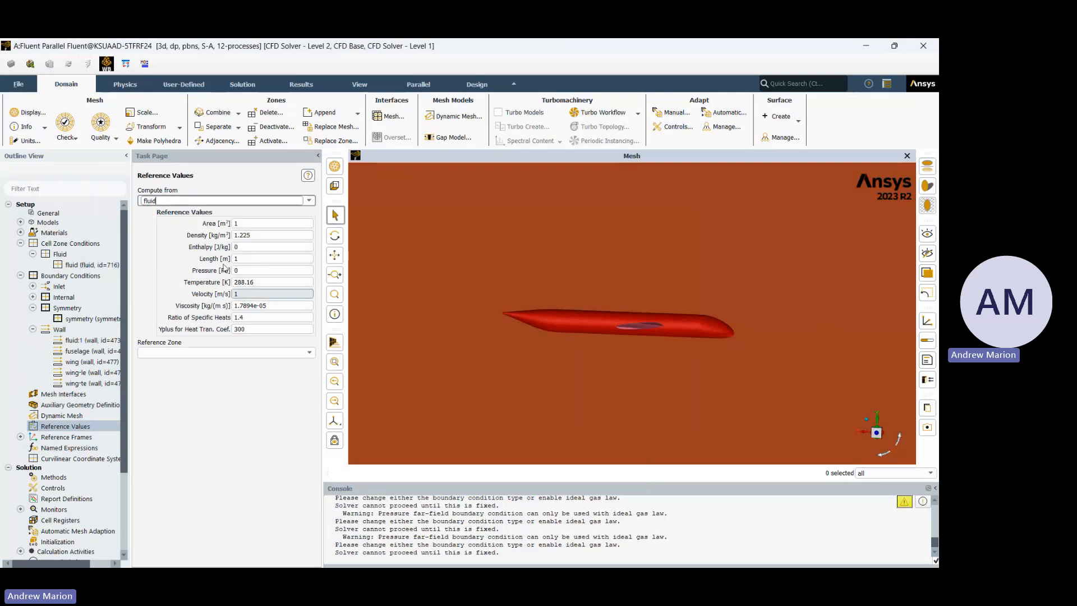
{"action": "left_click", "coordinate": [309, 200]}
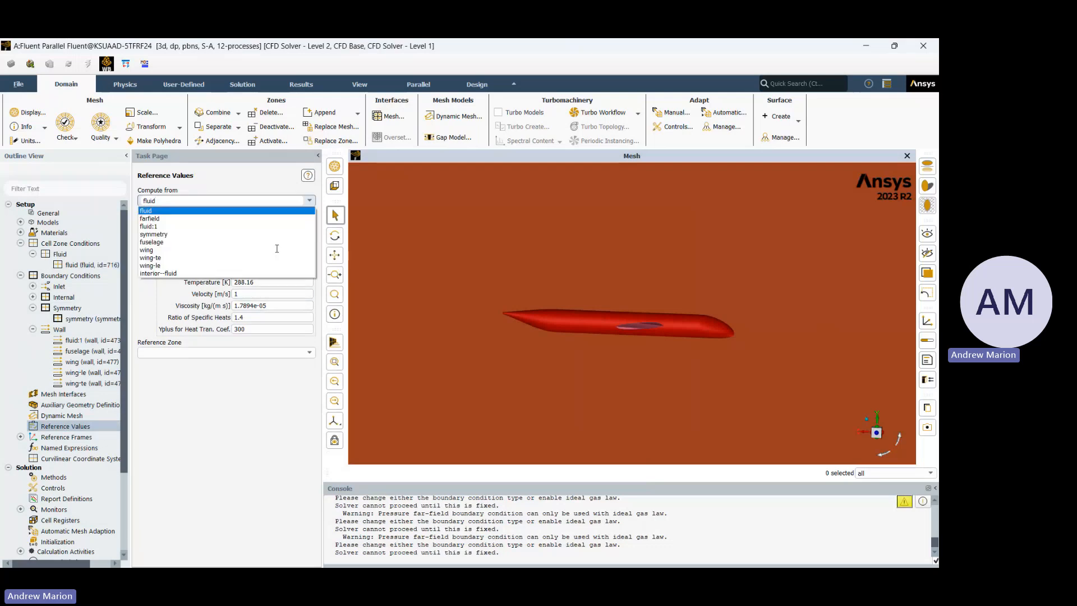
{"action": "left_click", "coordinate": [253, 219]}
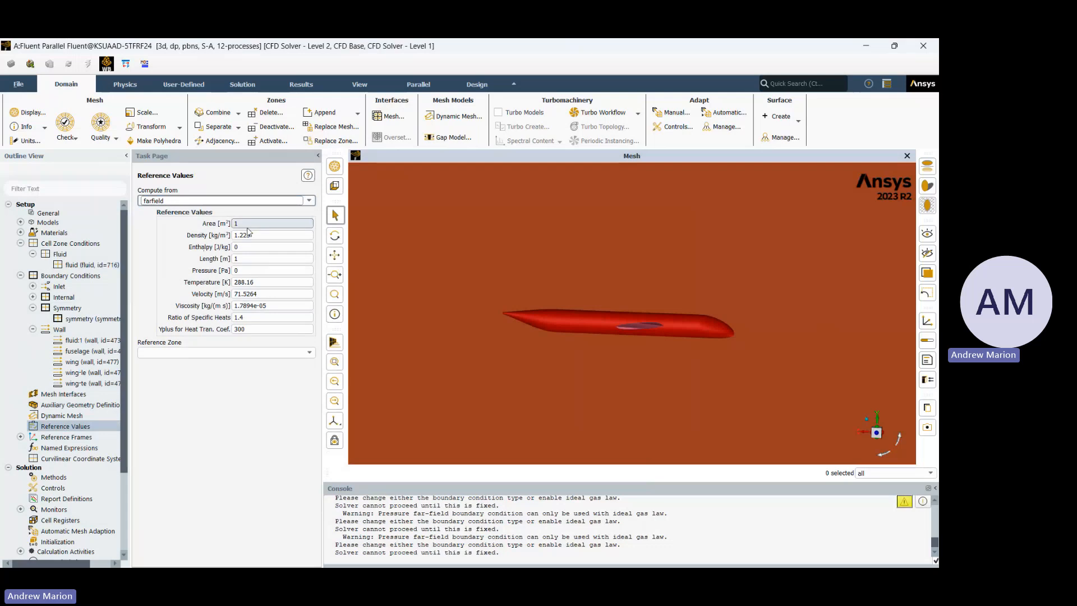
- Set the reference area to 0.0494 m²
{"action": "left_click_drag", "start_coordinate": [247, 226], "coordinate": [212, 224]}
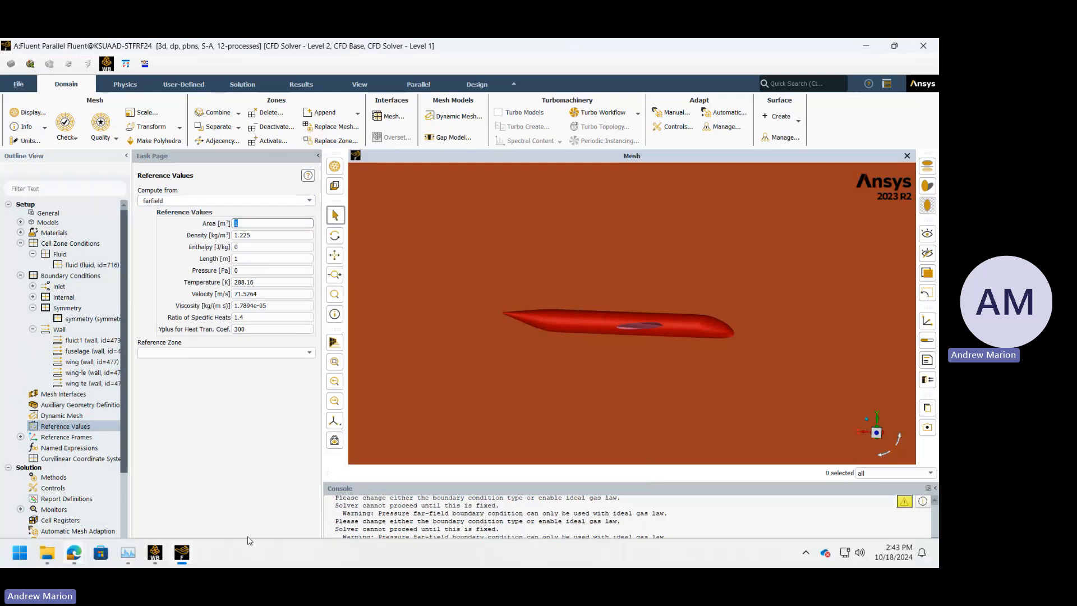
{"action": "mouse_move", "coordinate": [64, 483]}
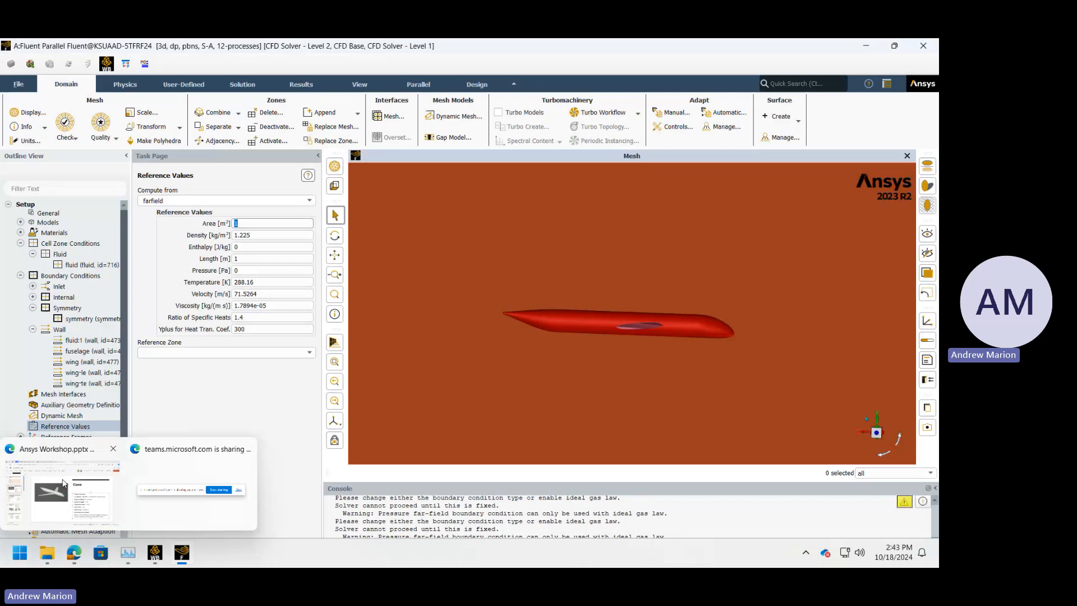
{"action": "left_click", "coordinate": [248, 225]}
{"action": "key", "text": "BackSpace"}
{"action": "type", "text": ".0"}
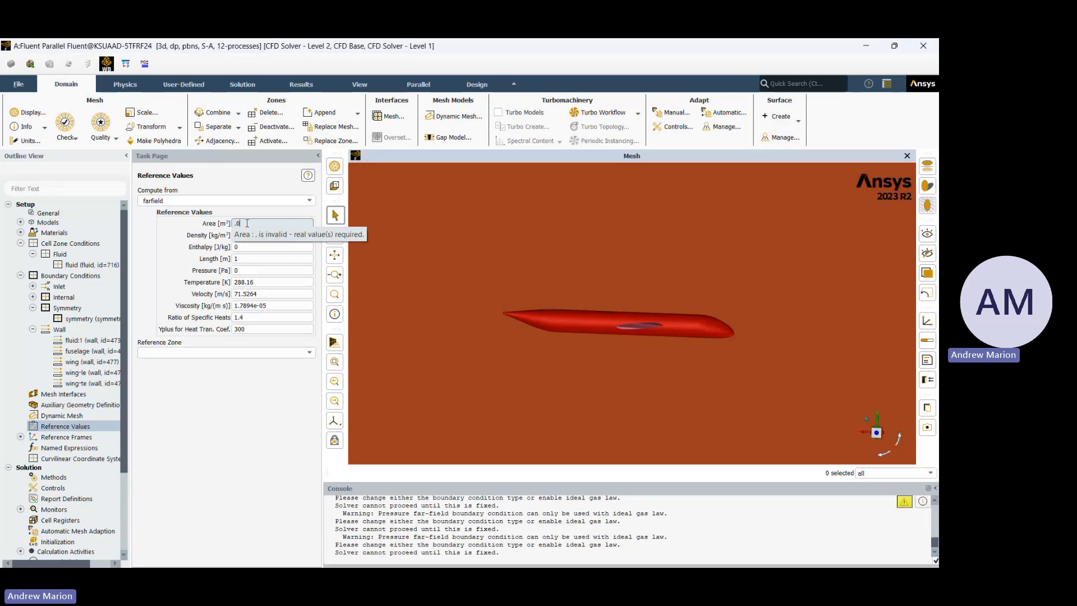
{"action": "type", "text": "49"}
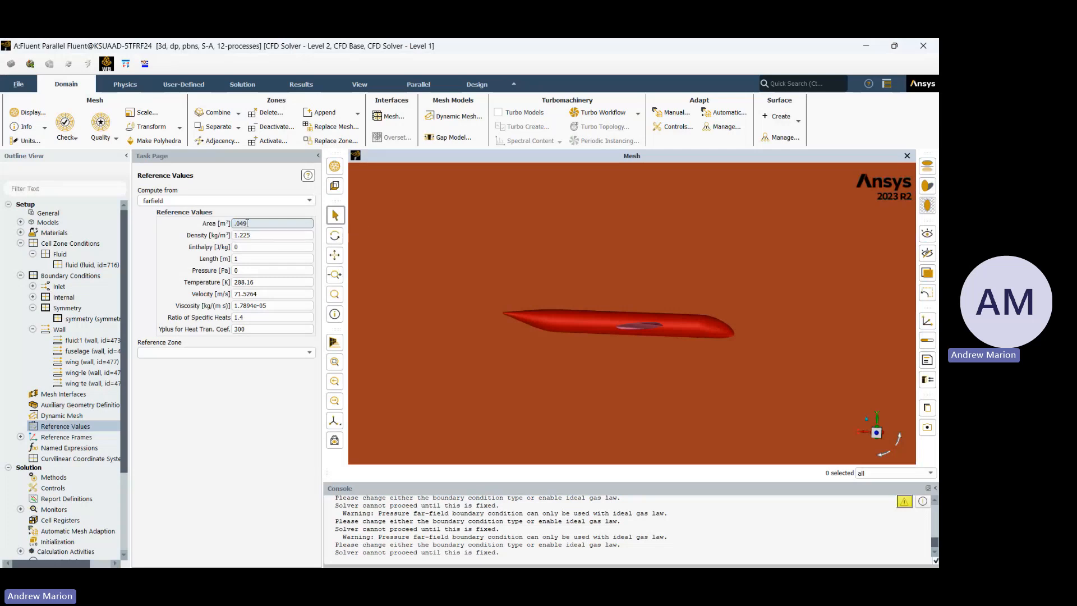
{"action": "type", "text": "4"}
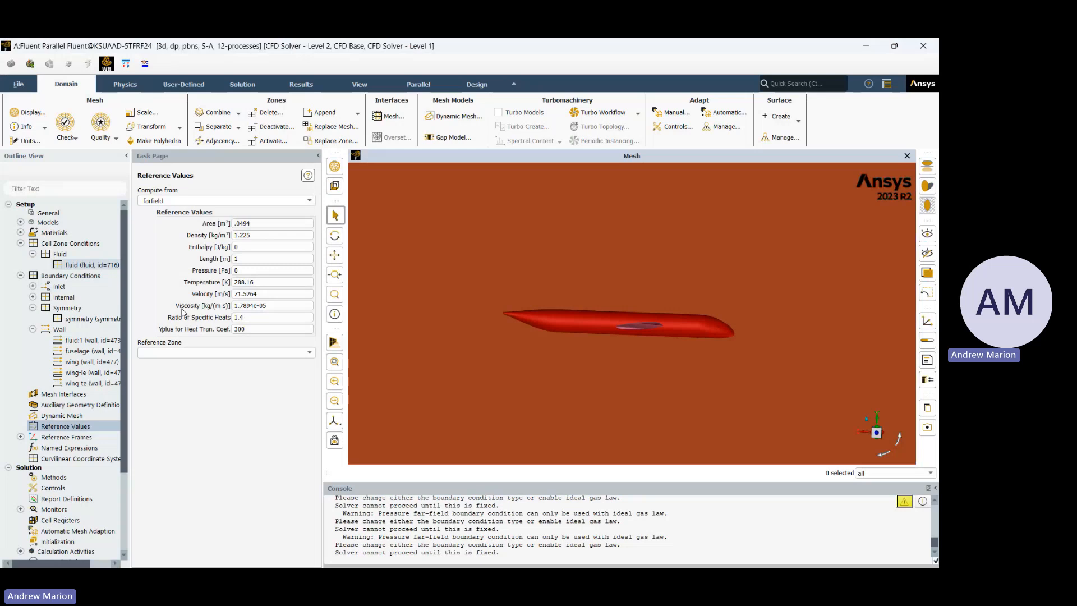
- Collapse the materials and boundary conditions lists in the outline, and keep the reference length at 1 m
{"action": "left_click", "coordinate": [32, 286]}
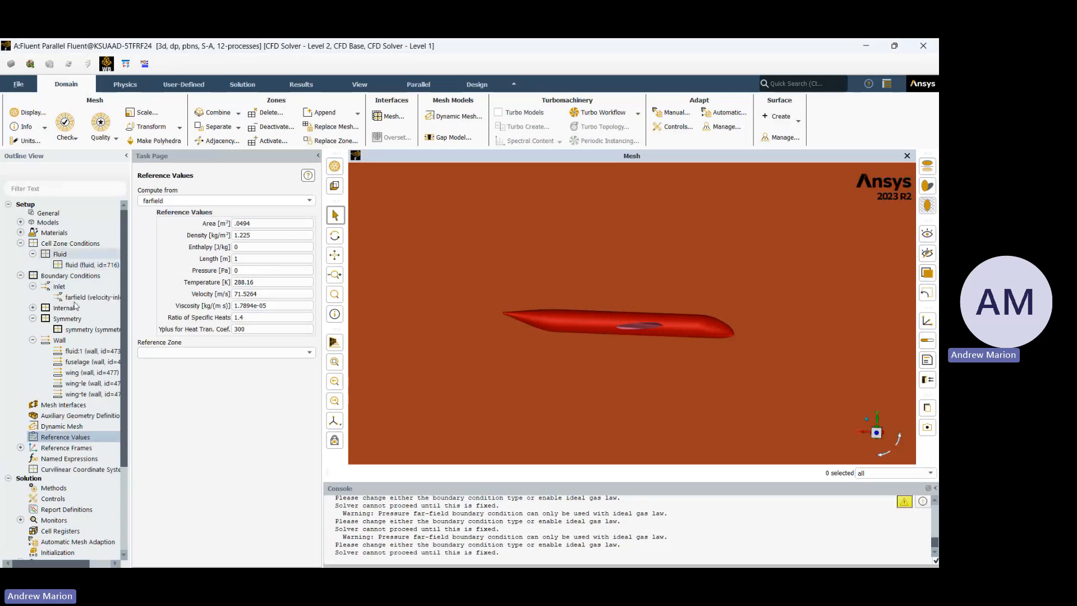
{"action": "left_click", "coordinate": [20, 232]}
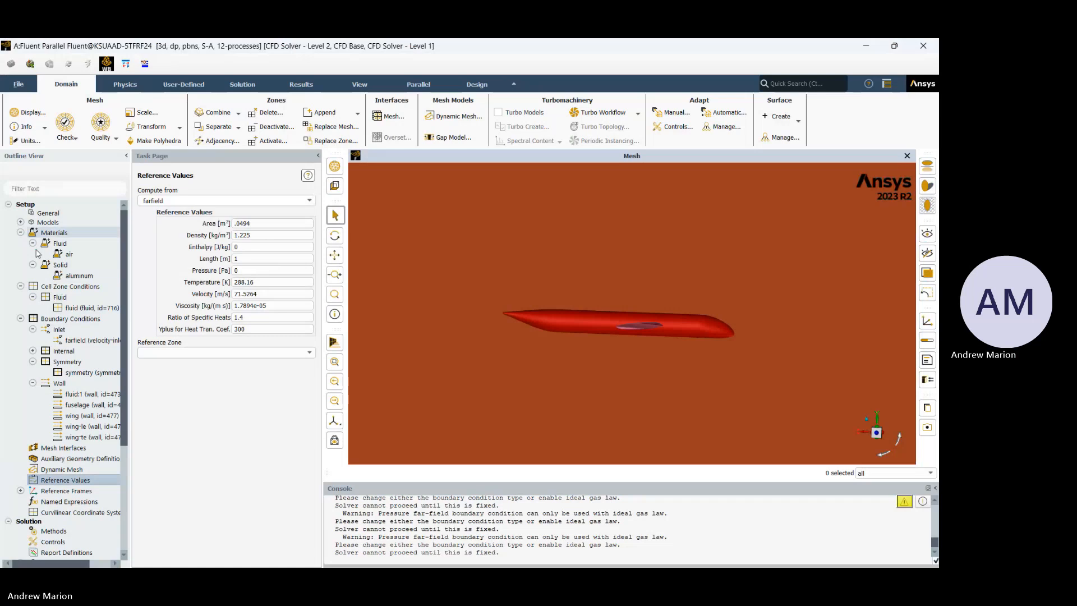
{"action": "left_click", "coordinate": [20, 232]}
{"action": "left_click", "coordinate": [20, 276]}
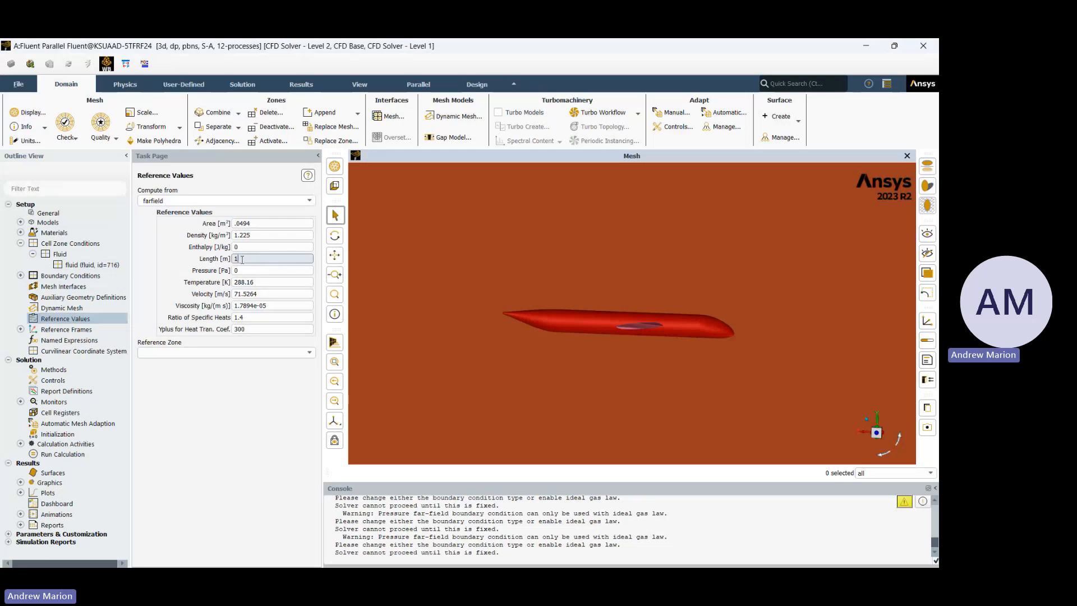
{"action": "key", "text": "Tab"}
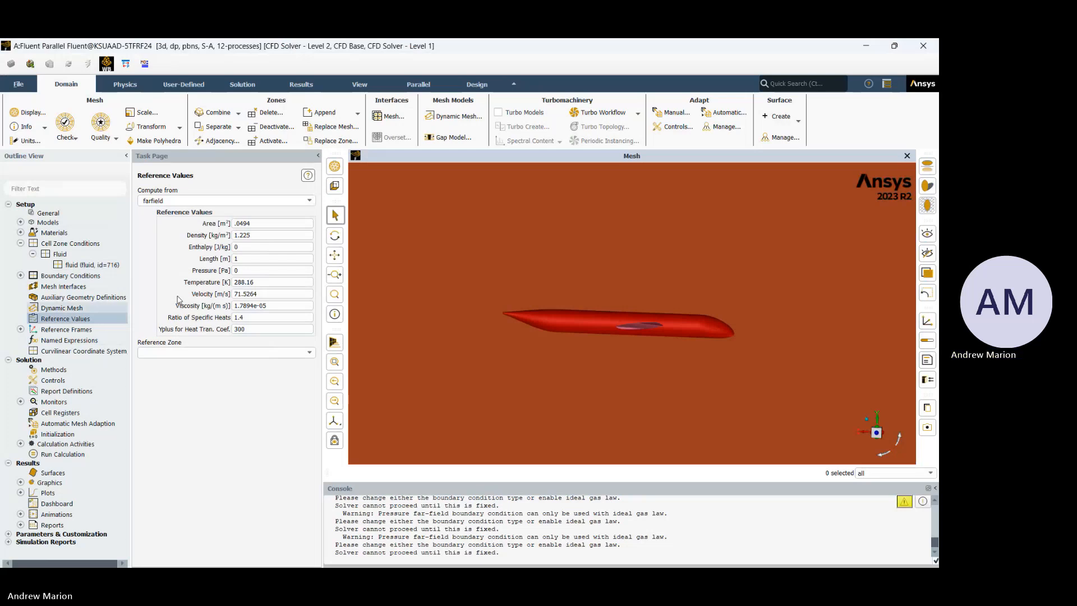
- Select Coupled as the pressure-velocity coupling scheme in the solution methods
{"action": "left_click", "coordinate": [50, 374]}
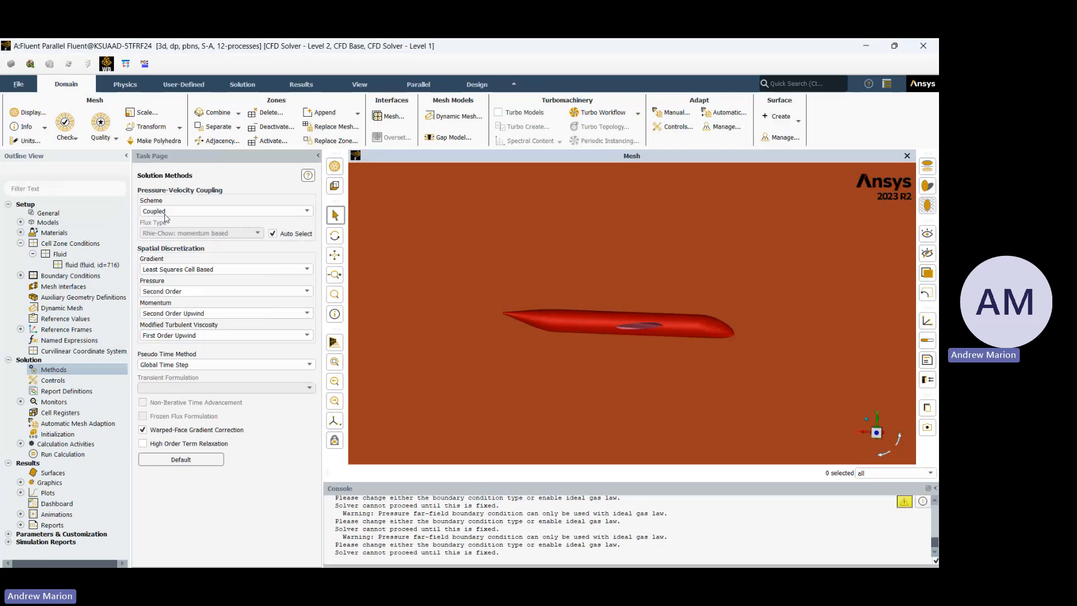
{"action": "left_click", "coordinate": [190, 212]}
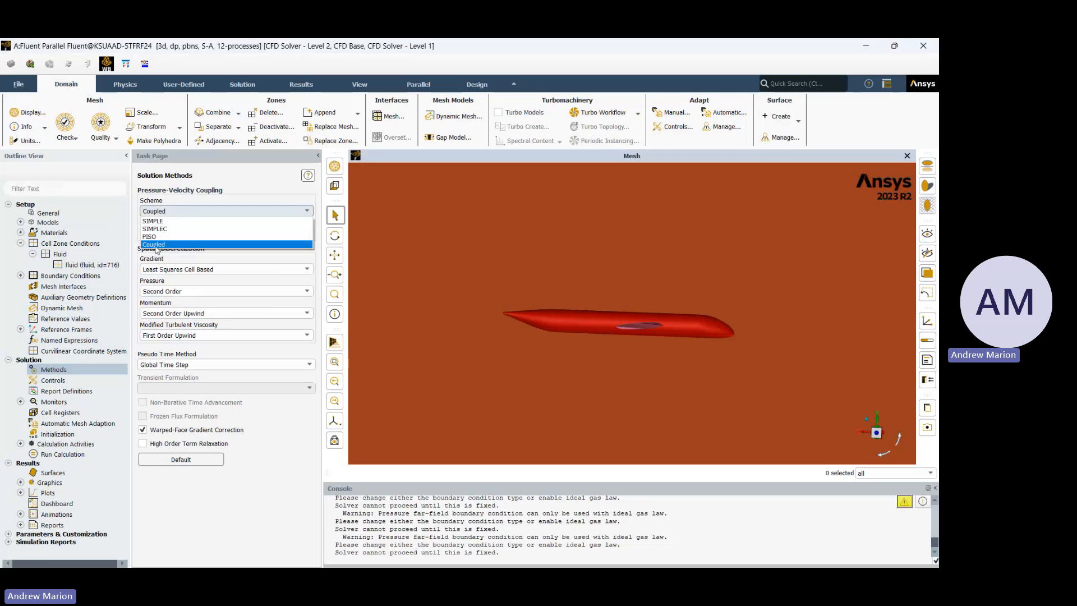
{"action": "left_click", "coordinate": [156, 245]}
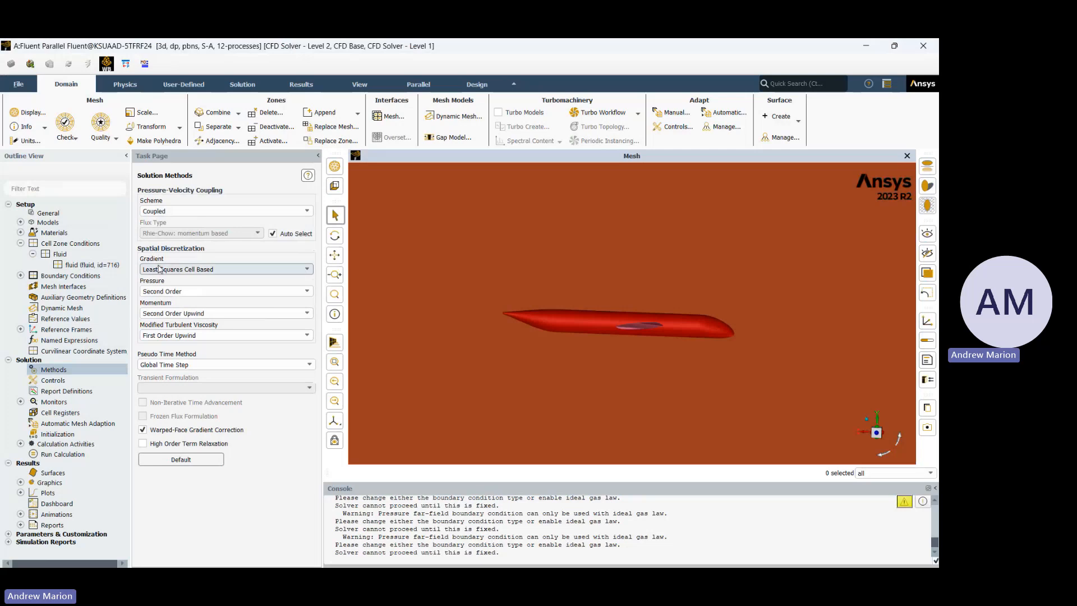
- Set the modified turbulent viscosity discretization to Second Order Upwind in the solution methods
{"action": "left_click", "coordinate": [159, 269]}
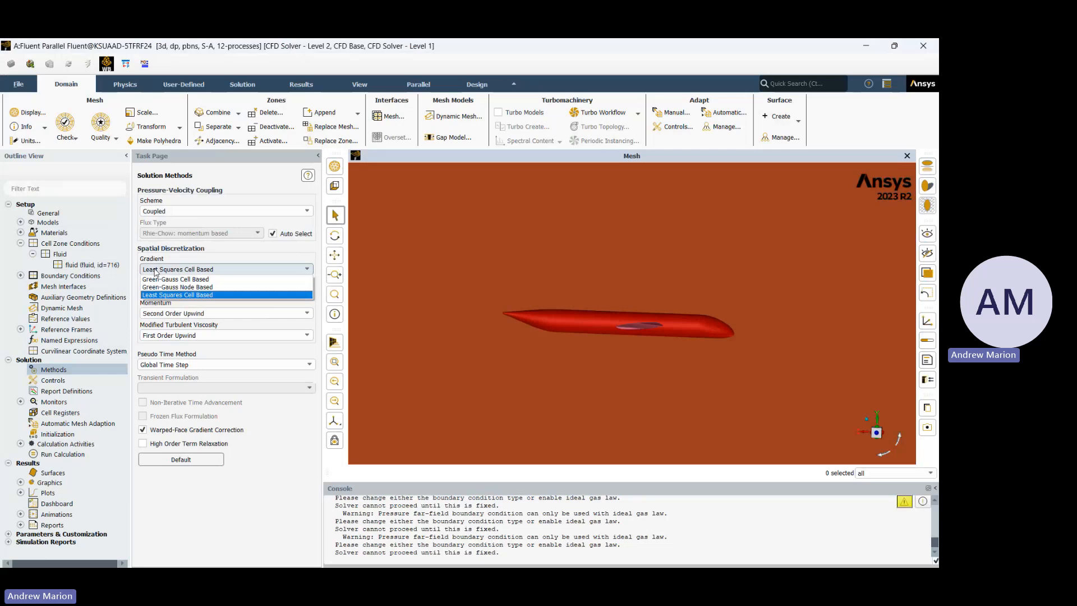
{"action": "left_click", "coordinate": [100, 268]}
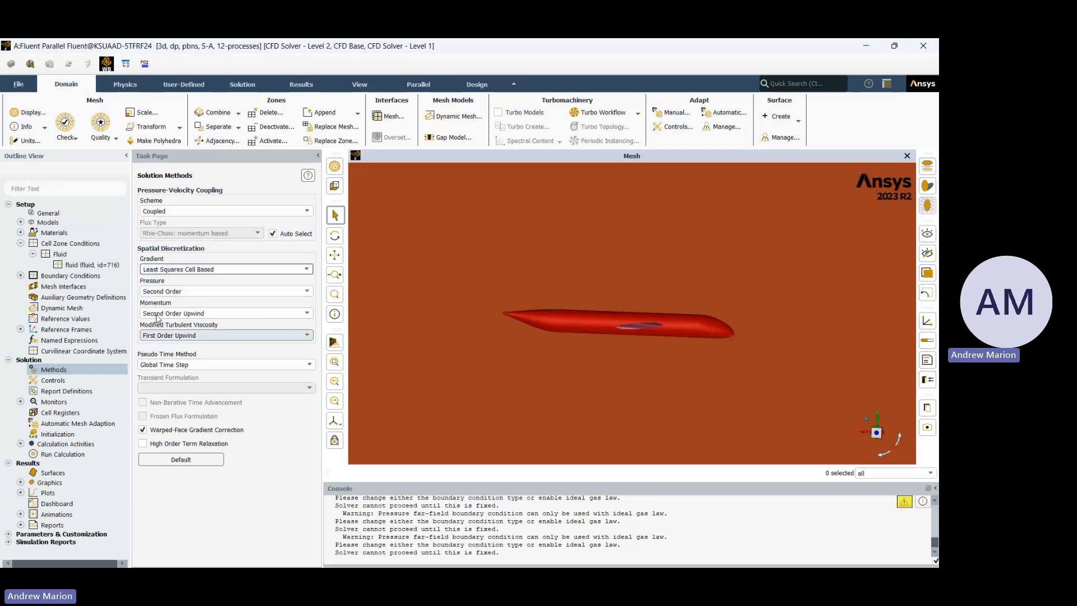
{"action": "left_click", "coordinate": [153, 336]}
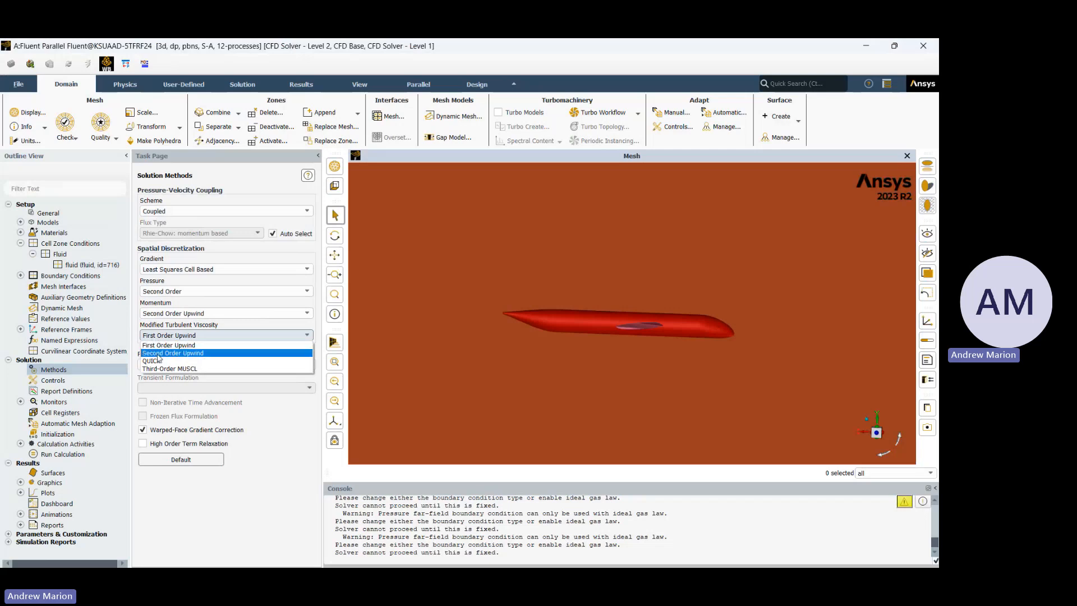
{"action": "left_click", "coordinate": [157, 354]}
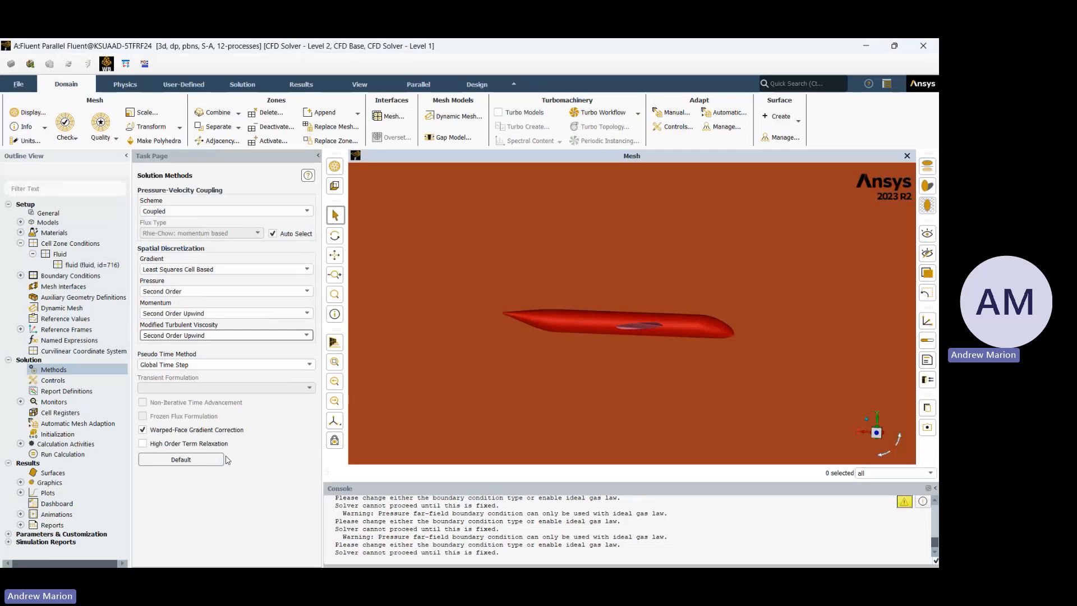
{"action": "left_click", "coordinate": [154, 365]}
{"action": "left_click", "coordinate": [152, 370]}
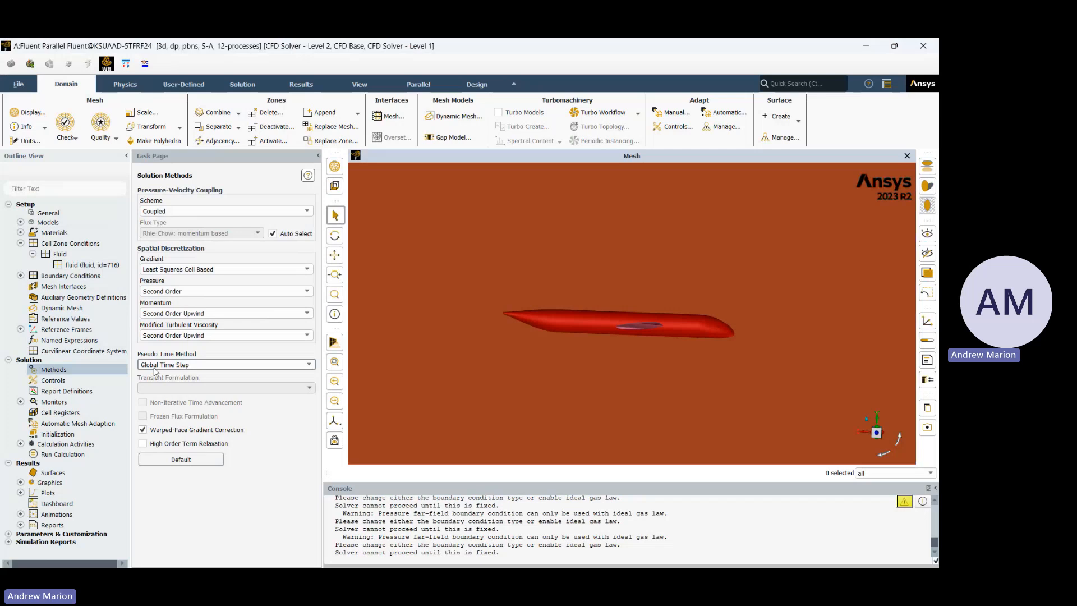
- Open the solution controls and examine the pseudo time explicit relaxation factors
{"action": "left_click", "coordinate": [42, 382]}
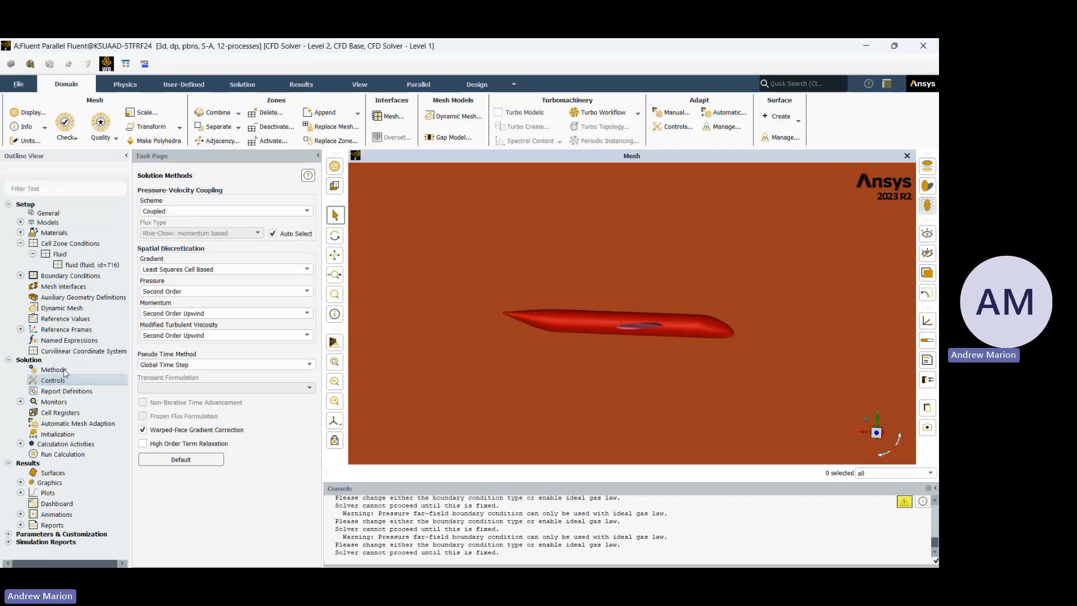
{"action": "left_click", "coordinate": [51, 381]}
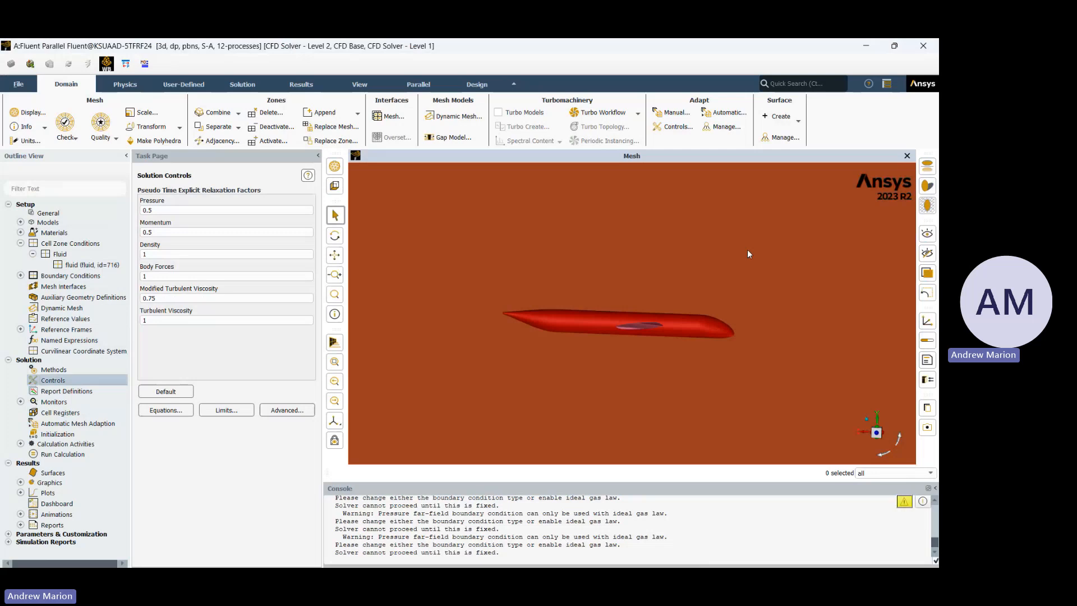
{"action": "left_click", "coordinate": [224, 211]}
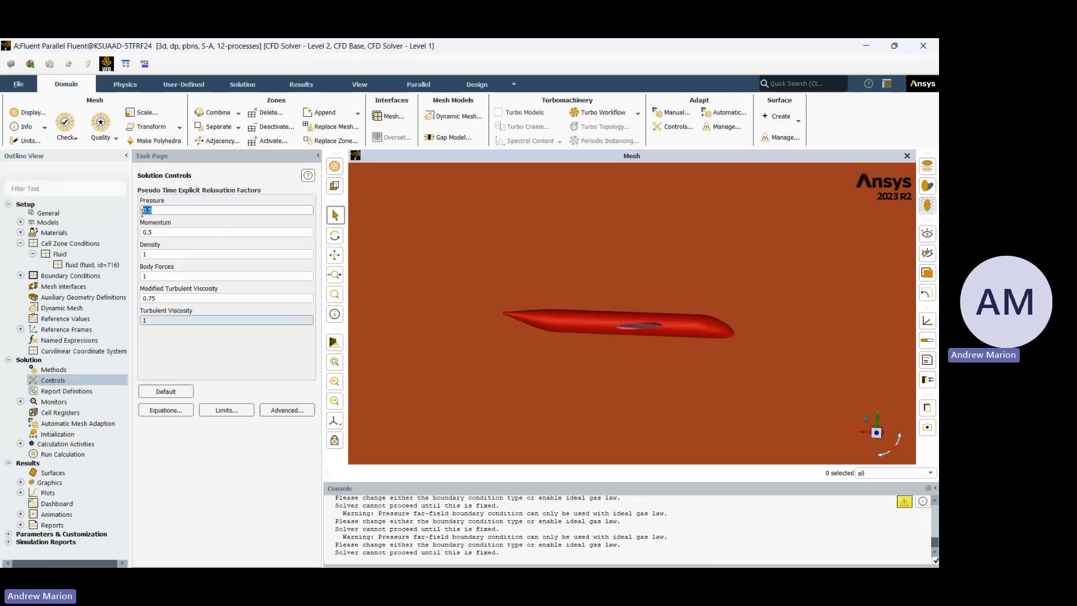
{"action": "left_click", "coordinate": [241, 339]}
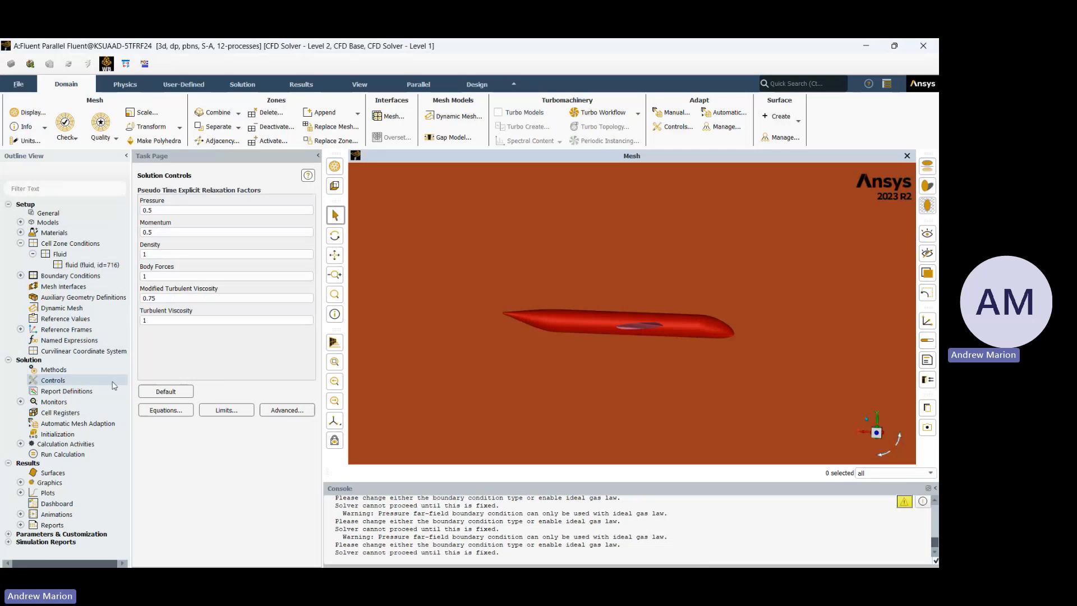
{"action": "left_click", "coordinate": [114, 384]}
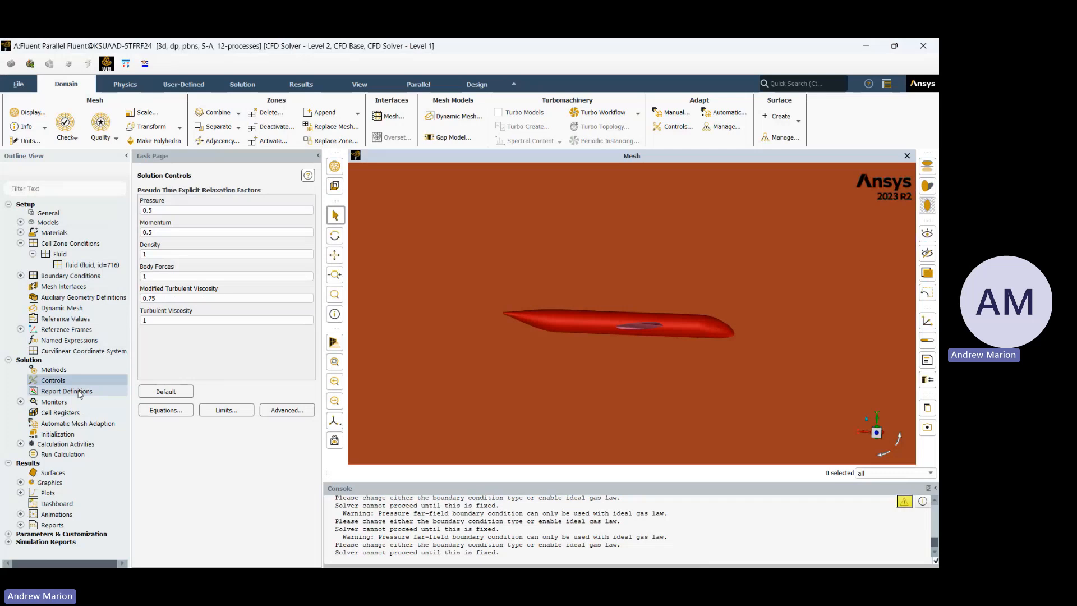
- Switch to the Ansys Workshop presentation in the browser and show the Residuals and Convergence slide
{"action": "mouse_move", "coordinate": [381, 568]}
{"action": "mouse_move", "coordinate": [75, 553]}
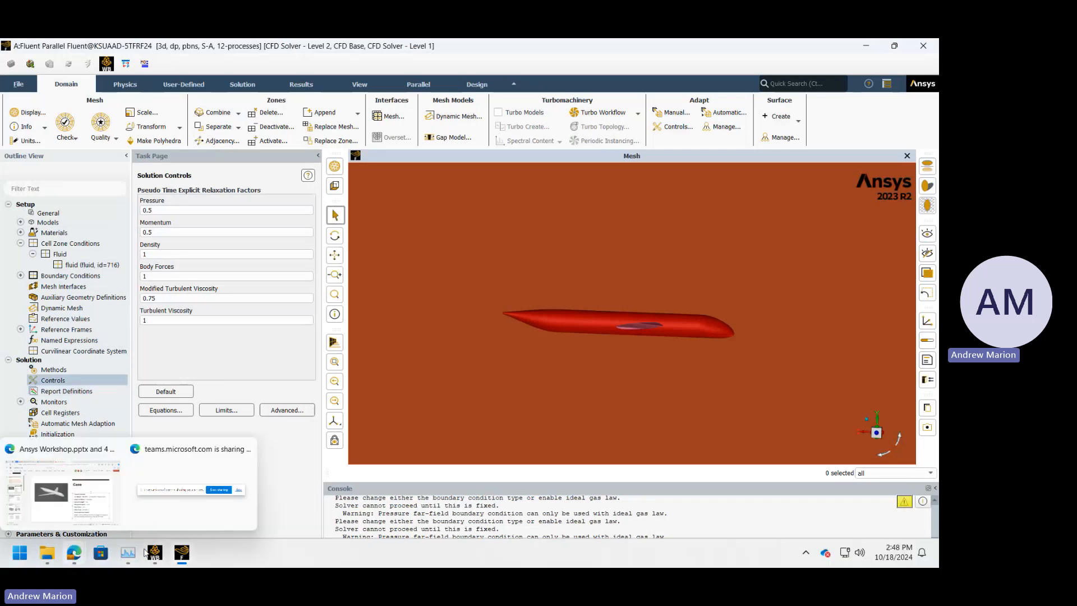
{"action": "left_click", "coordinate": [85, 488]}
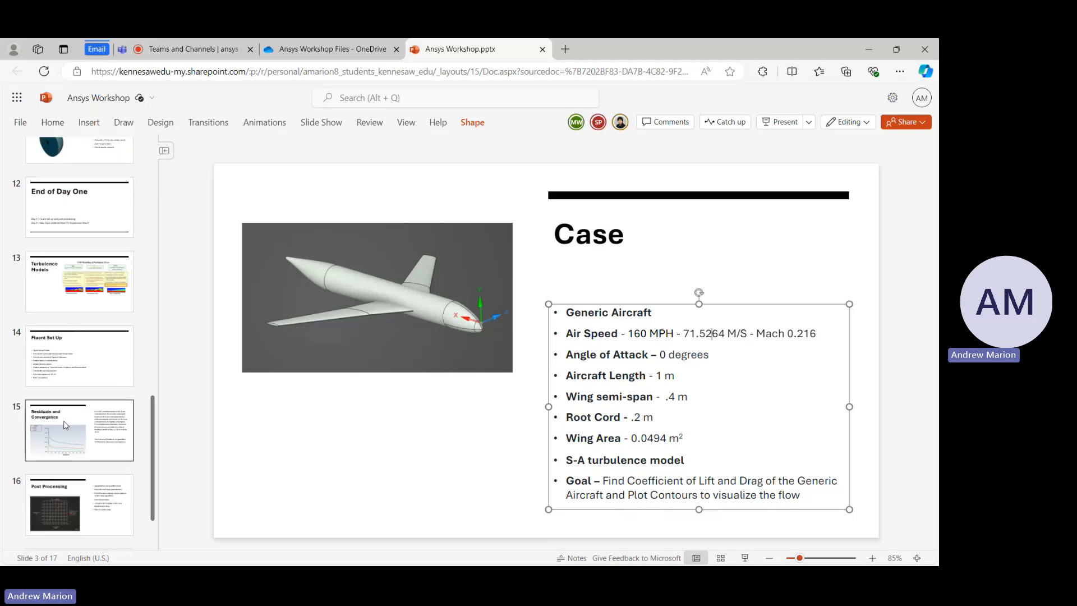
{"action": "left_click", "coordinate": [66, 425]}
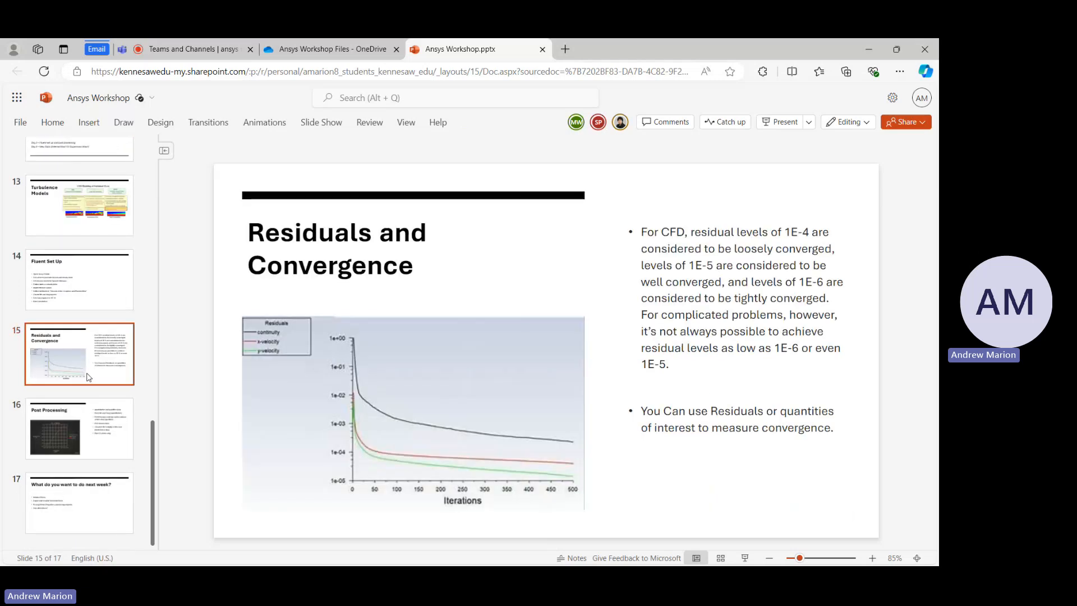
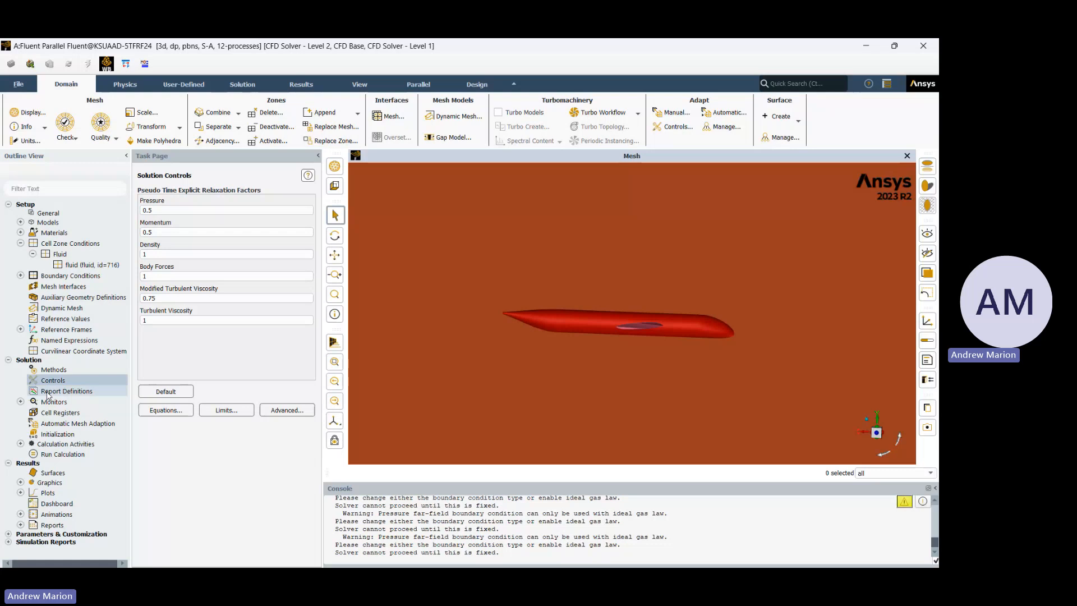
- Open the report definitions and examine the surface, flux and mesh report types offered for a new report
{"action": "double_click", "coordinate": [47, 392]}
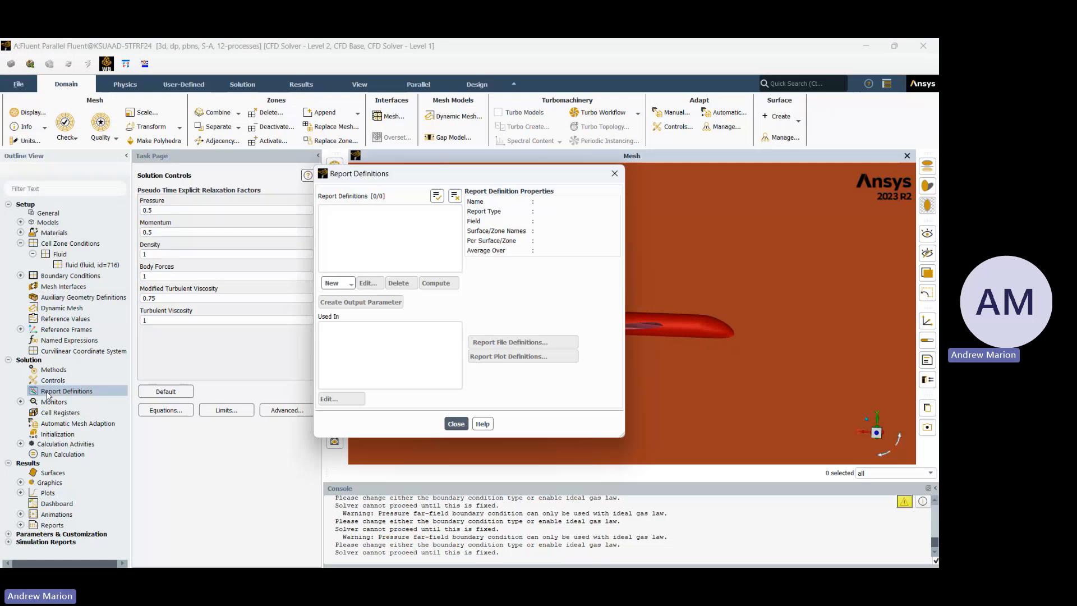
{"action": "left_click_drag", "start_coordinate": [399, 175], "coordinate": [483, 161]}
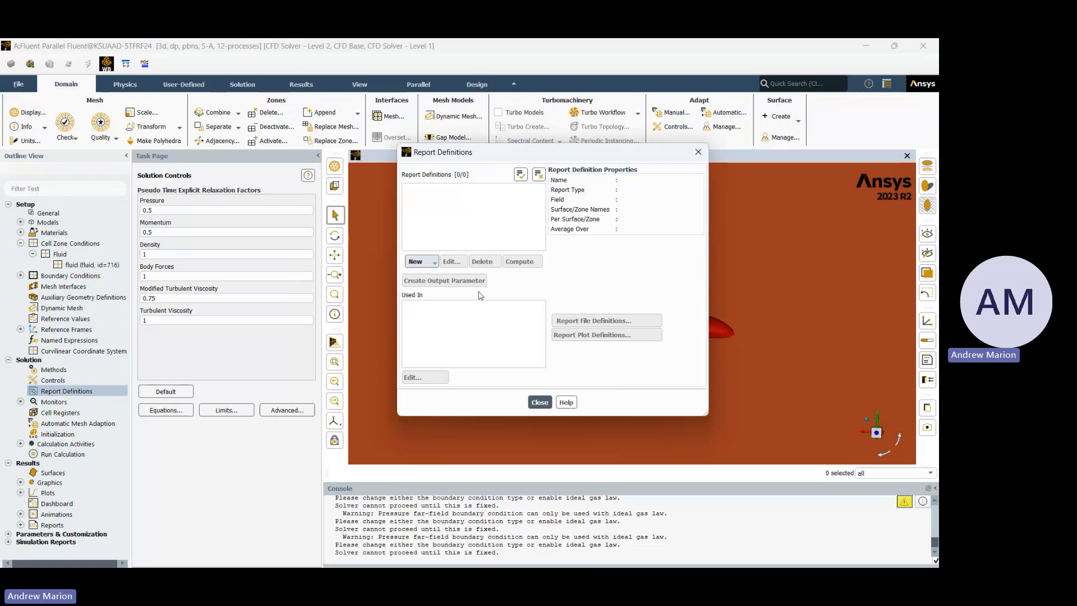
{"action": "left_click", "coordinate": [430, 262]}
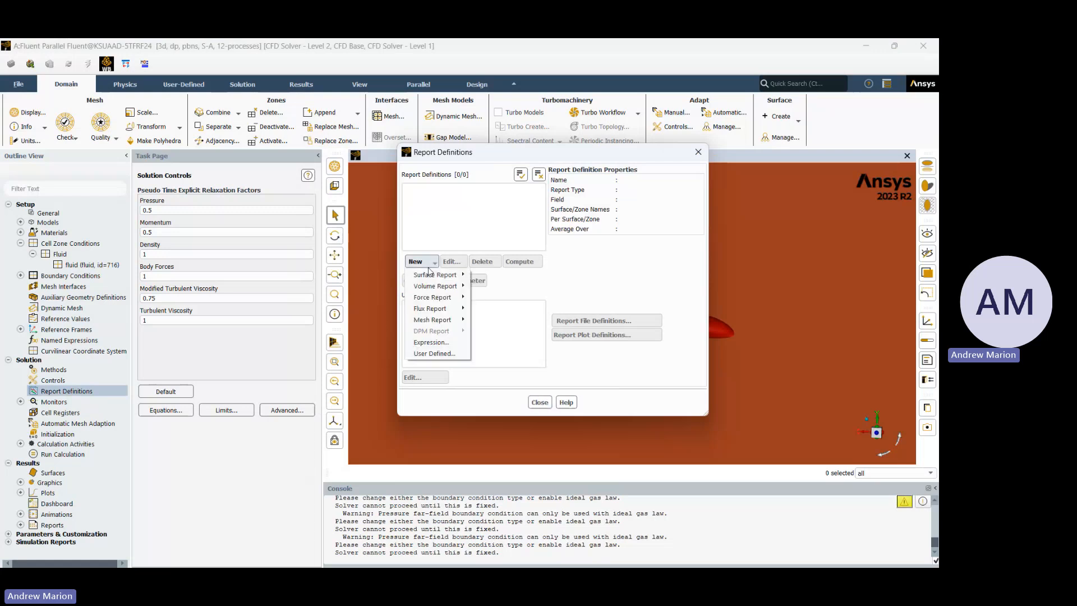
{"action": "mouse_move", "coordinate": [429, 272]}
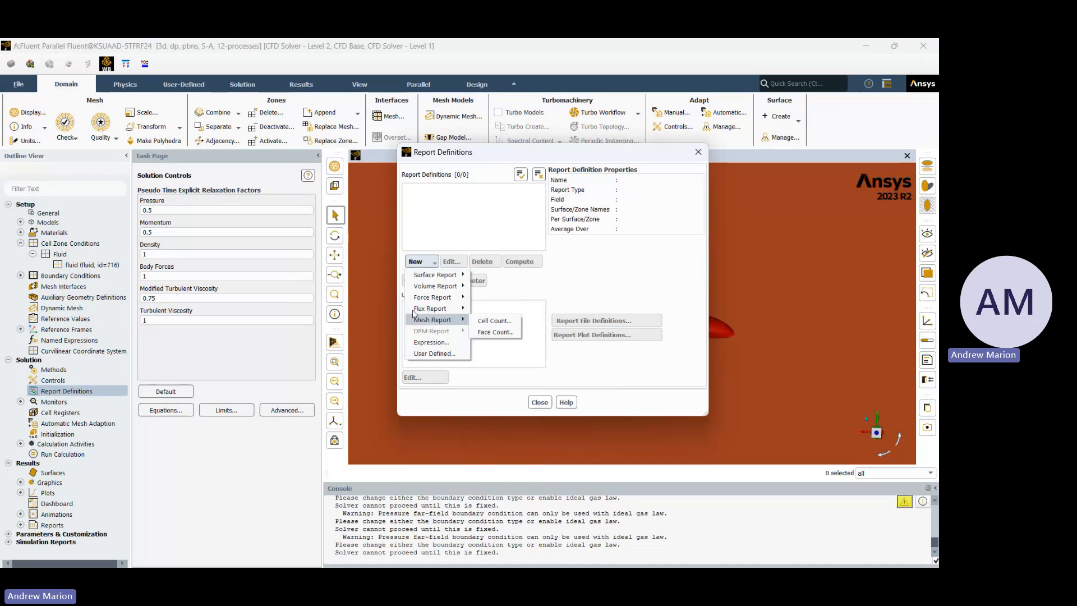
{"action": "mouse_move", "coordinate": [429, 304]}
{"action": "left_click", "coordinate": [436, 265]}
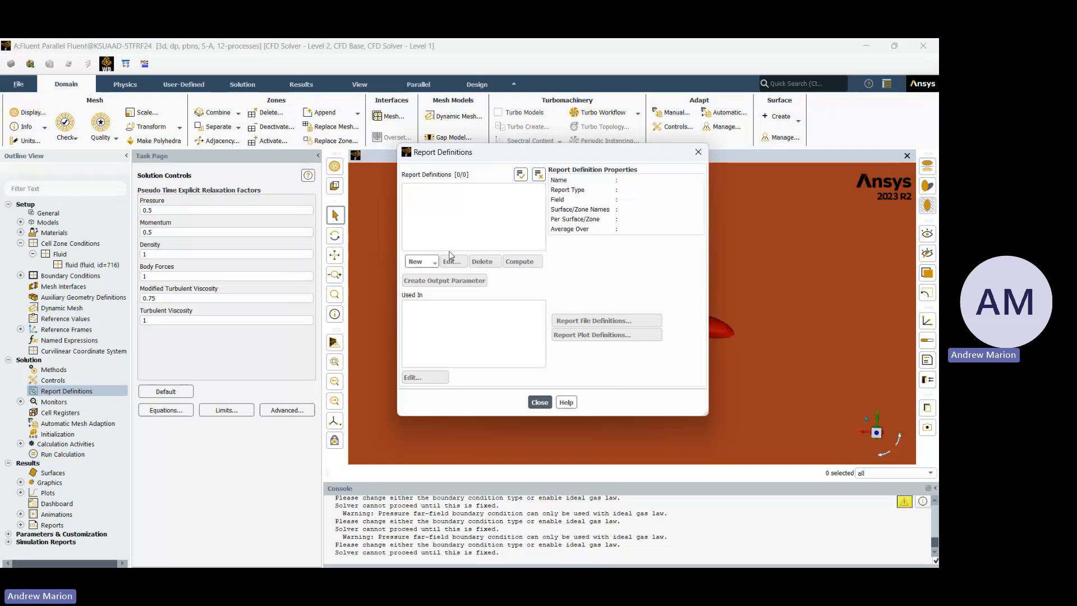
{"action": "left_click", "coordinate": [427, 262]}
{"action": "mouse_move", "coordinate": [438, 279]}
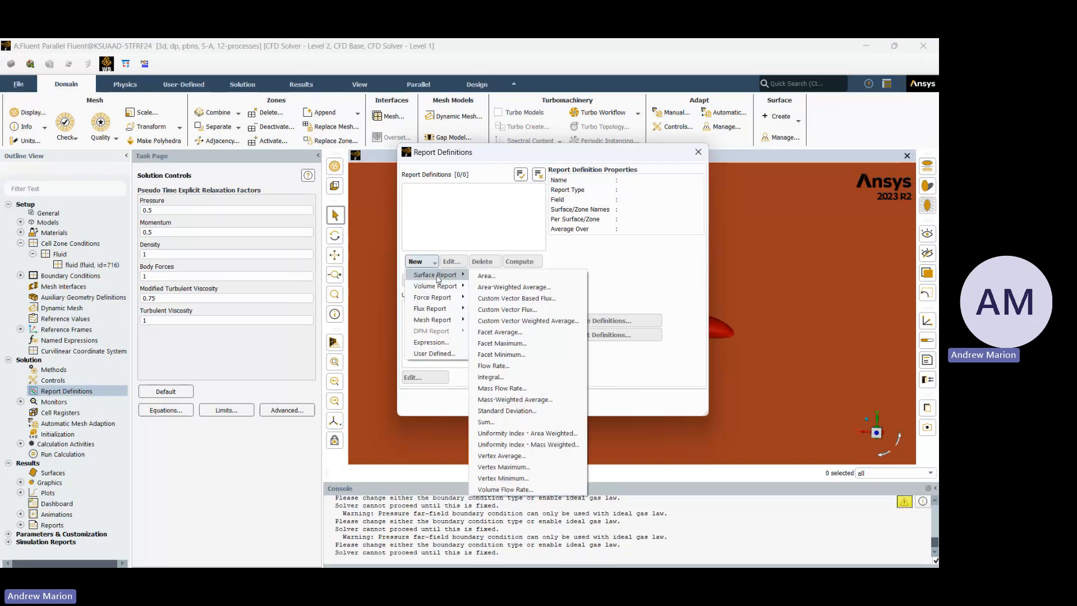
{"action": "left_click", "coordinate": [109, 401]}
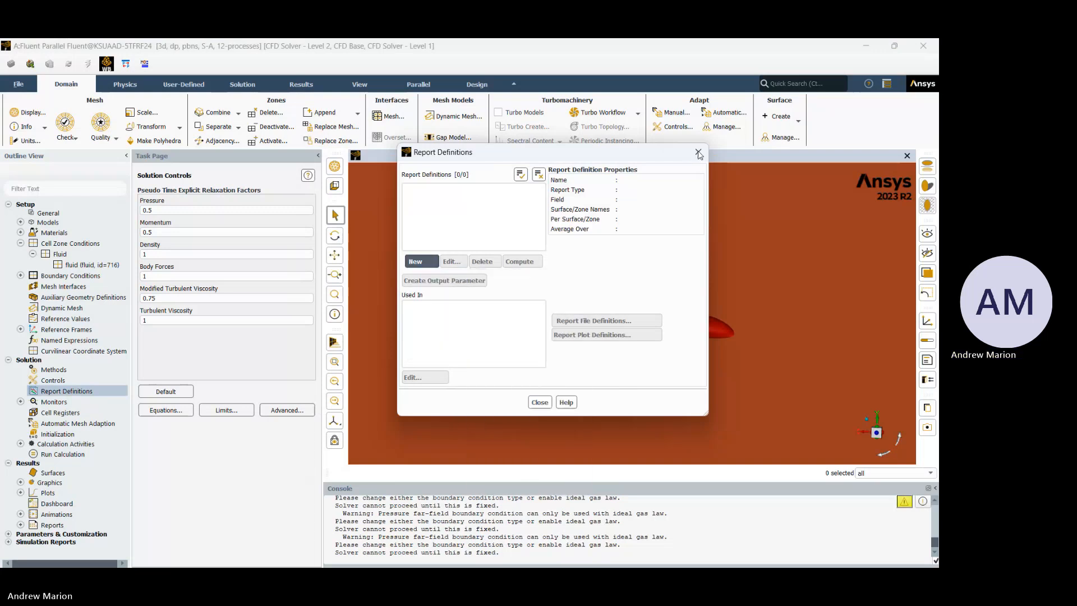
{"action": "left_click", "coordinate": [698, 153]}
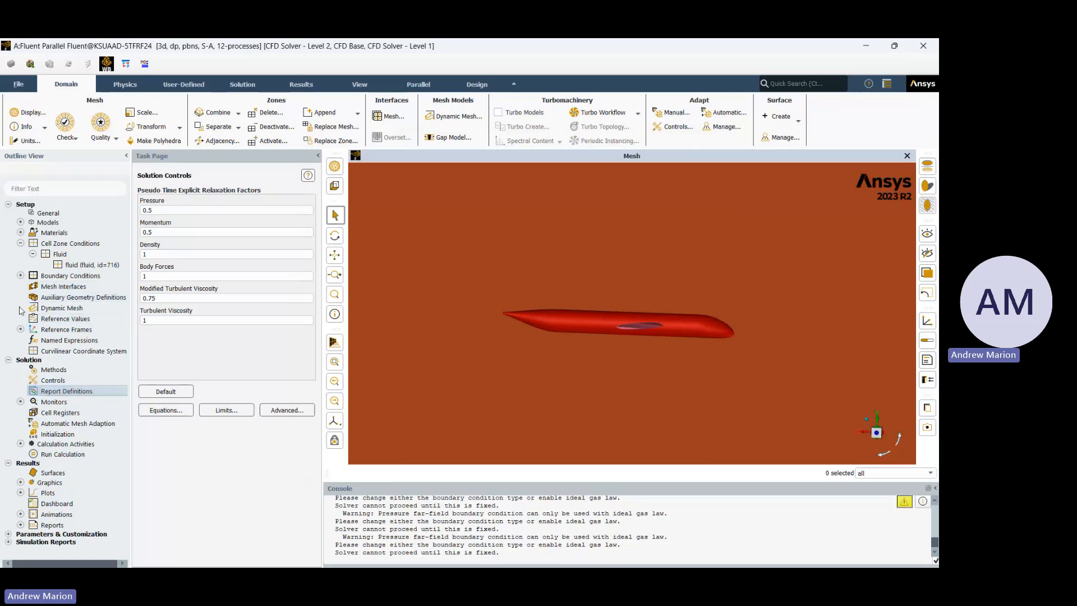
{"action": "right_click", "coordinate": [77, 392]}
{"action": "left_click", "coordinate": [64, 394]}
{"action": "double_click", "coordinate": [65, 392]}
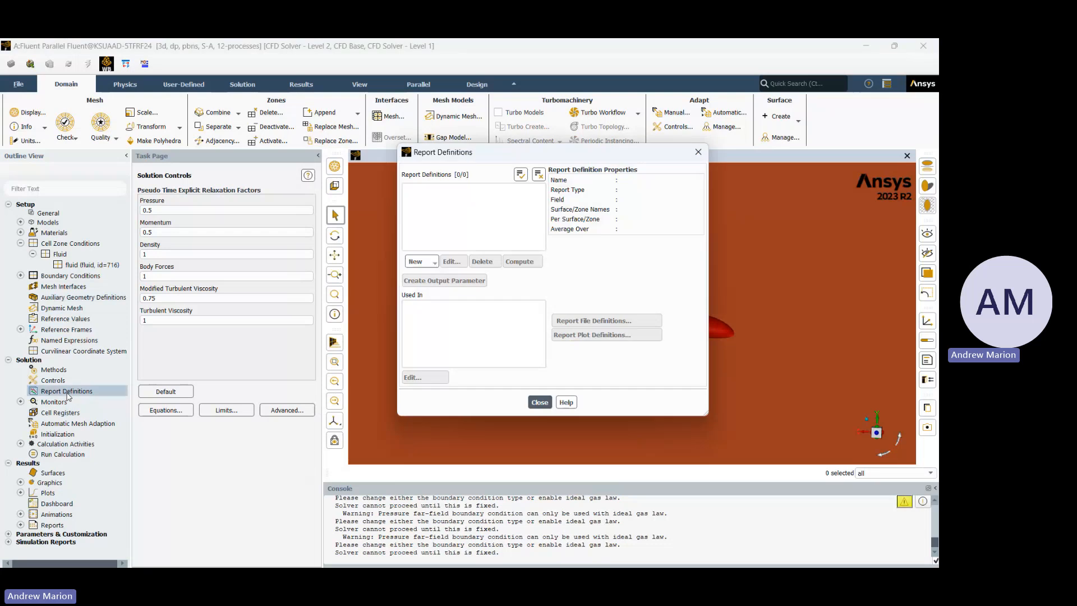
{"action": "left_click", "coordinate": [695, 153]}
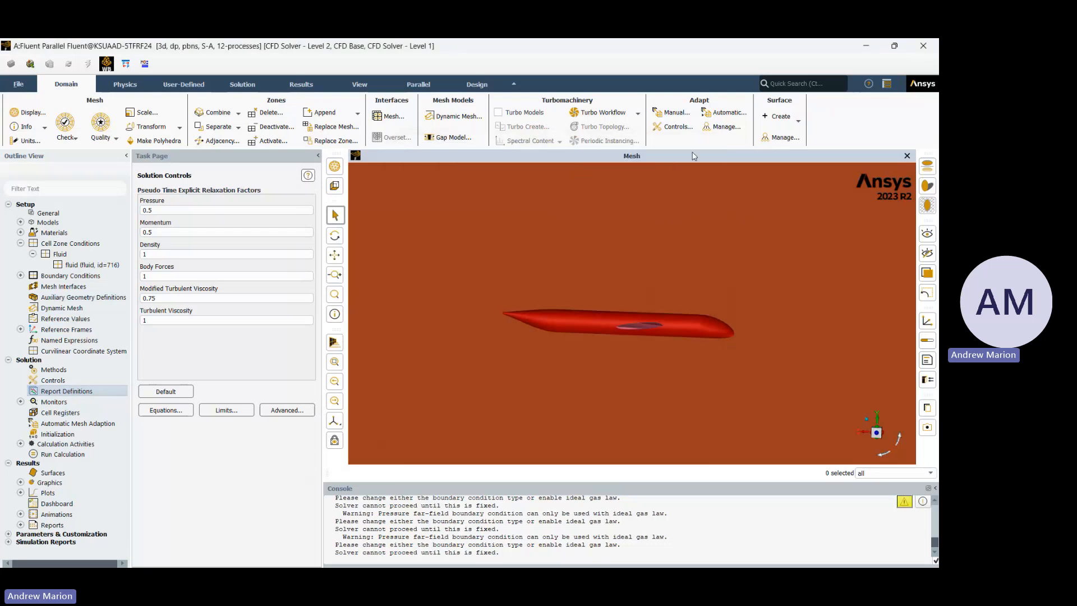
- Start a new lift force report definition with Lift Force as its output type, and close the report definitions list
{"action": "double_click", "coordinate": [78, 392]}
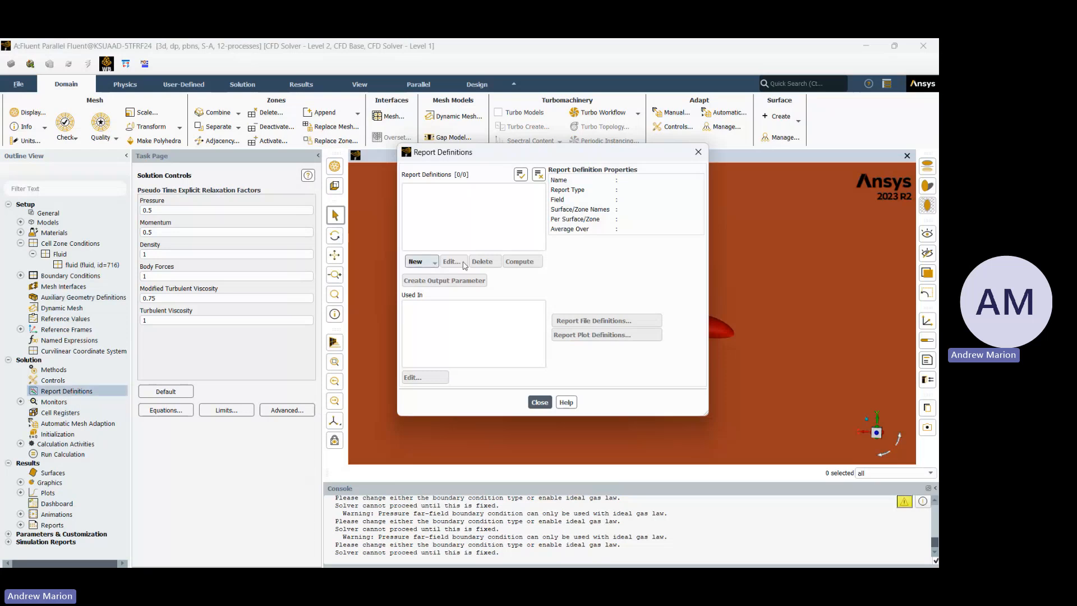
{"action": "left_click", "coordinate": [418, 263]}
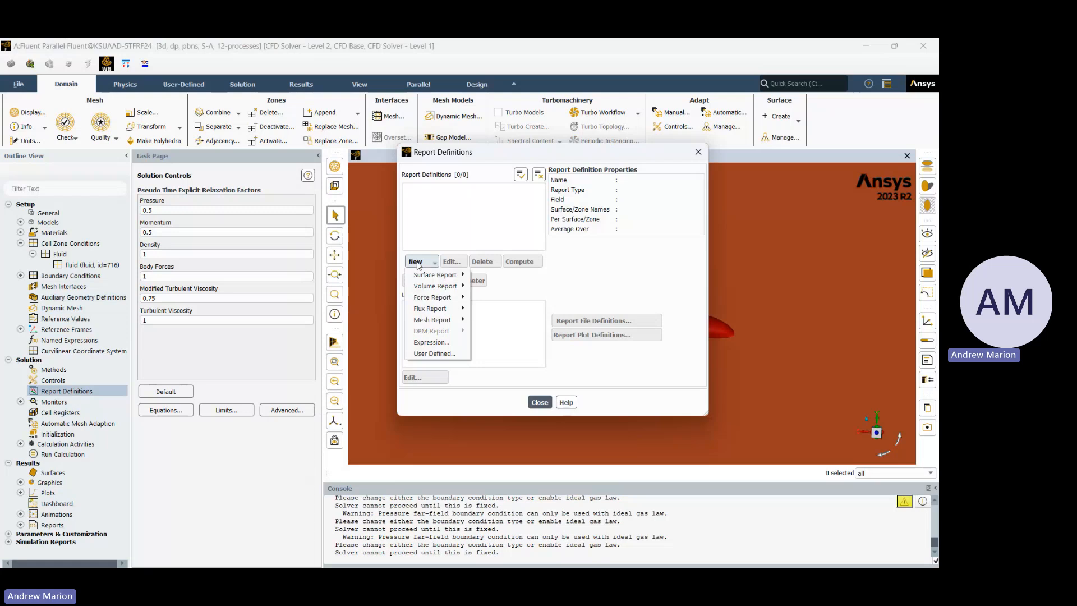
{"action": "mouse_move", "coordinate": [427, 286]}
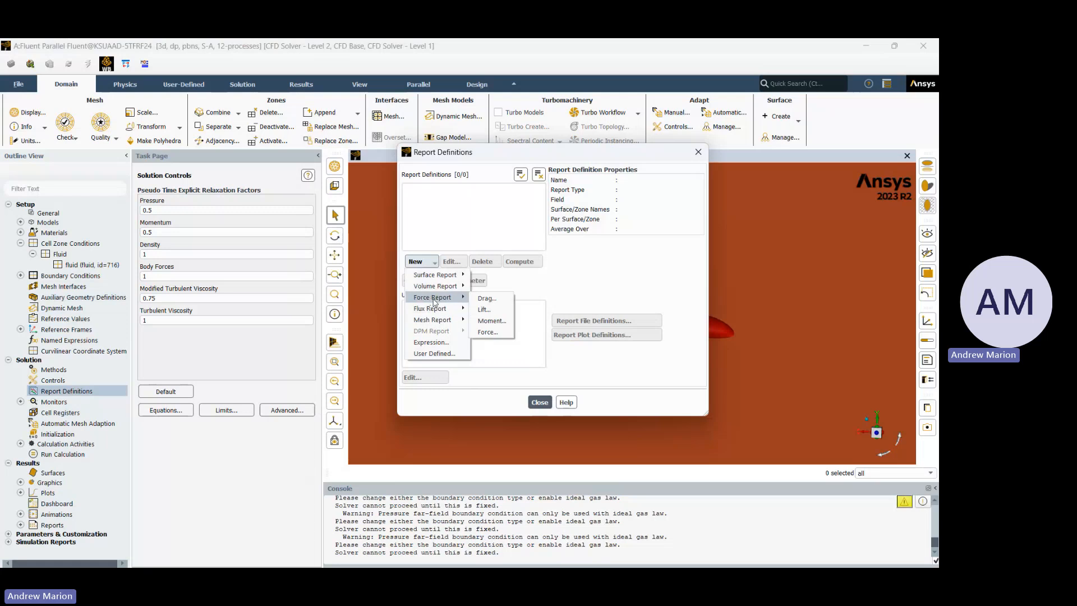
{"action": "left_click", "coordinate": [484, 309]}
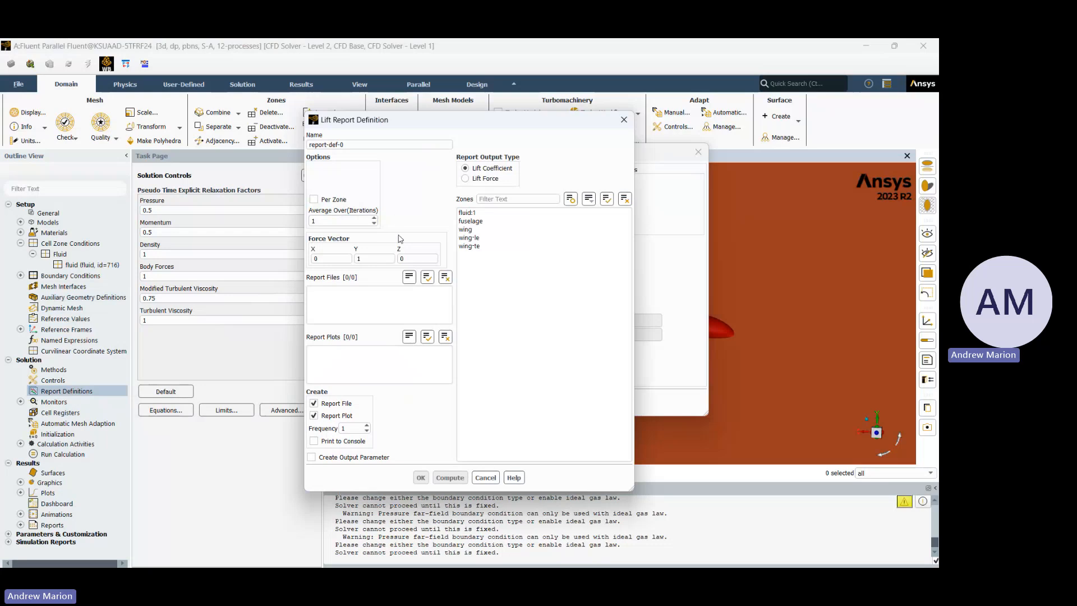
{"action": "left_click", "coordinate": [486, 178]}
{"action": "left_click", "coordinate": [698, 152]}
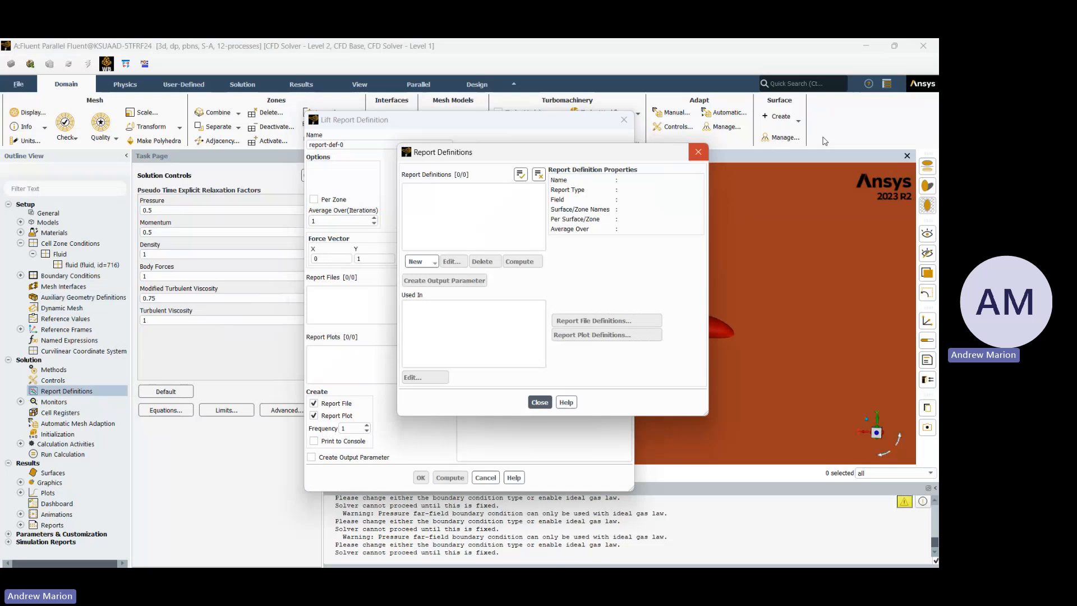
{"action": "left_click", "coordinate": [699, 152]}
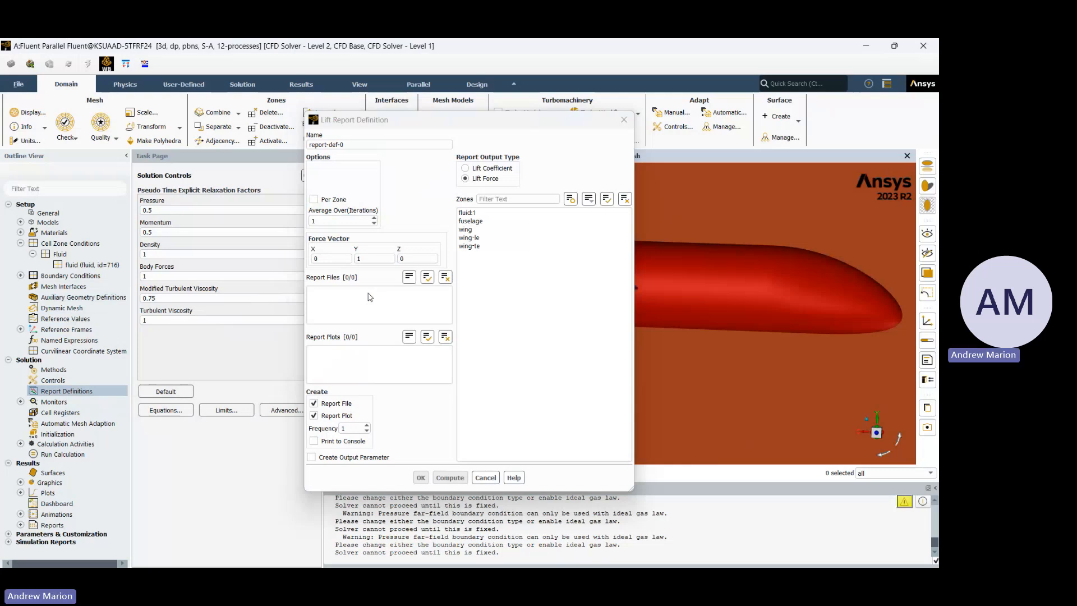
{"action": "left_click_drag", "start_coordinate": [415, 120], "coordinate": [704, 146]}
{"action": "left_click", "coordinate": [27, 422]}
{"action": "double_click", "coordinate": [62, 391]}
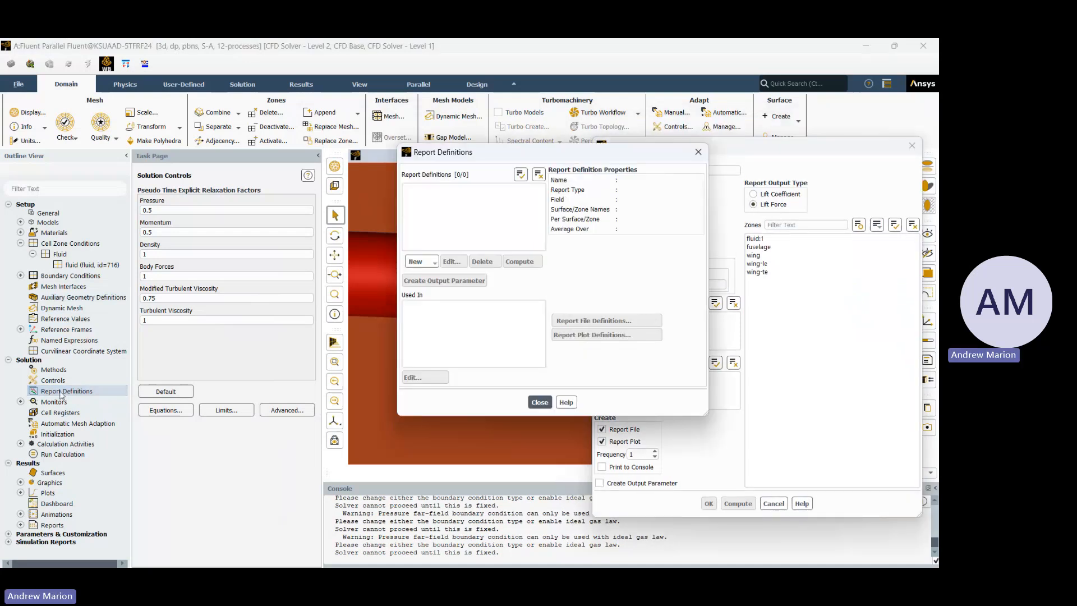
{"action": "left_click", "coordinate": [430, 262]}
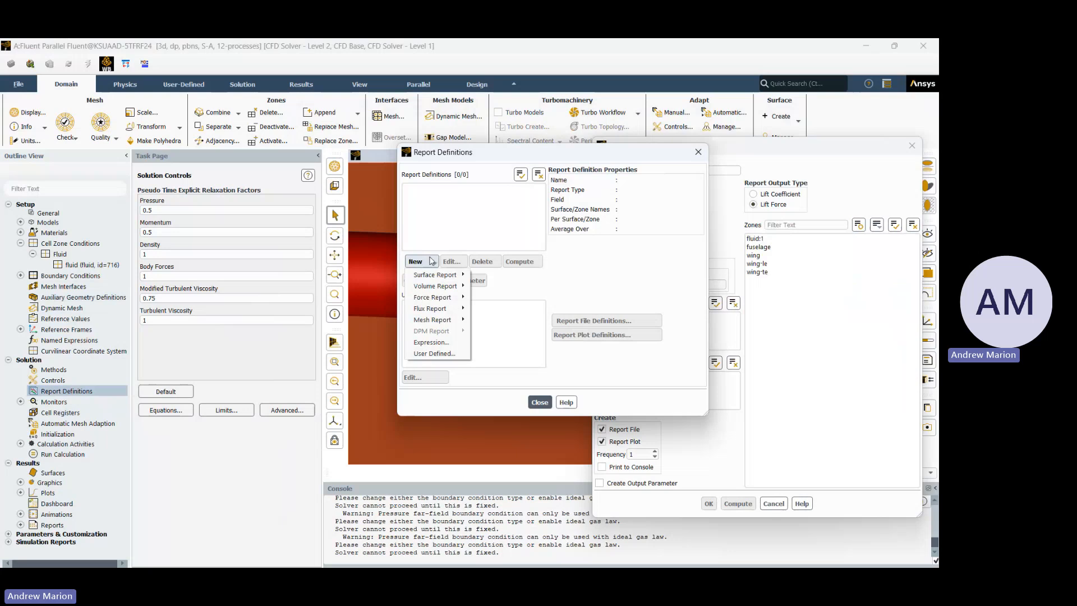
{"action": "mouse_move", "coordinate": [430, 302]}
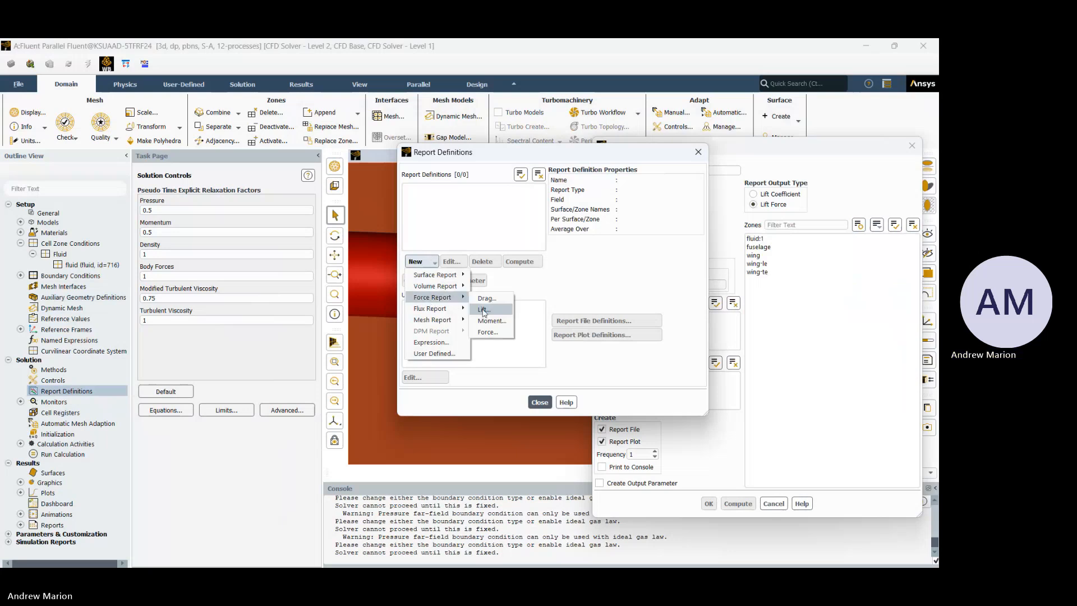
{"action": "left_click", "coordinate": [698, 153]}
{"action": "left_click", "coordinate": [697, 153]}
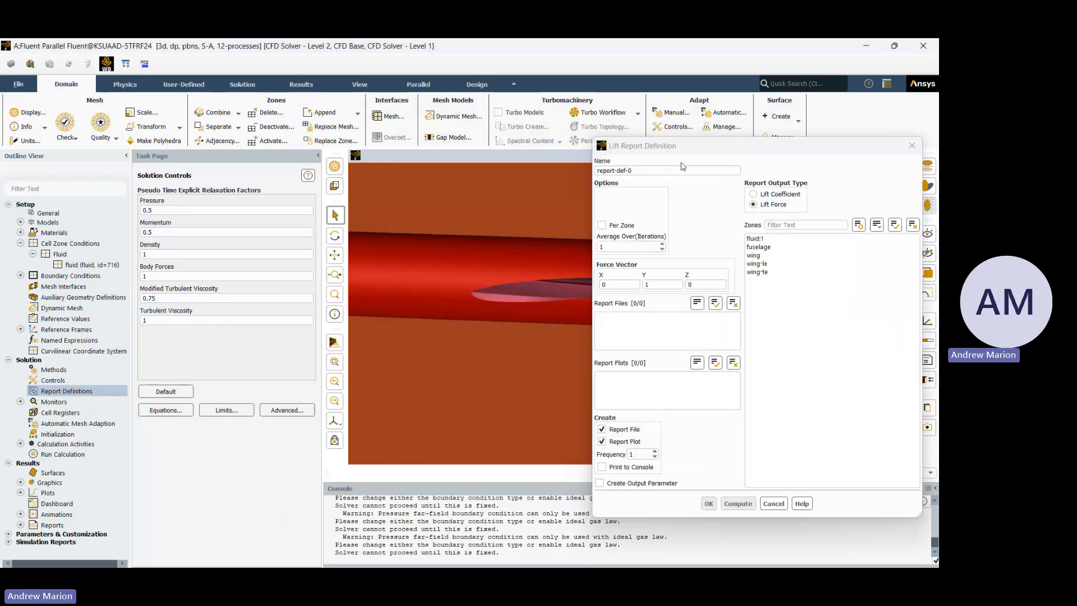
{"action": "left_click_drag", "start_coordinate": [683, 147], "coordinate": [412, 152]}
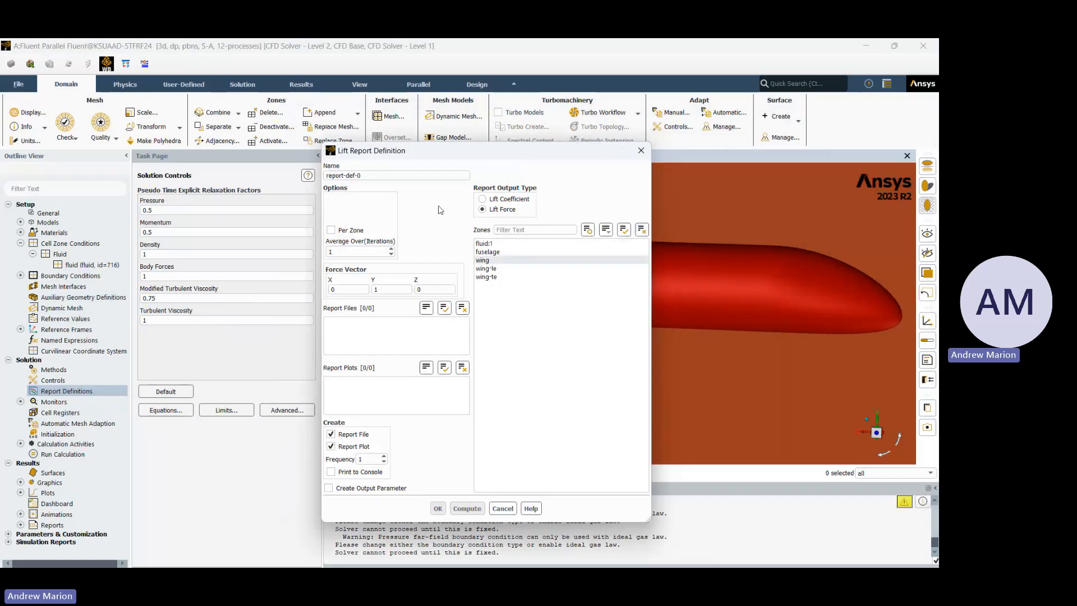
{"action": "left_click", "coordinate": [485, 261]}
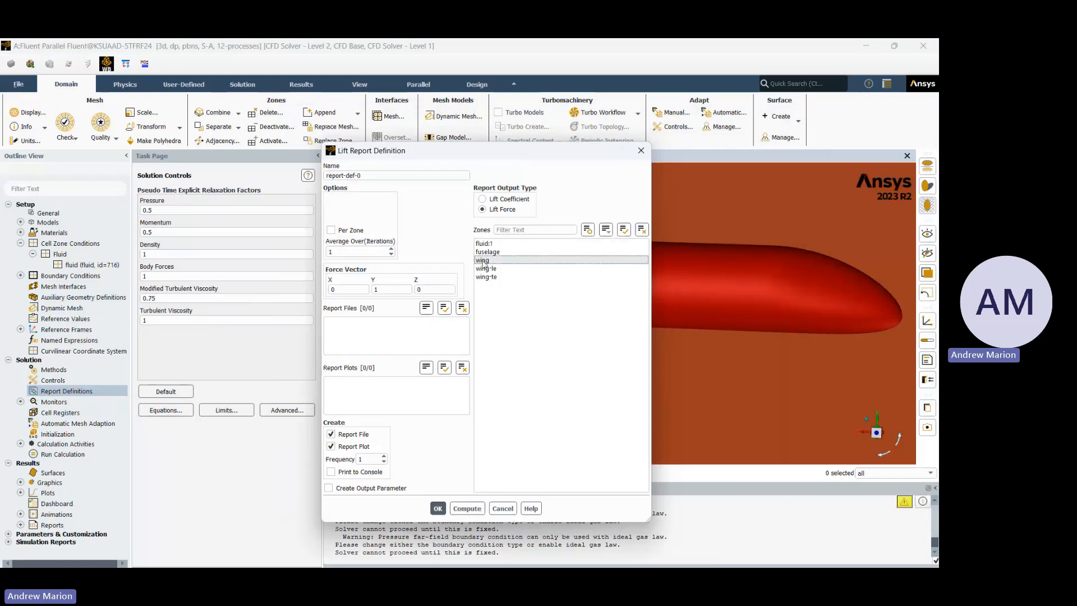
{"action": "left_click", "coordinate": [480, 260]}
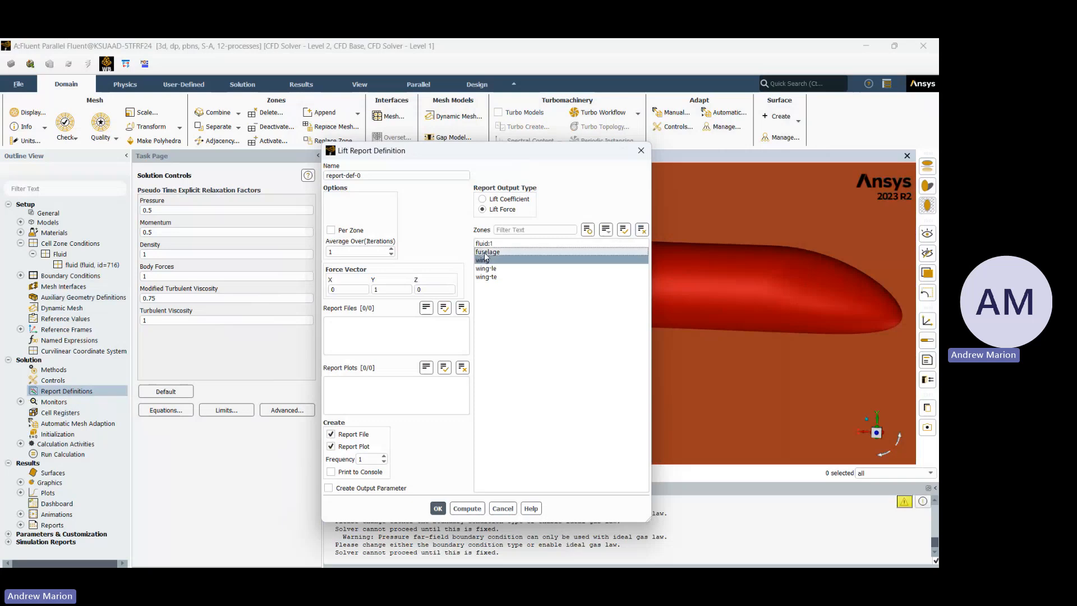
{"action": "left_click", "coordinate": [486, 254]}
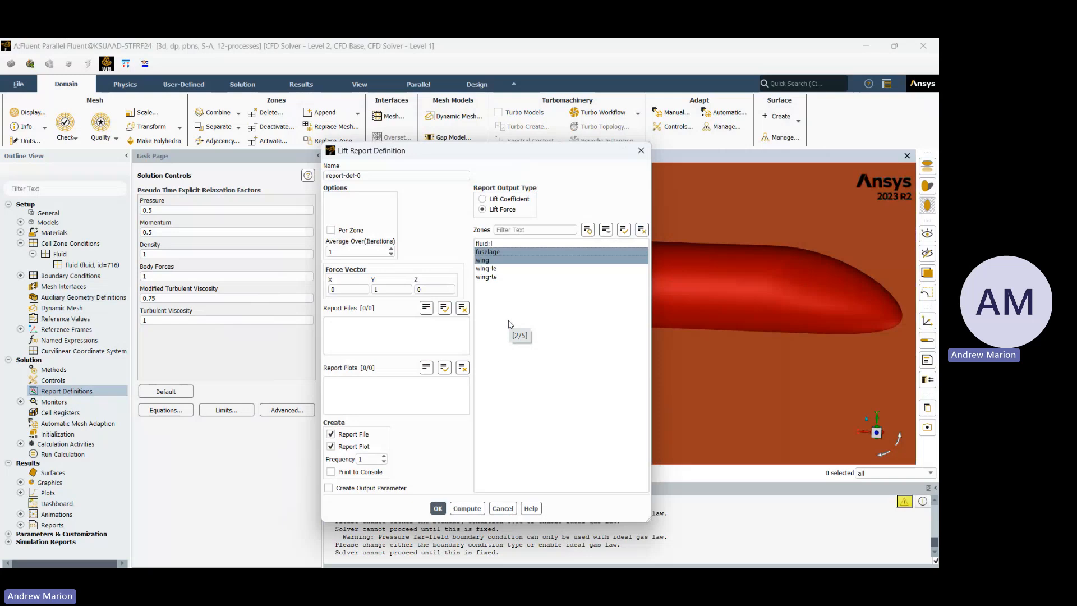
{"action": "left_click", "coordinate": [488, 252]}
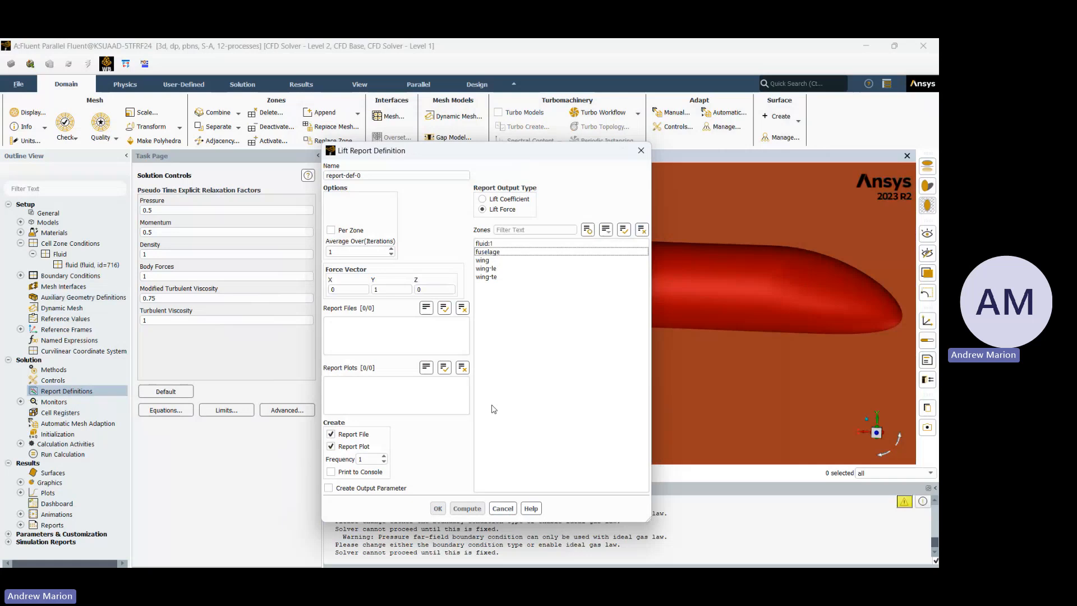
- Assign the fuselage, wing, wing-le and wing-te zones to the lift force report and create it with a report file and plot
{"action": "left_click", "coordinate": [386, 289]}
{"action": "left_click", "coordinate": [507, 252]}
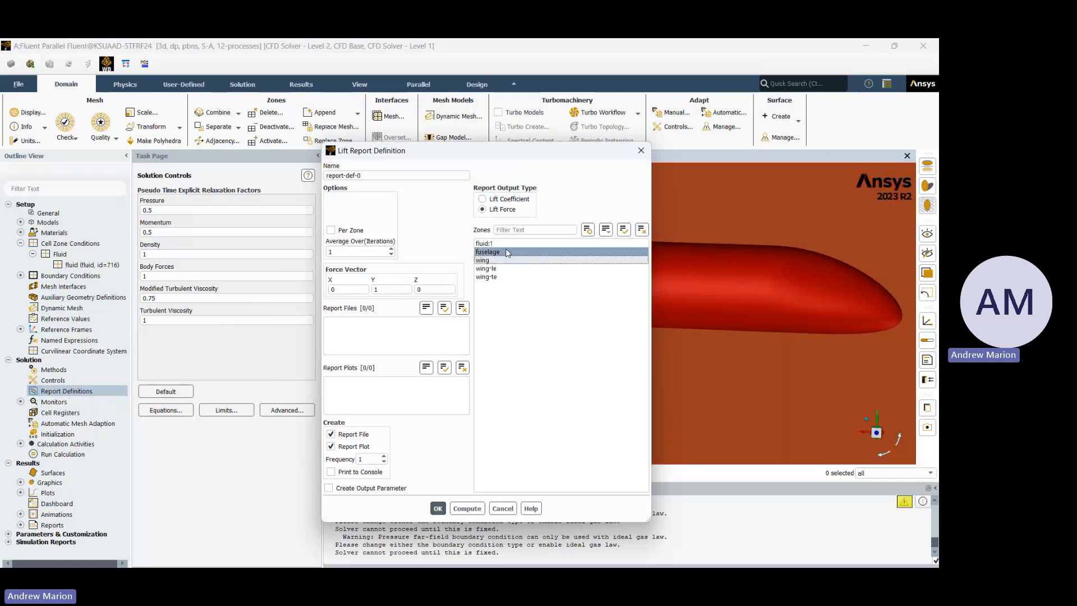
{"action": "left_click_drag", "start_coordinate": [508, 252], "coordinate": [496, 277]}
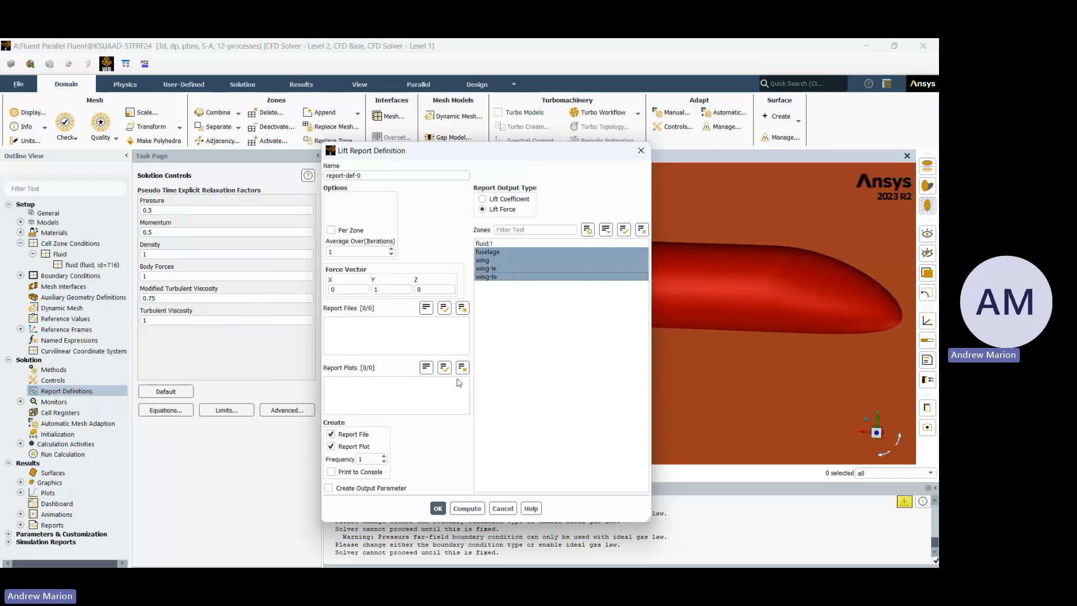
{"action": "mouse_move", "coordinate": [473, 563]}
{"action": "left_click", "coordinate": [437, 510]}
{"action": "left_click", "coordinate": [440, 509]}
{"action": "left_click", "coordinate": [441, 509]}
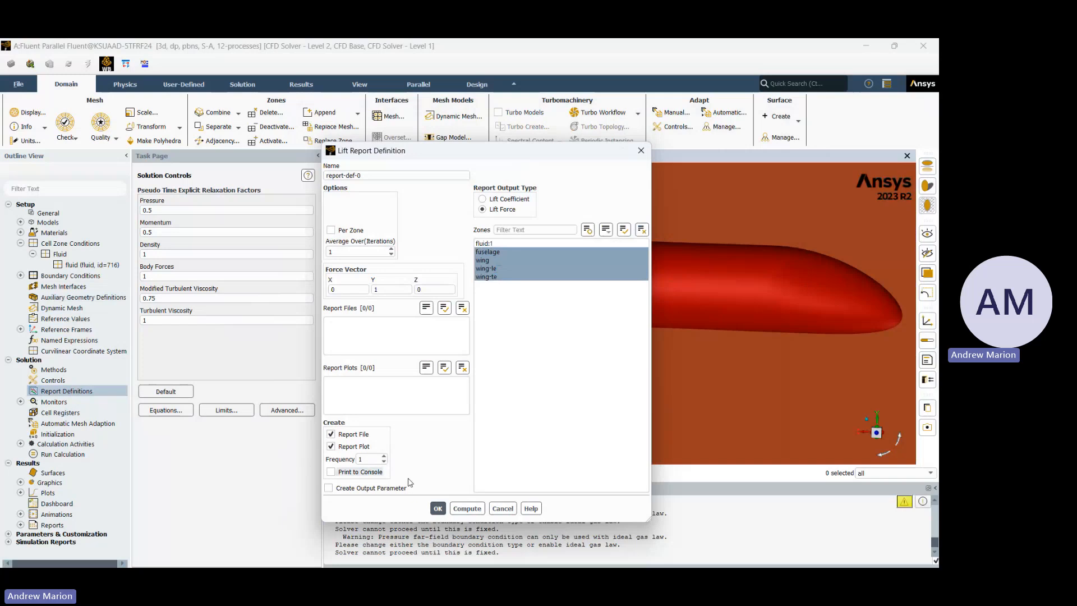
{"action": "left_click", "coordinate": [369, 476]}
{"action": "left_click", "coordinate": [438, 507]}
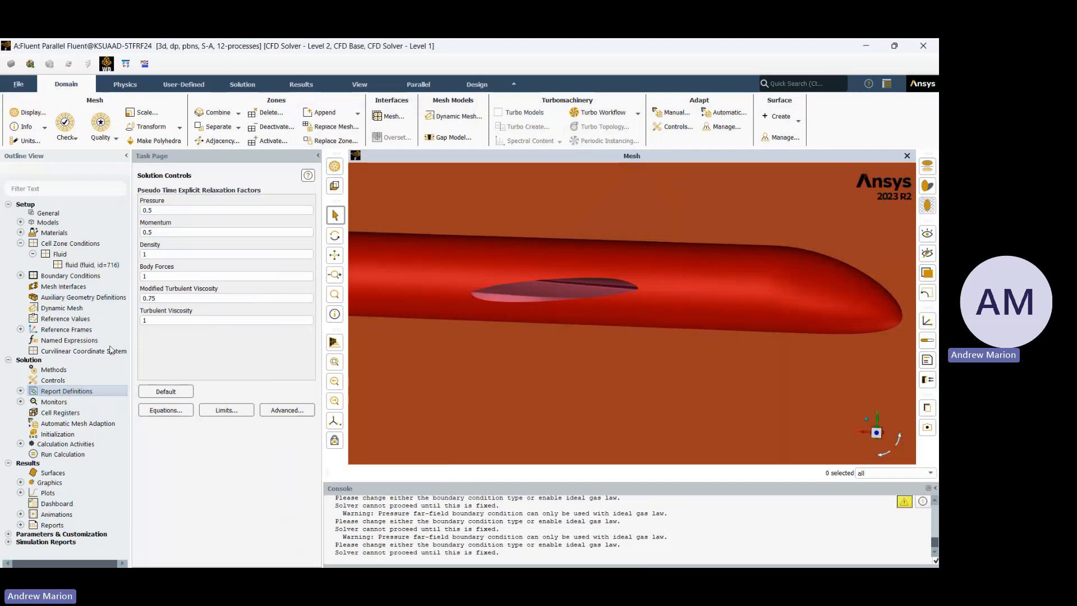
- Set up a new drag report definition with Drag Force as output type on the fuselage, wing, wing-le and wing-te zones
{"action": "left_click", "coordinate": [20, 391]}
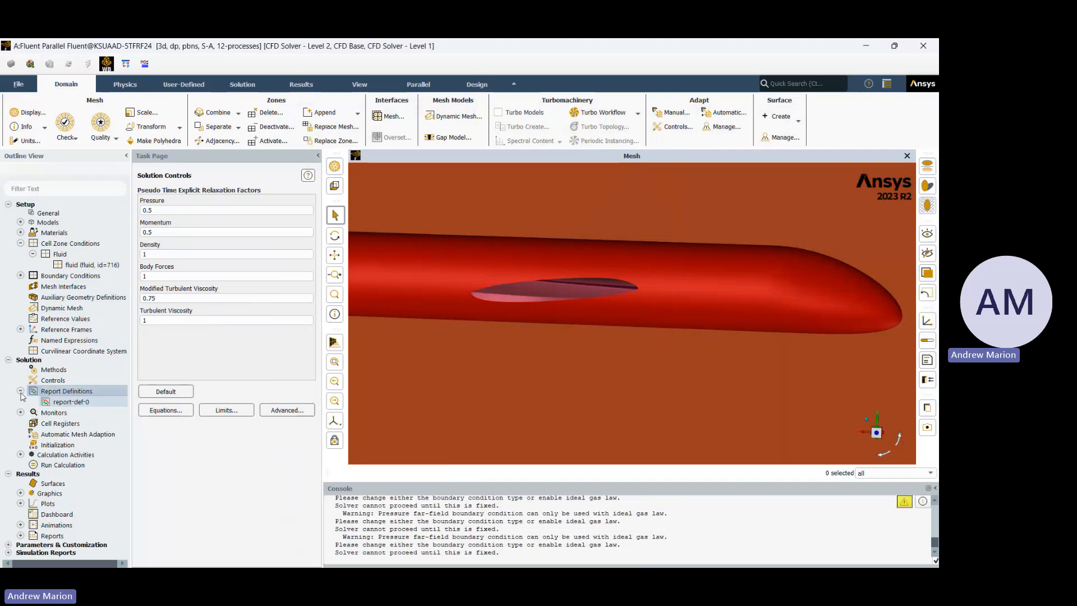
{"action": "right_click", "coordinate": [49, 396]}
{"action": "left_click", "coordinate": [65, 401]}
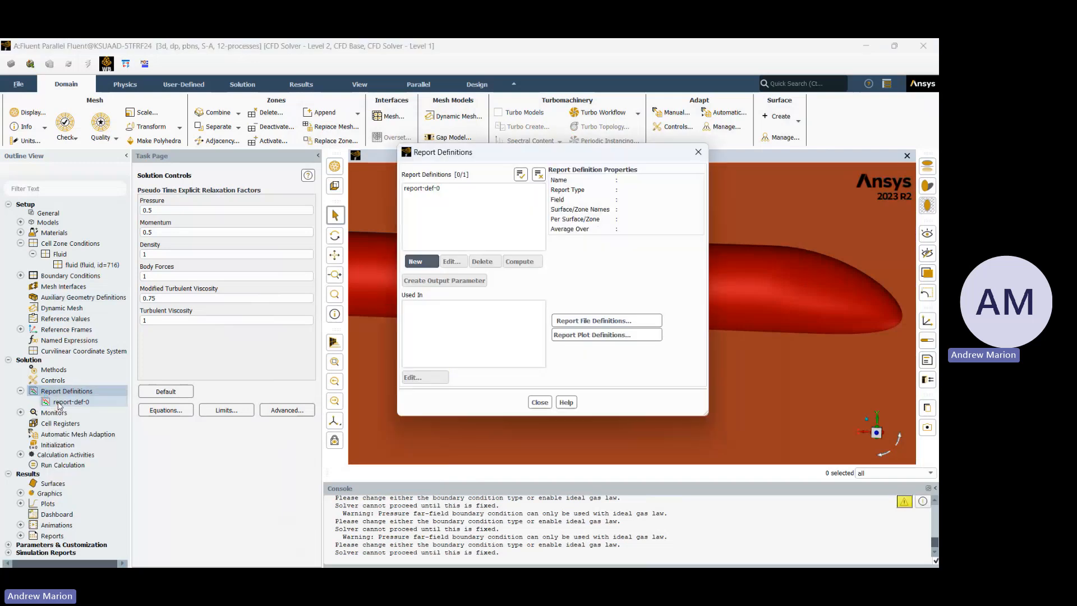
{"action": "left_click", "coordinate": [417, 263]}
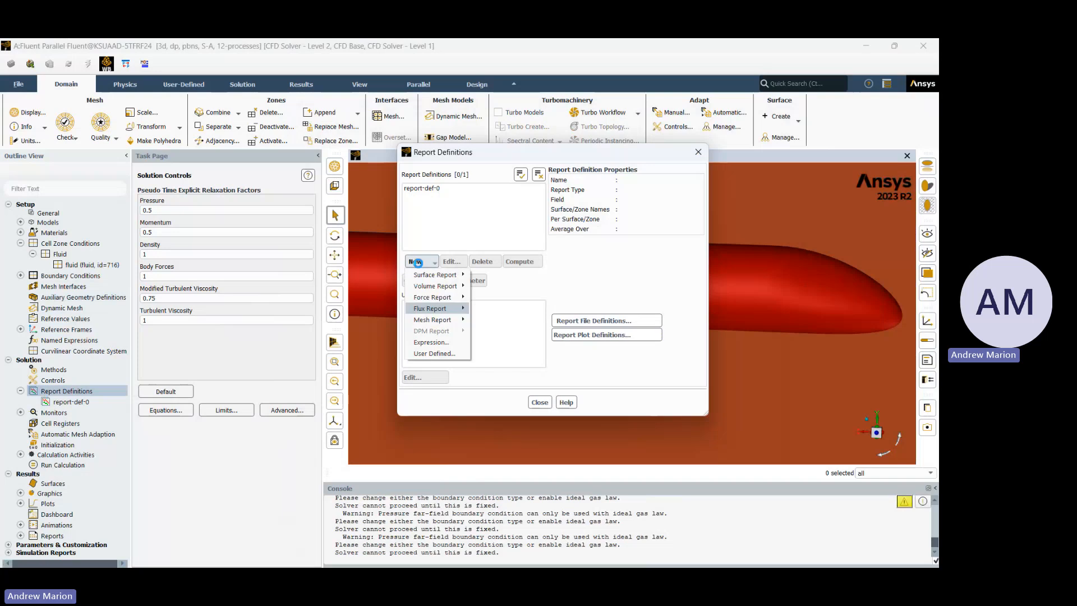
{"action": "mouse_move", "coordinate": [429, 299]}
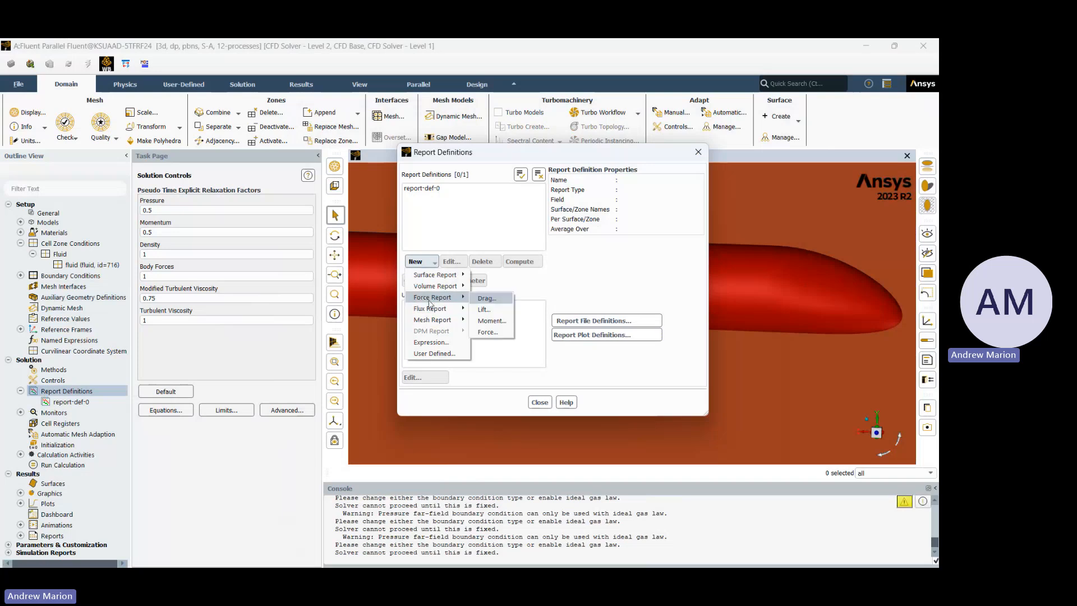
{"action": "left_click", "coordinate": [488, 298]}
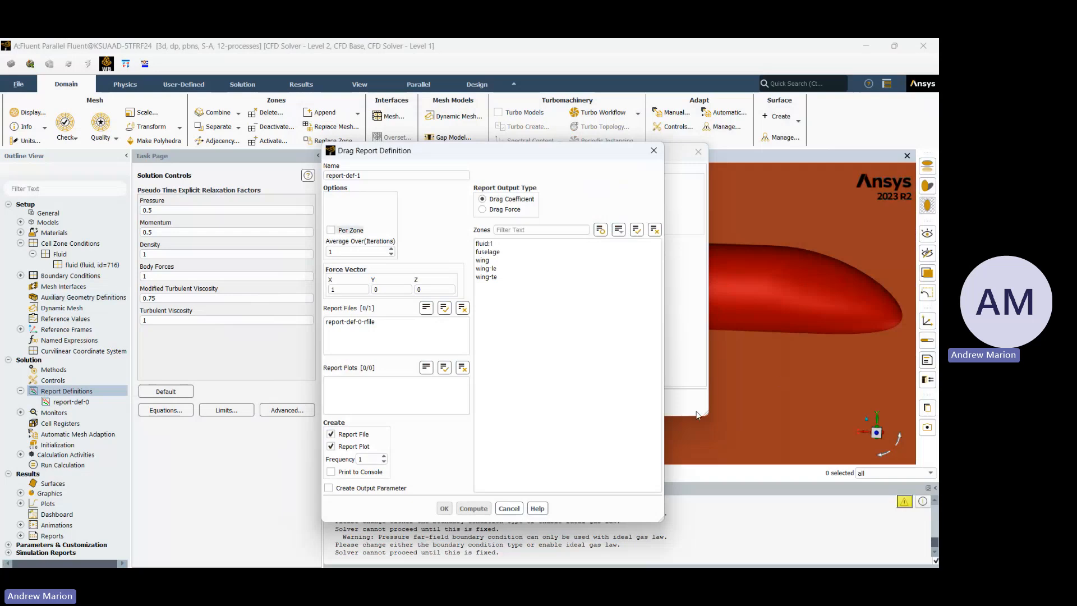
{"action": "left_click_drag", "start_coordinate": [483, 260], "coordinate": [482, 267]}
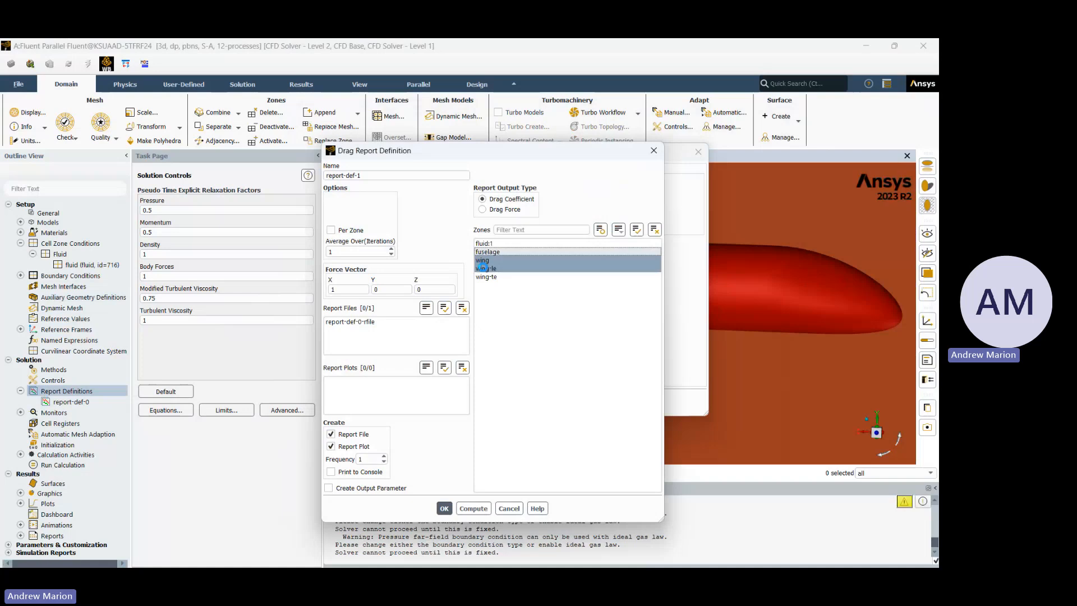
{"action": "left_click", "coordinate": [491, 277], "text": "shift"}
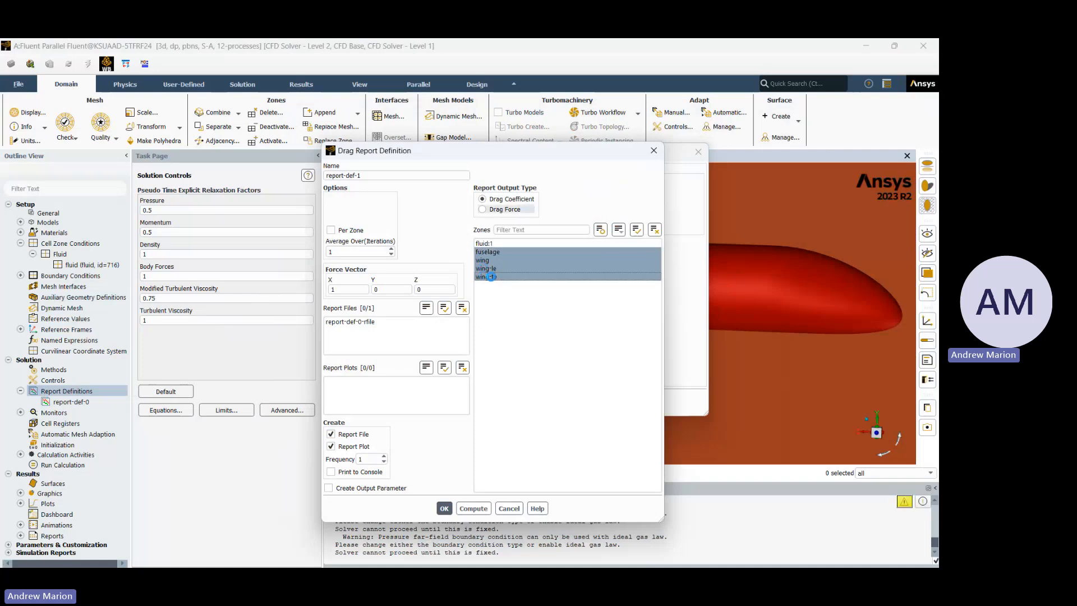
{"action": "left_click", "coordinate": [503, 212]}
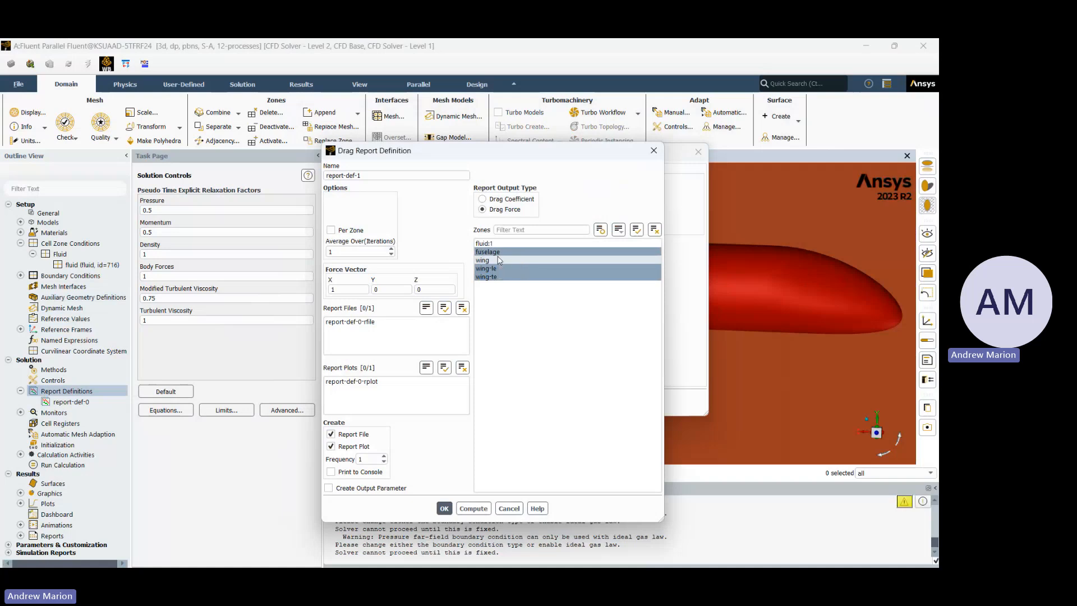
{"action": "left_click", "coordinate": [499, 260]}
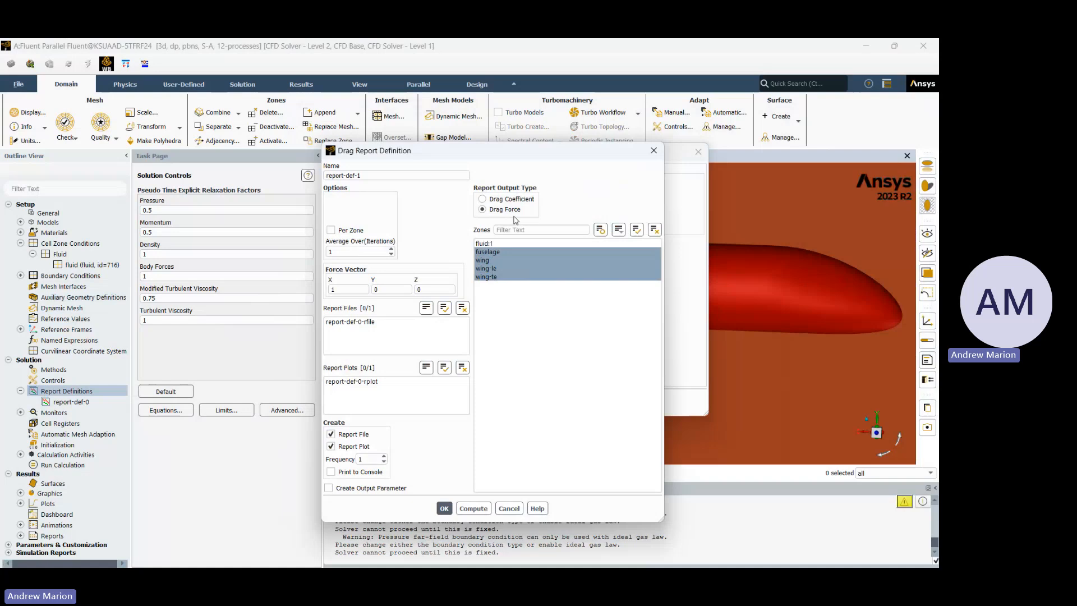
- Move the drag report definition aside to expose the graphics view, and close the report definitions list
{"action": "left_click_drag", "start_coordinate": [511, 156], "coordinate": [241, 192]}
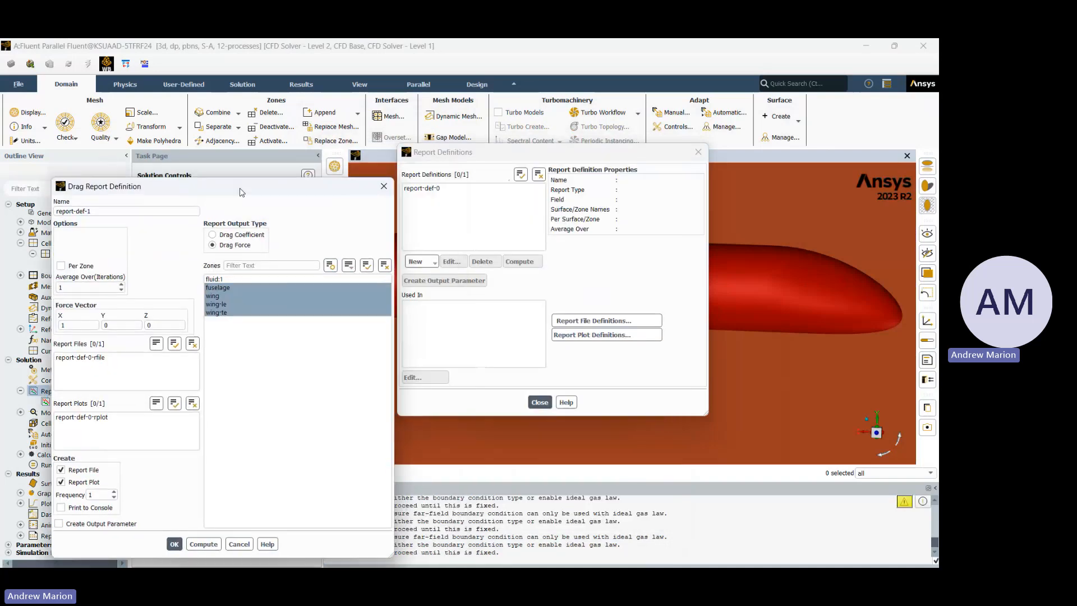
{"action": "left_click_drag", "start_coordinate": [522, 153], "coordinate": [260, 164]}
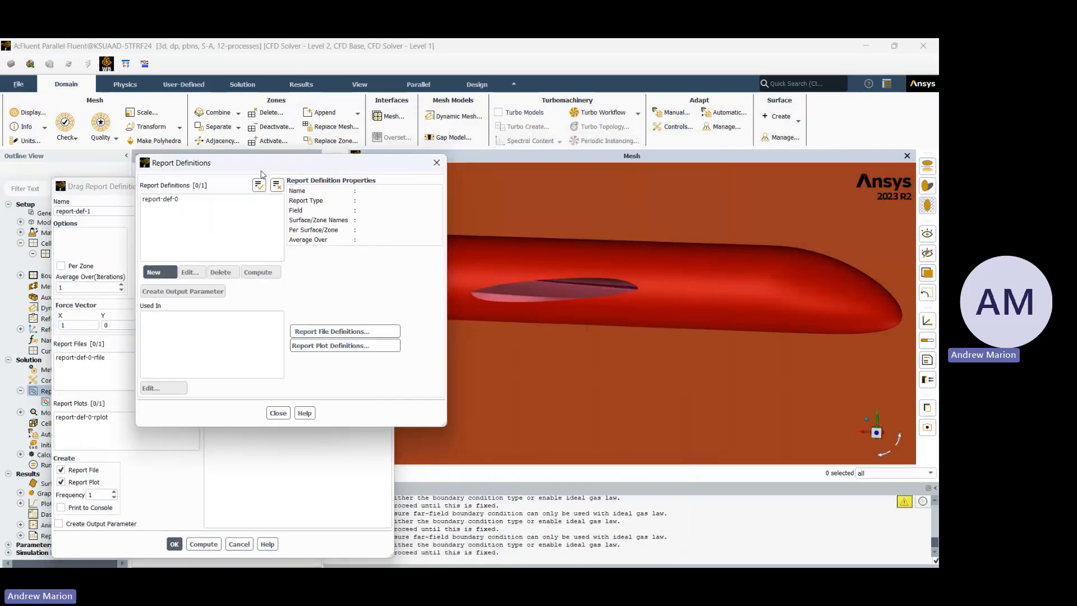
{"action": "left_click", "coordinate": [880, 432]}
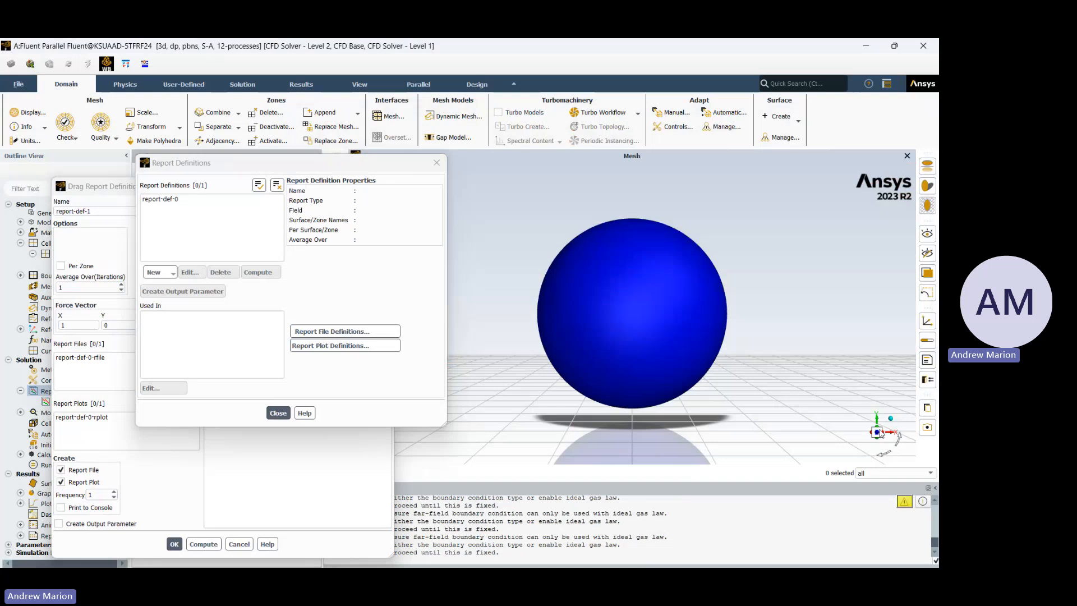
{"action": "left_click_drag", "start_coordinate": [684, 359], "coordinate": [211, 316]}
{"action": "scroll", "coordinate": [342, 308], "scroll_direction": "up", "scroll_amount": 4}
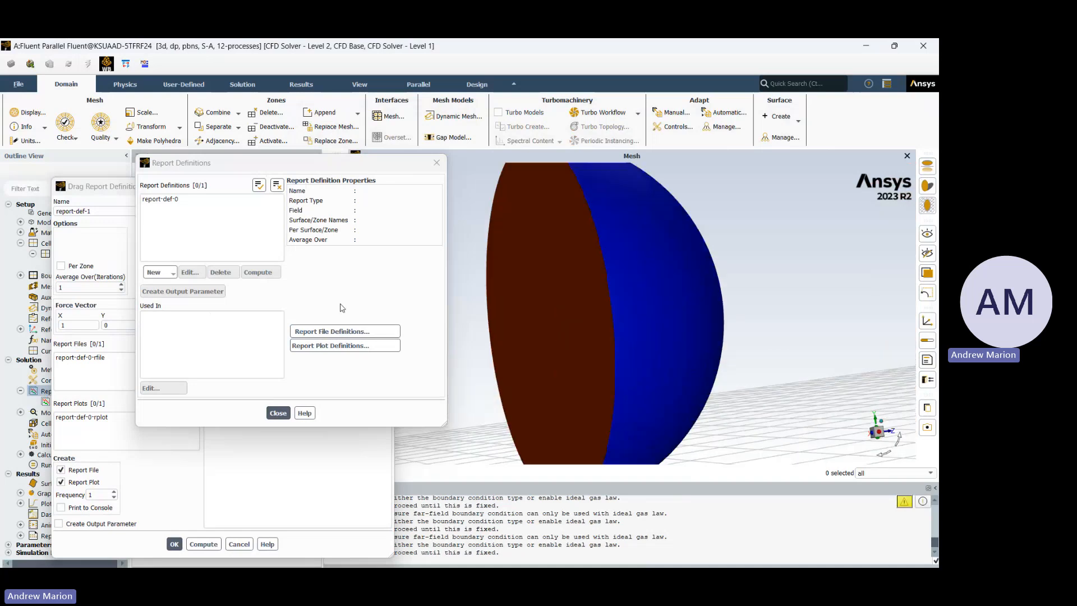
{"action": "scroll", "coordinate": [547, 343], "scroll_direction": "up", "scroll_amount": 3}
{"action": "left_click_drag", "start_coordinate": [547, 338], "coordinate": [546, 331]}
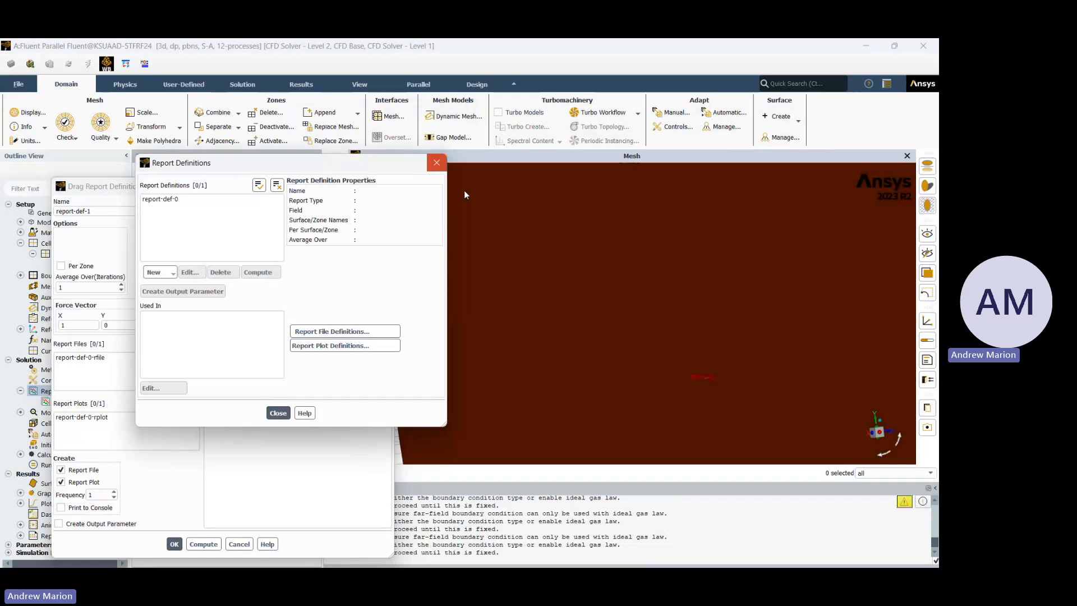
{"action": "left_click", "coordinate": [437, 164]}
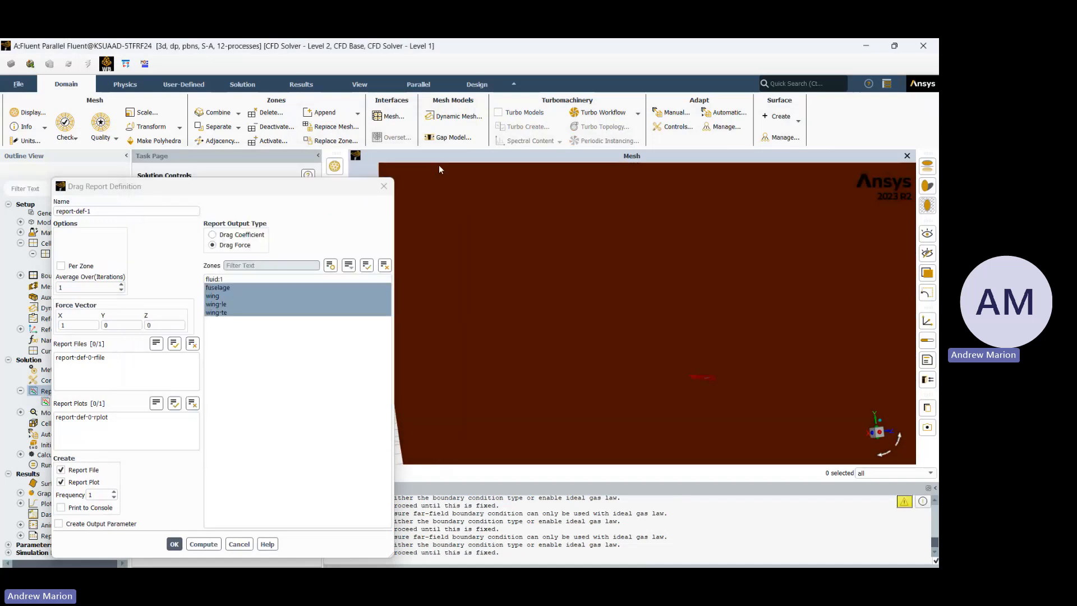
- Limit the mesh display to the fuselage, wing, wing-le and wing-te surfaces
{"action": "left_click", "coordinate": [334, 167]}
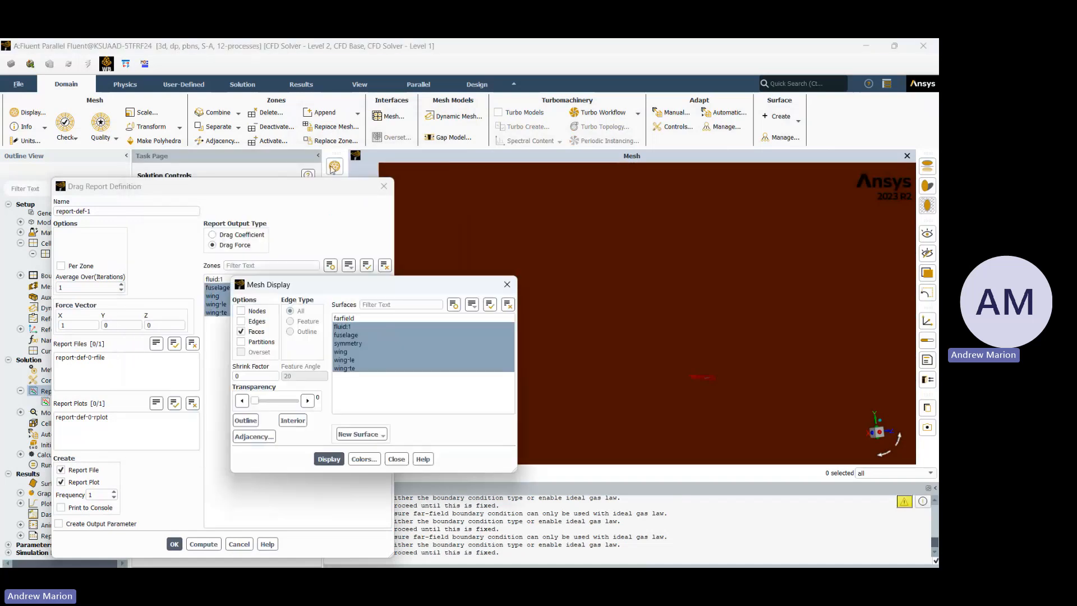
{"action": "left_click", "coordinate": [507, 305]}
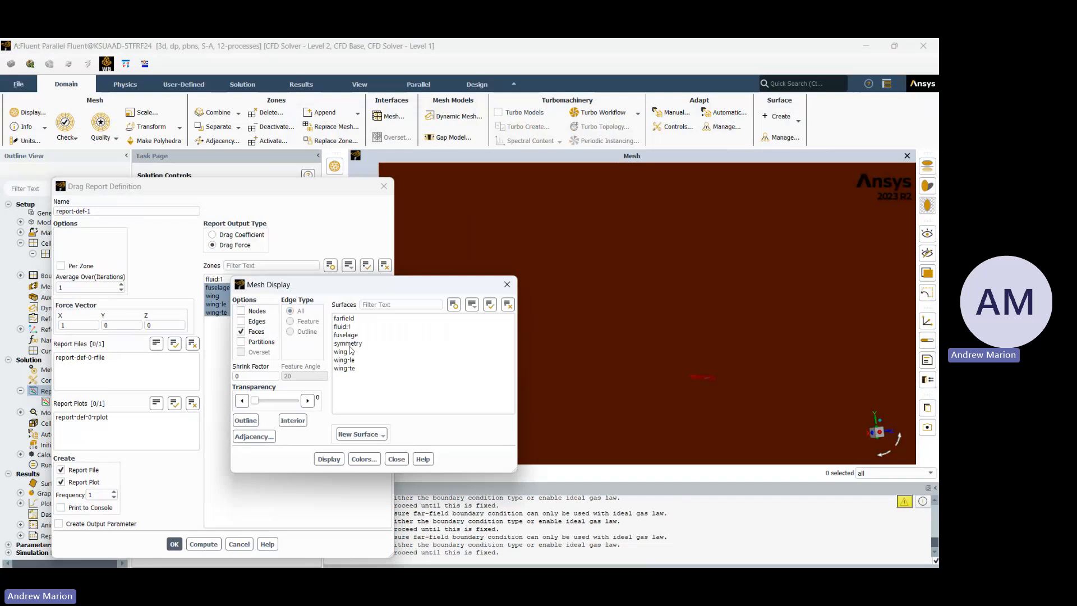
{"action": "left_click", "coordinate": [344, 368]}
{"action": "left_click", "coordinate": [343, 361]}
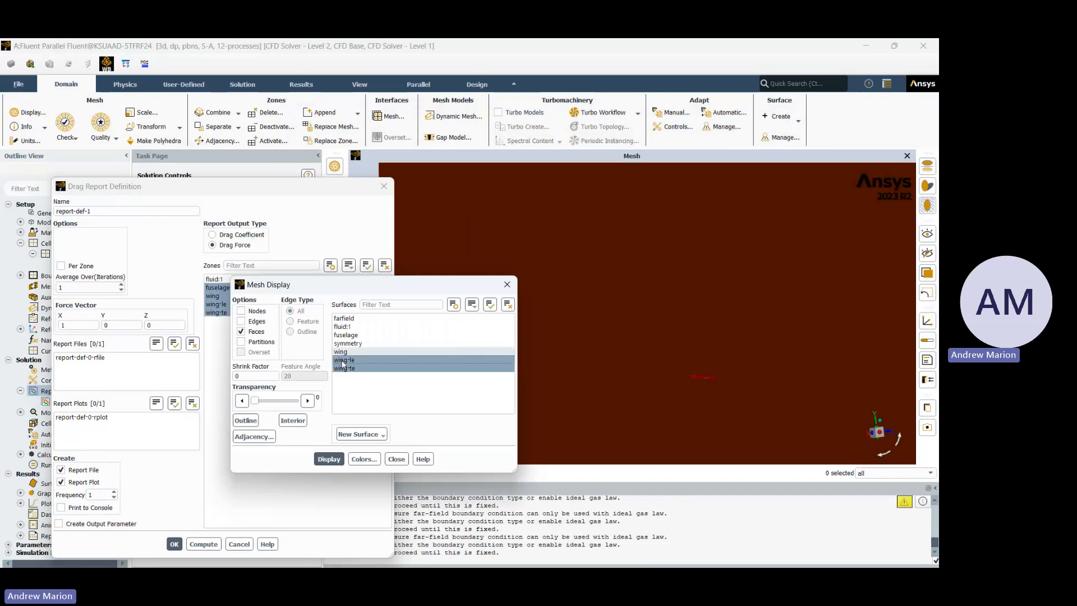
{"action": "left_click", "coordinate": [343, 352]}
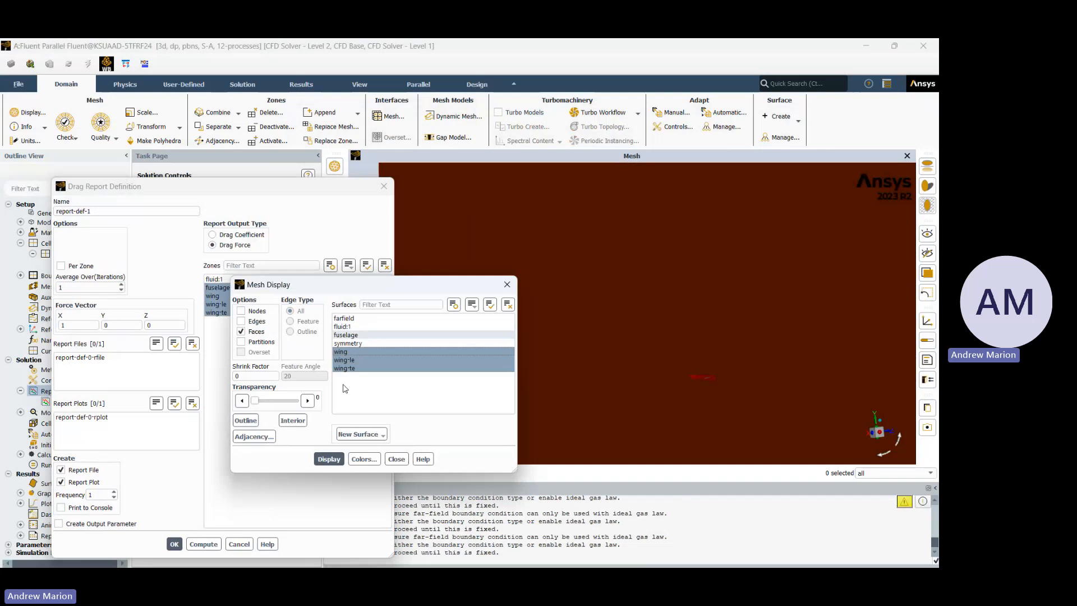
{"action": "left_click", "coordinate": [339, 336]}
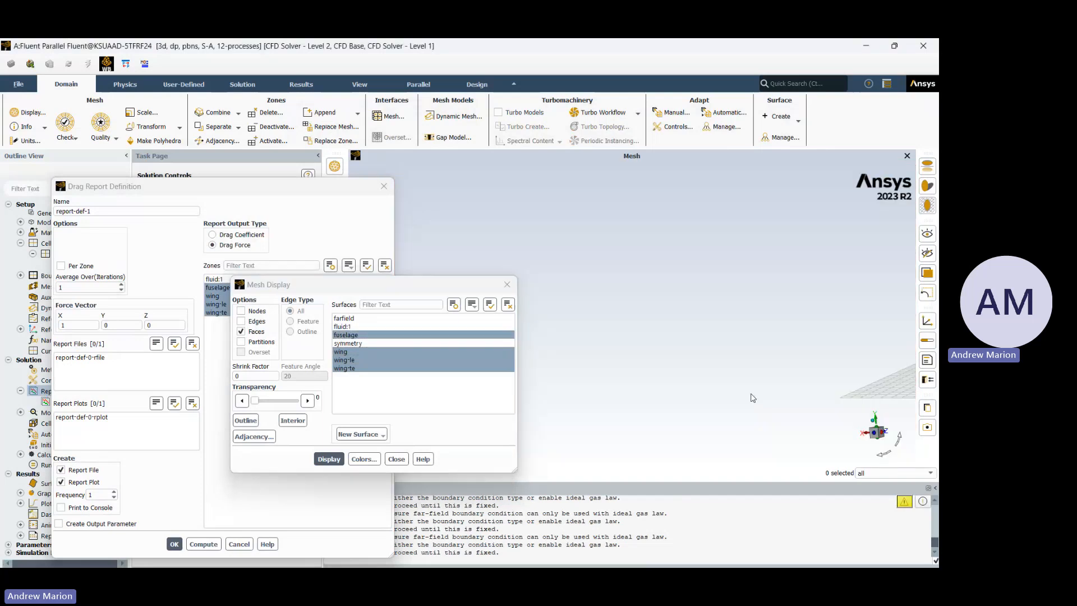
- Check the aircraft's orientation in a view along the X axis and confirm the drag force report definition
{"action": "left_click_drag", "start_coordinate": [753, 397], "coordinate": [804, 381]}
{"action": "scroll", "coordinate": [656, 285], "scroll_direction": "up", "scroll_amount": 5}
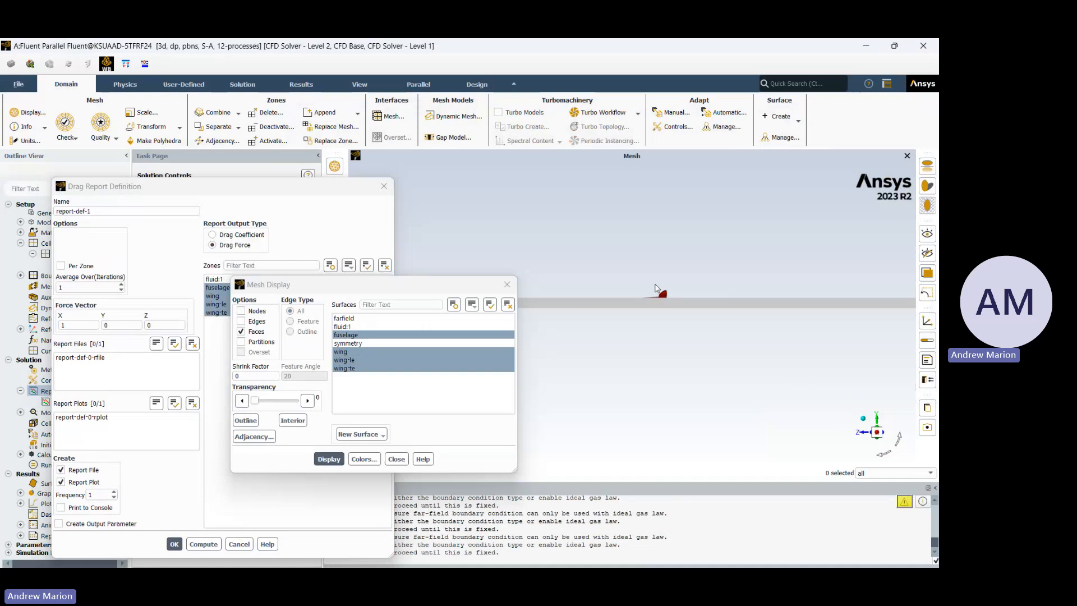
{"action": "left_click_drag", "start_coordinate": [655, 287], "coordinate": [611, 318]}
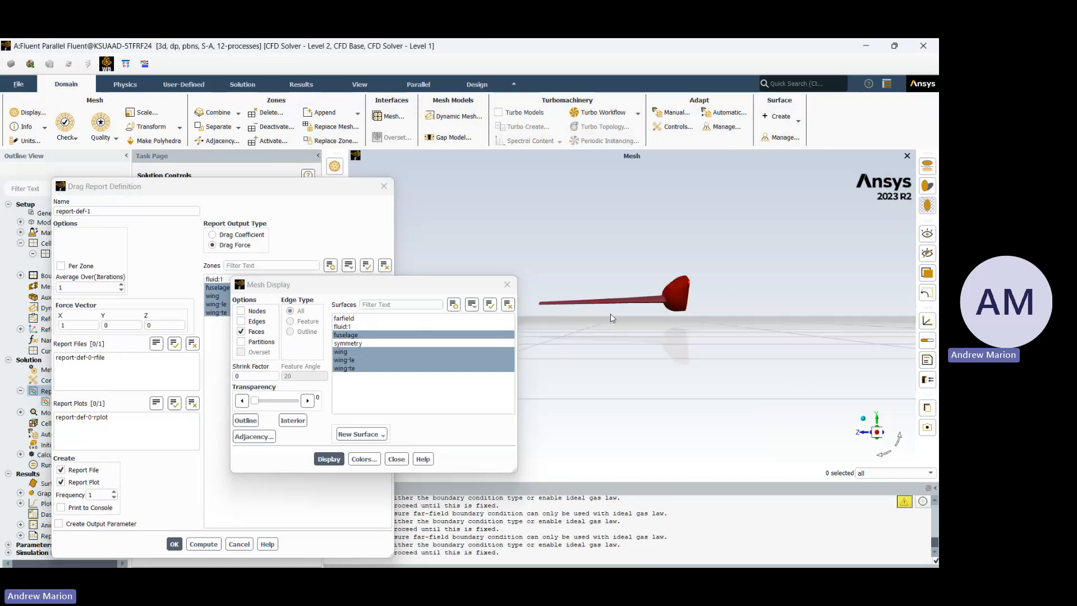
{"action": "left_click", "coordinate": [889, 439]}
{"action": "scroll", "coordinate": [550, 277], "scroll_direction": "up", "scroll_amount": 3}
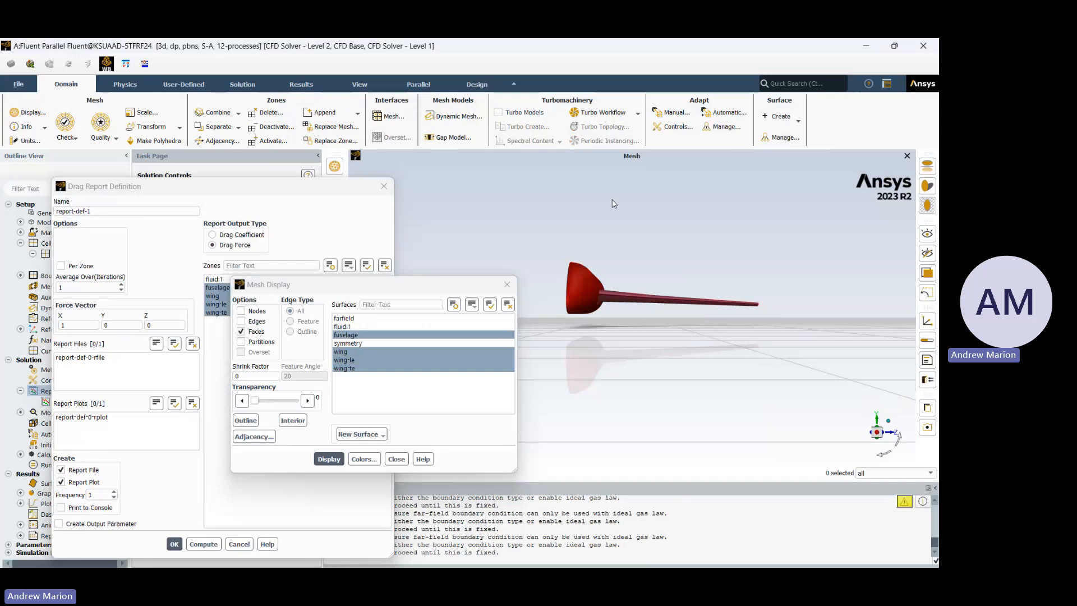
{"action": "left_click", "coordinate": [508, 284]}
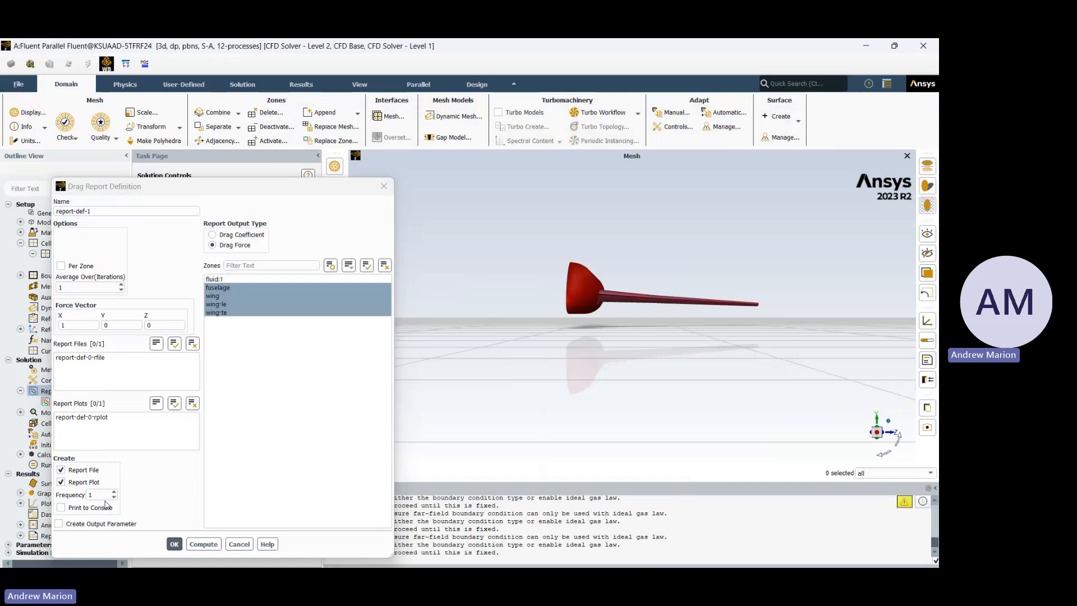
{"action": "left_click", "coordinate": [173, 544]}
- Create a lift report definition with Lift Coefficient as output type on the wing, wing-le and wing-te zones
{"action": "right_click", "coordinate": [49, 392]}
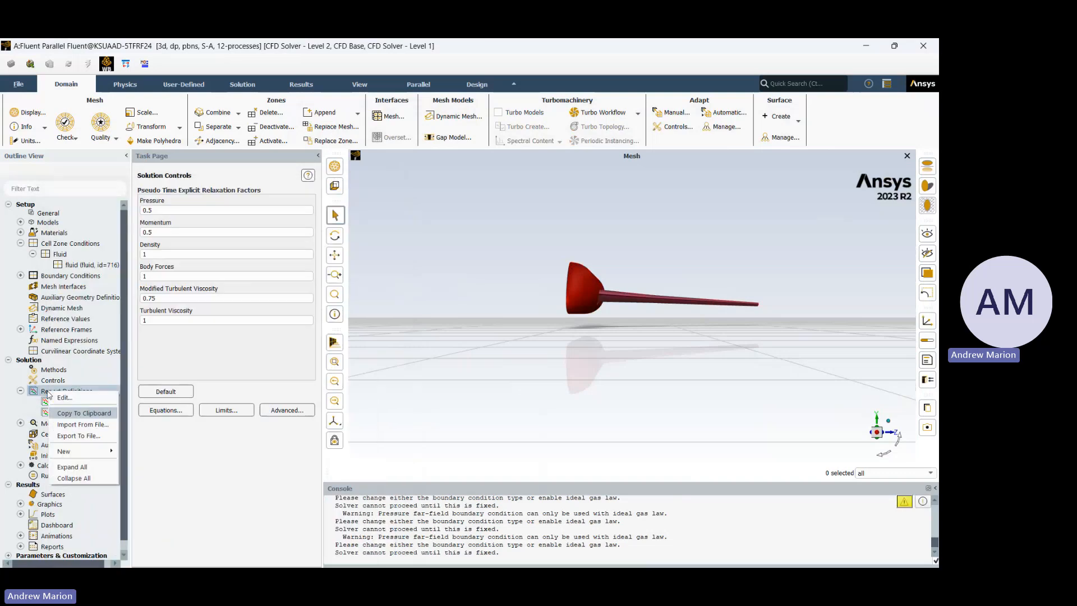
{"action": "mouse_move", "coordinate": [113, 451]}
{"action": "mouse_move", "coordinate": [148, 477]}
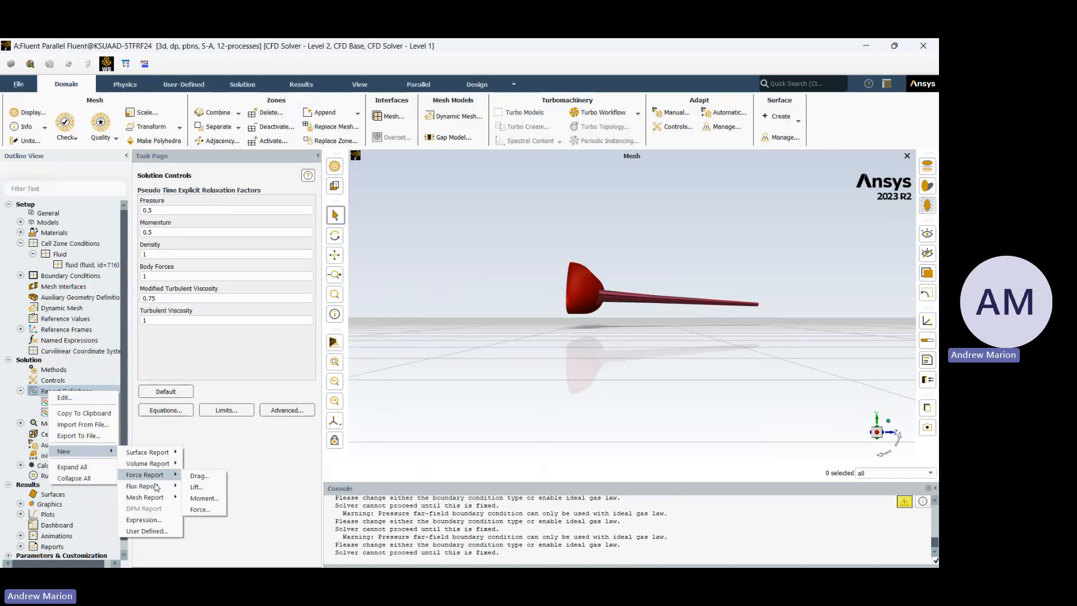
{"action": "left_click", "coordinate": [197, 487]}
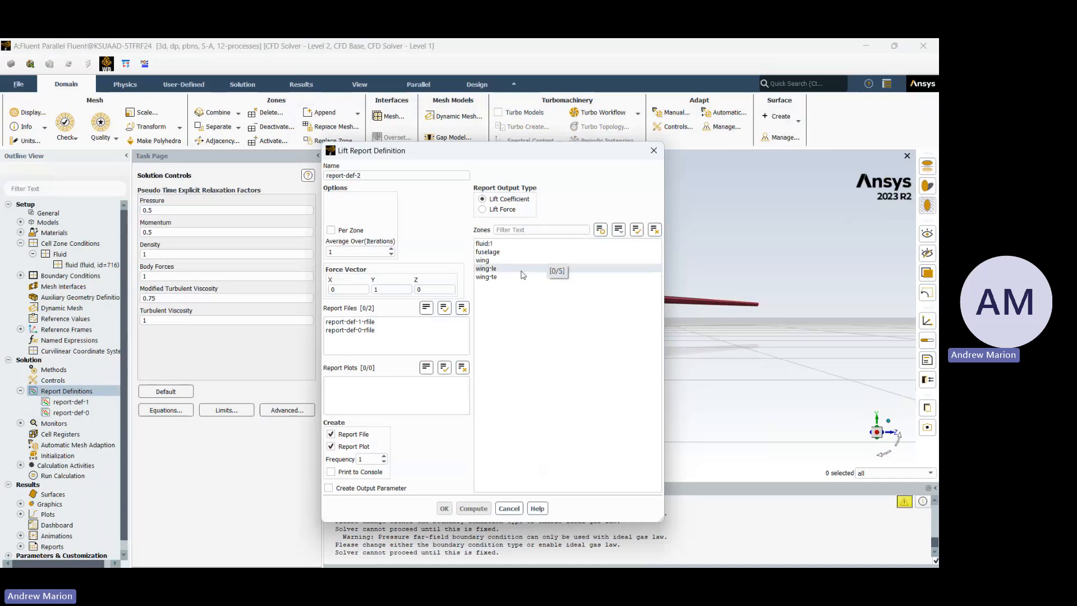
{"action": "left_click", "coordinate": [481, 260]}
{"action": "left_click", "coordinate": [485, 270]}
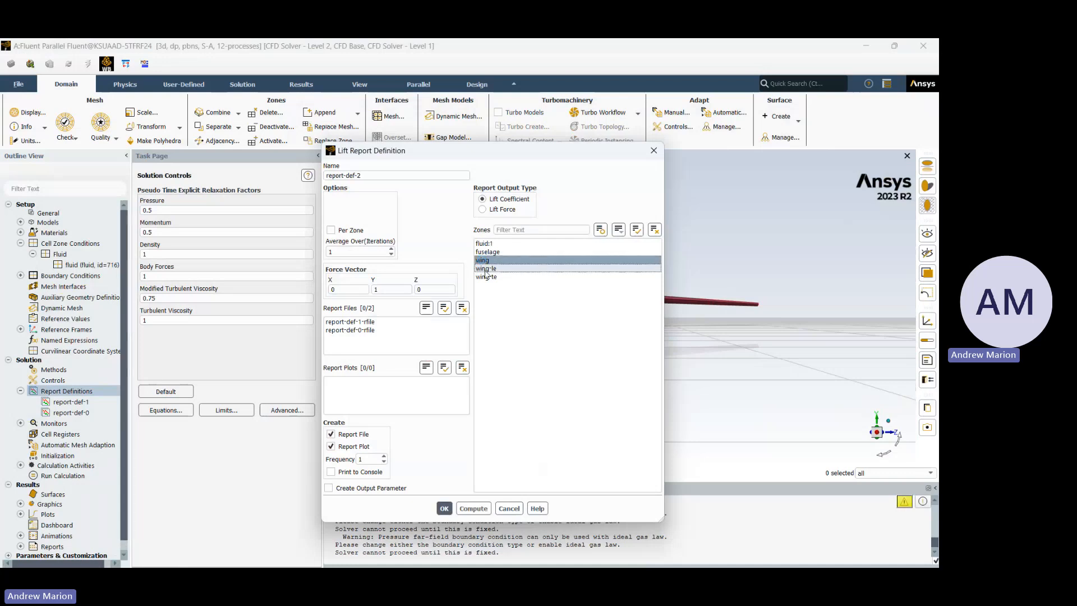
{"action": "left_click", "coordinate": [487, 276]}
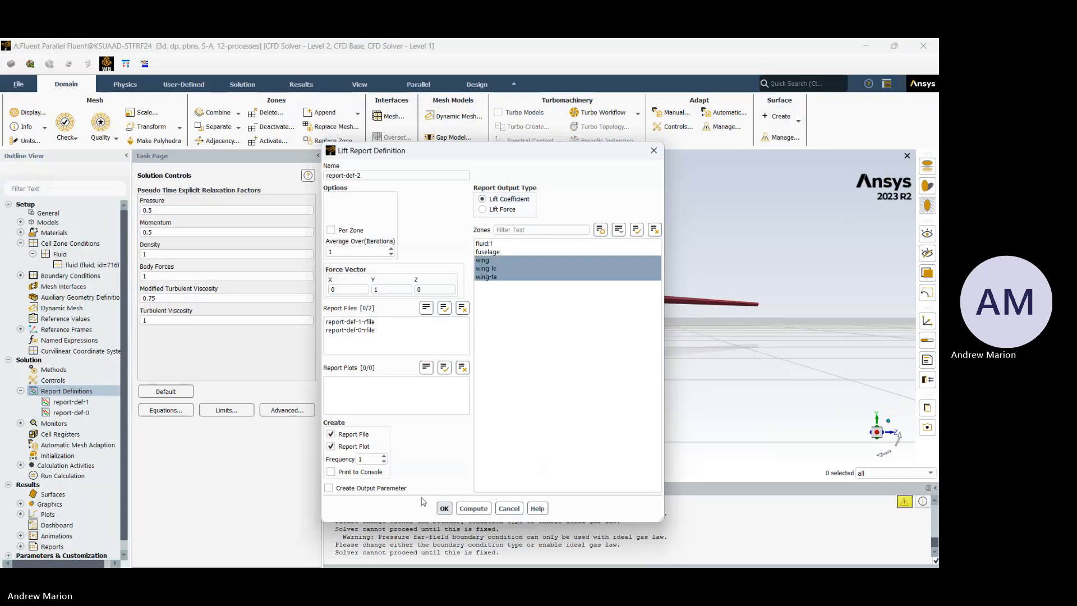
{"action": "left_click", "coordinate": [444, 508]}
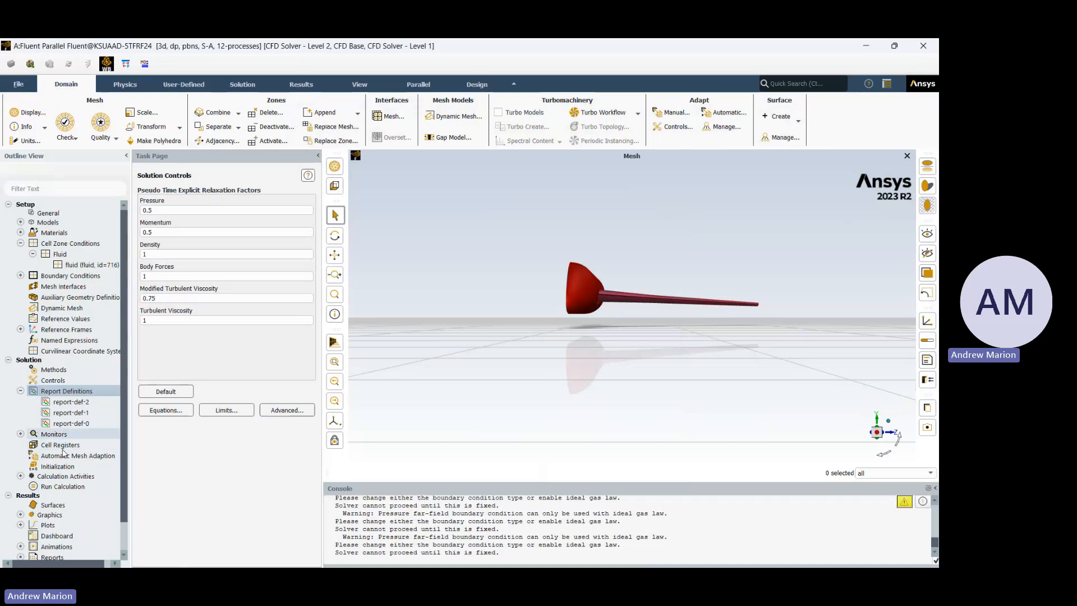
{"action": "left_click", "coordinate": [20, 434]}
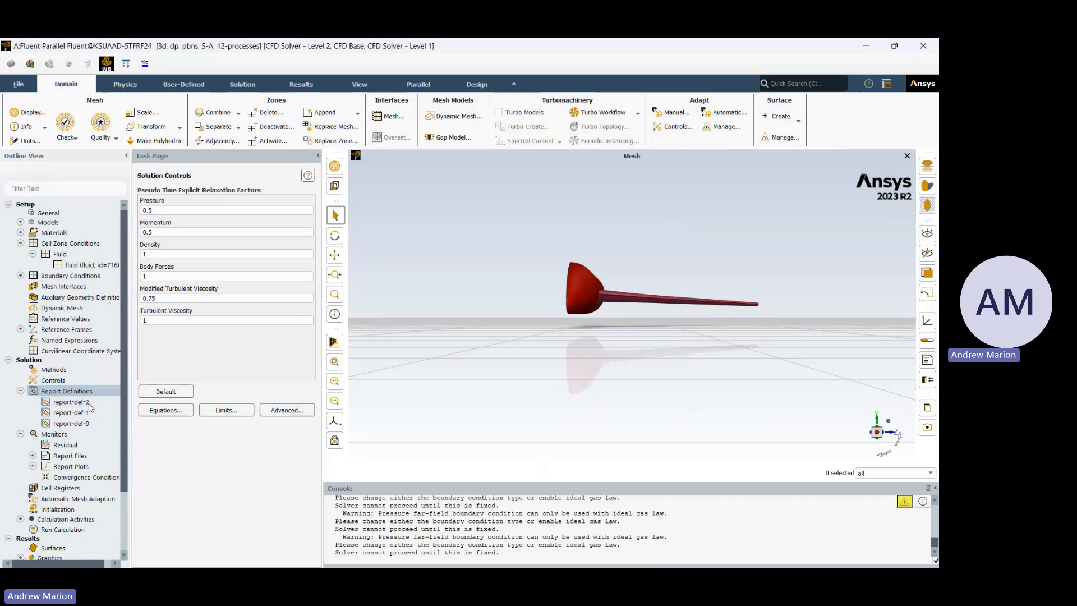
{"action": "left_click", "coordinate": [617, 113]}
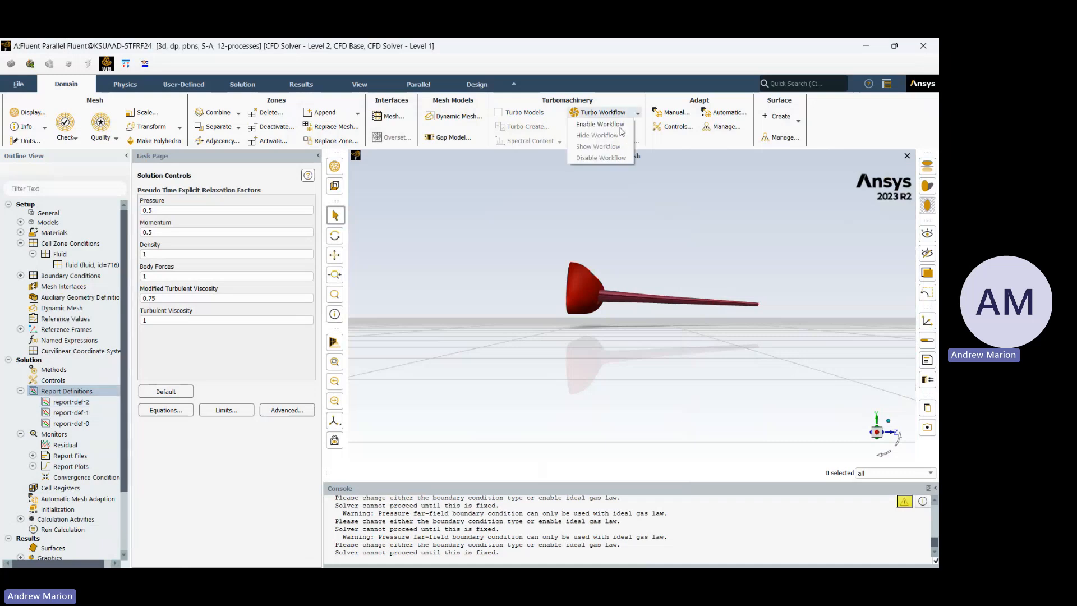
{"action": "left_click", "coordinate": [564, 54]}
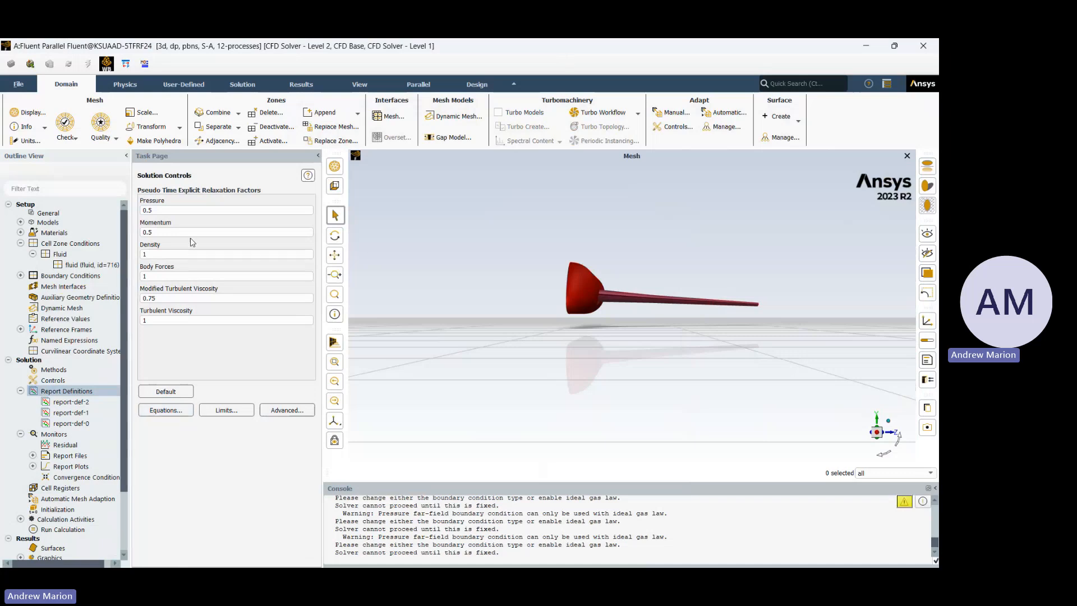
{"action": "left_click", "coordinate": [53, 446]}
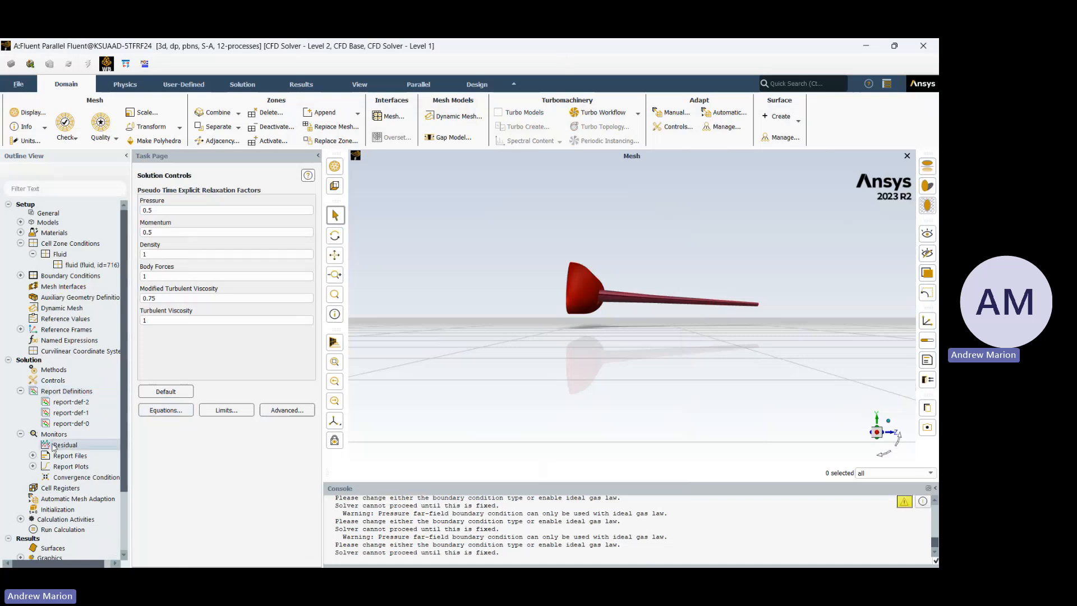
{"action": "double_click", "coordinate": [54, 446]}
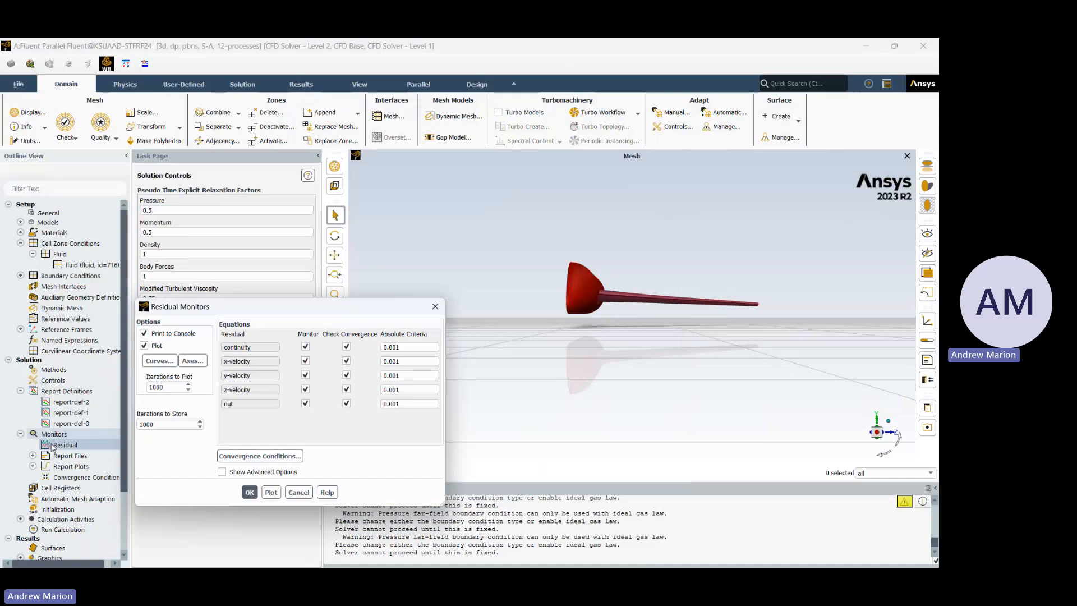
{"action": "left_click", "coordinate": [436, 306]}
{"action": "left_click", "coordinate": [20, 434]}
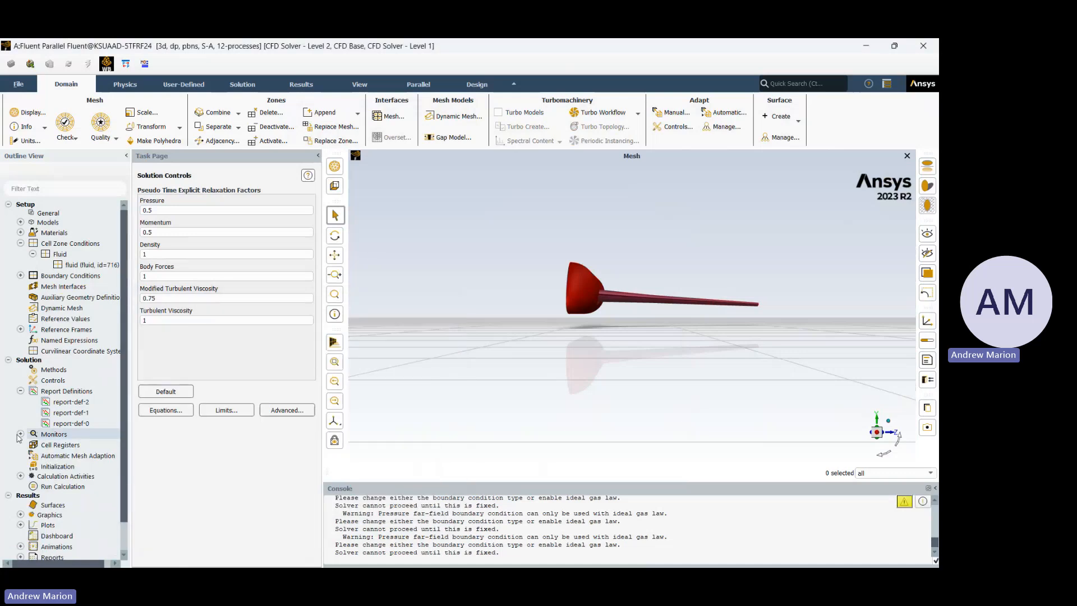
- Set the absolute convergence criterion of the continuity residual to 1e-10 in the residual monitors
{"action": "left_click", "coordinate": [21, 434]}
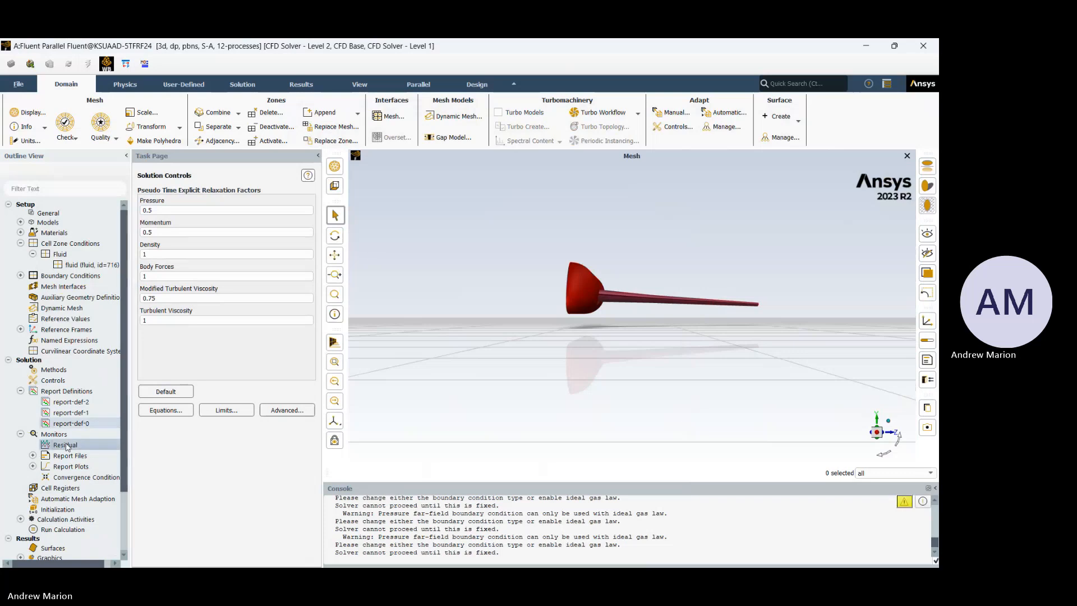
{"action": "left_click", "coordinate": [22, 435]}
{"action": "left_click", "coordinate": [21, 435]}
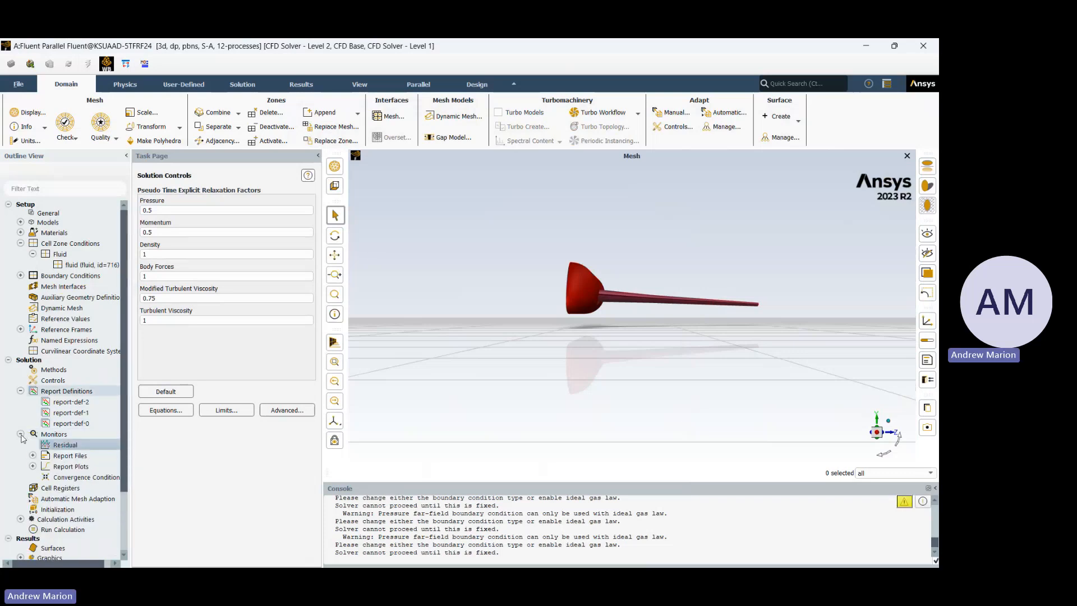
{"action": "left_click", "coordinate": [21, 391]}
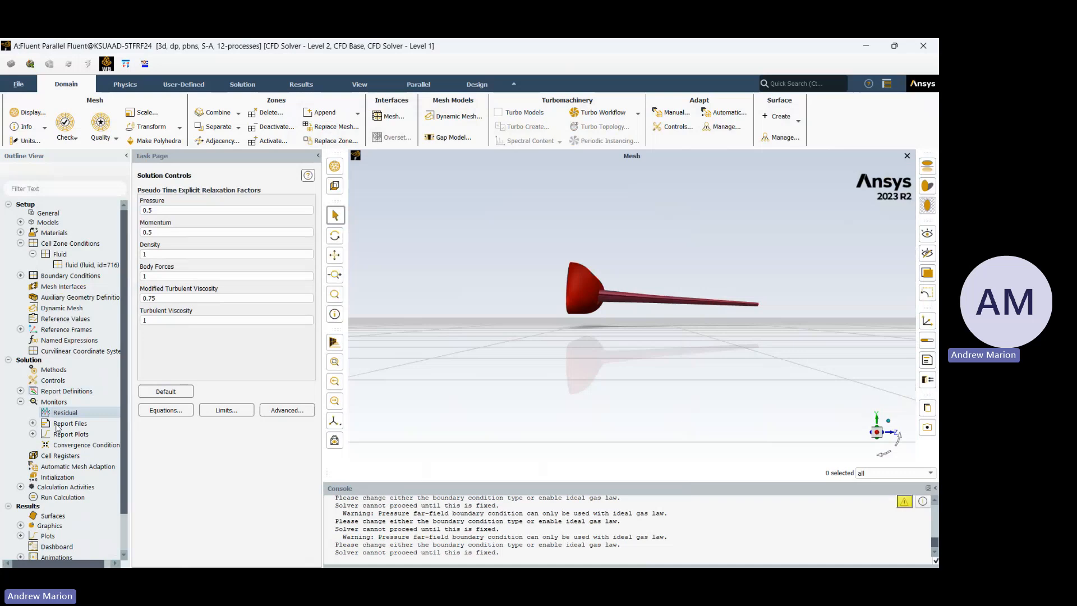
{"action": "double_click", "coordinate": [62, 412]}
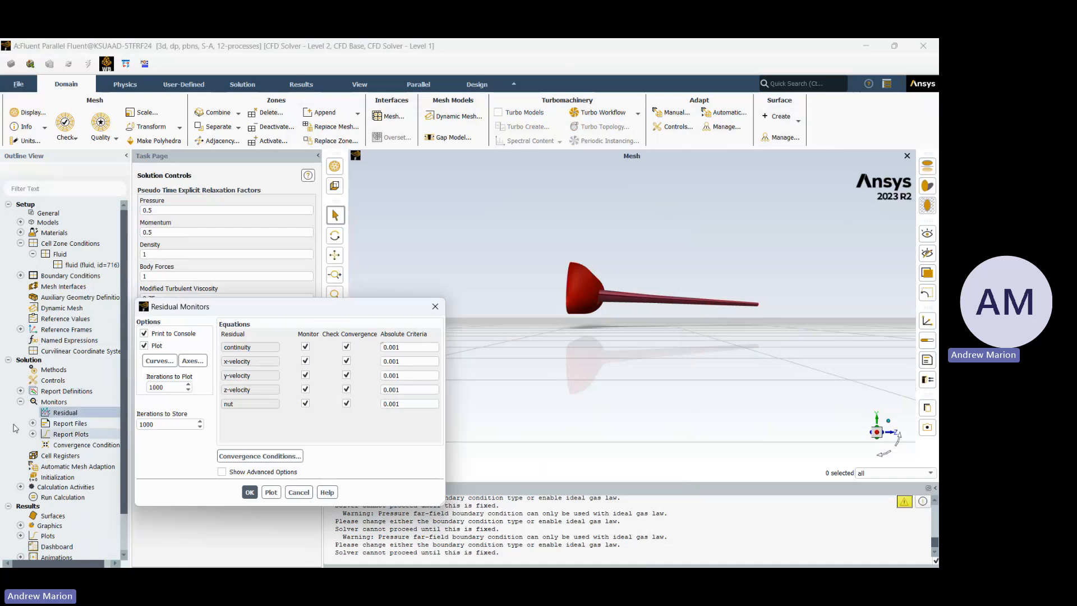
{"action": "middle_click_drag", "start_coordinate": [676, 294], "coordinate": [631, 310]}
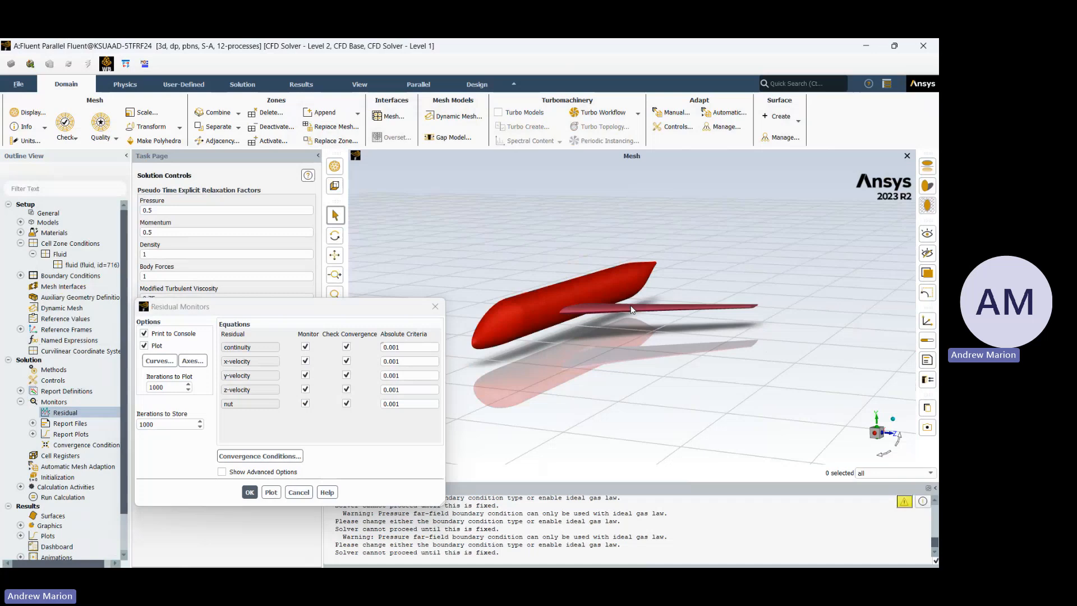
{"action": "left_click_drag", "start_coordinate": [631, 310], "coordinate": [597, 347]}
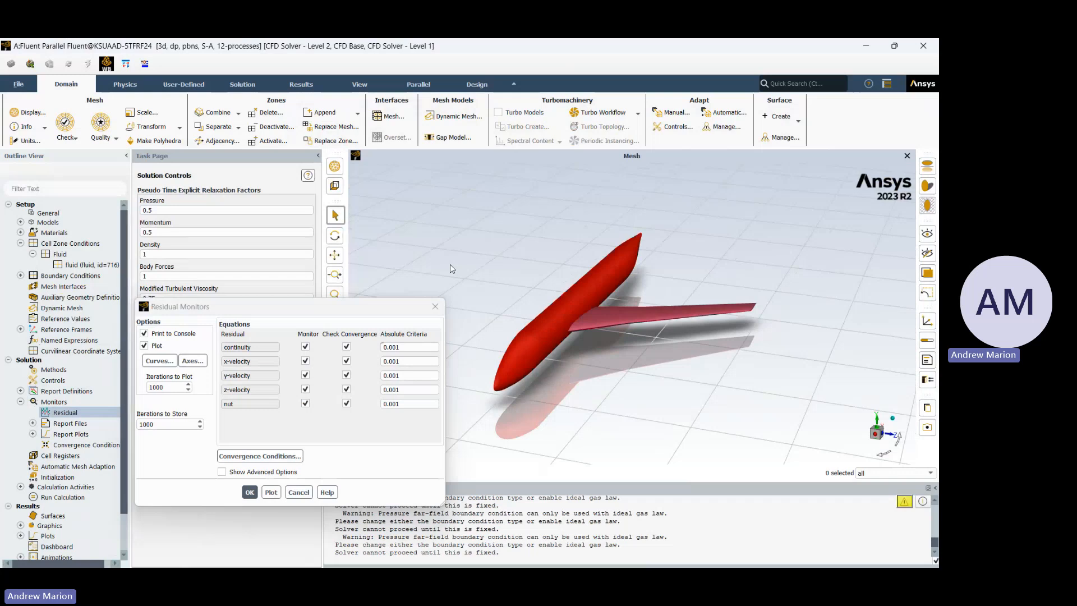
{"action": "left_click", "coordinate": [417, 347]}
{"action": "key", "text": "ctrl+a"}
{"action": "type", "text": "1"}
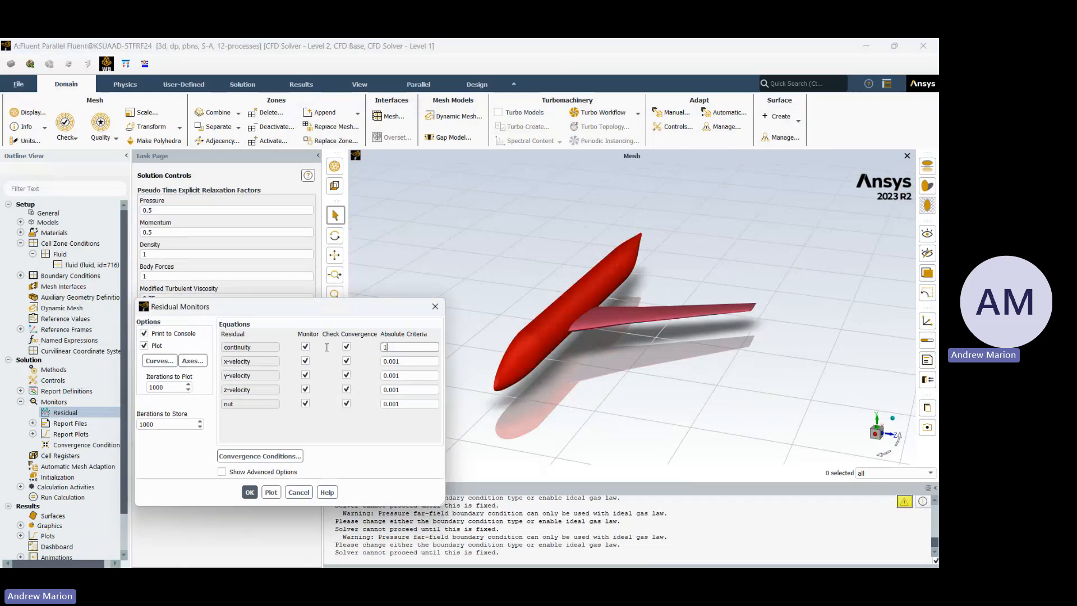
{"action": "type", "text": "e-10"}
{"action": "key", "text": "Tab"}
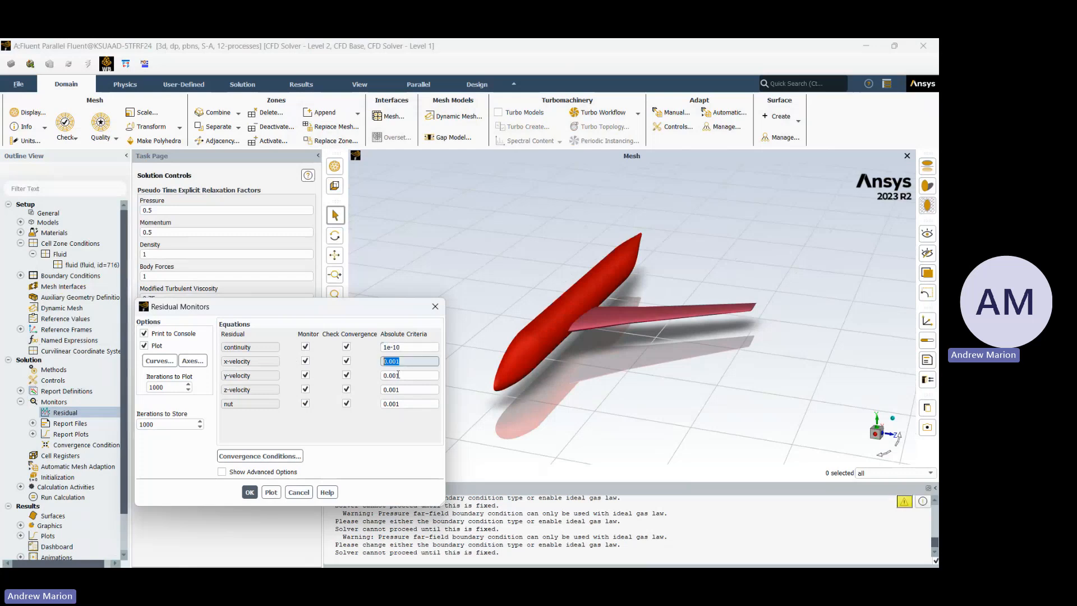
- Set the absolute criteria of the x-velocity, y-velocity, z-velocity and nut residuals to 1e-10 and confirm the residual monitors
{"action": "key", "text": "ctrl+v"}
{"action": "left_click_drag", "start_coordinate": [398, 375], "coordinate": [351, 362]}
{"action": "key", "text": "ctrl+c"}
{"action": "key", "text": "ctrl+v"}
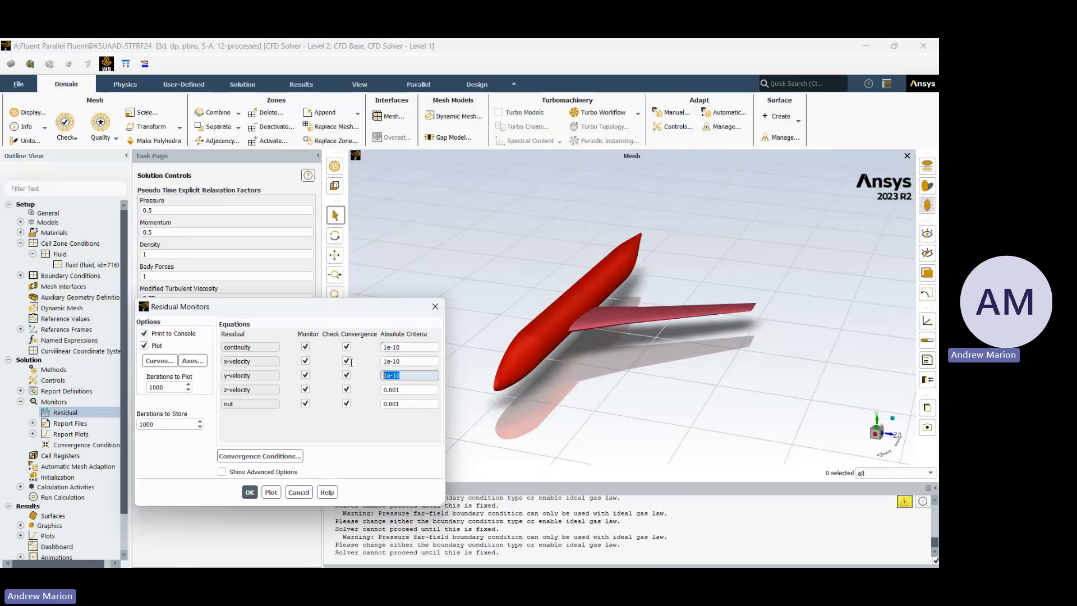
{"action": "key", "text": "Tab"}
{"action": "key", "text": "ctrl+v"}
{"action": "double_click", "coordinate": [409, 404]}
{"action": "key", "text": "ctrl+v"}
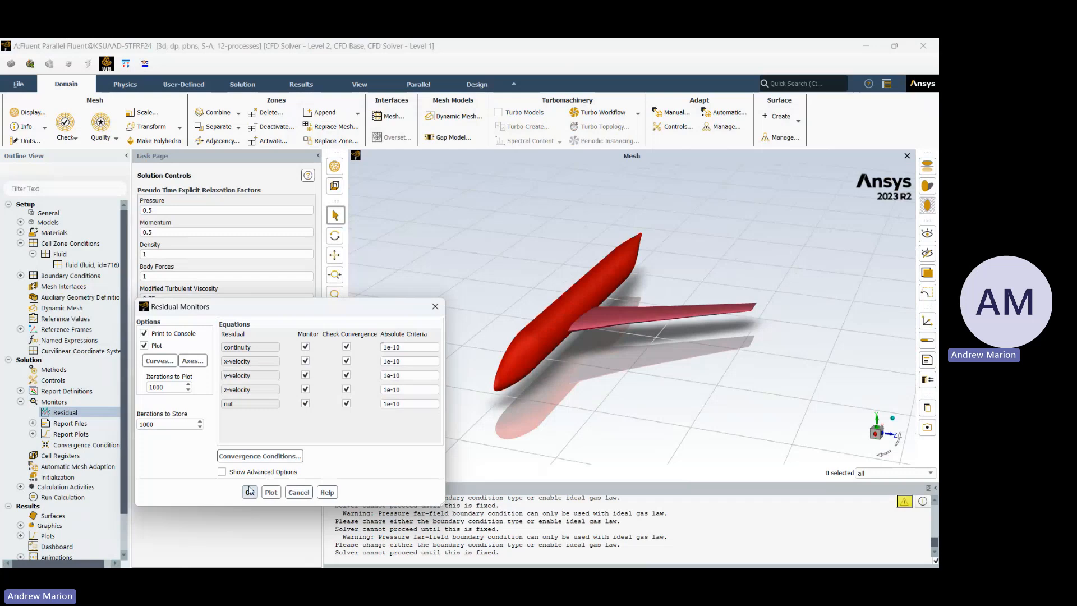
{"action": "left_click", "coordinate": [250, 491]}
{"action": "left_click", "coordinate": [249, 492]}
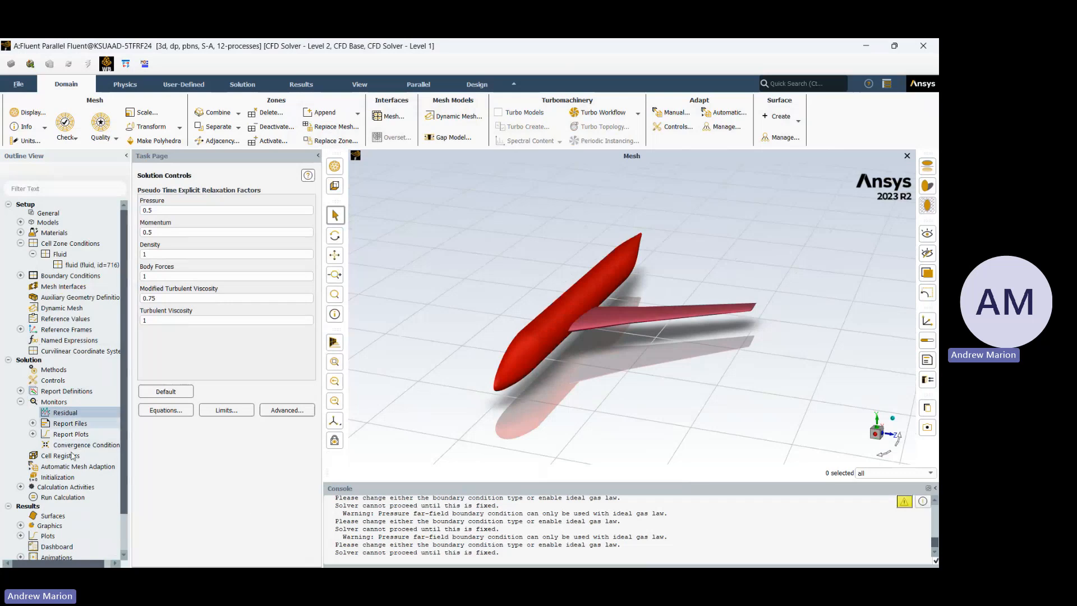
- Check the report files under the monitors and review the absolute criteria in the residual monitors
{"action": "left_click", "coordinate": [33, 424]}
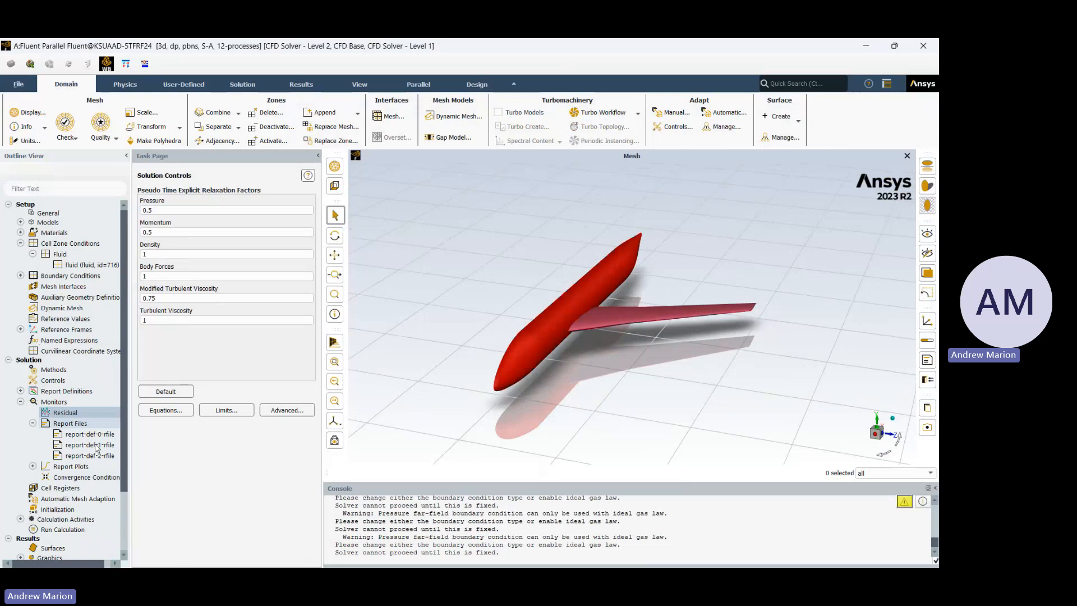
{"action": "left_click", "coordinate": [32, 423]}
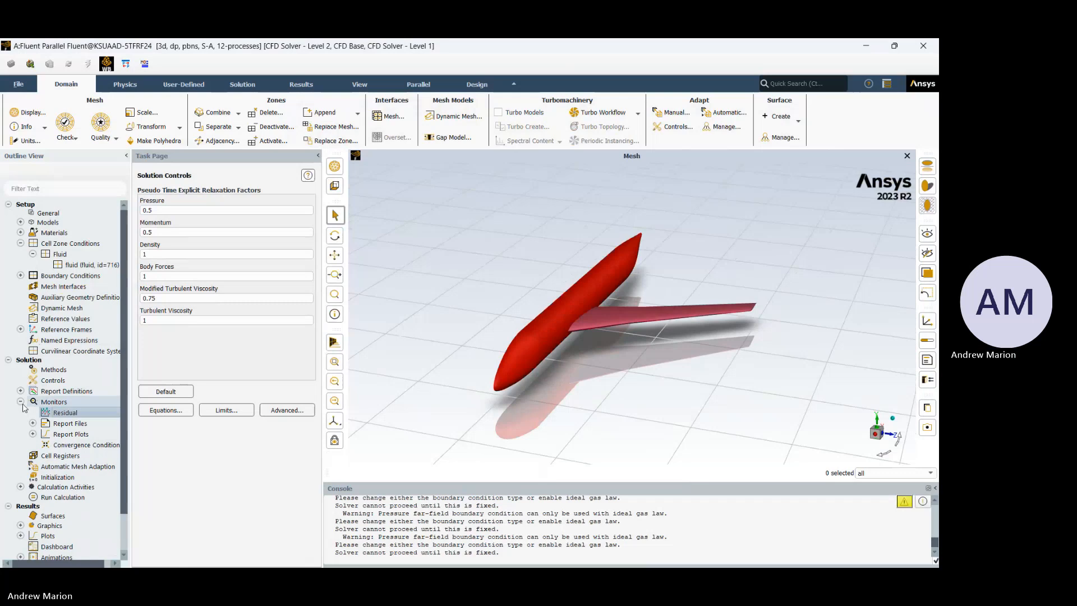
{"action": "double_click", "coordinate": [54, 415]}
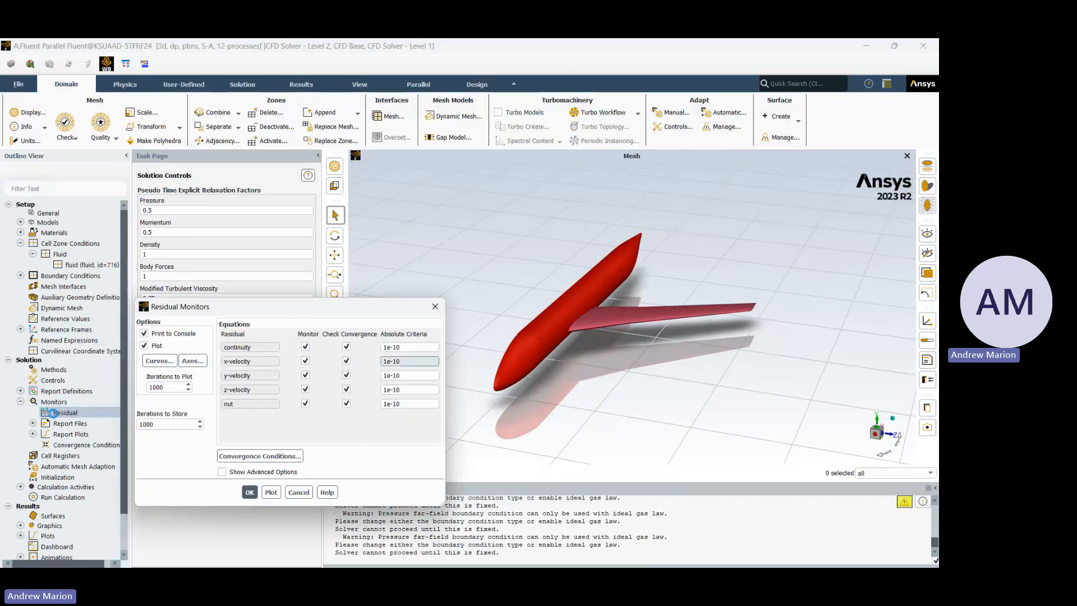
{"action": "left_click", "coordinate": [414, 349]}
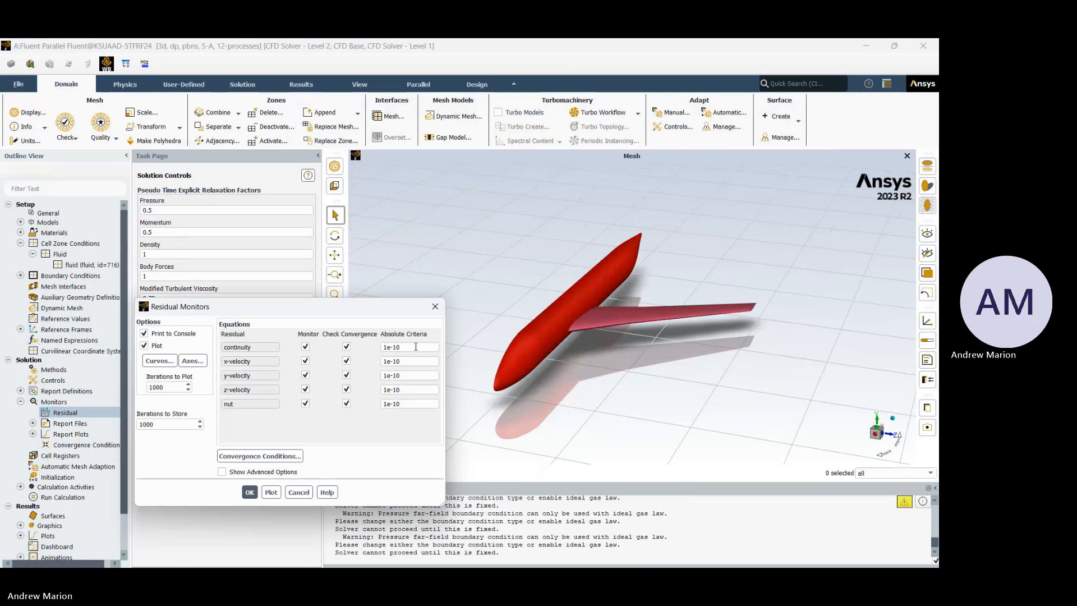
{"action": "left_click", "coordinate": [436, 307]}
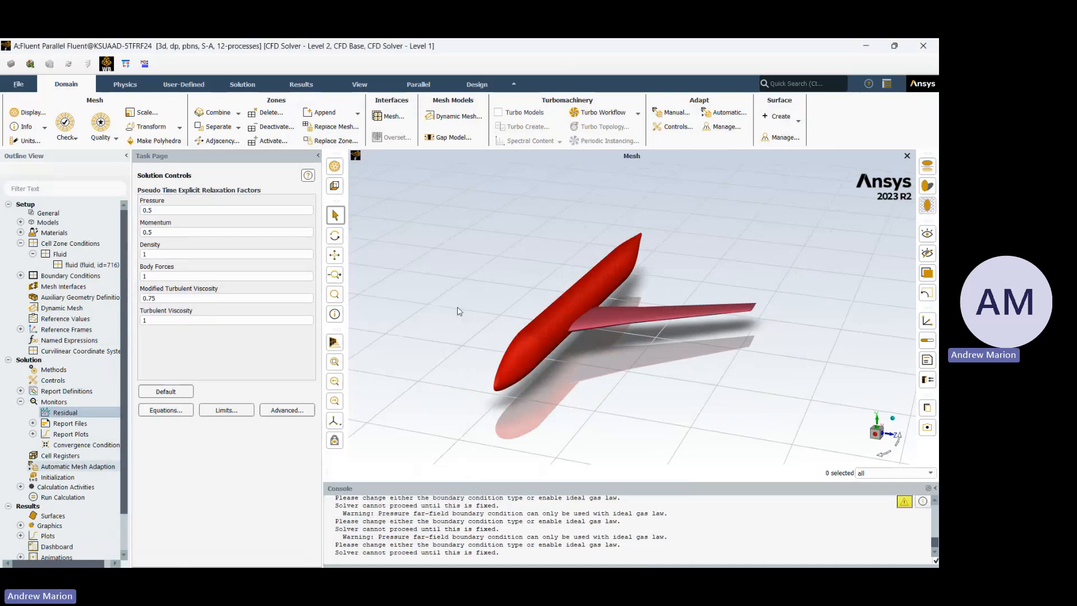
- Confirm the convergence conditions with All Conditions are Met as the chosen condition, and collapse the monitors
{"action": "left_click", "coordinate": [88, 445]}
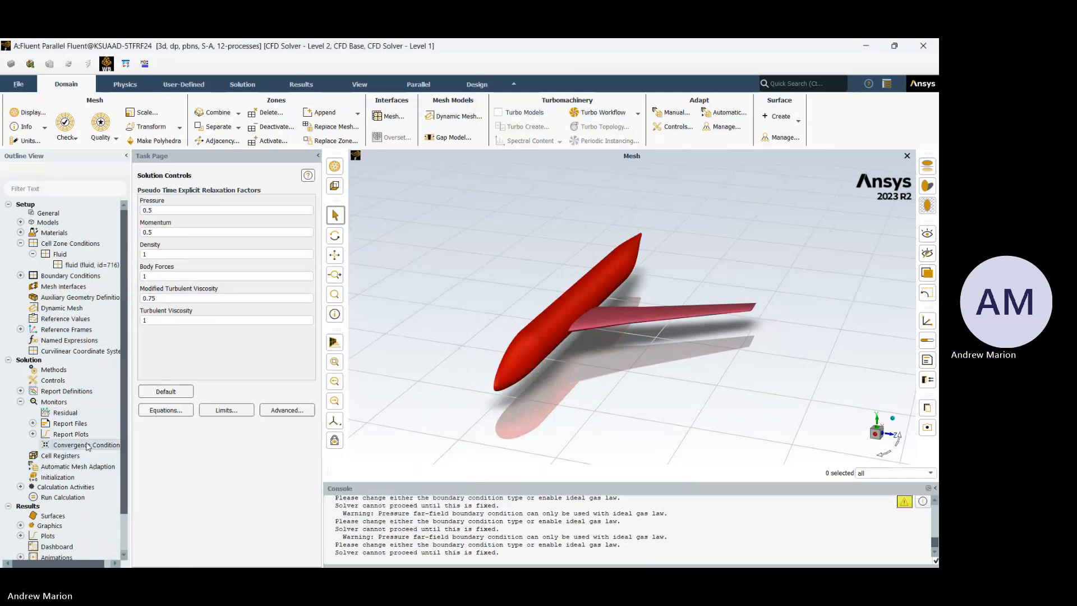
{"action": "double_click", "coordinate": [88, 446]}
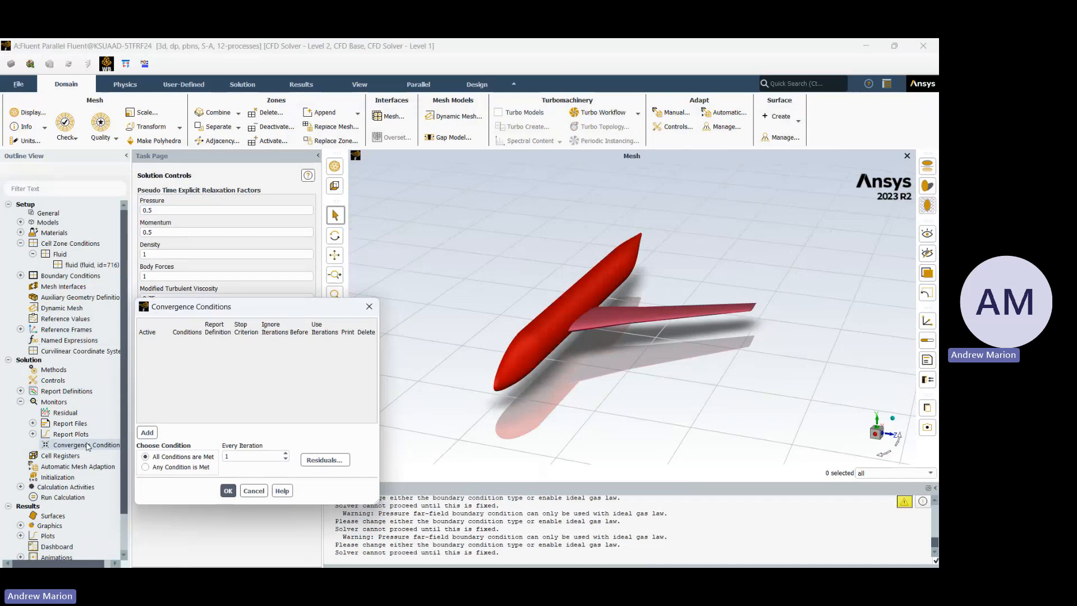
{"action": "left_click", "coordinate": [200, 469]}
{"action": "left_click", "coordinate": [167, 457]}
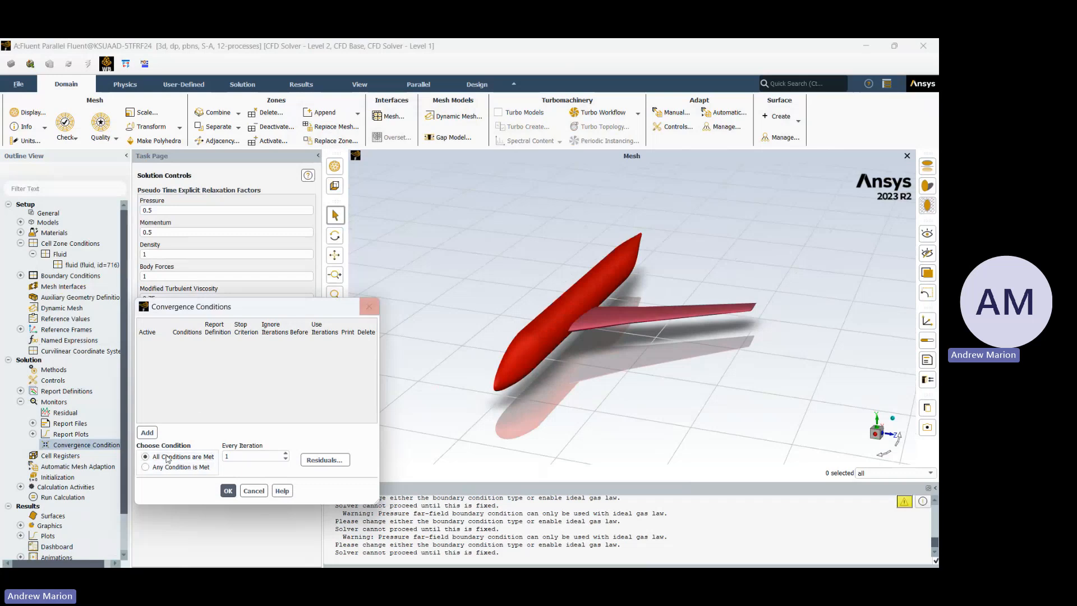
{"action": "left_click", "coordinate": [227, 490]}
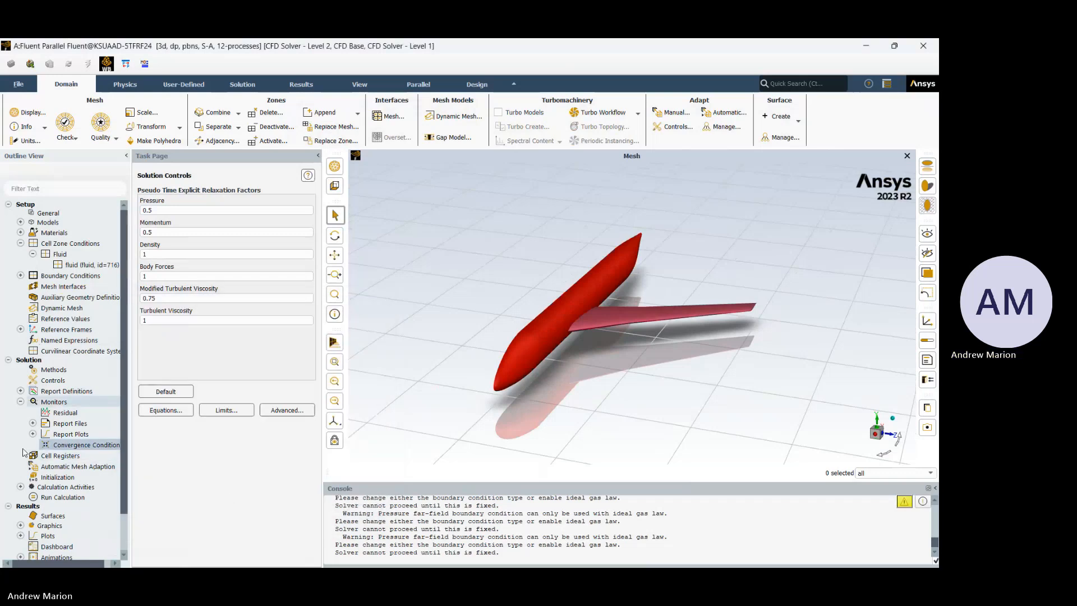
{"action": "left_click", "coordinate": [20, 402]}
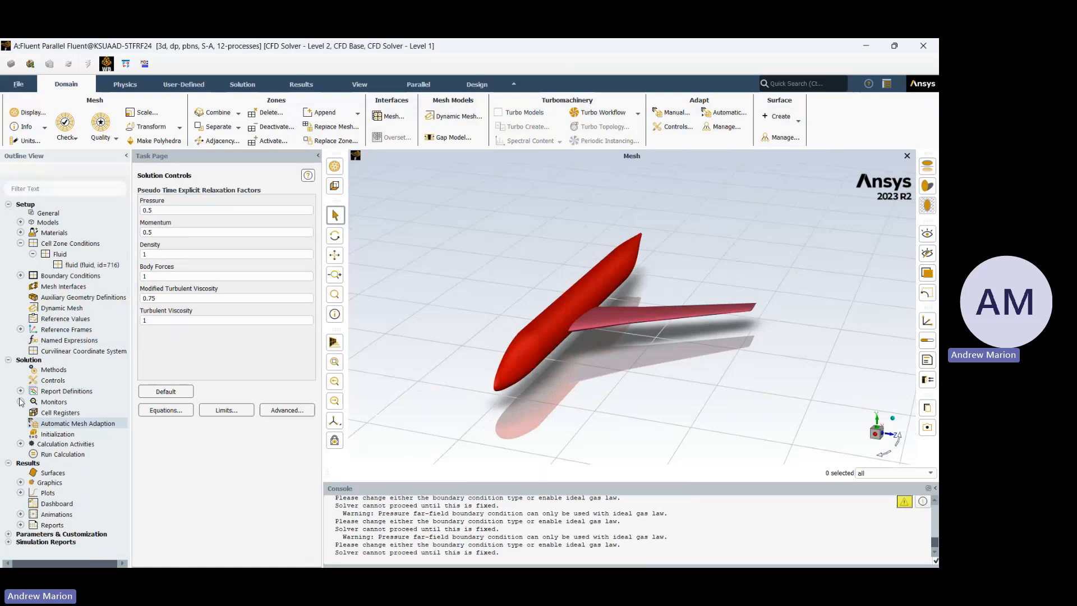
- Review the solution initialization settings, the zones offered to compute from, and the calculation activities
{"action": "left_click", "coordinate": [35, 436]}
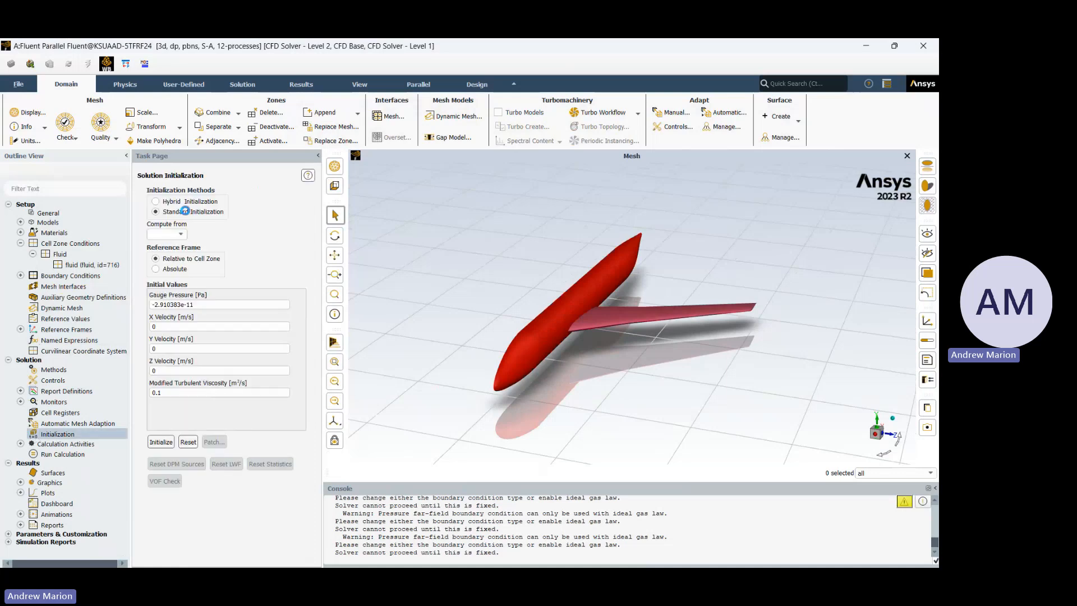
{"action": "left_click", "coordinate": [177, 233]}
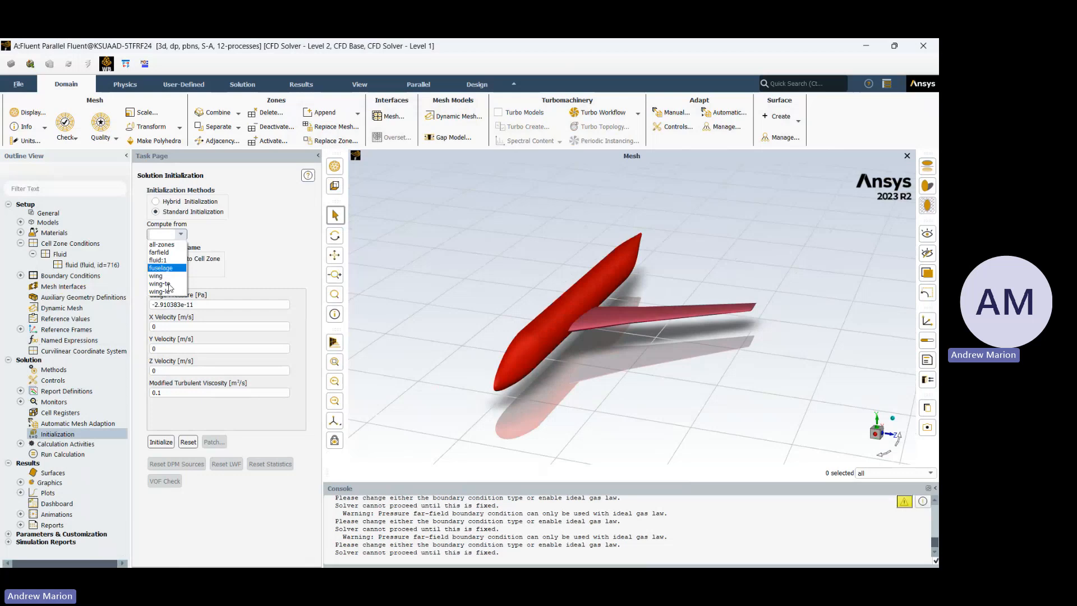
{"action": "left_click", "coordinate": [182, 234]}
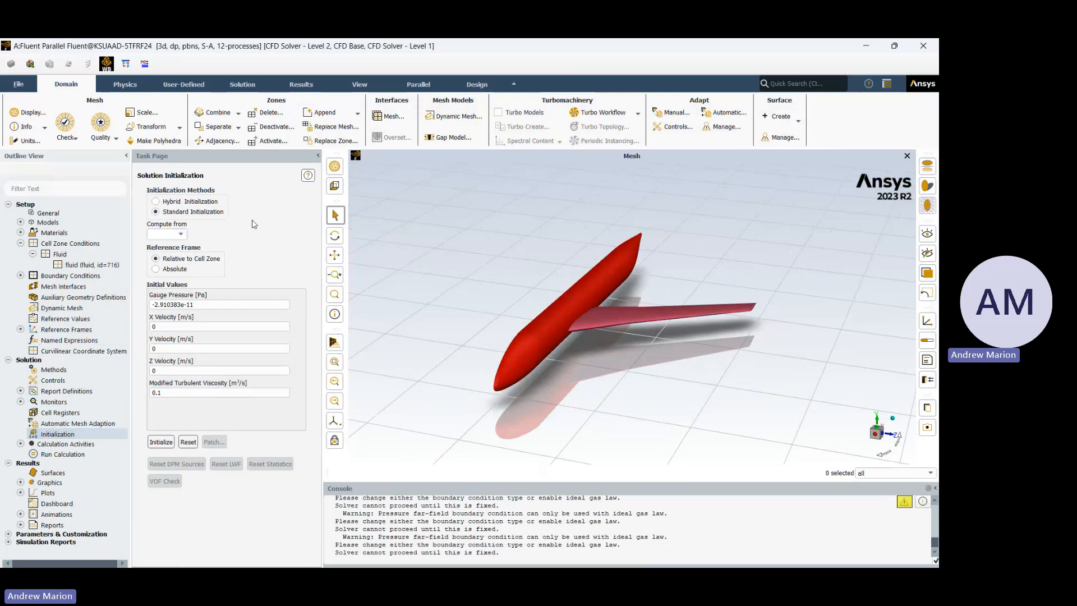
{"action": "left_click", "coordinate": [89, 434]}
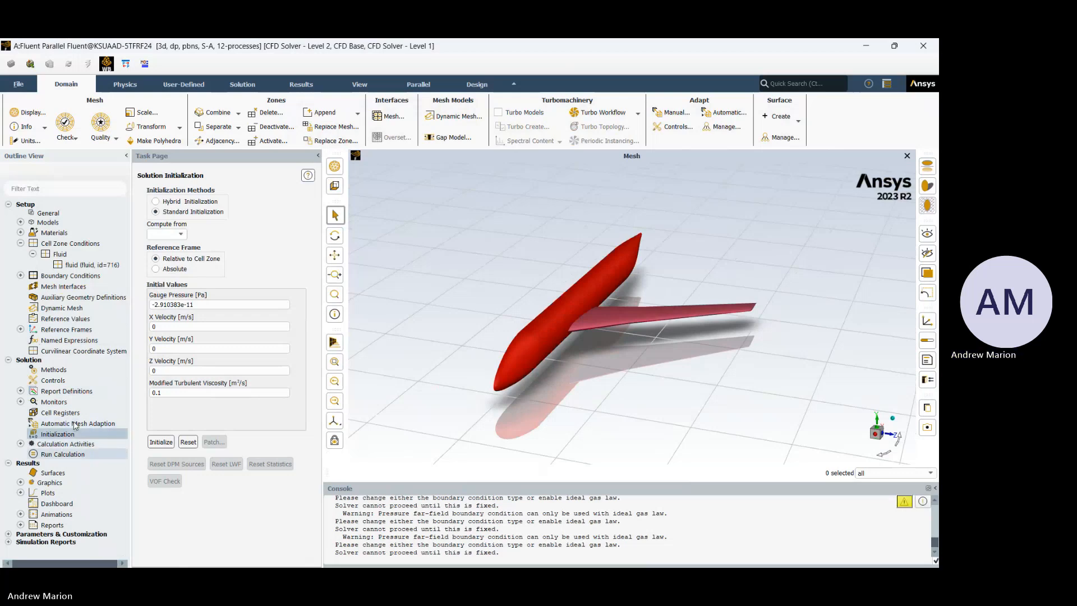
{"action": "left_click", "coordinate": [20, 444]}
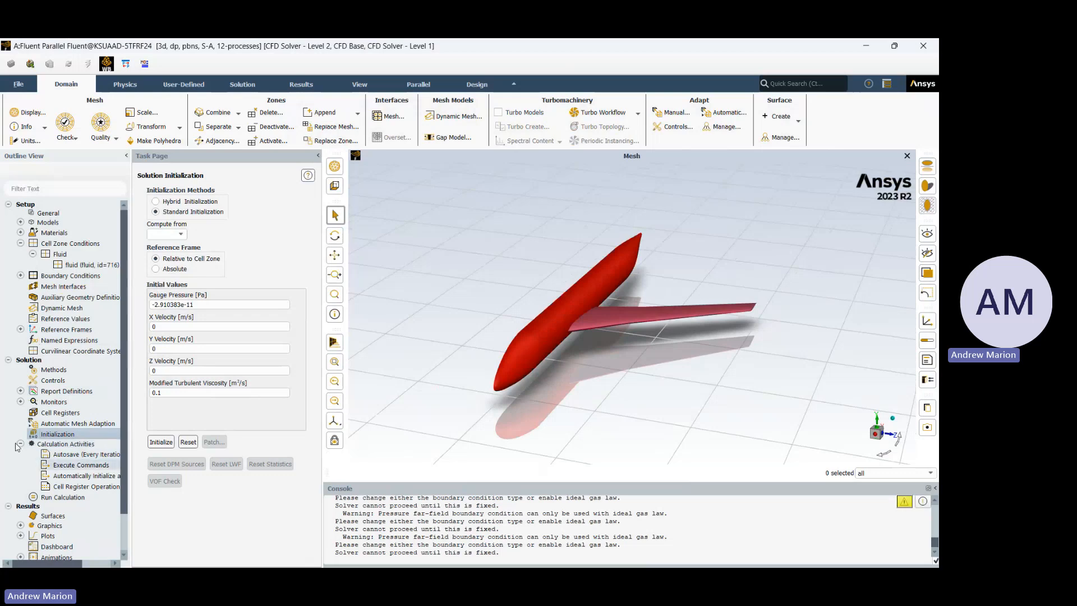
{"action": "left_click", "coordinate": [21, 444]}
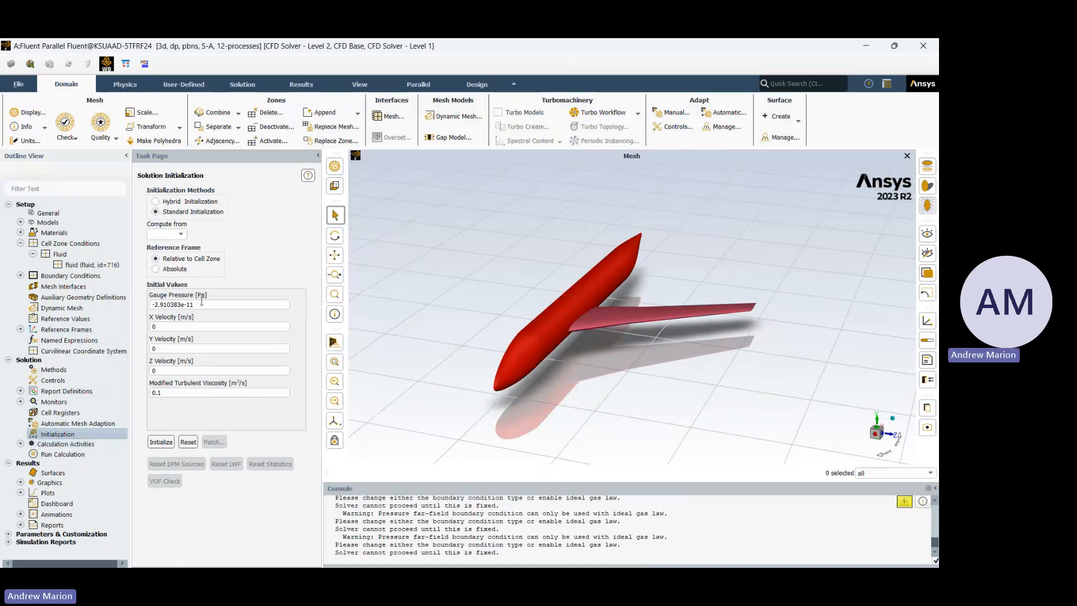
{"action": "left_click", "coordinate": [181, 235]}
{"action": "left_click", "coordinate": [181, 234]}
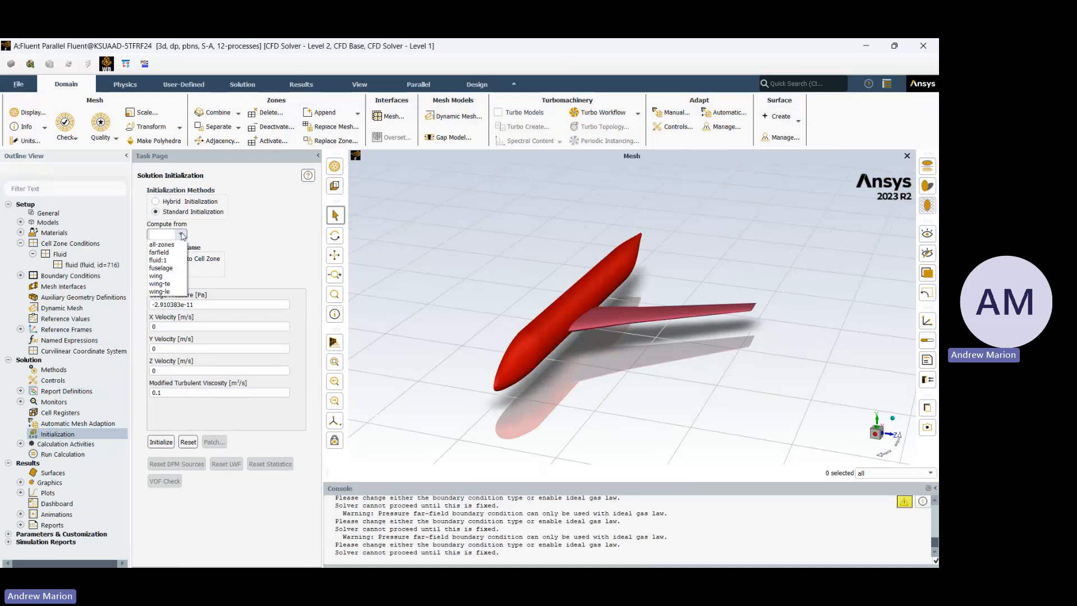
{"action": "left_click", "coordinate": [181, 235]}
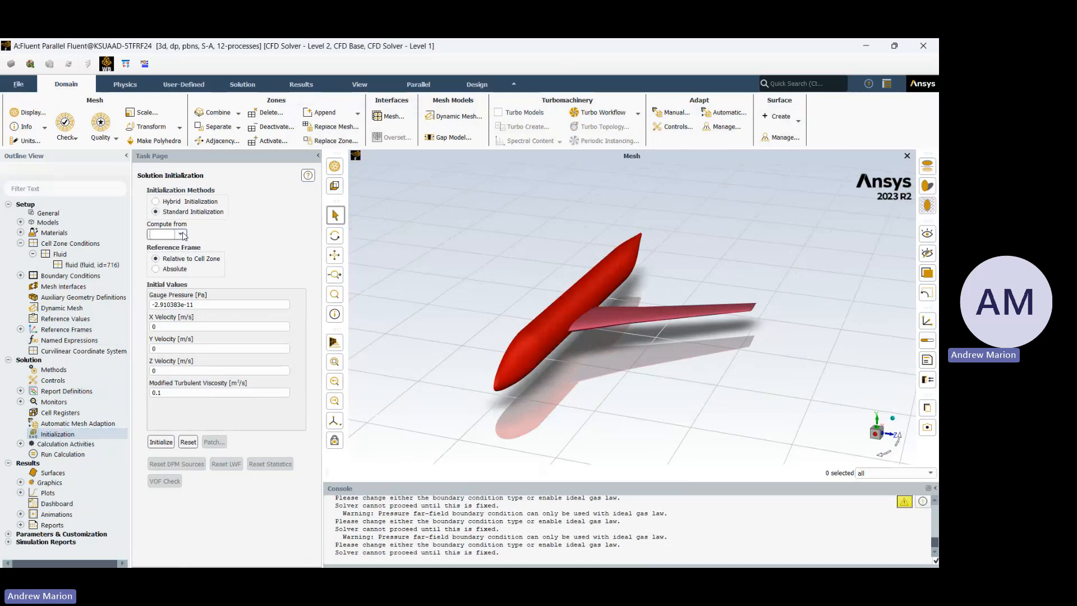
- Initialize the solution using Standard Initialization with the initial values computed from farfield
{"action": "left_click", "coordinate": [55, 435]}
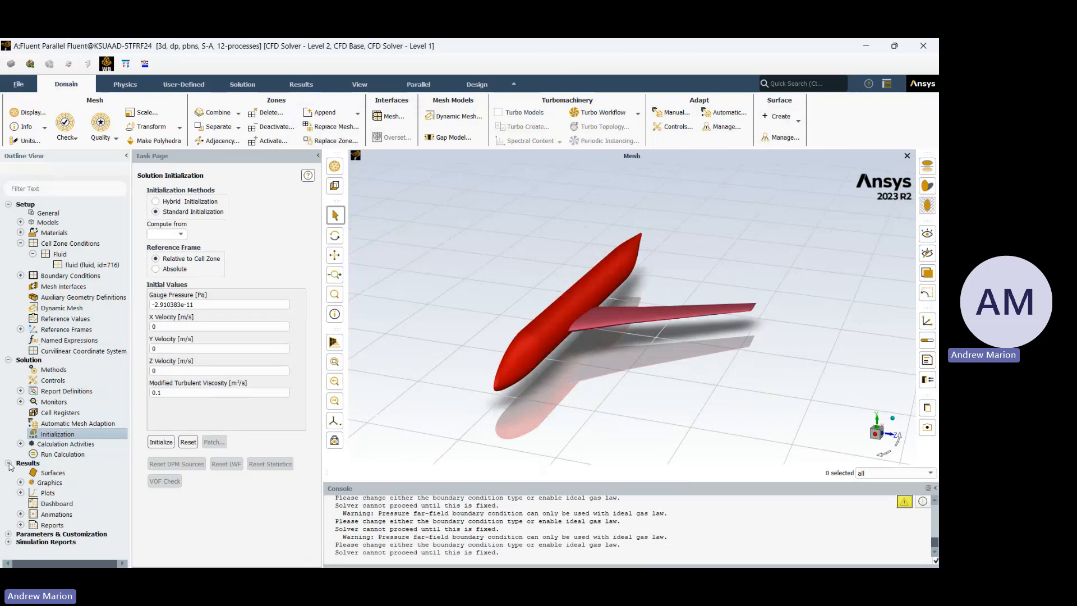
{"action": "left_click", "coordinate": [161, 204]}
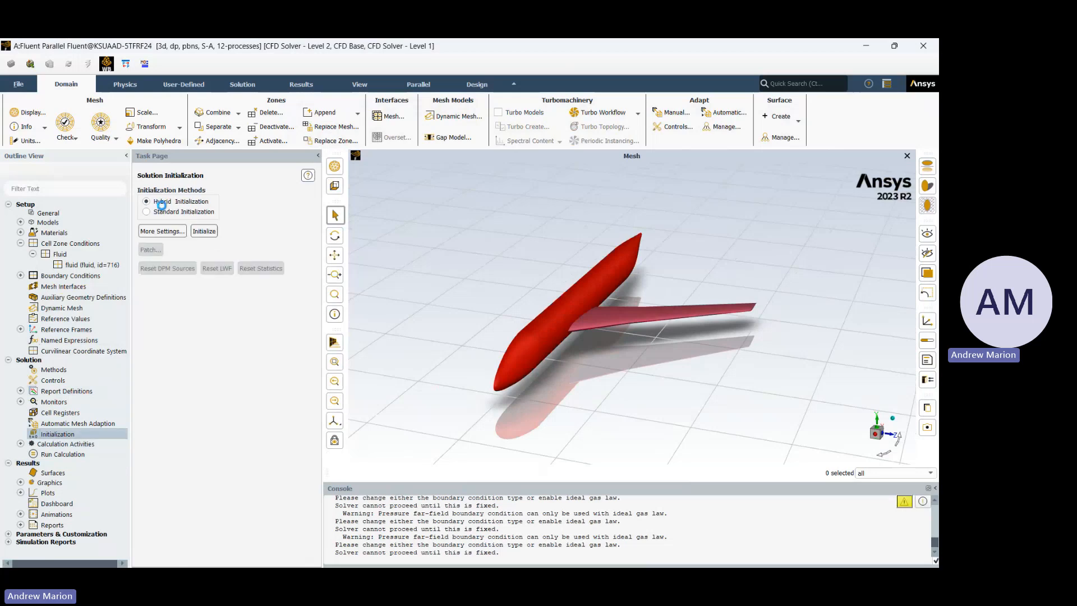
{"action": "left_click", "coordinate": [203, 210]}
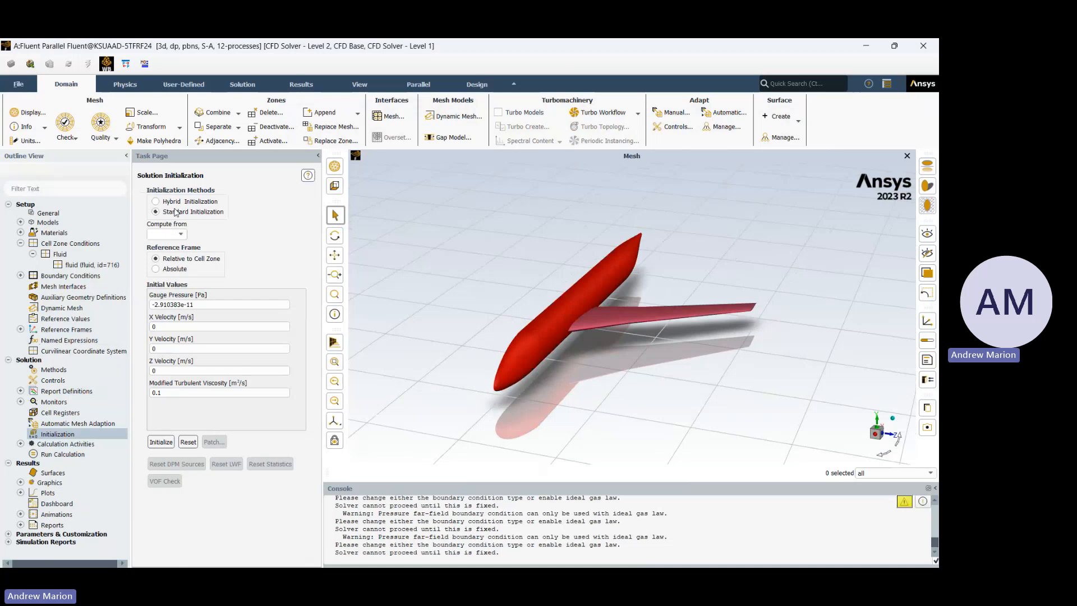
{"action": "left_click", "coordinate": [180, 235]}
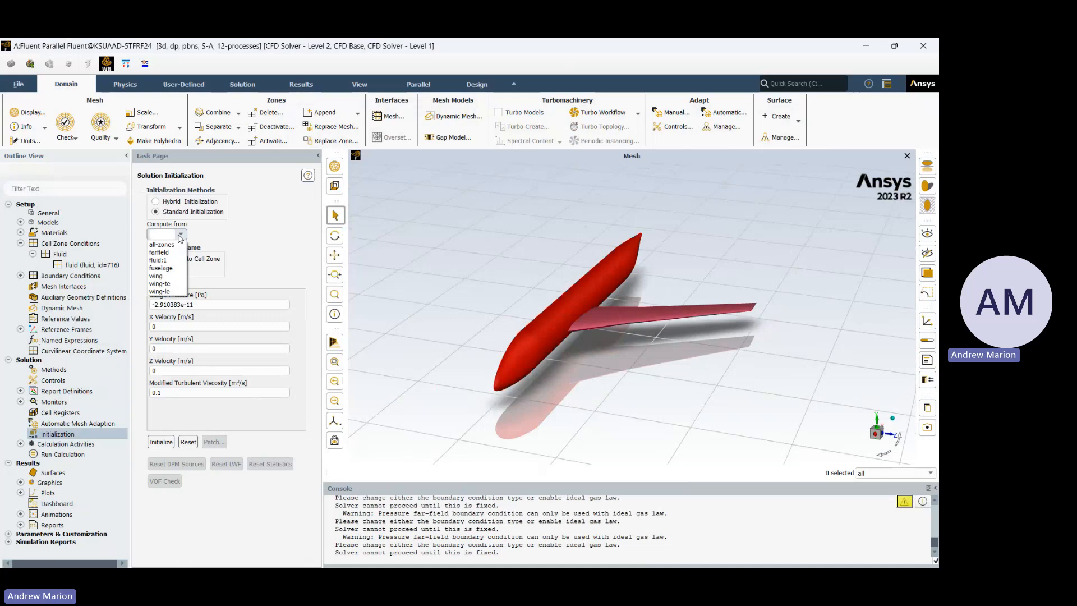
{"action": "left_click", "coordinate": [168, 254]}
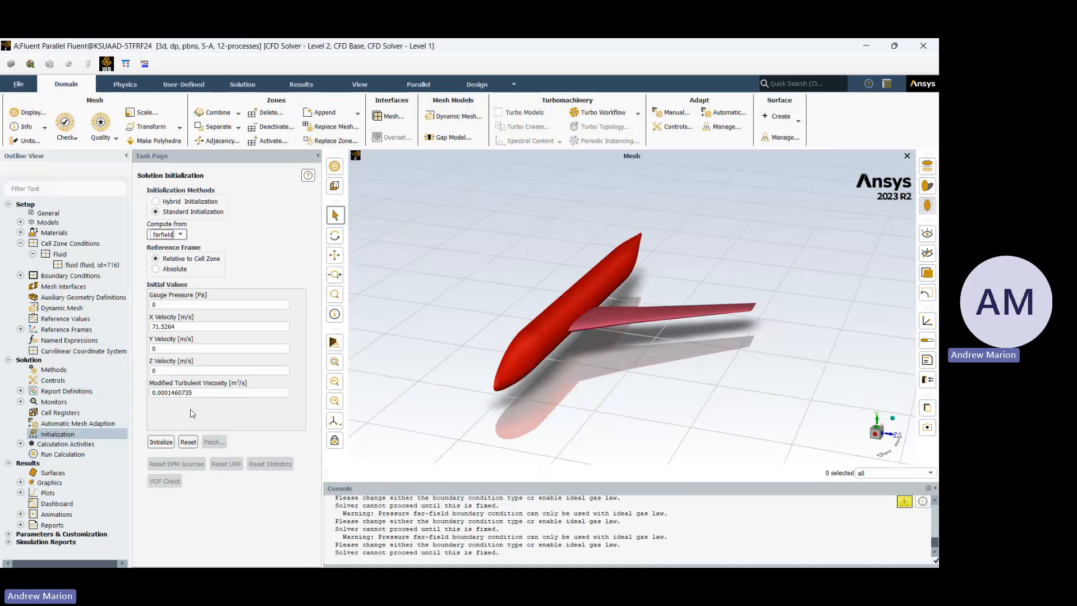
{"action": "left_click", "coordinate": [171, 443]}
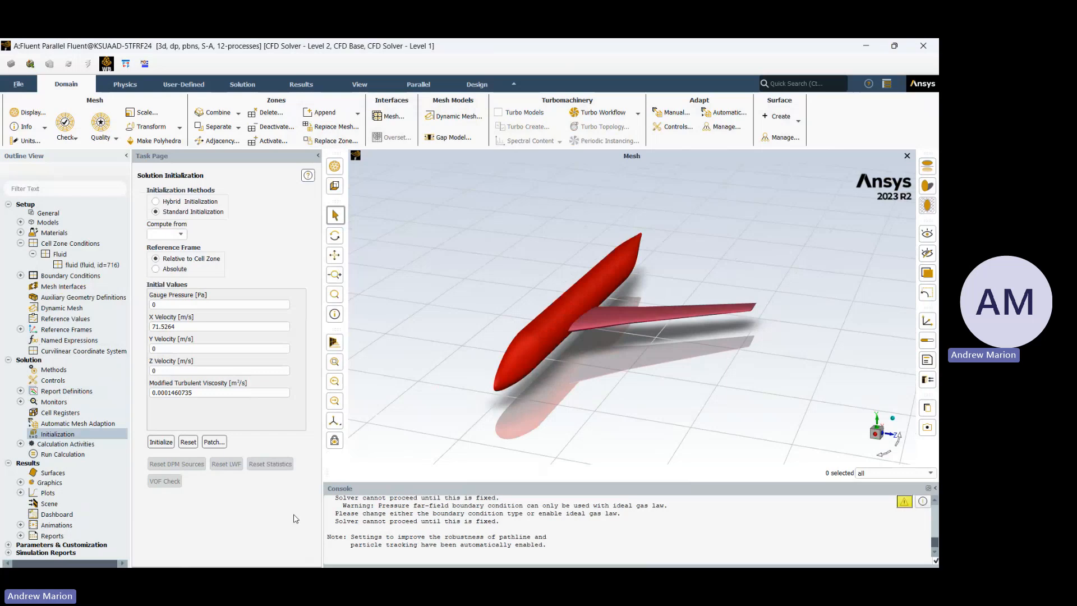
{"action": "scroll", "coordinate": [753, 329], "scroll_direction": "down", "scroll_amount": 2}
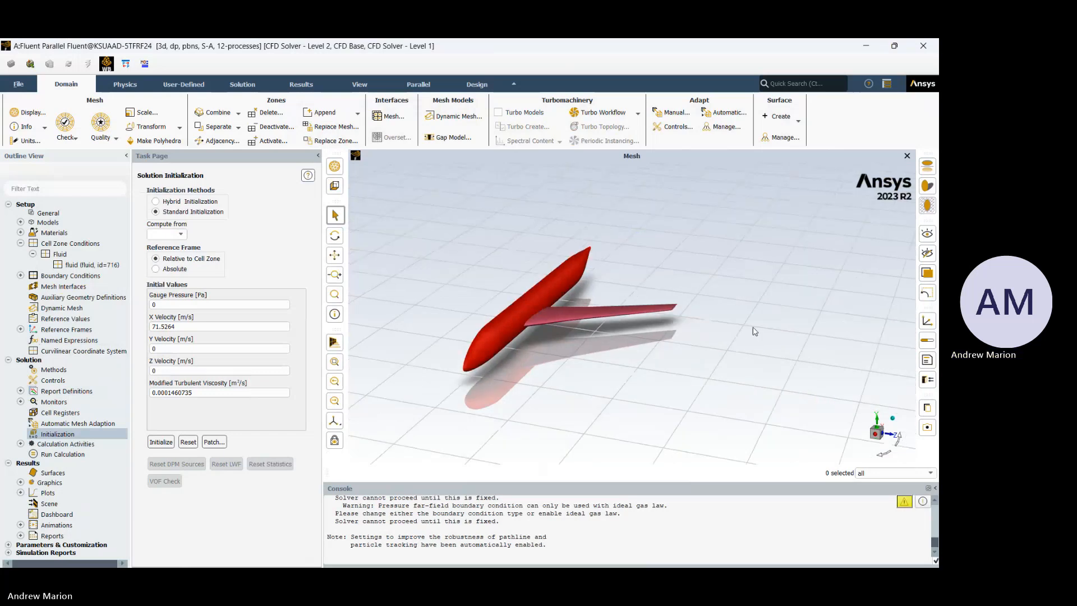
{"action": "scroll", "coordinate": [511, 365], "scroll_direction": "down", "scroll_amount": 3}
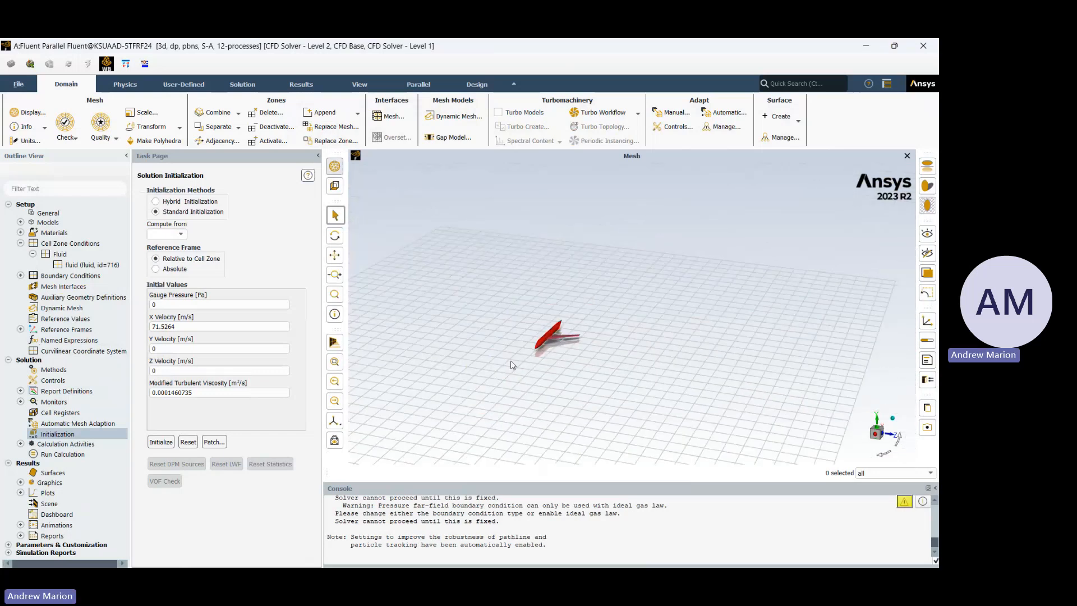
{"action": "scroll", "coordinate": [519, 365], "scroll_direction": "down", "scroll_amount": 3}
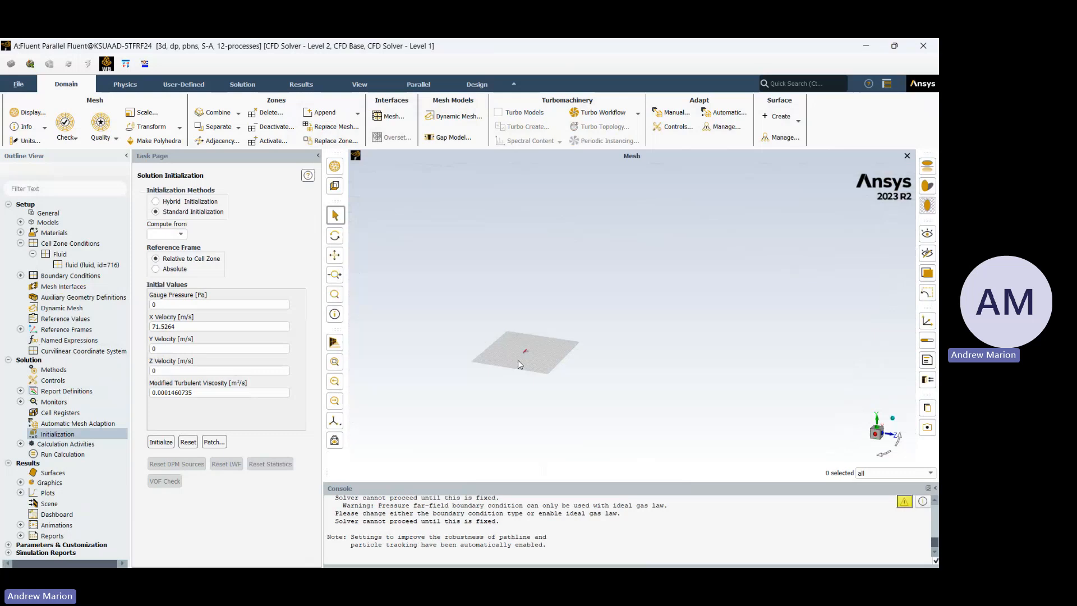
{"action": "scroll", "coordinate": [520, 365], "scroll_direction": "down", "scroll_amount": 2}
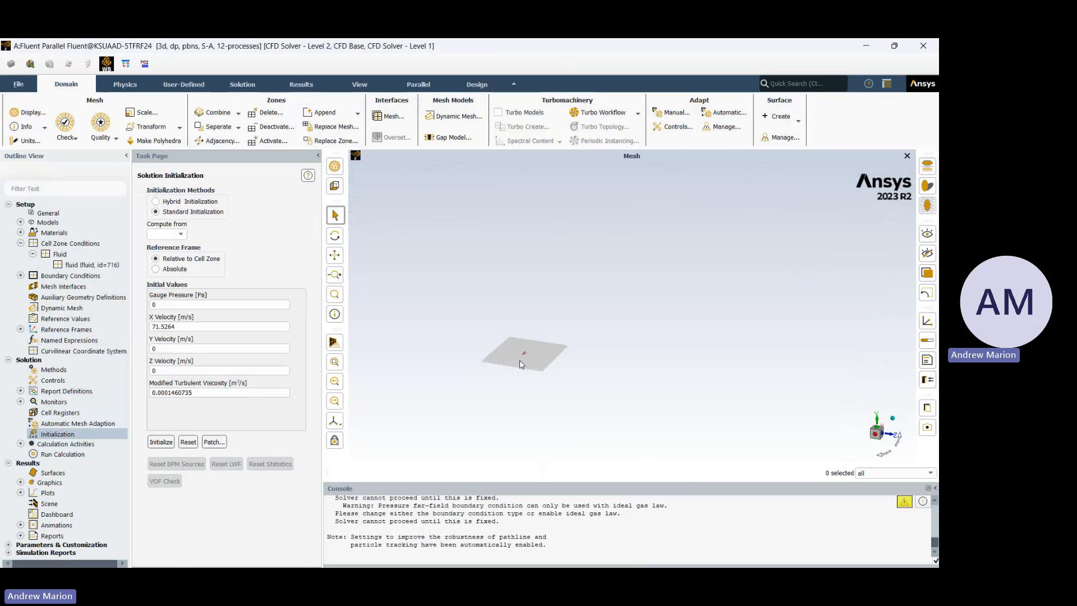
{"action": "left_click", "coordinate": [335, 273]}
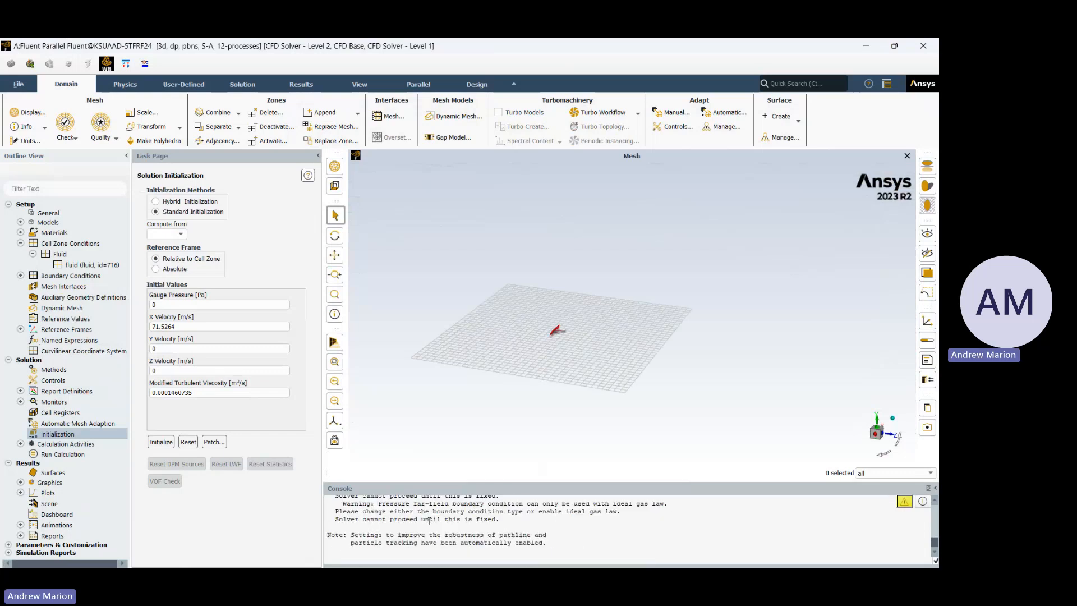
{"action": "left_click", "coordinate": [213, 443]}
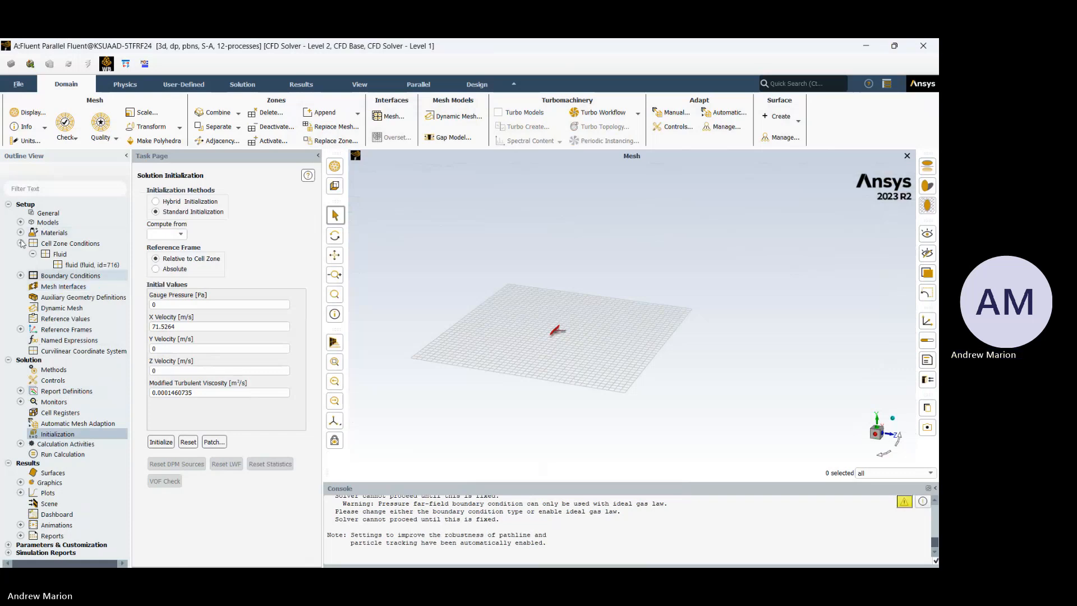
- Expand the boundary conditions and look over the inlet, symmetry and wall zones of the aircraft model
{"action": "left_click", "coordinate": [20, 275]}
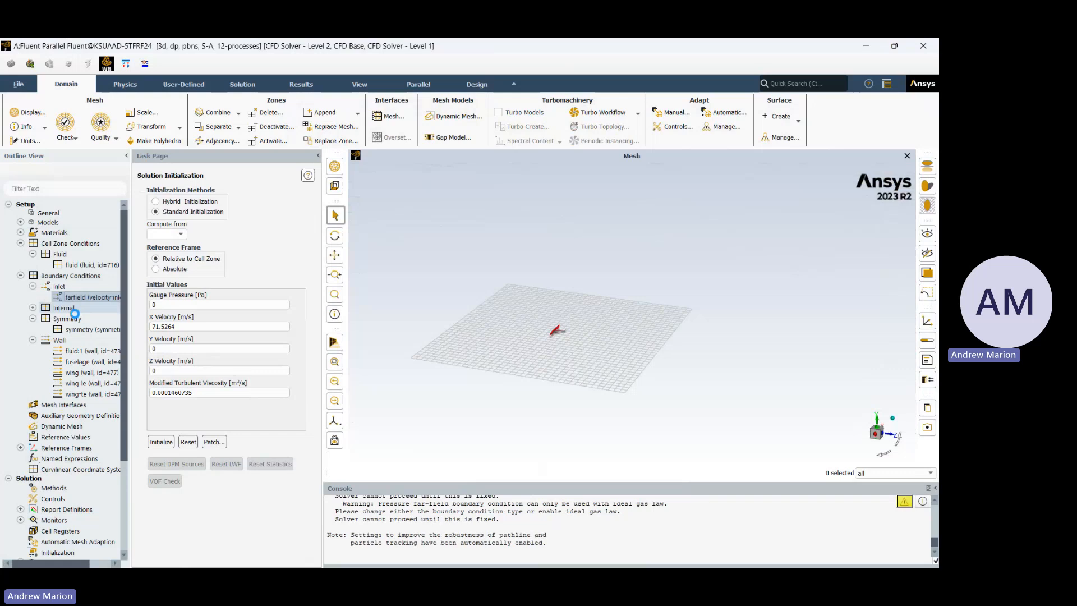
{"action": "scroll", "coordinate": [74, 313], "scroll_direction": "down", "scroll_amount": 4}
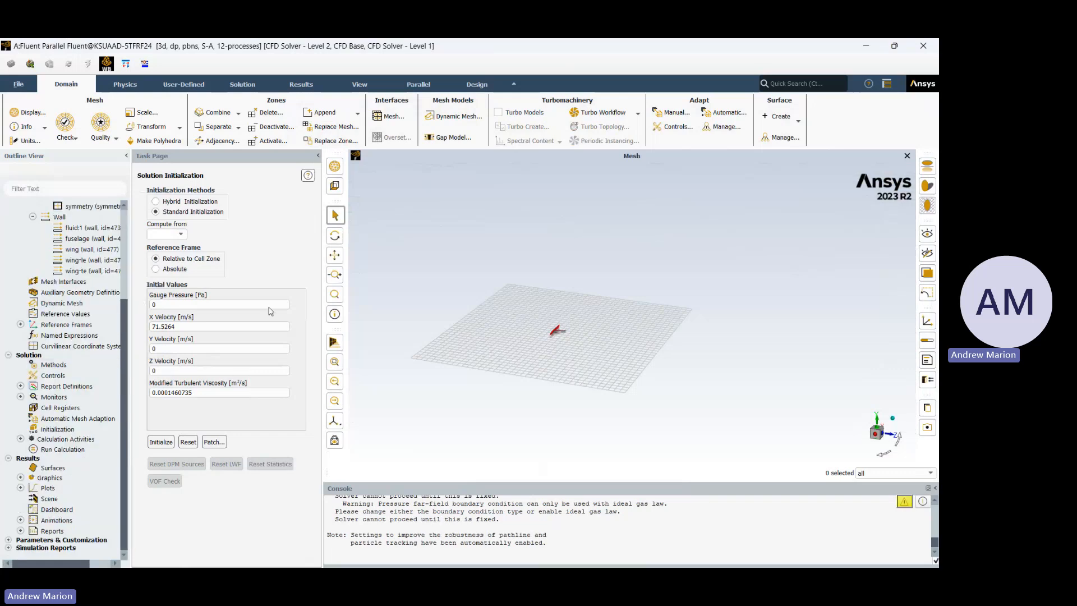
{"action": "scroll", "coordinate": [570, 325], "scroll_direction": "up", "scroll_amount": 3}
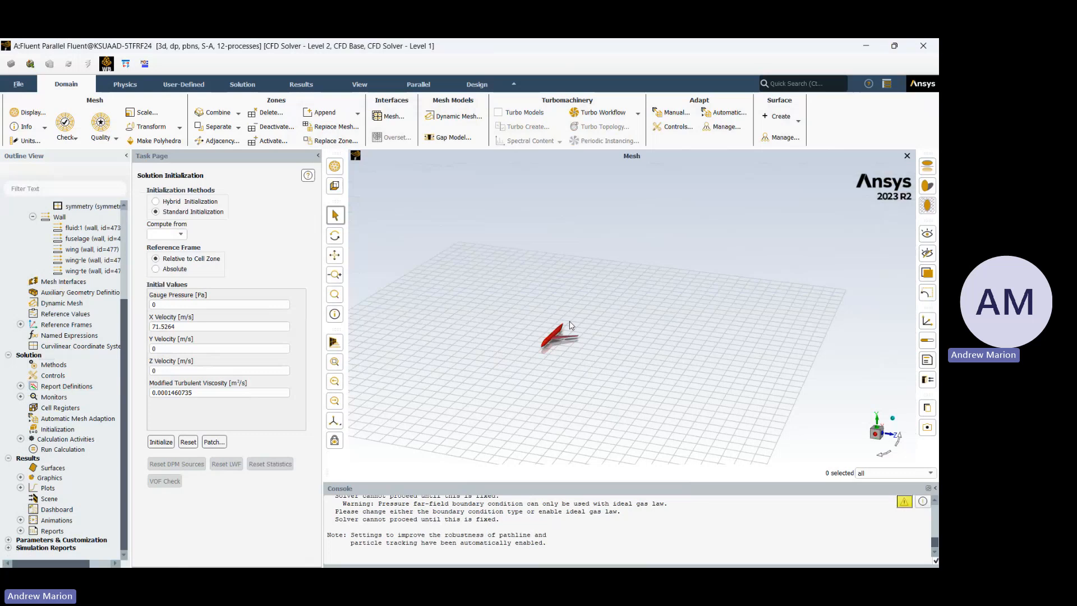
{"action": "scroll", "coordinate": [571, 325], "scroll_direction": "up", "scroll_amount": 1}
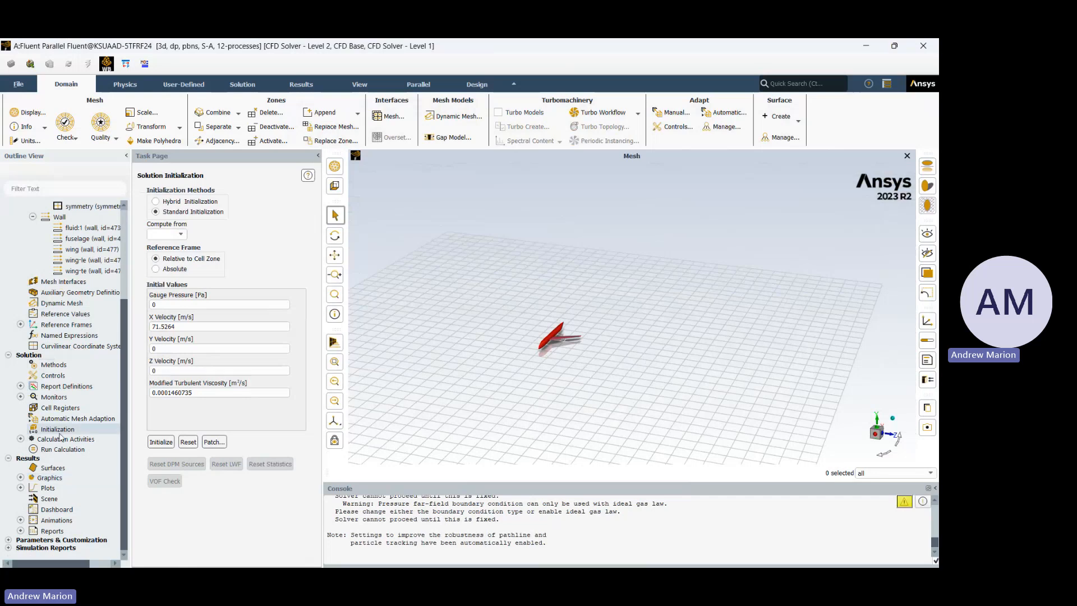
{"action": "scroll", "coordinate": [60, 270], "scroll_direction": "up", "scroll_amount": 4}
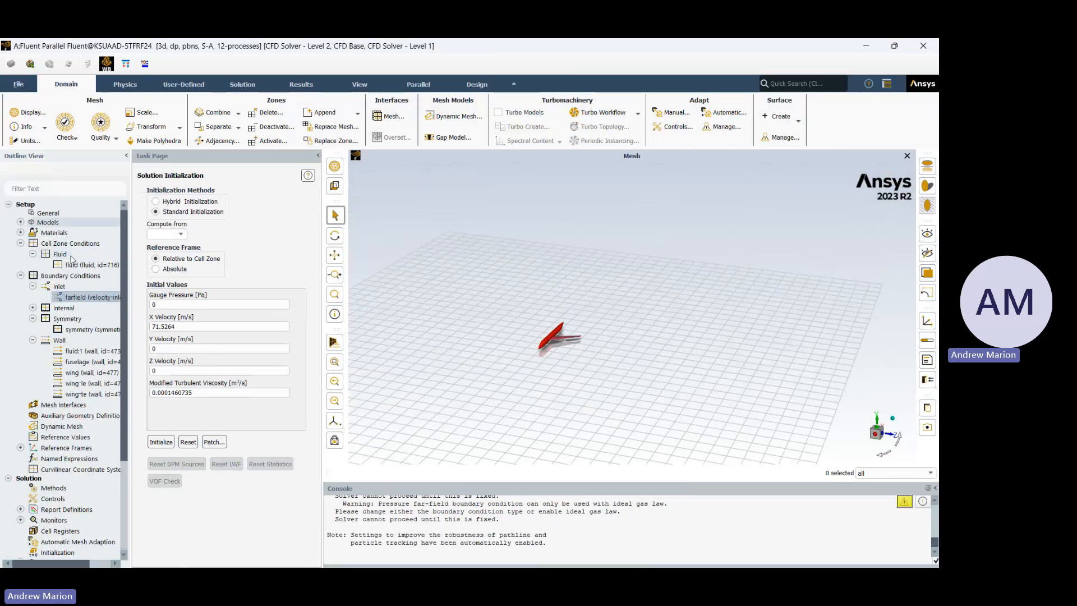
- Review the general solver settings, then the enabled physics models and the properties of the air material
{"action": "left_click", "coordinate": [47, 214]}
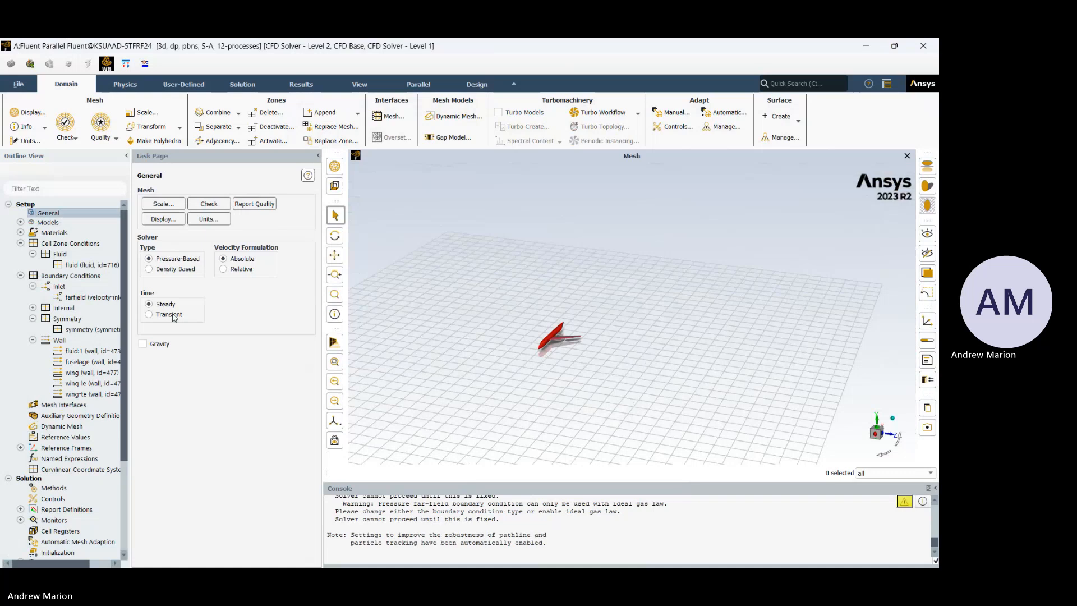
{"action": "left_click", "coordinate": [20, 222]}
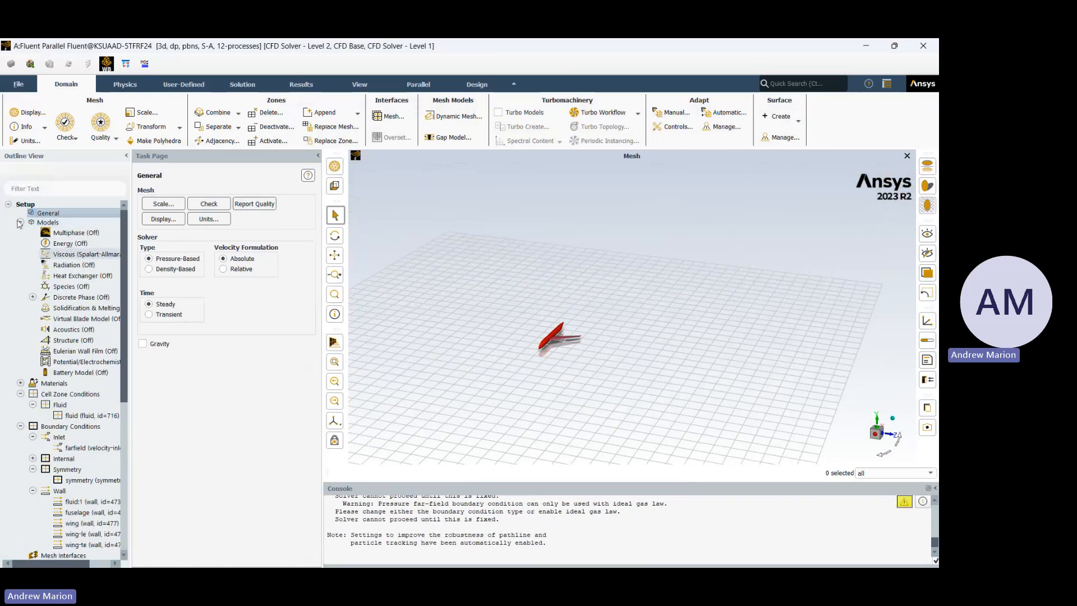
{"action": "left_click", "coordinate": [66, 256]}
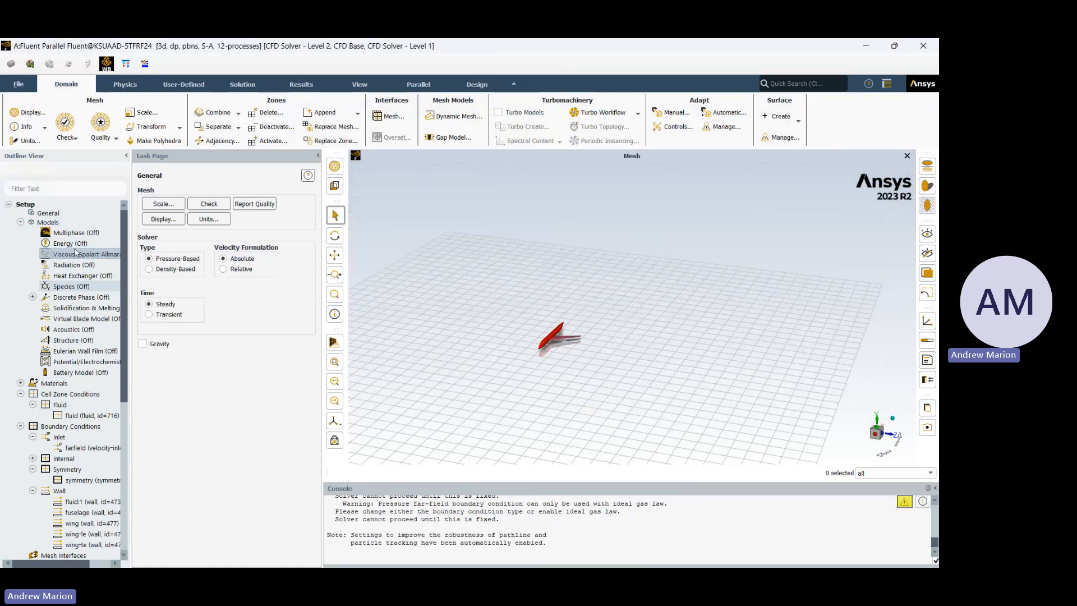
{"action": "double_click", "coordinate": [77, 382]}
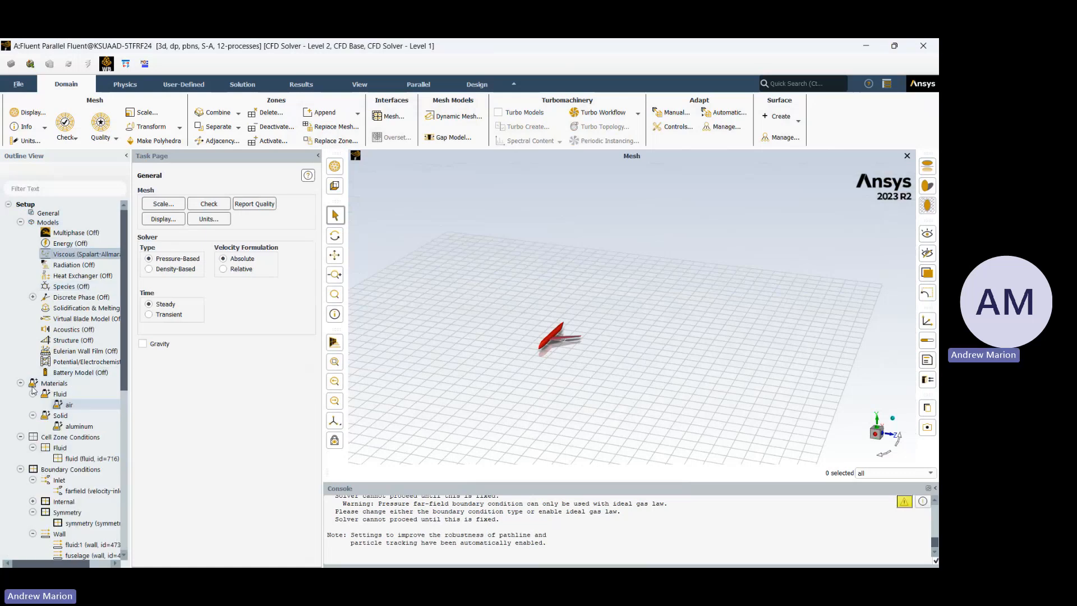
{"action": "double_click", "coordinate": [69, 405]}
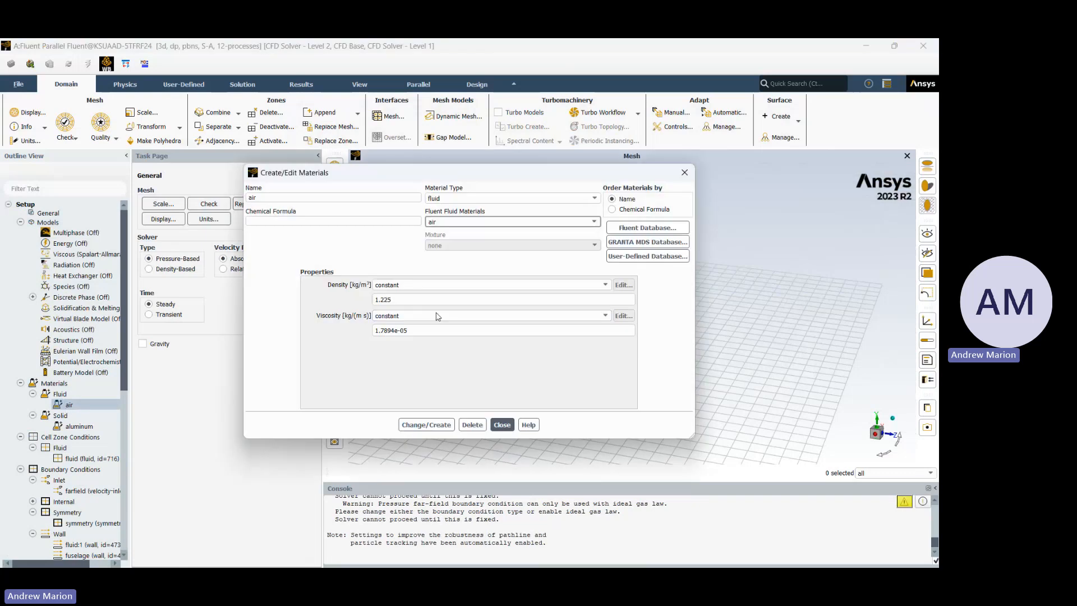
{"action": "left_click", "coordinate": [685, 172]}
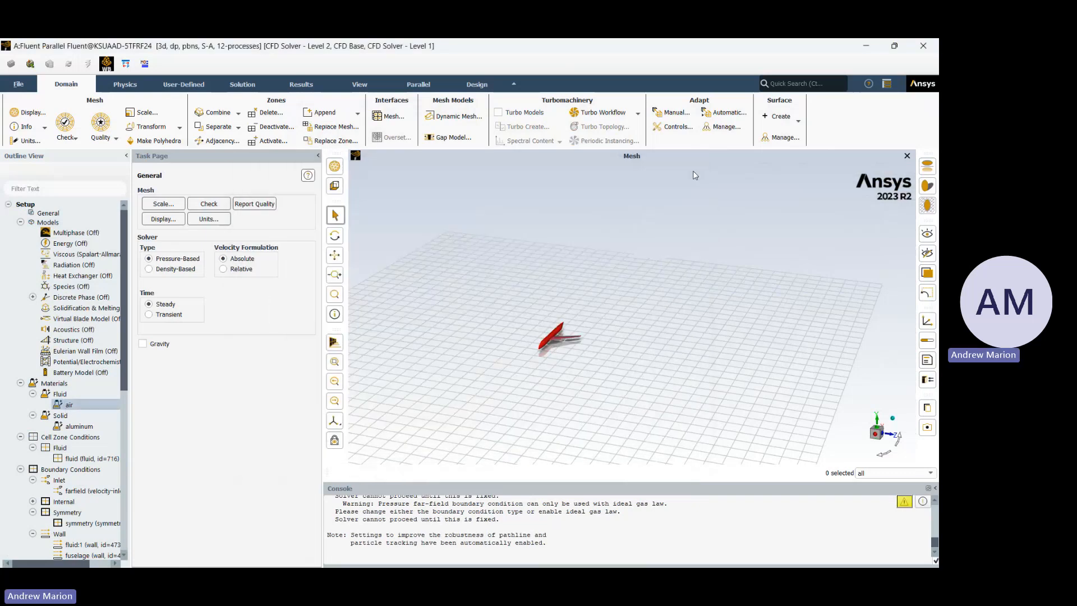
- Review the momentum and turbulence settings of the farfield velocity inlet without changing them
{"action": "scroll", "coordinate": [36, 368], "scroll_direction": "down", "scroll_amount": 1}
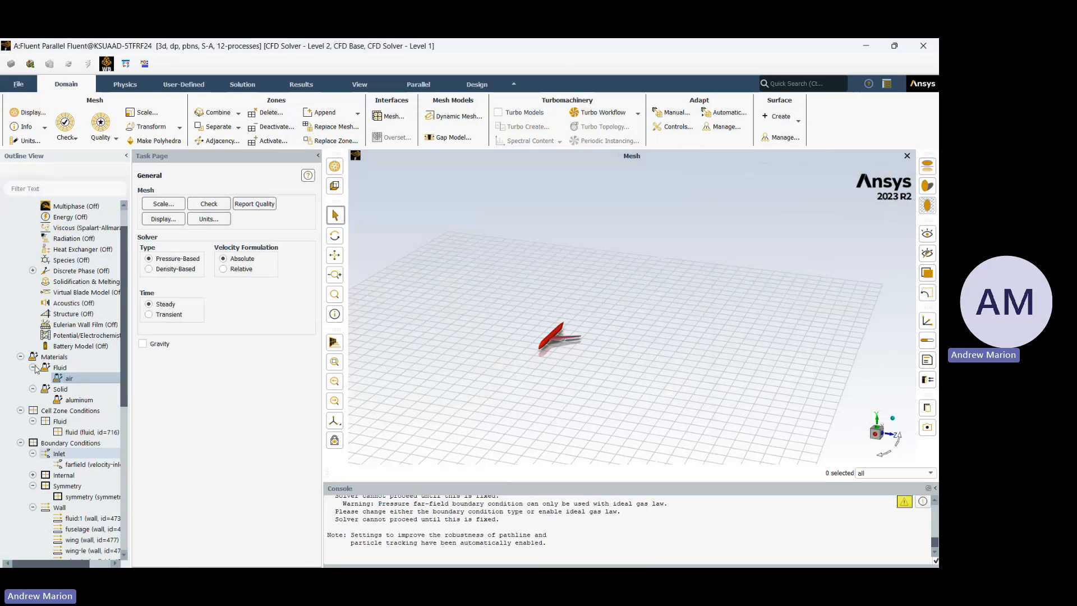
{"action": "scroll", "coordinate": [36, 368], "scroll_direction": "down", "scroll_amount": 2}
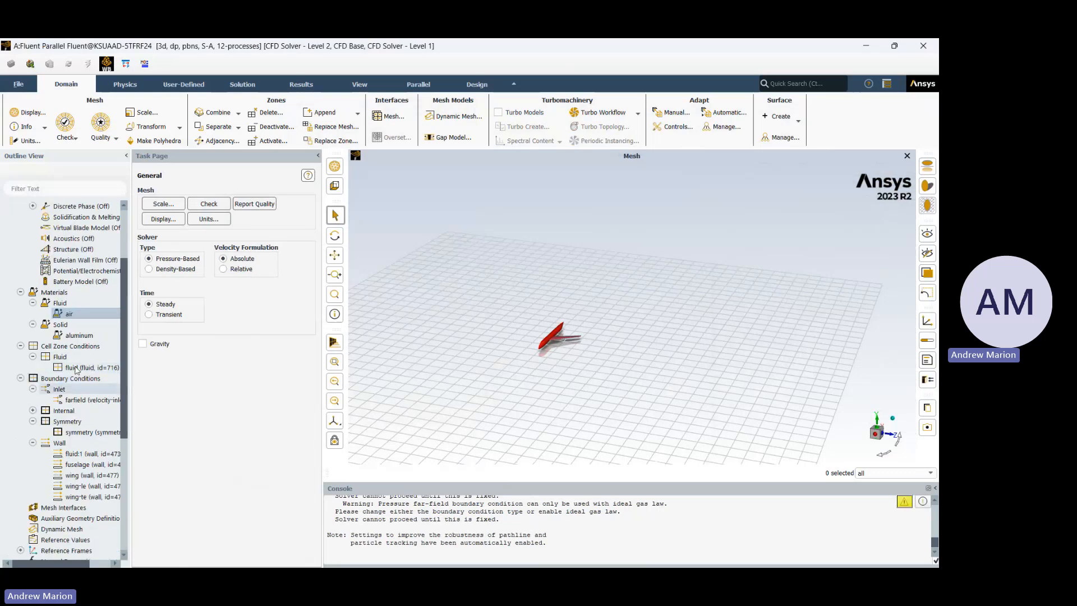
{"action": "left_click", "coordinate": [72, 400]}
{"action": "double_click", "coordinate": [73, 400]}
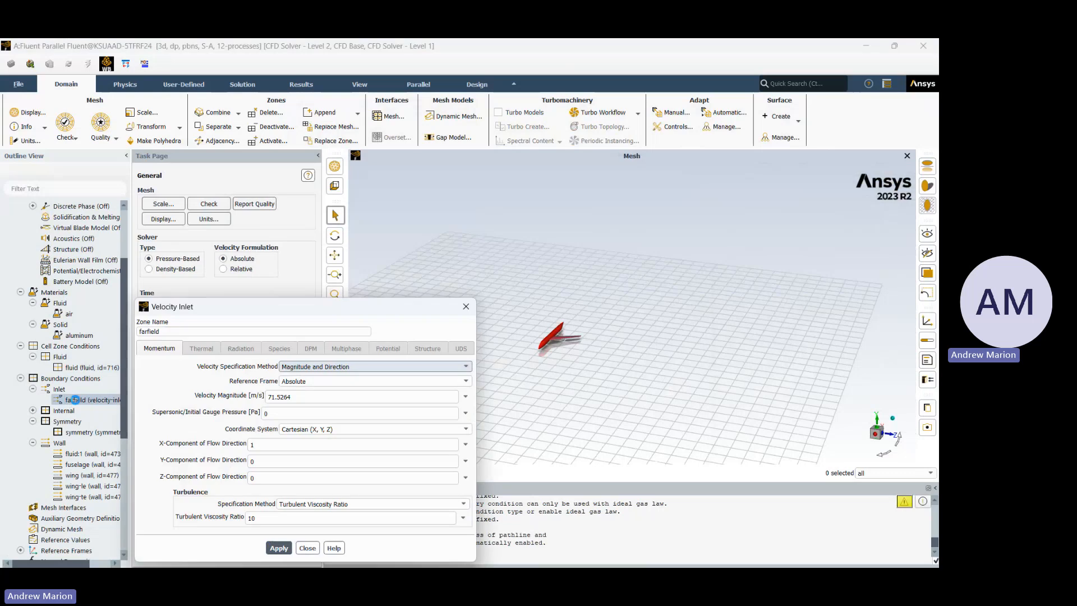
{"action": "left_click", "coordinate": [301, 397]}
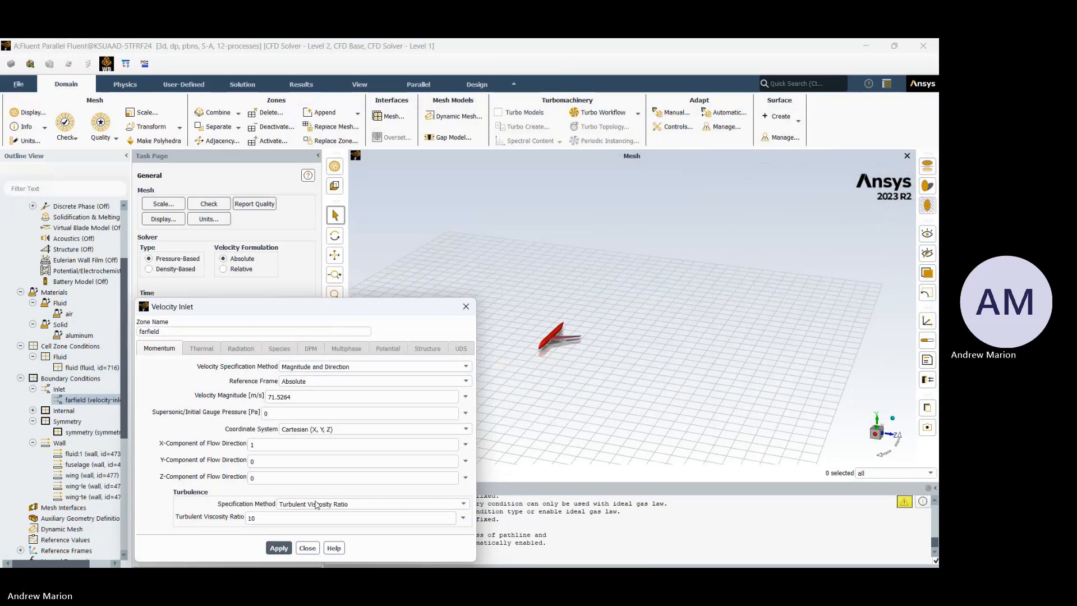
{"action": "left_click", "coordinate": [466, 305]}
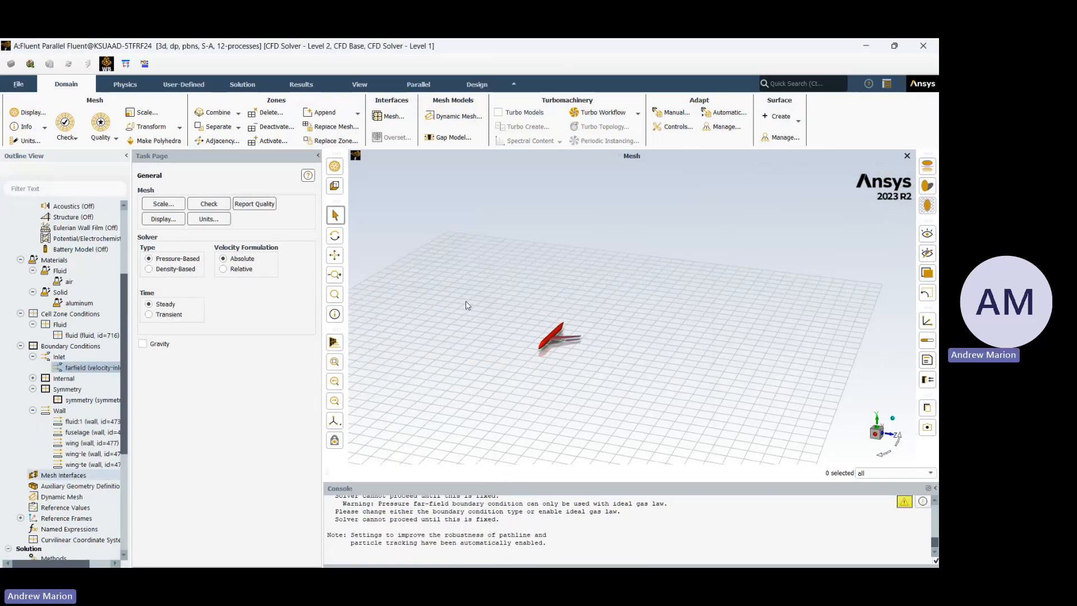
- Check the reference values and the solution methods and controls
{"action": "scroll", "coordinate": [54, 470], "scroll_direction": "down", "scroll_amount": 3}
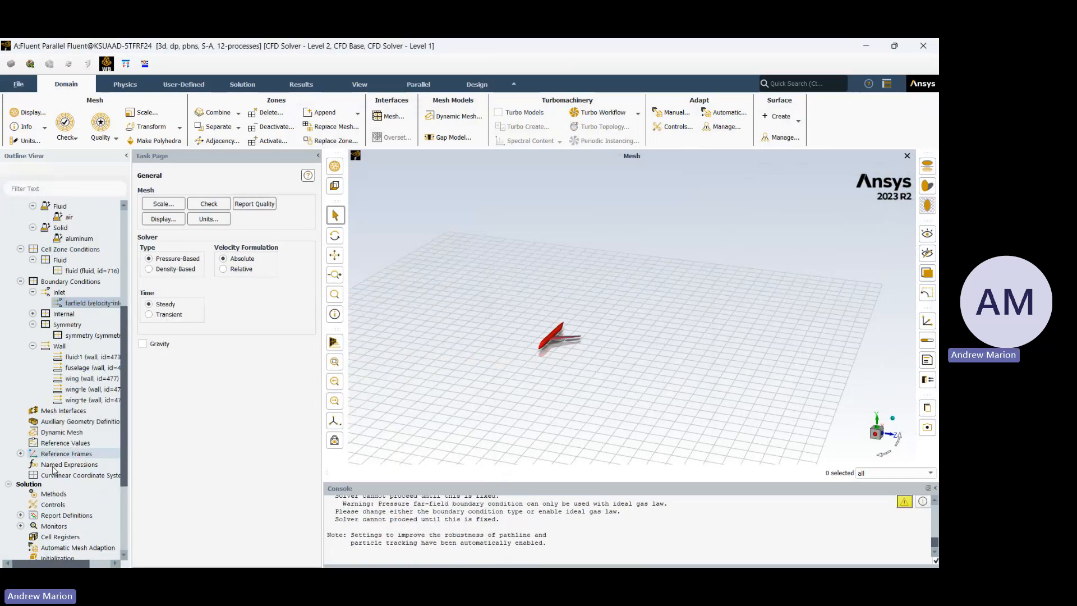
{"action": "left_click", "coordinate": [65, 443]}
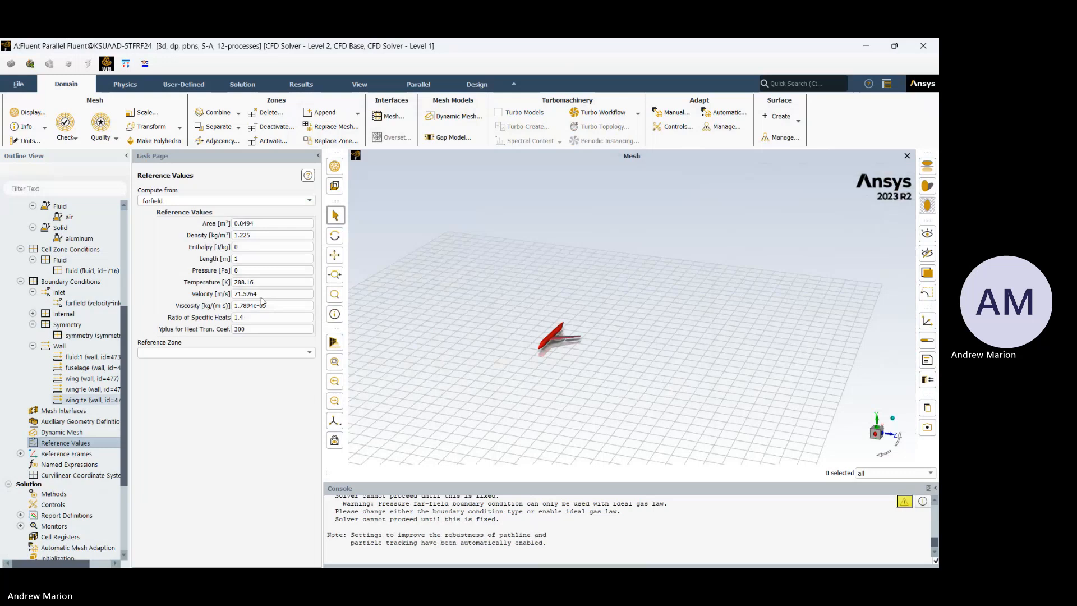
{"action": "scroll", "coordinate": [74, 470], "scroll_direction": "down", "scroll_amount": 2}
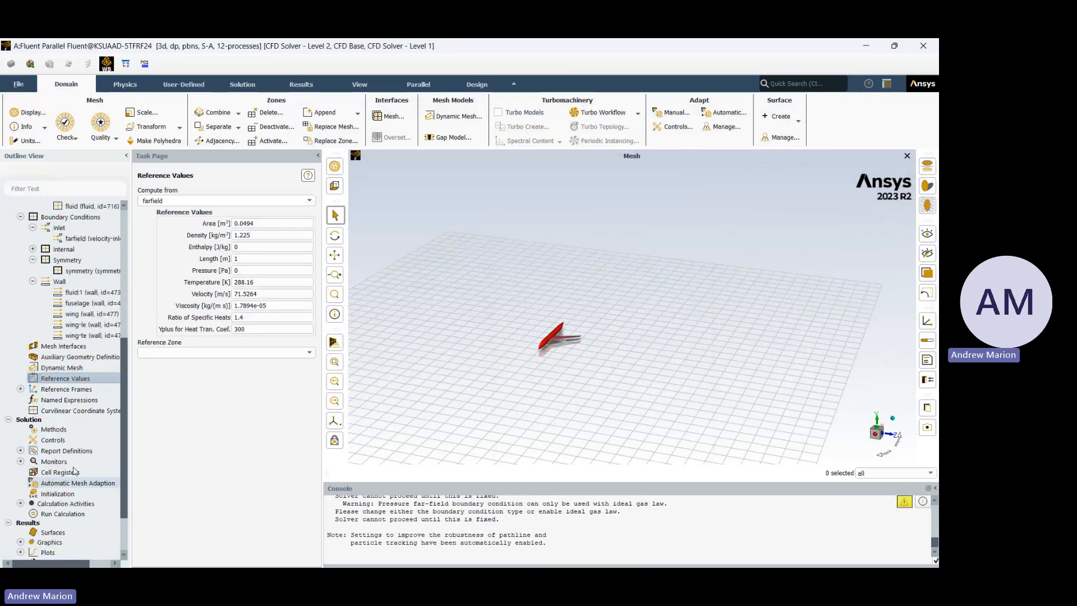
{"action": "left_click", "coordinate": [53, 429]}
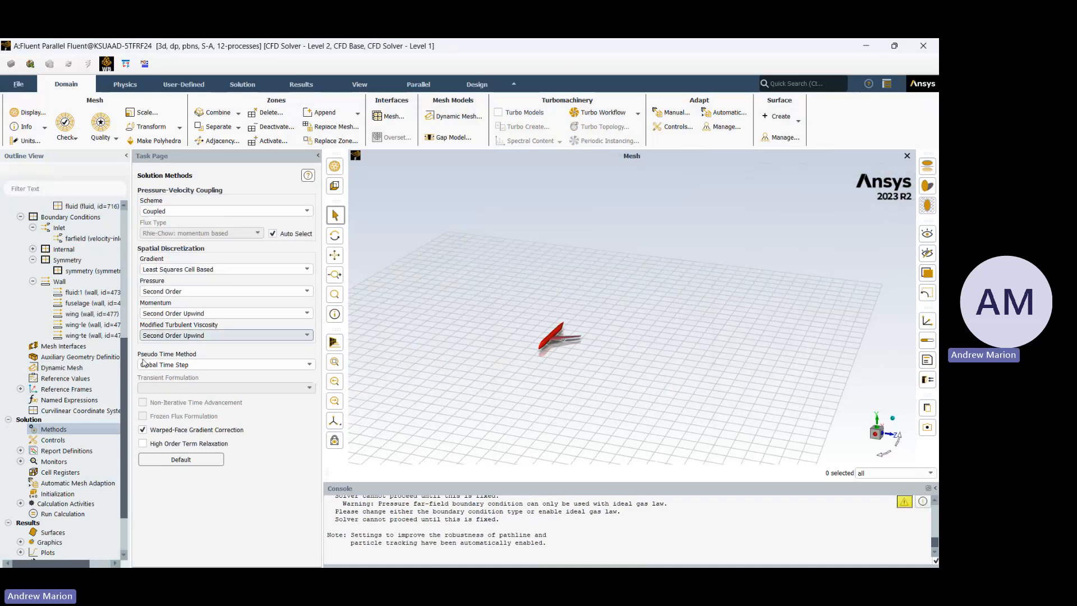
{"action": "left_click", "coordinate": [72, 439]}
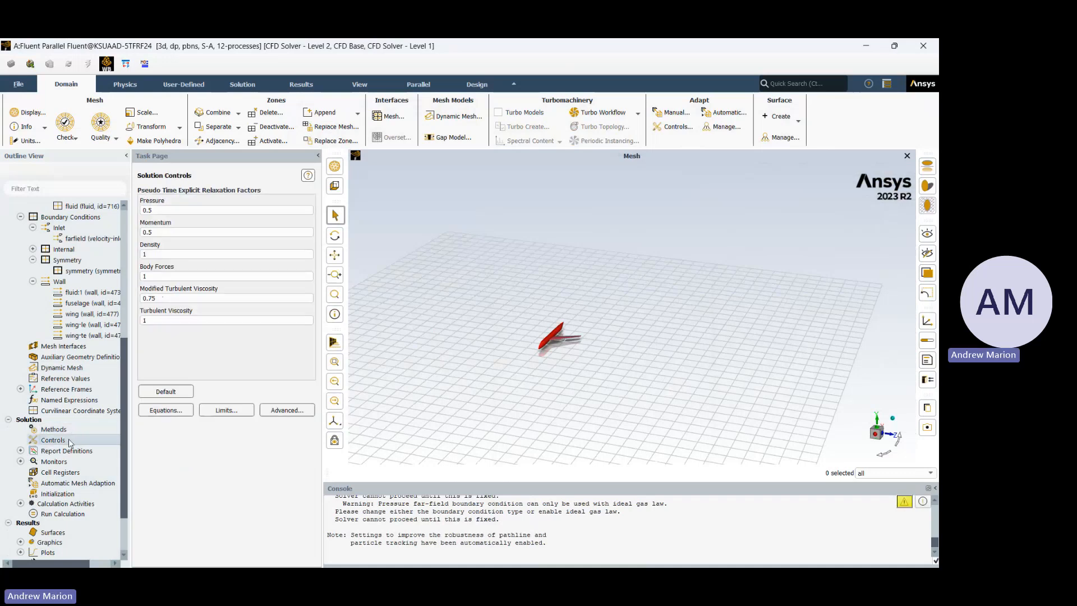
- Check the convergence criteria in the residual monitor settings
{"action": "scroll", "coordinate": [80, 437], "scroll_direction": "down", "scroll_amount": 1}
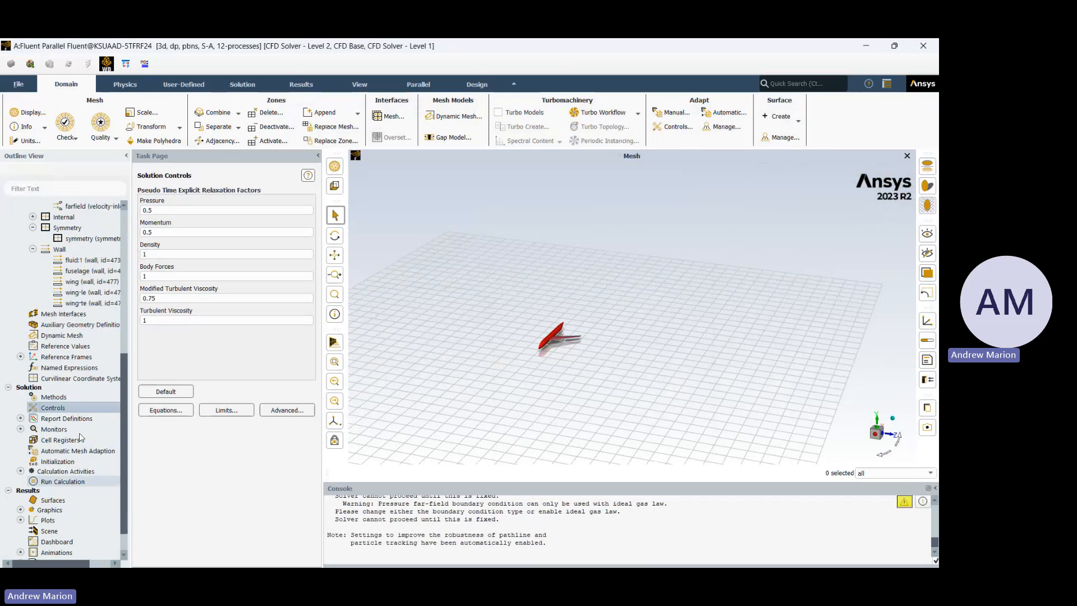
{"action": "left_click", "coordinate": [21, 429]}
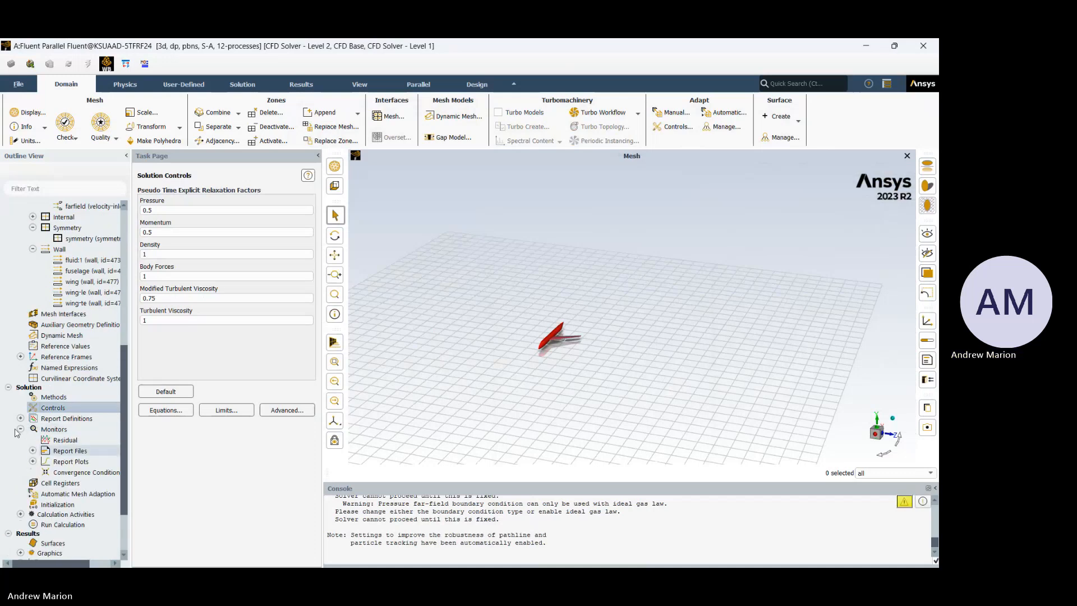
{"action": "double_click", "coordinate": [61, 440]}
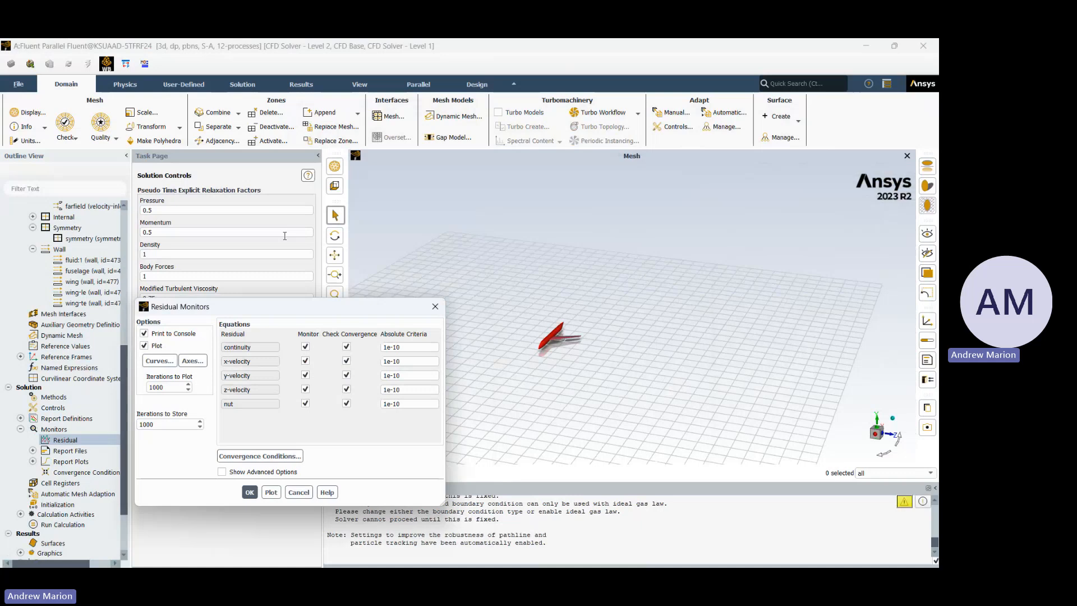
{"action": "left_click", "coordinate": [436, 307]}
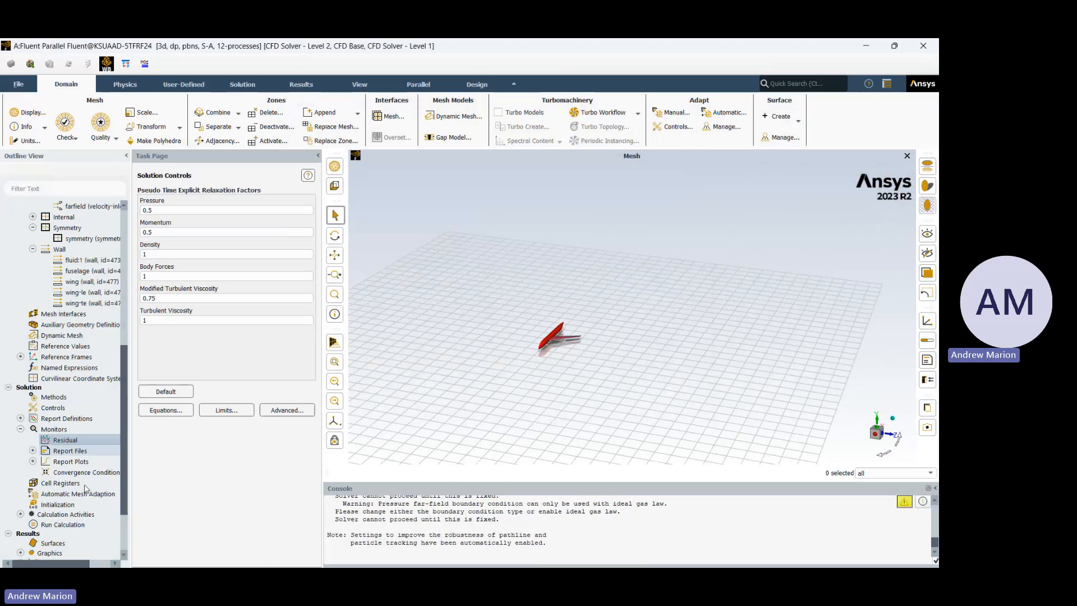
- Set the number of iterations for the calculation run to 1000
{"action": "scroll", "coordinate": [122, 481], "scroll_direction": "down", "scroll_amount": 1}
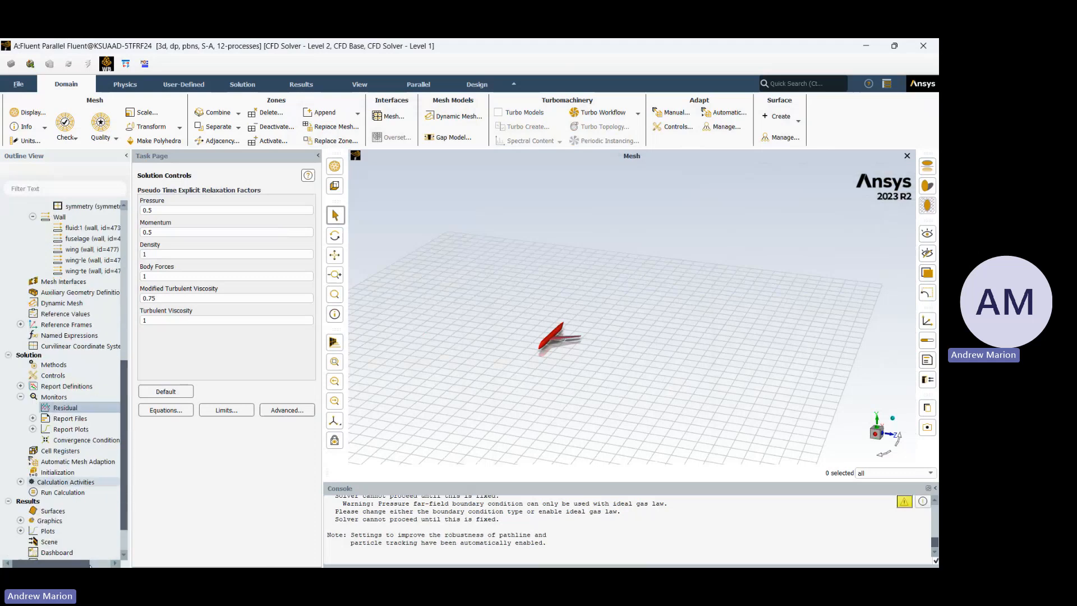
{"action": "left_click", "coordinate": [50, 493]}
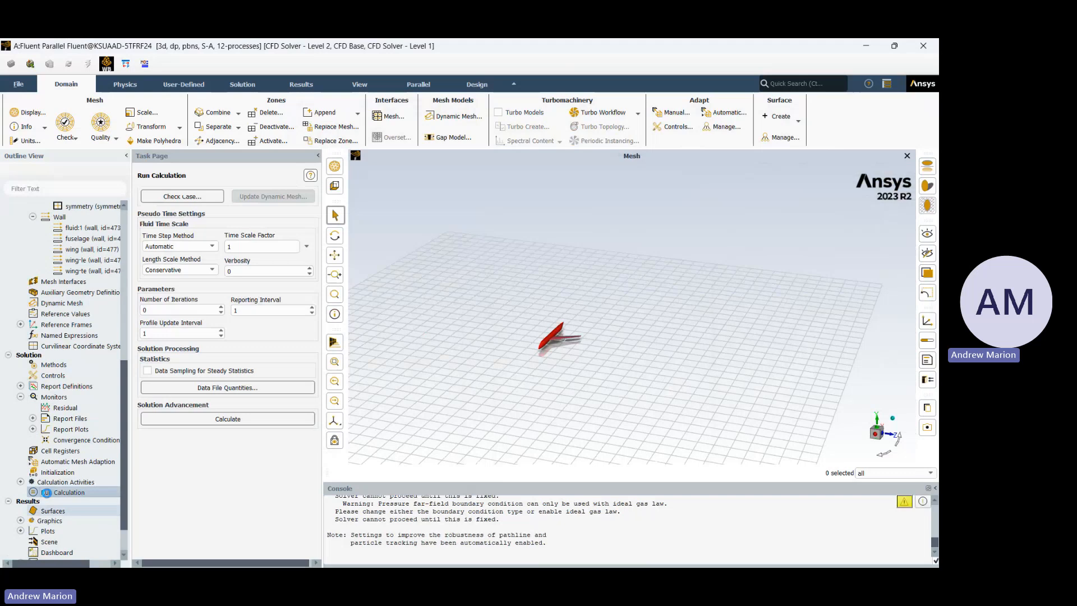
{"action": "double_click", "coordinate": [173, 310]}
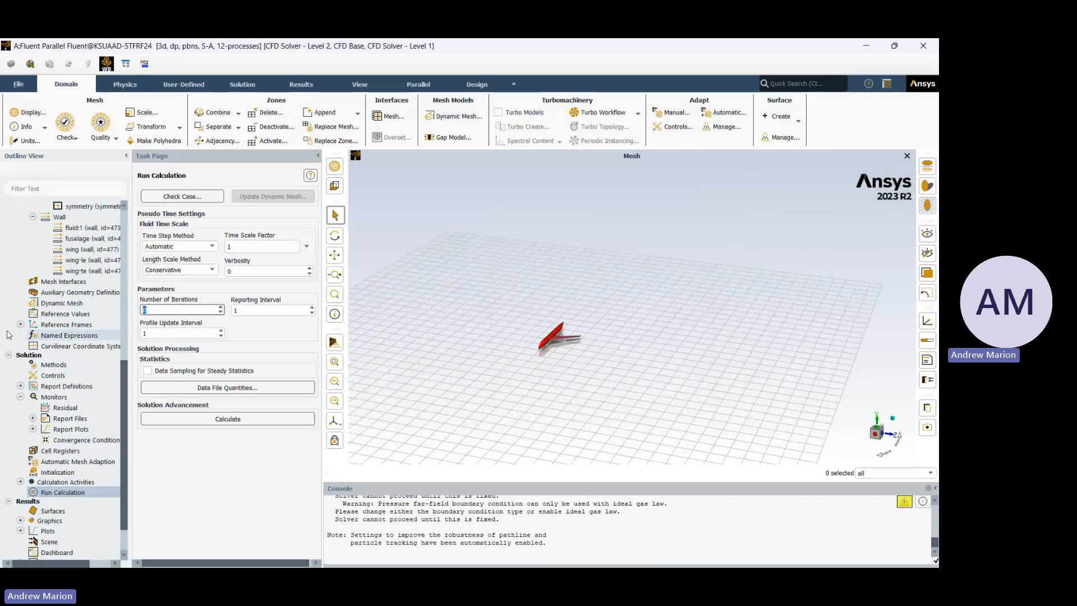
{"action": "type", "text": "100000000000"}
{"action": "type", "text": "00"}
{"action": "key", "text": "BackSpace"}
{"action": "key", "text": "BackSpace"}
{"action": "key", "text": "BackSpace"}
{"action": "key", "text": "BackSpace"}
{"action": "key", "text": "BackSpace"}
{"action": "key", "text": "BackSpace"}
{"action": "key", "text": "BackSpace"}
{"action": "key", "text": "BackSpace"}
{"action": "key", "text": "BackSpace"}
{"action": "key", "text": "BackSpace"}
{"action": "left_click", "coordinate": [276, 311]}
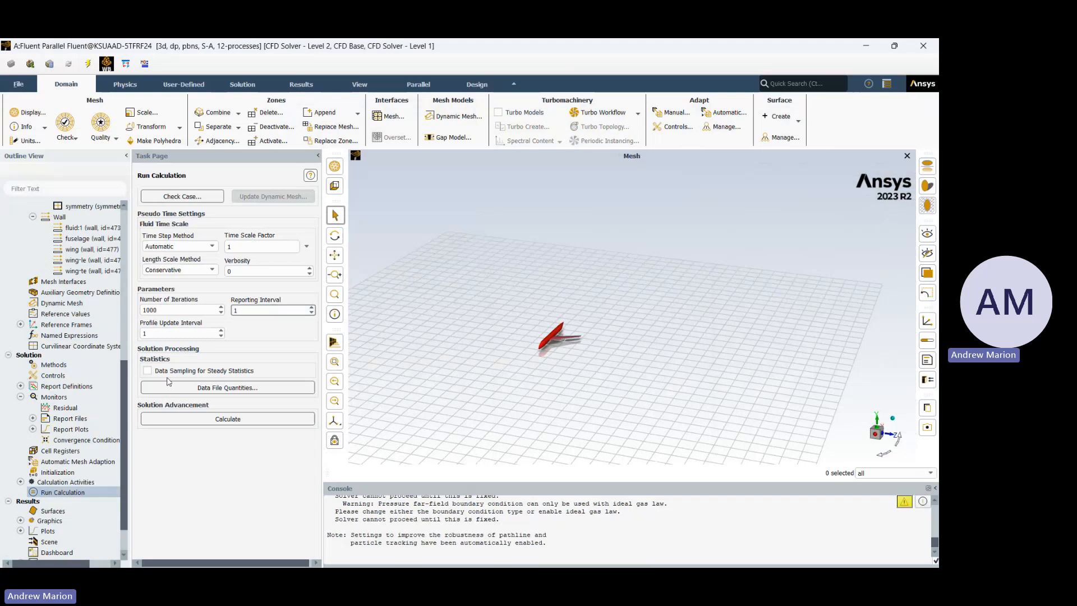
- Start the calculation and view the drag report plot and the scaled residuals as it runs
{"action": "left_click", "coordinate": [157, 422]}
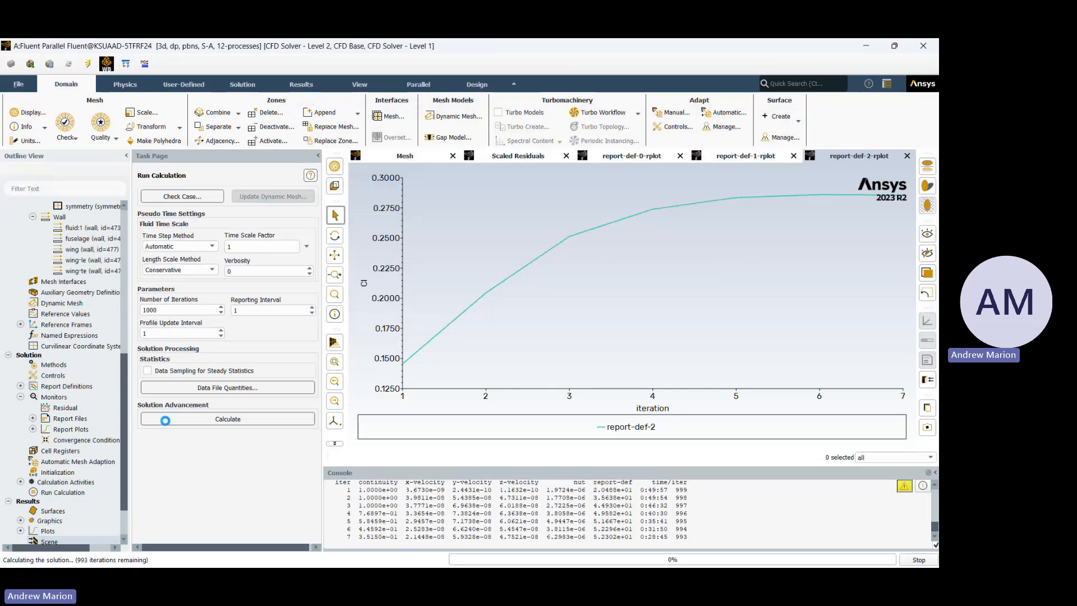
{"action": "left_click", "coordinate": [742, 159]}
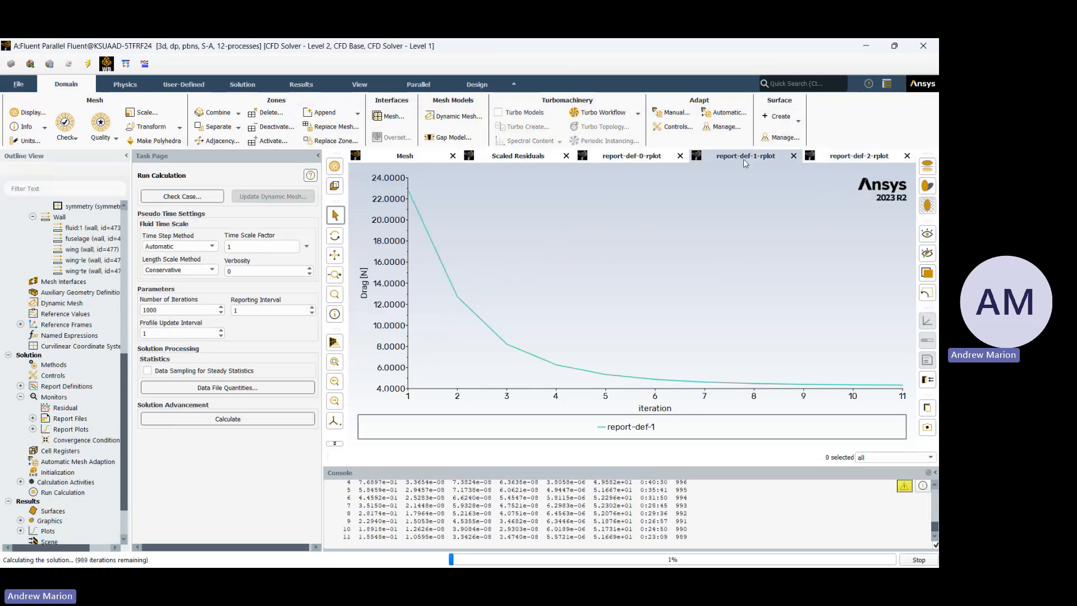
{"action": "left_click", "coordinate": [522, 157]}
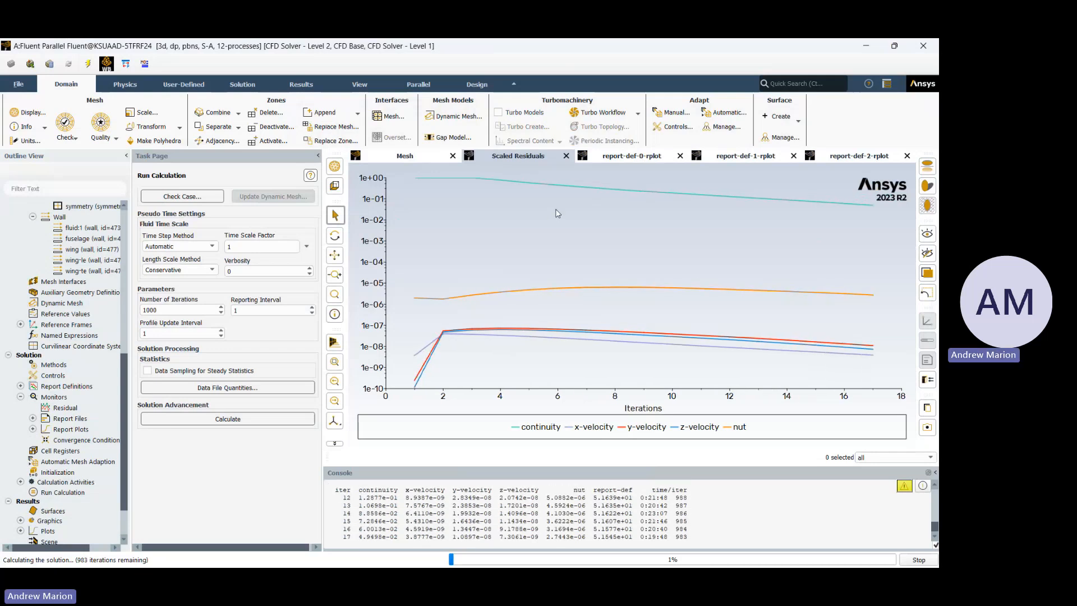
- Monitor the lift and drag report plots and the scaled residuals during the early iterations of the running calculation
{"action": "left_click", "coordinate": [651, 159]}
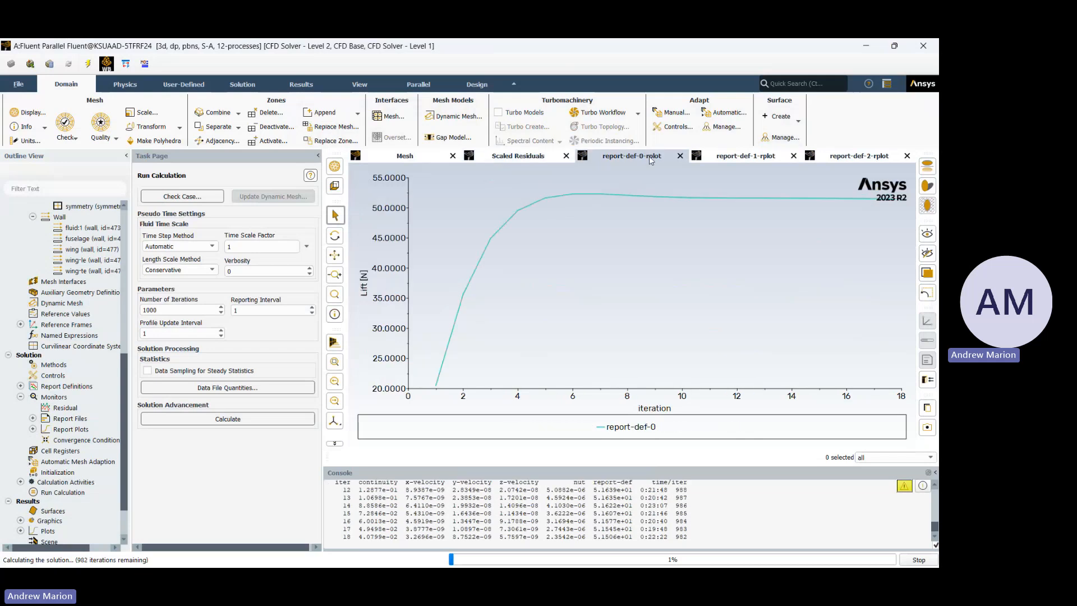
{"action": "left_click", "coordinate": [730, 160]}
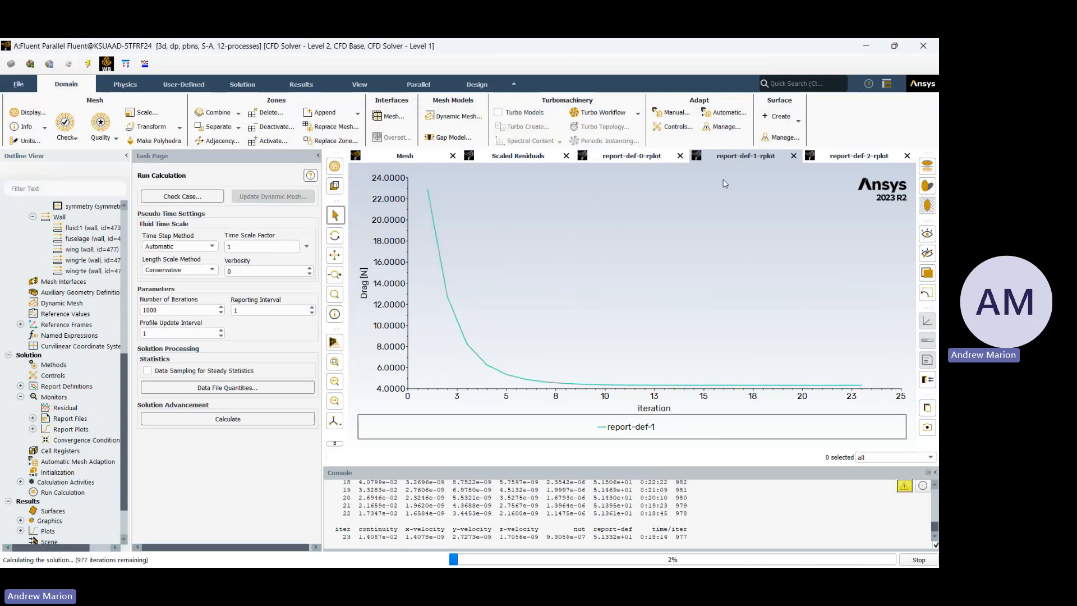
{"action": "left_click", "coordinate": [518, 157]}
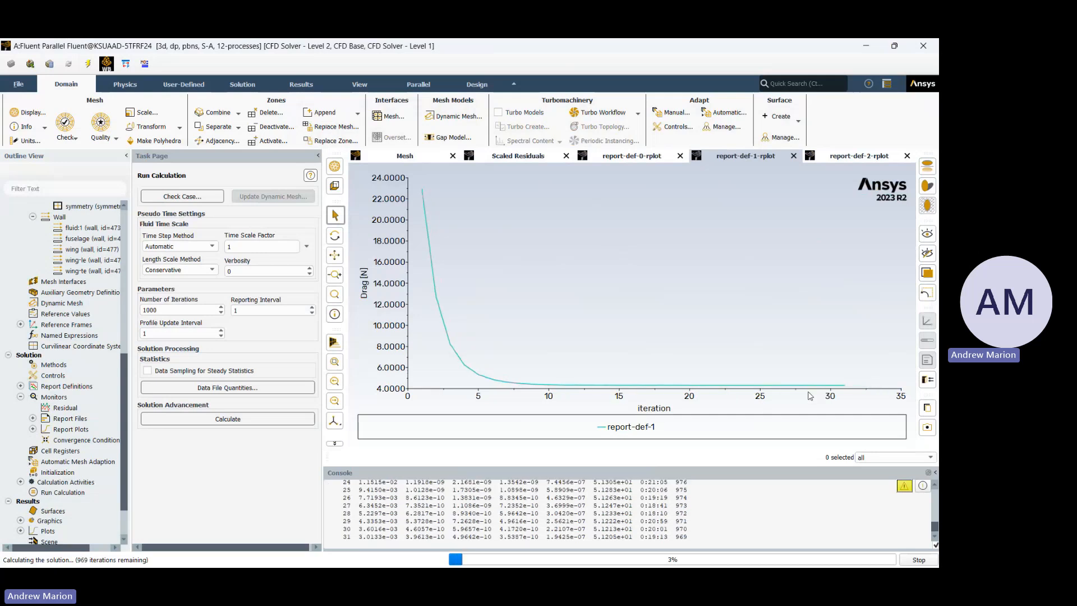
{"action": "left_click", "coordinate": [518, 155]}
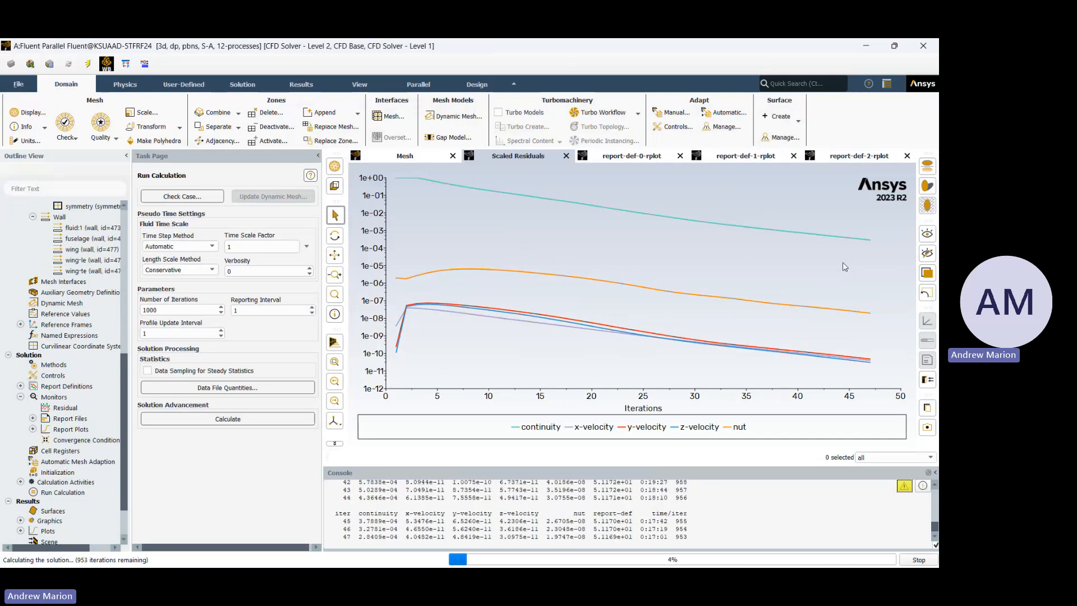
{"action": "left_click", "coordinate": [631, 156]}
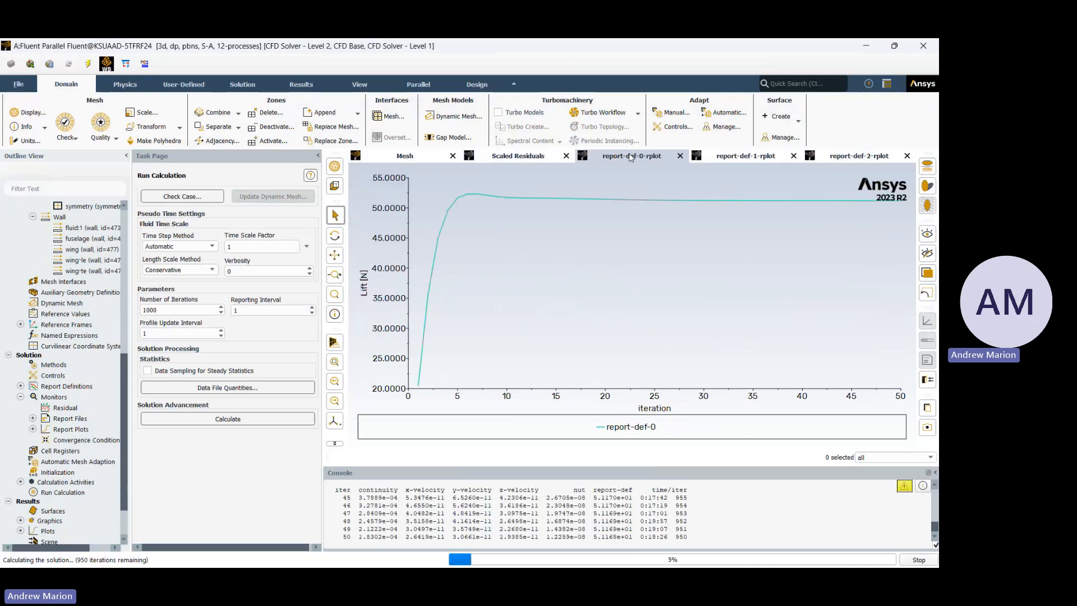
{"action": "left_click", "coordinate": [493, 162]}
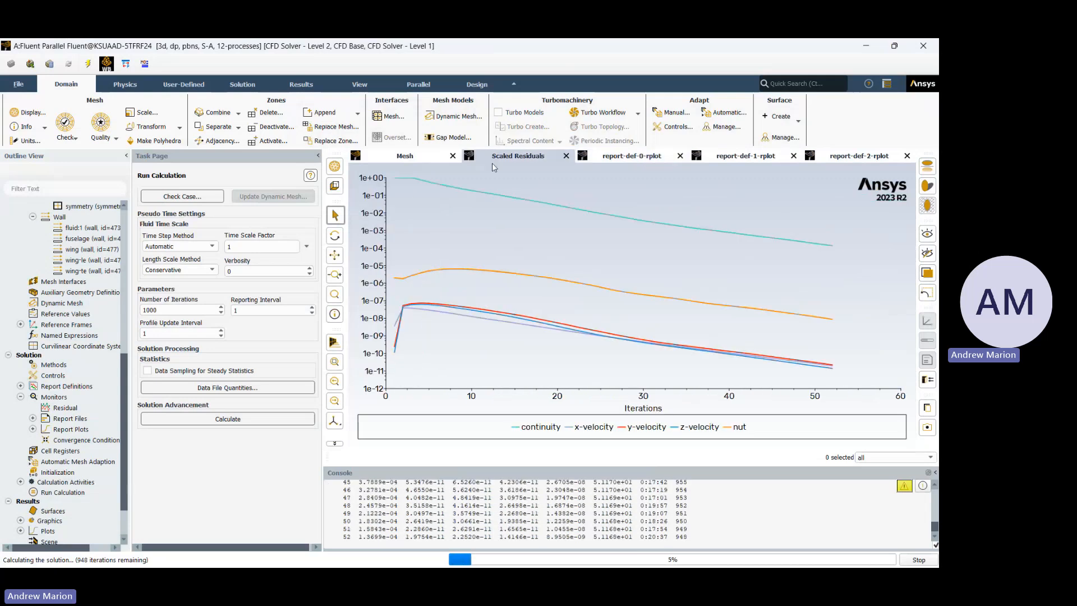
{"action": "mouse_move", "coordinate": [573, 304]}
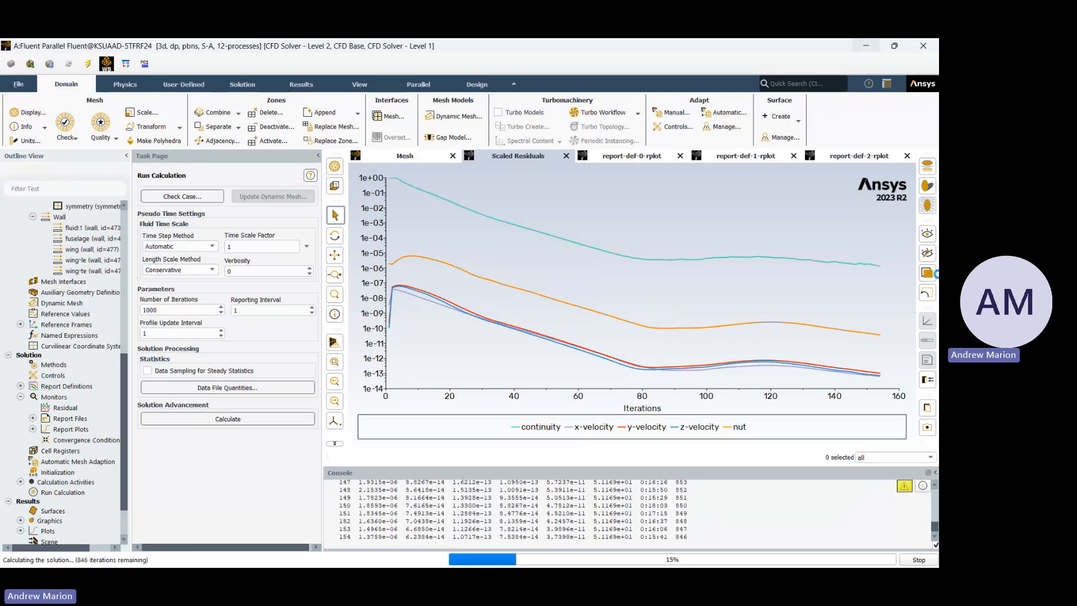
{"action": "mouse_move", "coordinate": [873, 284]}
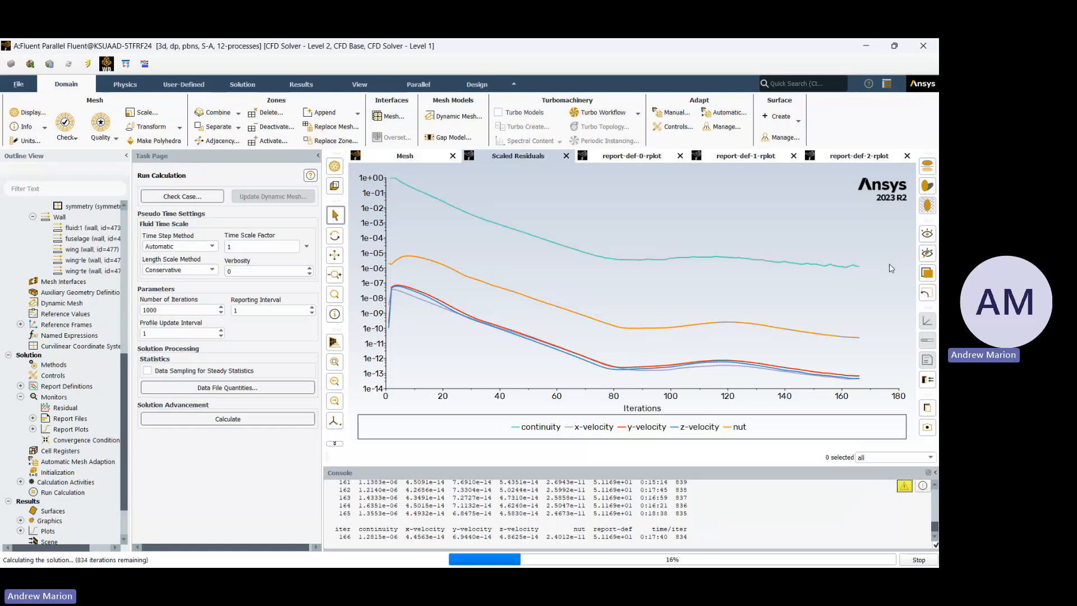
- Compare the lift, drag and lift coefficient plots with the scaled residuals to judge convergence while the solver runs
{"action": "left_click", "coordinate": [615, 157]}
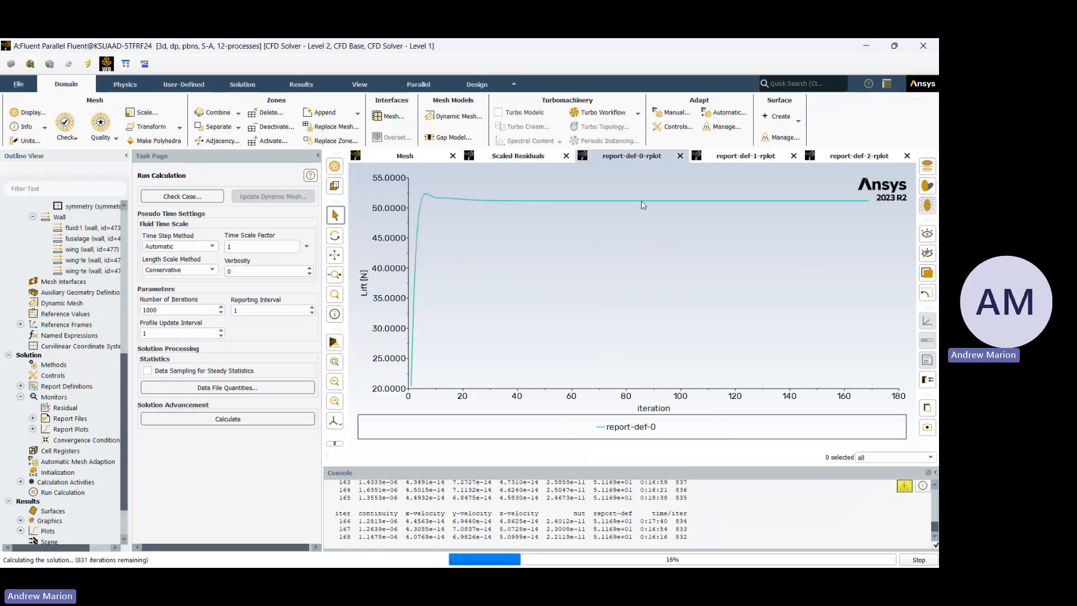
{"action": "left_click", "coordinate": [745, 156]}
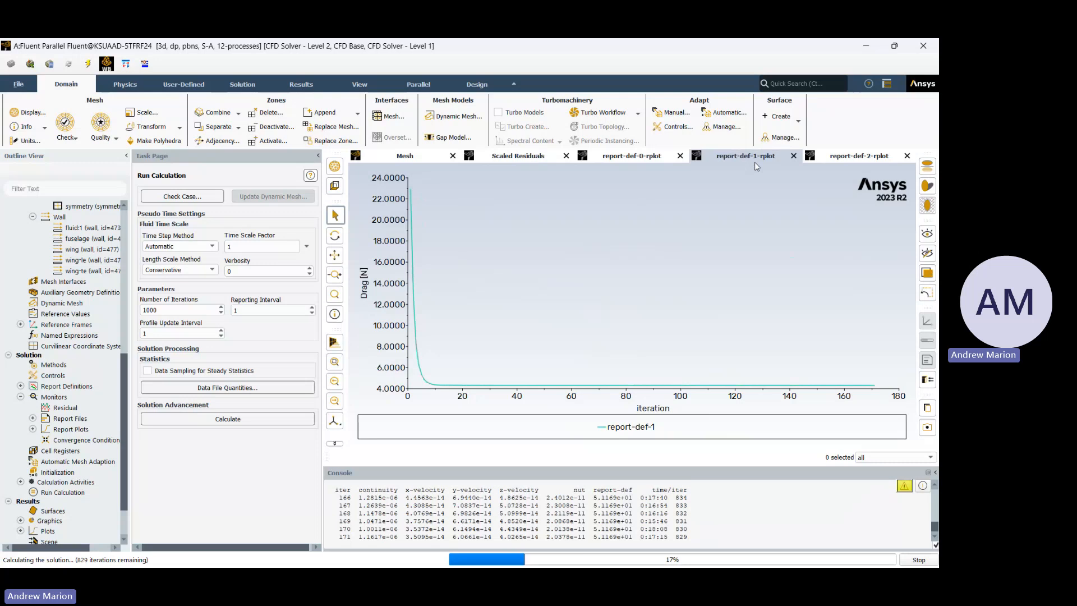
{"action": "left_click", "coordinate": [858, 156]}
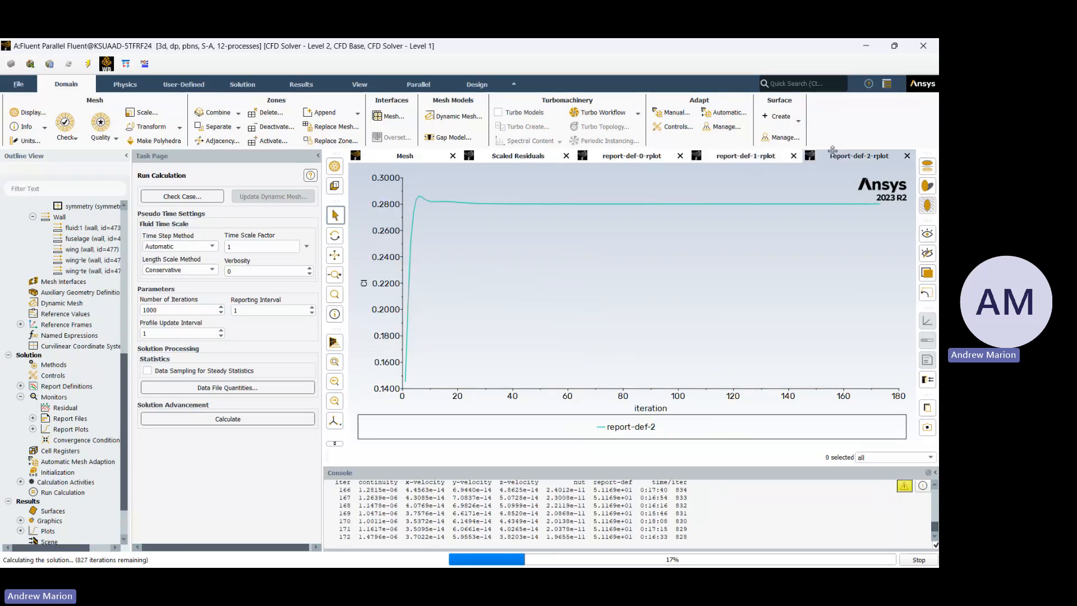
{"action": "left_click", "coordinate": [515, 157]}
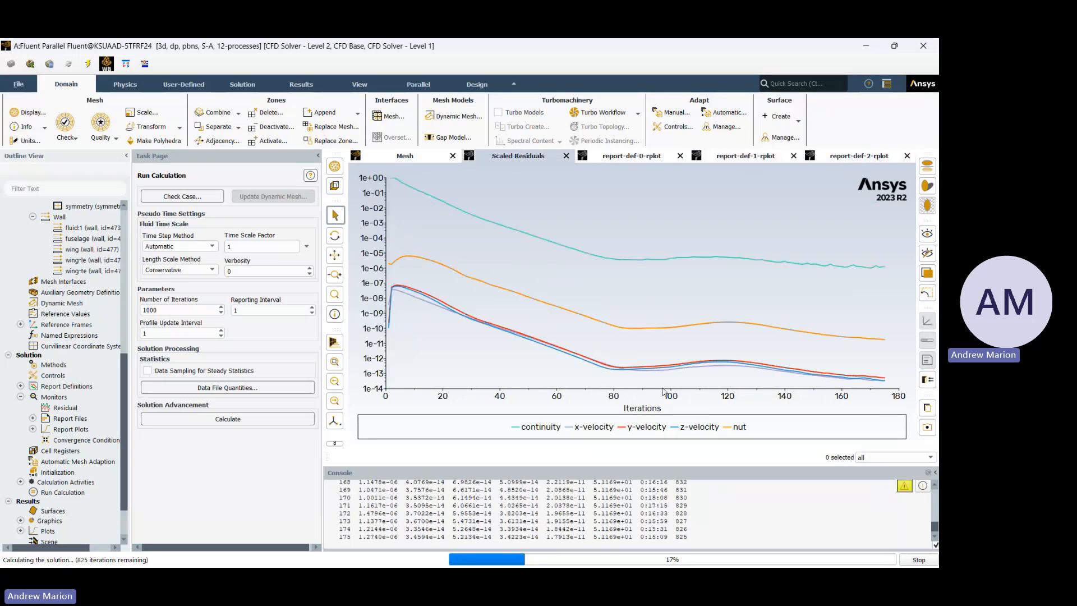
{"action": "left_click", "coordinate": [586, 156]}
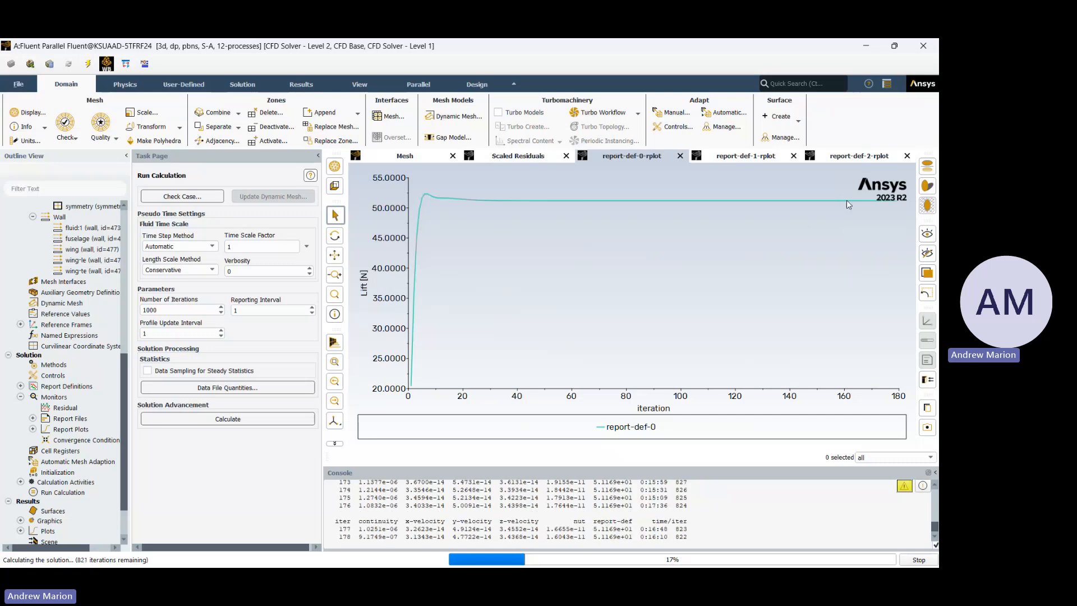
{"action": "mouse_move", "coordinate": [771, 201]}
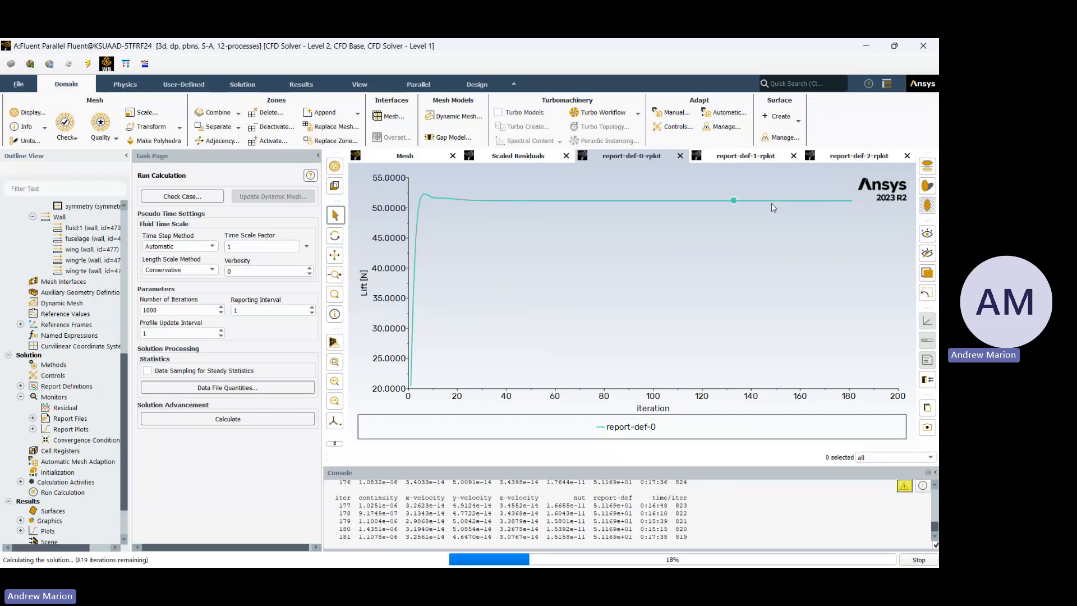
{"action": "mouse_move", "coordinate": [836, 218]}
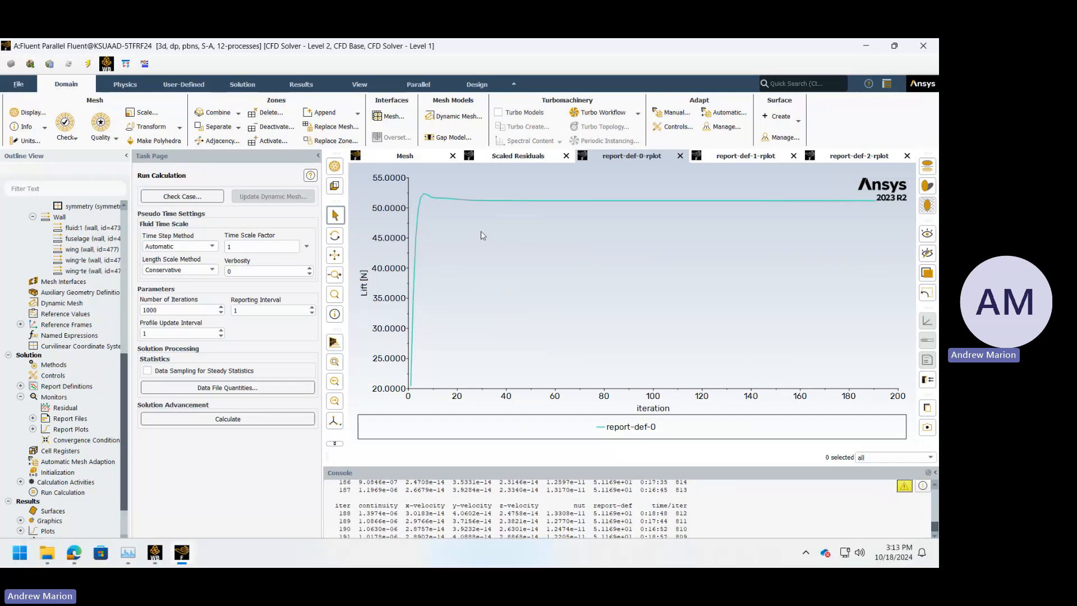
{"action": "left_click_drag", "start_coordinate": [547, 529], "coordinate": [383, 530]}
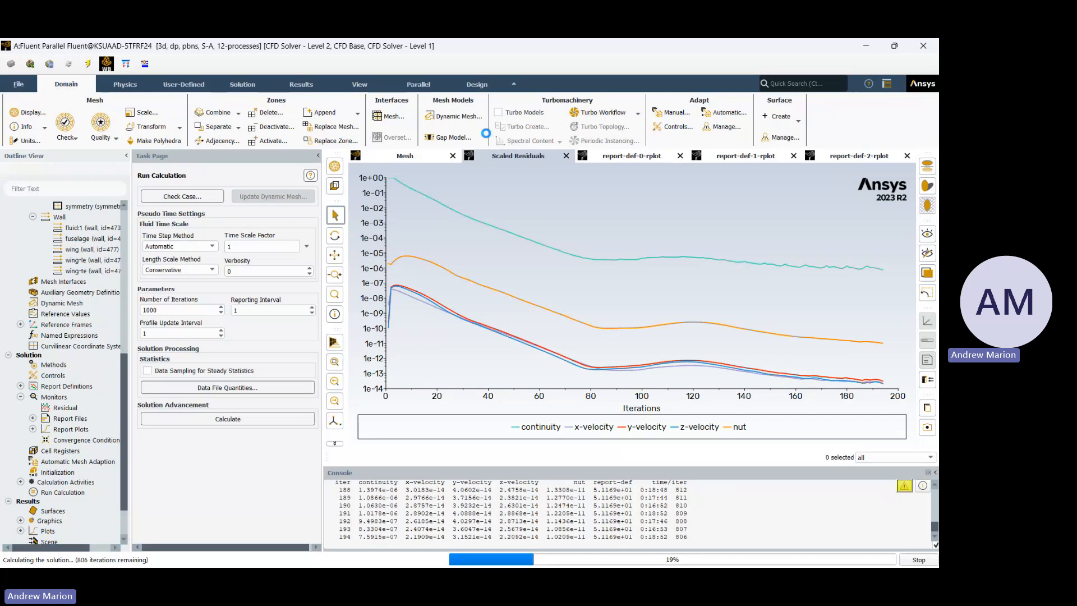
- Stop the calculation early, acknowledge its completion and review the last iterations in the console
{"action": "left_click", "coordinate": [919, 560]}
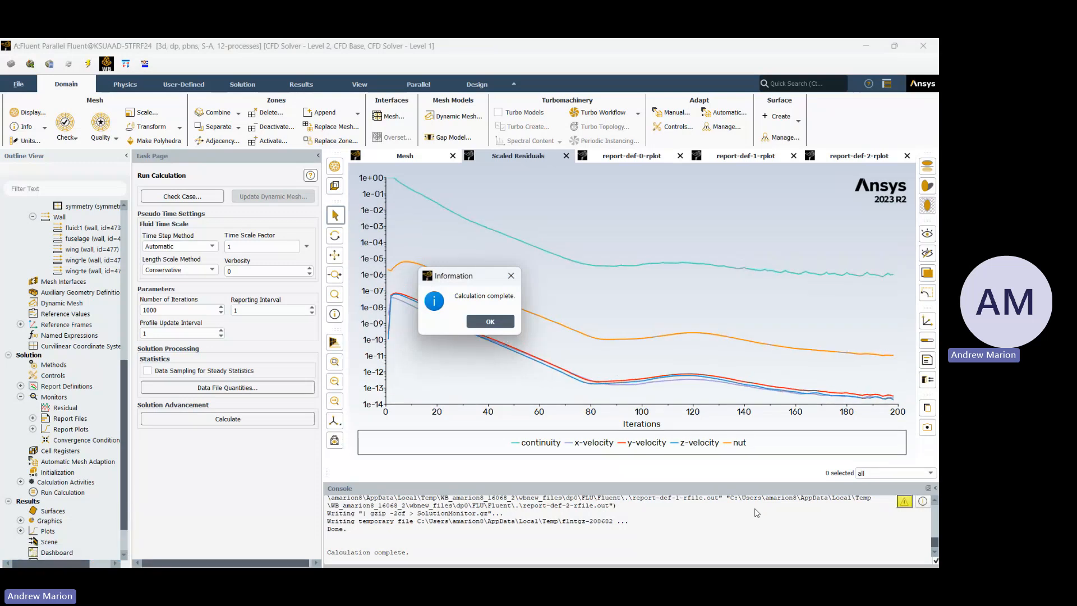
{"action": "left_click", "coordinate": [490, 322]}
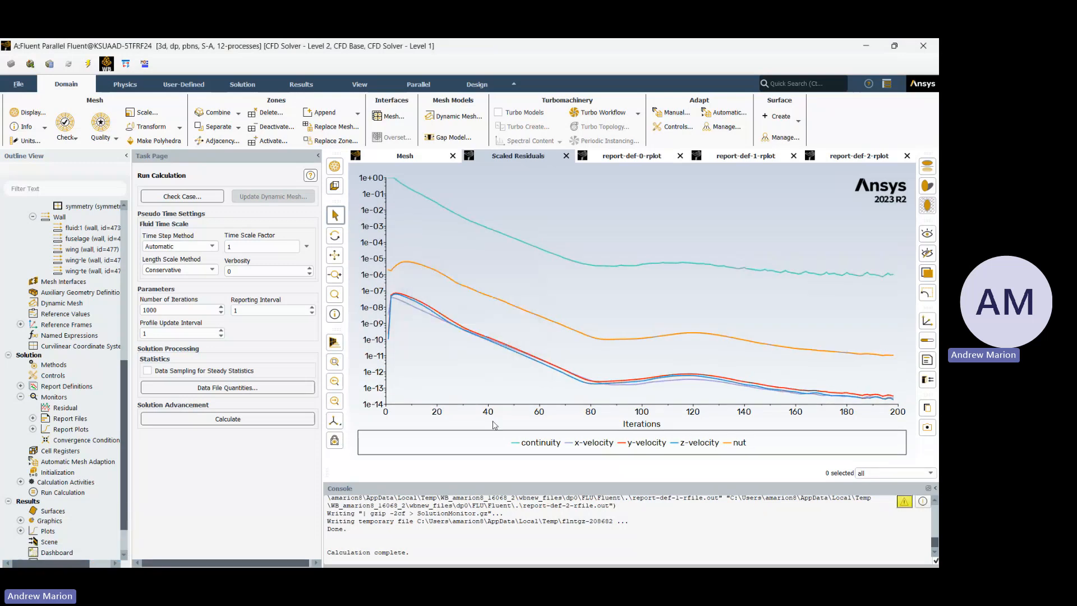
{"action": "scroll", "coordinate": [700, 553], "scroll_direction": "up", "scroll_amount": 2}
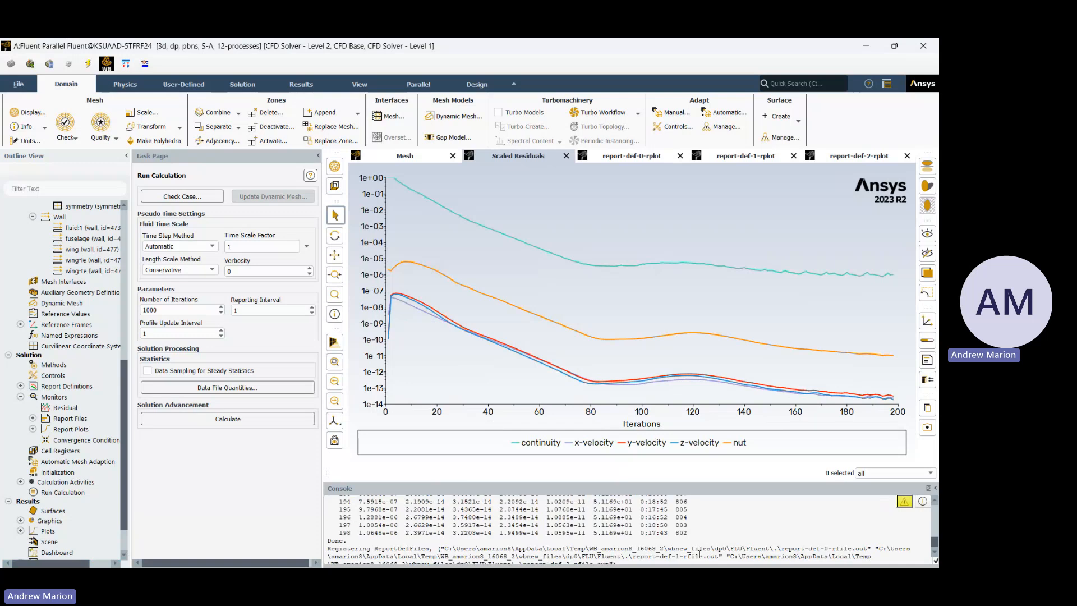
{"action": "left_click_drag", "start_coordinate": [695, 540], "coordinate": [598, 537]}
- Inspect the final lift coefficient, drag and lift report plots, reading points on the curves
{"action": "left_click", "coordinate": [836, 155]}
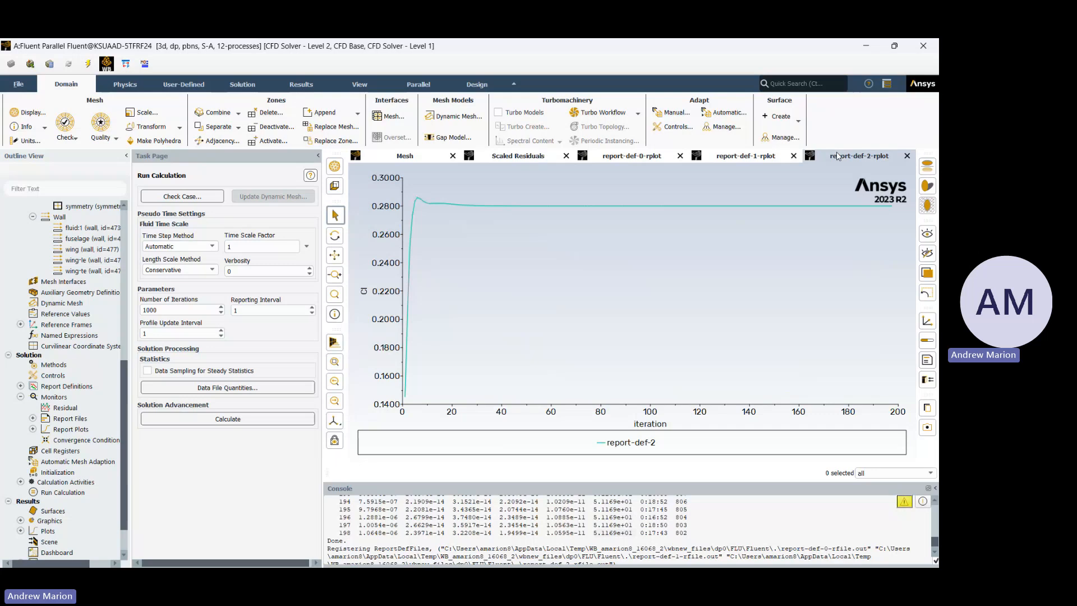
{"action": "mouse_move", "coordinate": [735, 205]}
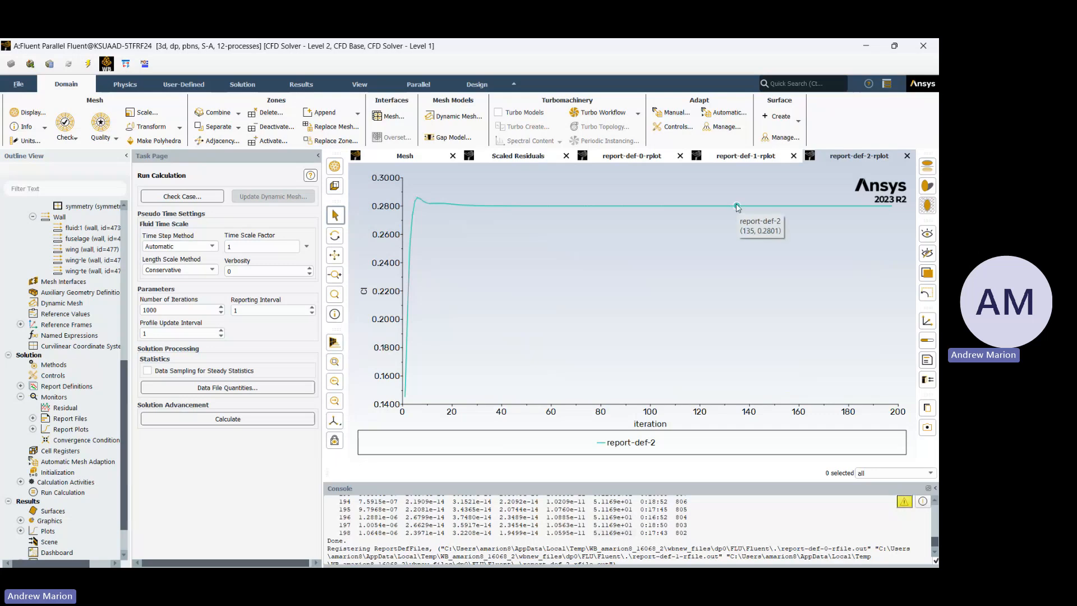
{"action": "left_click", "coordinate": [744, 157]}
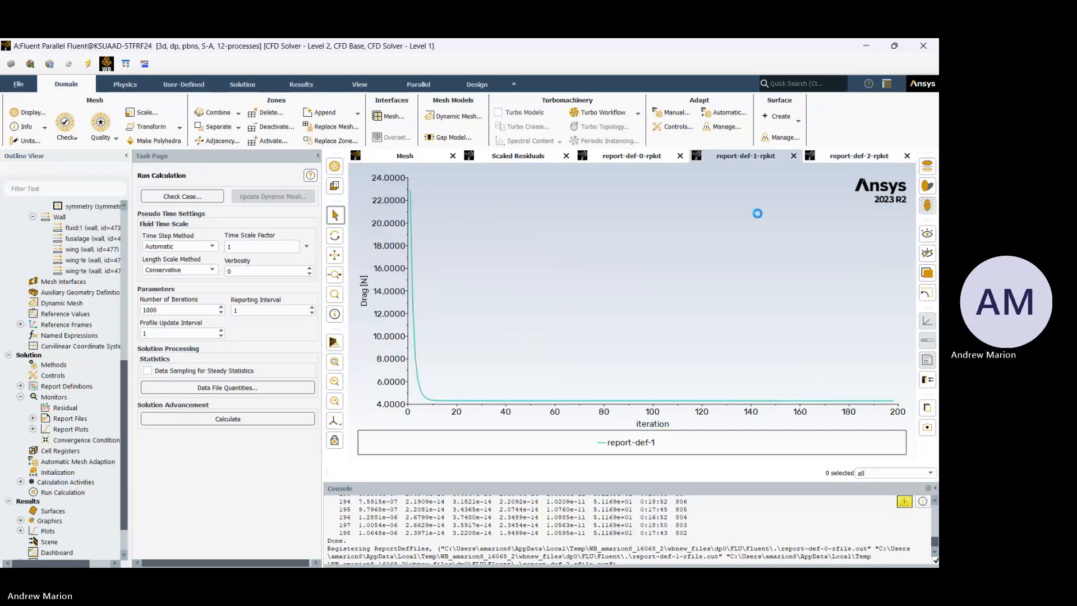
{"action": "left_click", "coordinate": [620, 157]}
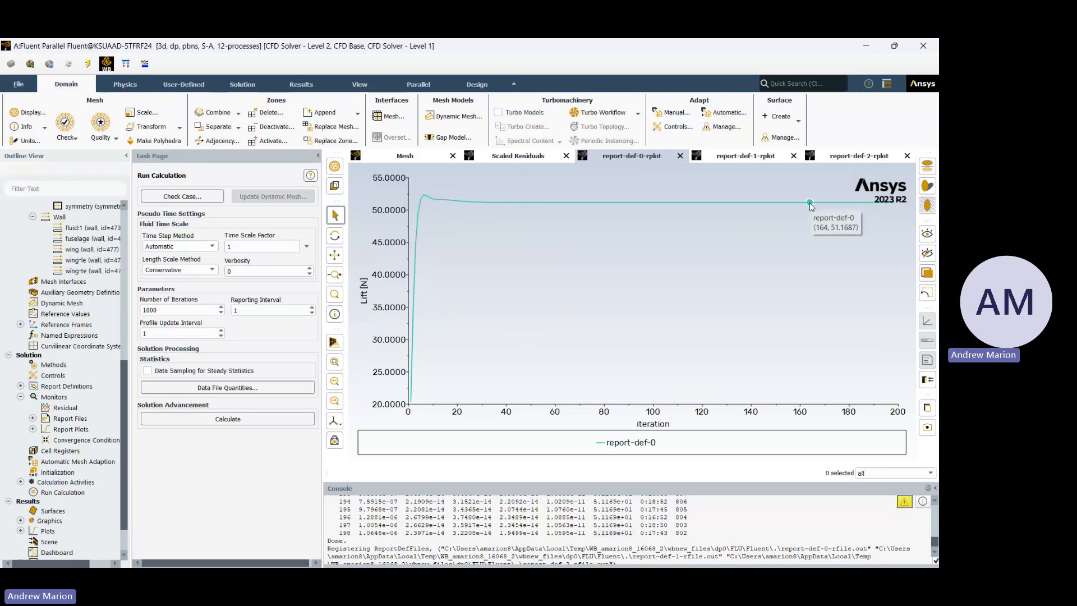
{"action": "left_click", "coordinate": [832, 156]}
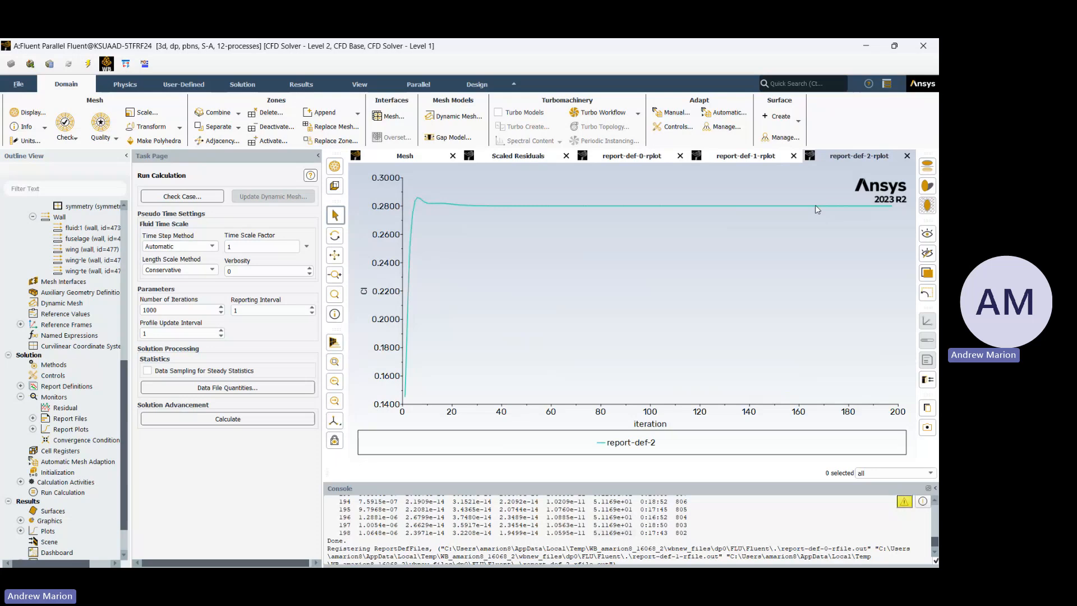
{"action": "left_click", "coordinate": [632, 156]}
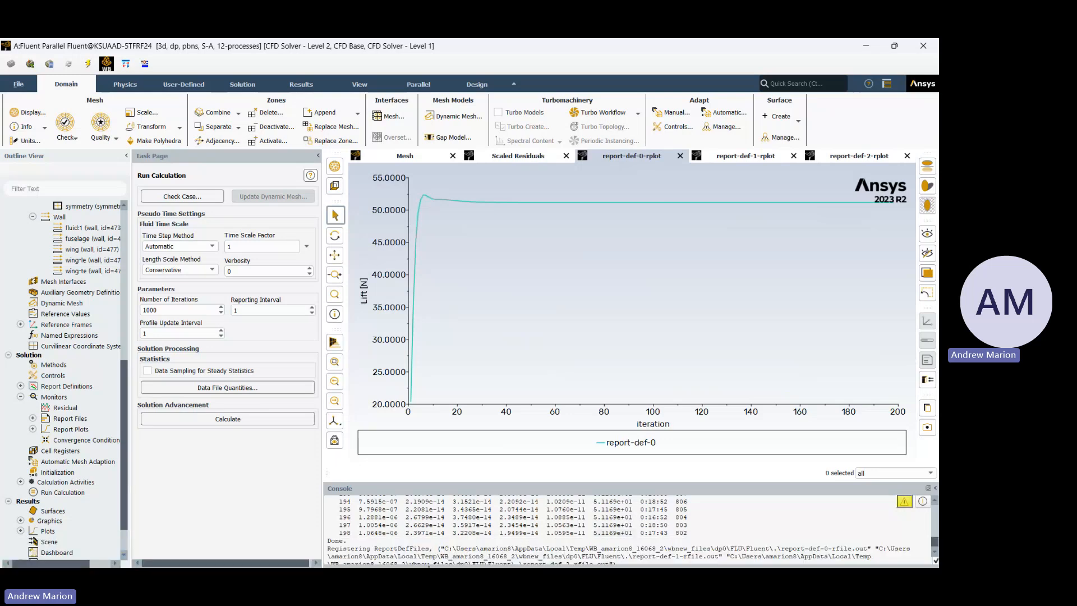
- Switch to the Ansys Workshop presentation in the browser and show the Post Processing slide
{"action": "scroll", "coordinate": [46, 503], "scroll_direction": "down", "scroll_amount": 1}
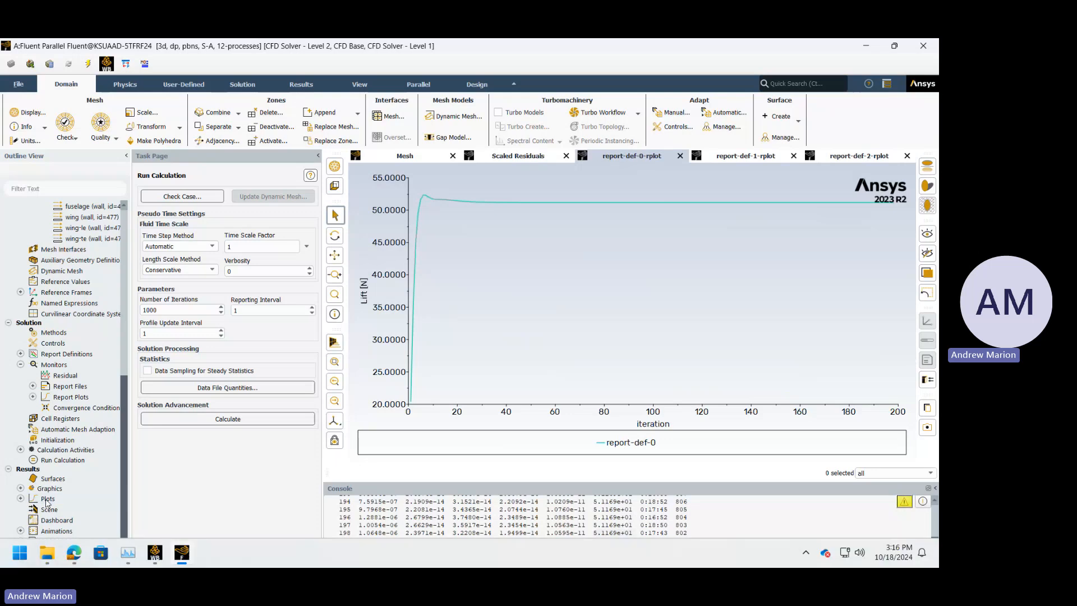
{"action": "mouse_move", "coordinate": [77, 561]}
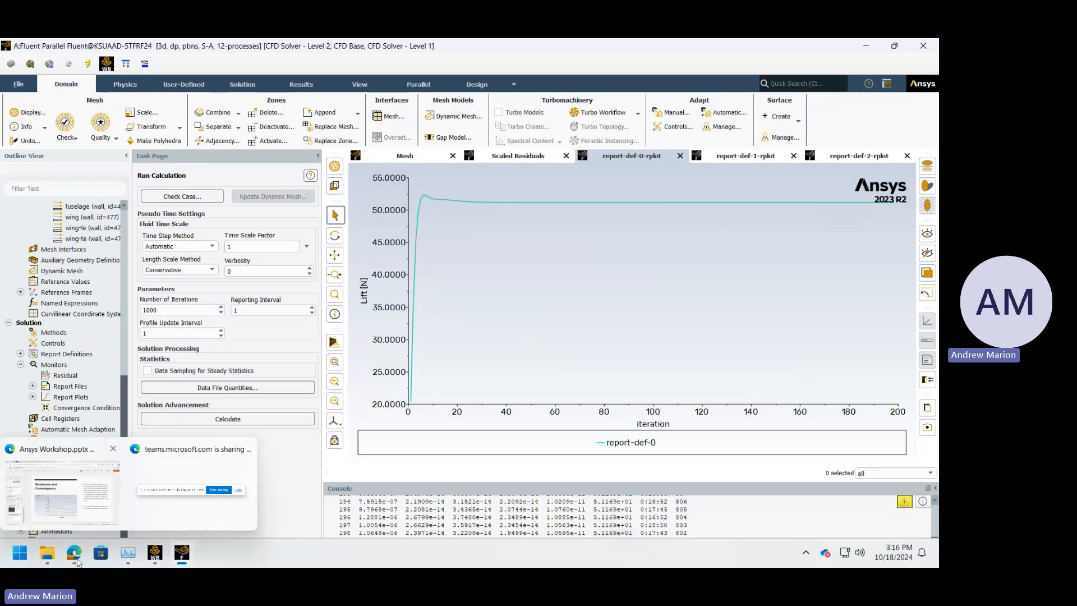
{"action": "left_click", "coordinate": [56, 512]}
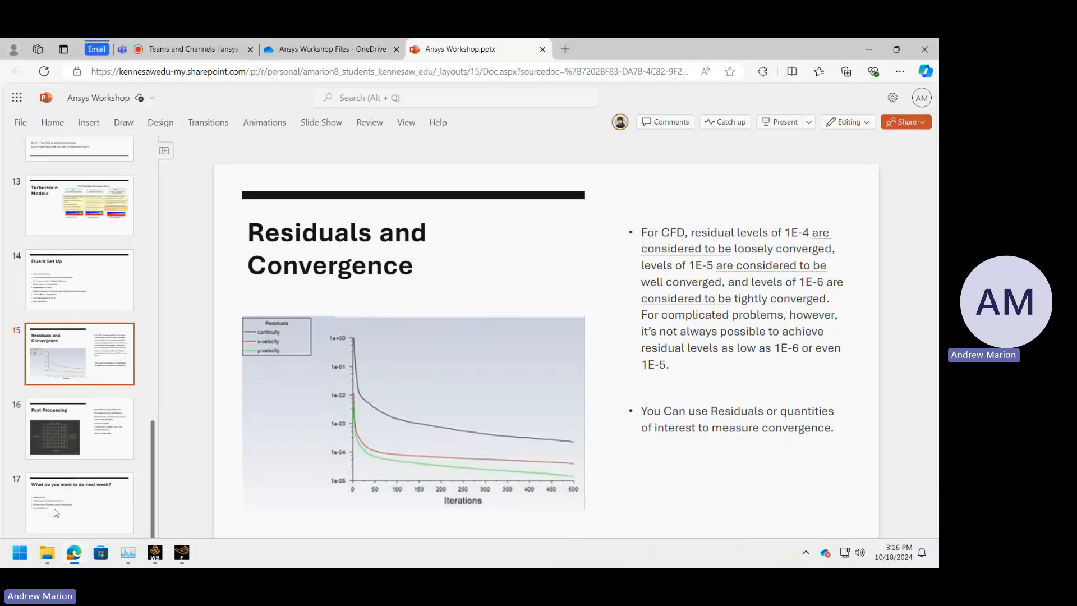
{"action": "left_click", "coordinate": [67, 415]}
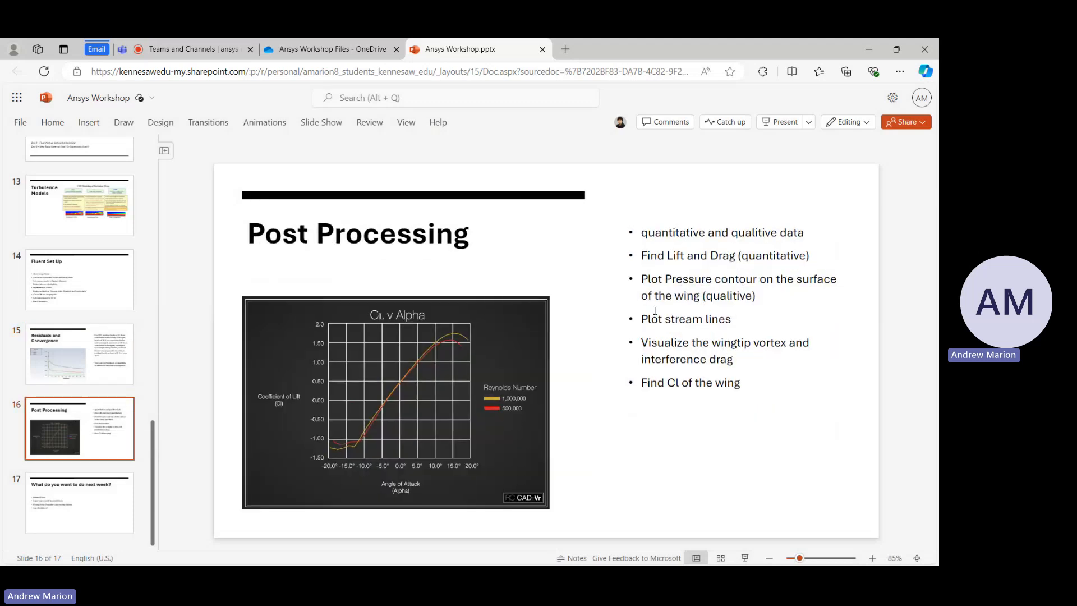
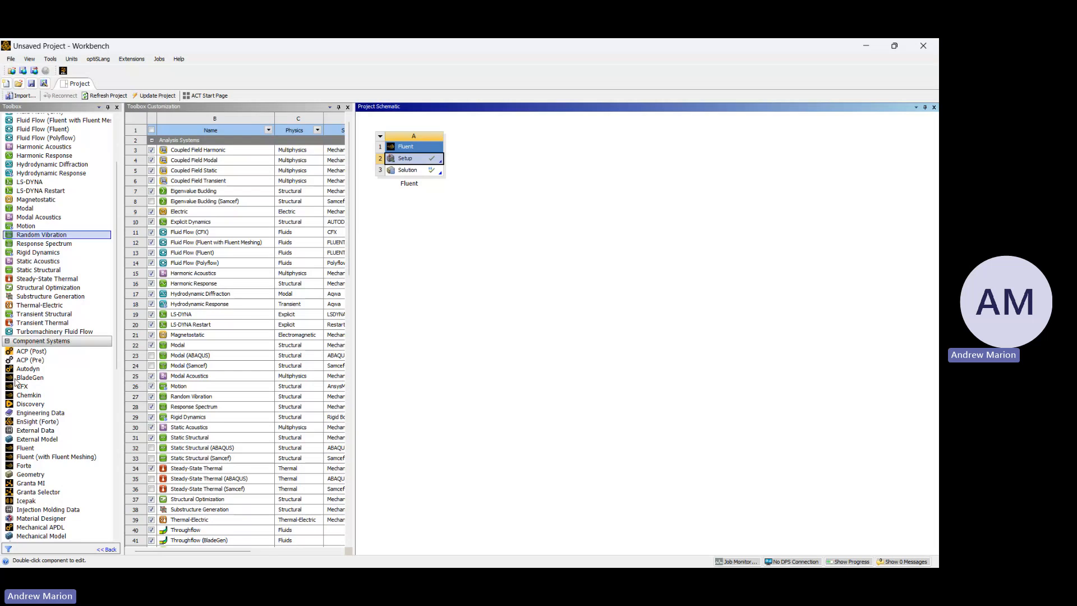
- Add a Fluid Flow (Fluent) analysis system to the Workbench project schematic below the existing Fluent system, keeping its default name
{"action": "scroll", "coordinate": [60, 227], "scroll_direction": "up", "scroll_amount": 3}
{"action": "left_click_drag", "start_coordinate": [60, 226], "coordinate": [420, 203]}
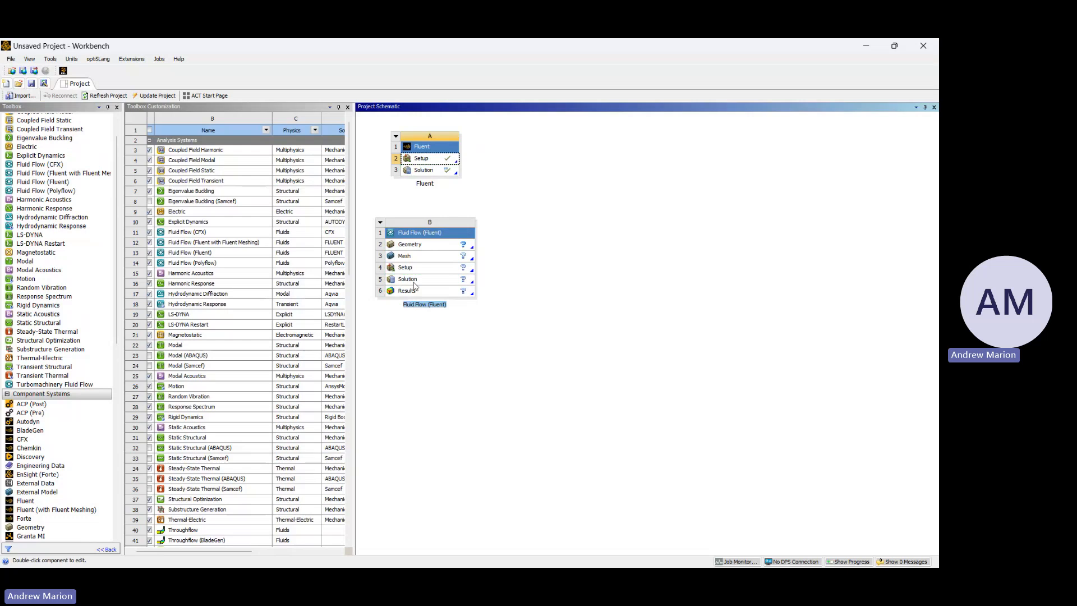
{"action": "key", "text": "Return"}
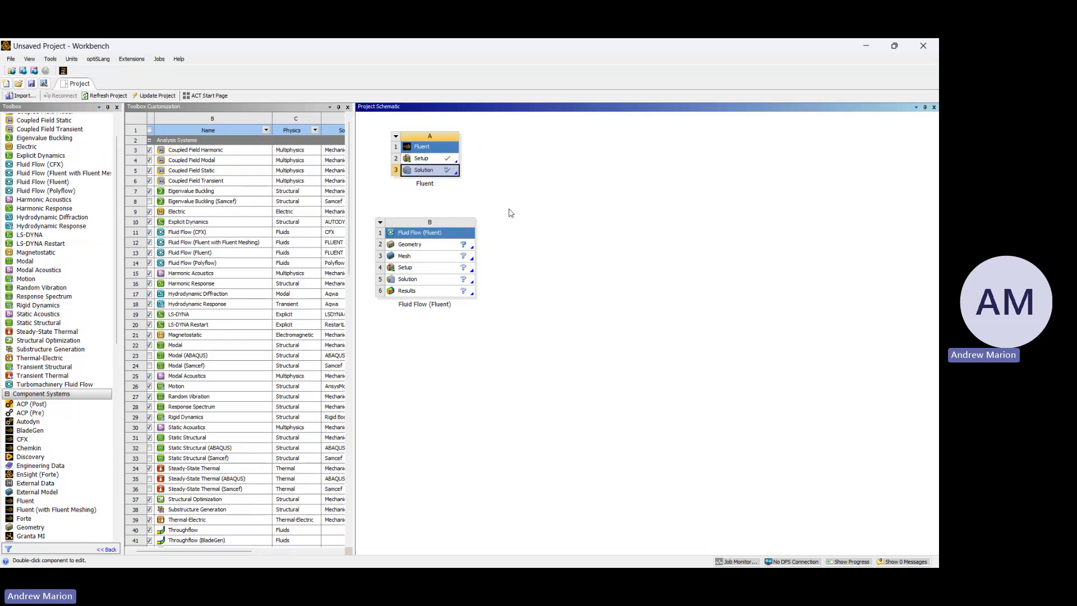
- Link the Solution cell of the Fluent system to the Solution cell of the Fluid Flow (Fluent) system
{"action": "right_click", "coordinate": [469, 281]}
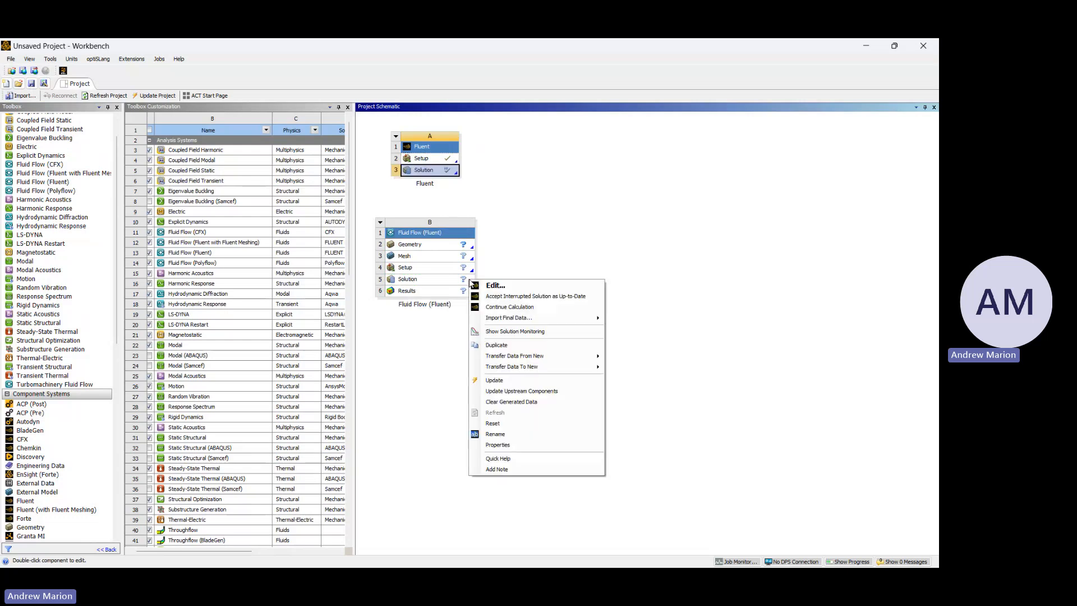
{"action": "left_click", "coordinate": [445, 280]}
{"action": "right_click", "coordinate": [444, 280]}
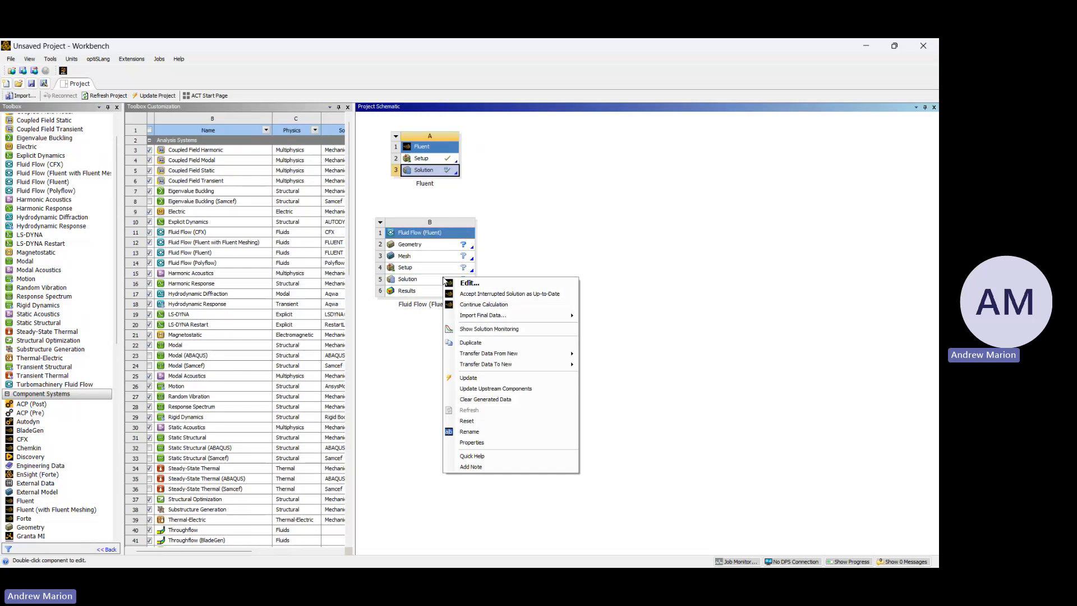
{"action": "left_click_drag", "start_coordinate": [424, 170], "coordinate": [447, 283]}
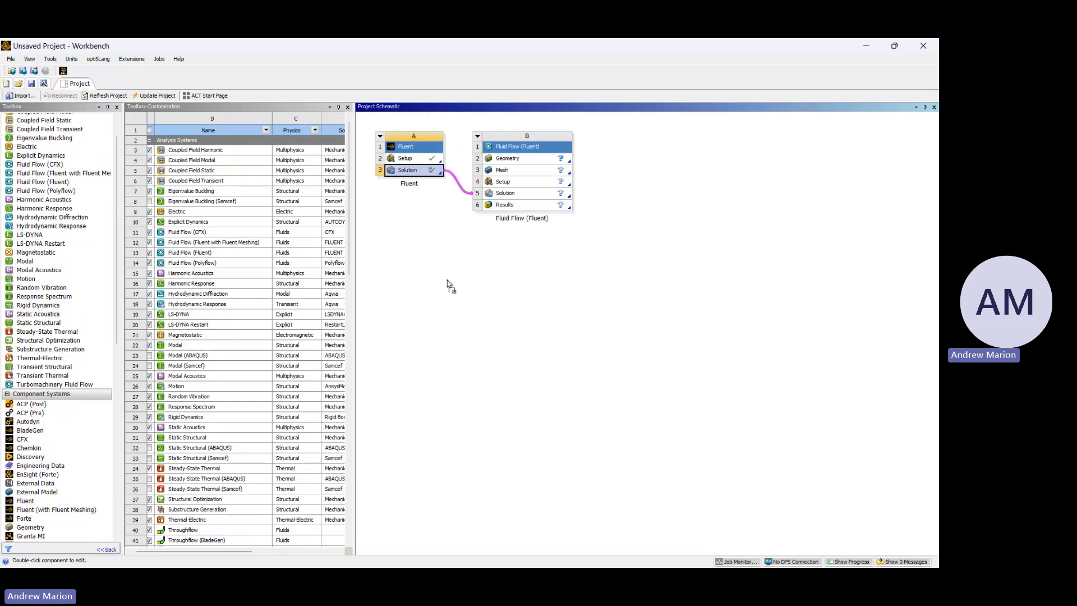
- Open the Results cell of the Fluid Flow (Fluent) system in CFD-Post
{"action": "right_click", "coordinate": [500, 205]}
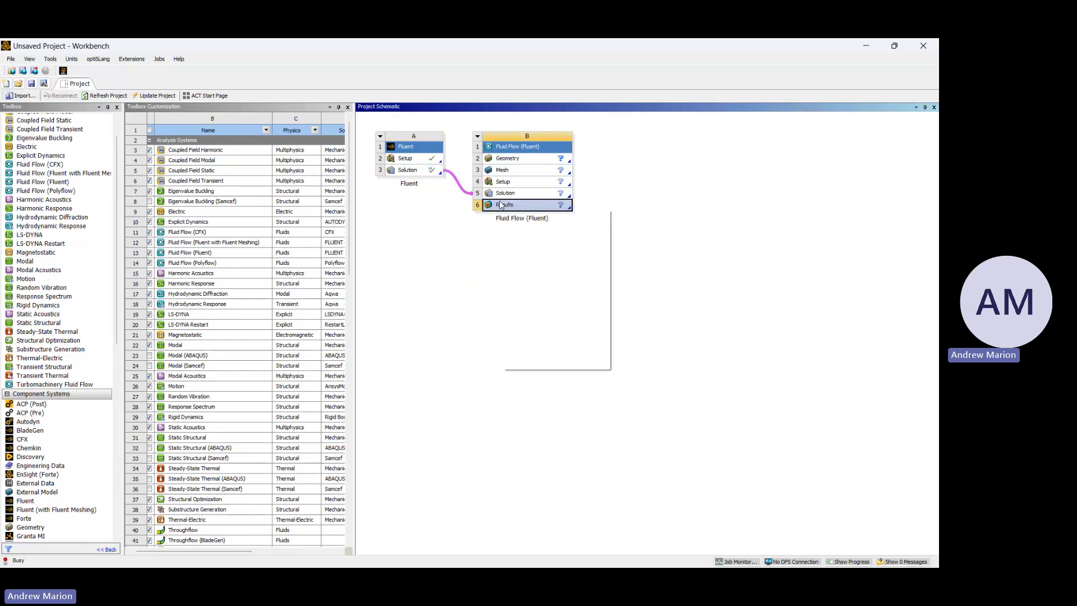
{"action": "left_click", "coordinate": [525, 222]}
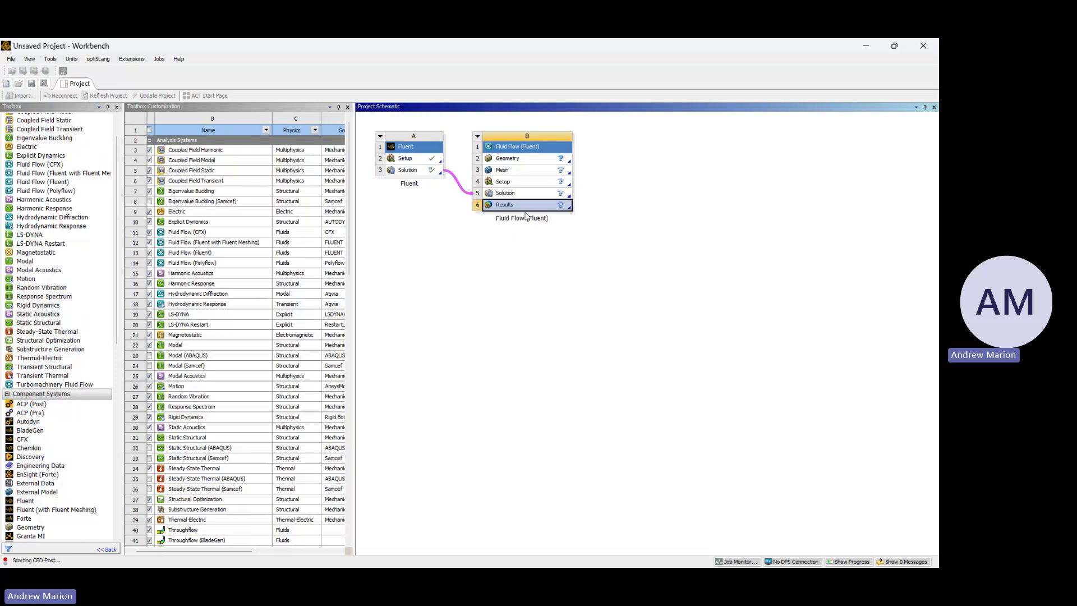
{"action": "left_click", "coordinate": [179, 556]}
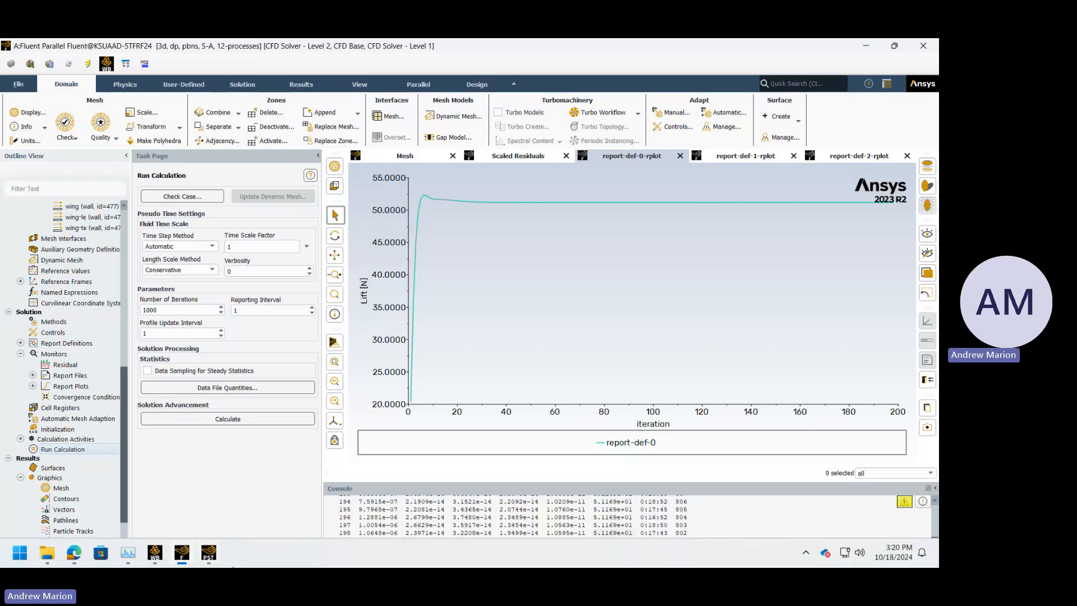
{"action": "left_click", "coordinate": [164, 555]}
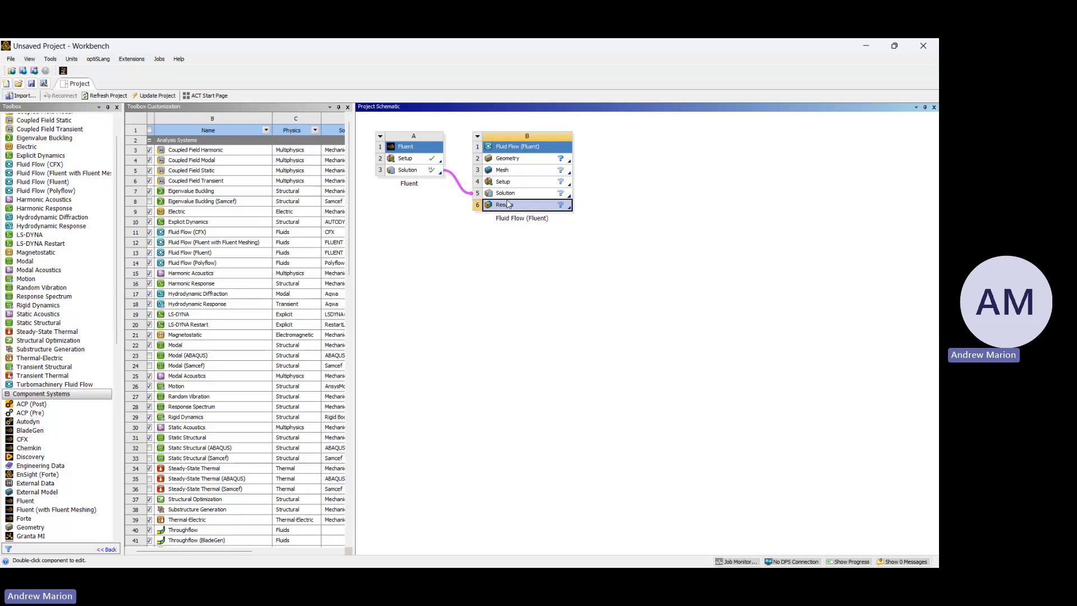
{"action": "mouse_move", "coordinate": [205, 567]}
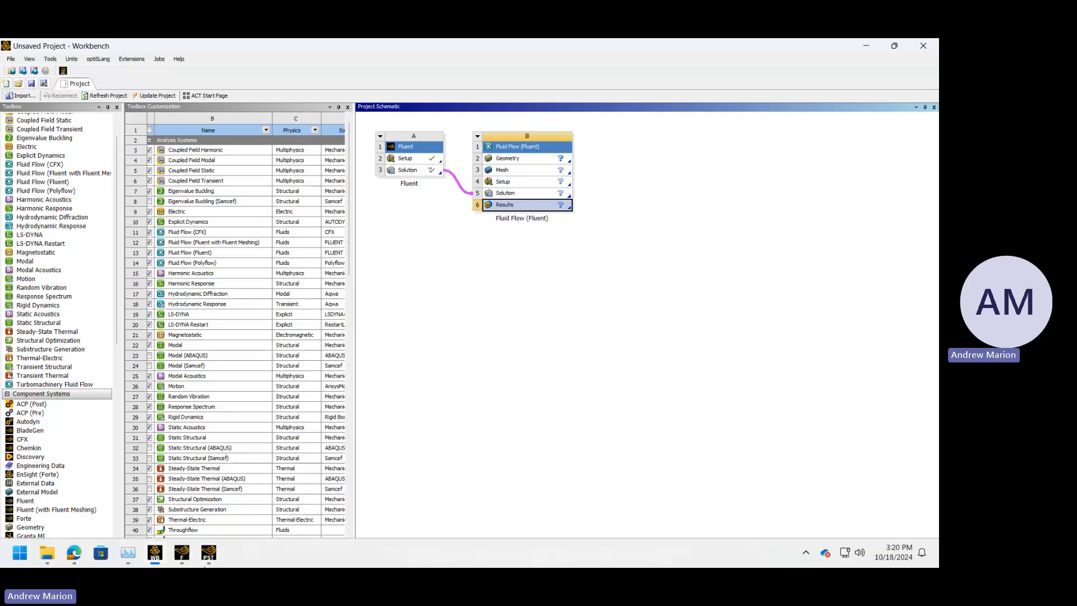
{"action": "left_click", "coordinate": [207, 554]}
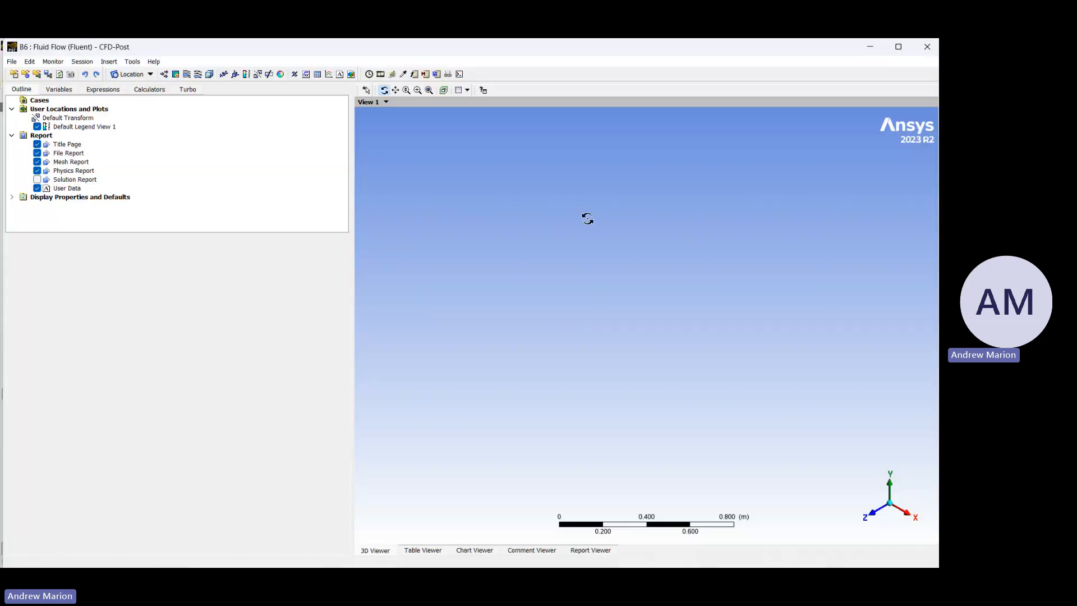
- Close the empty CFD-Post session and return to the Workbench project schematic
{"action": "left_click", "coordinate": [30, 61]}
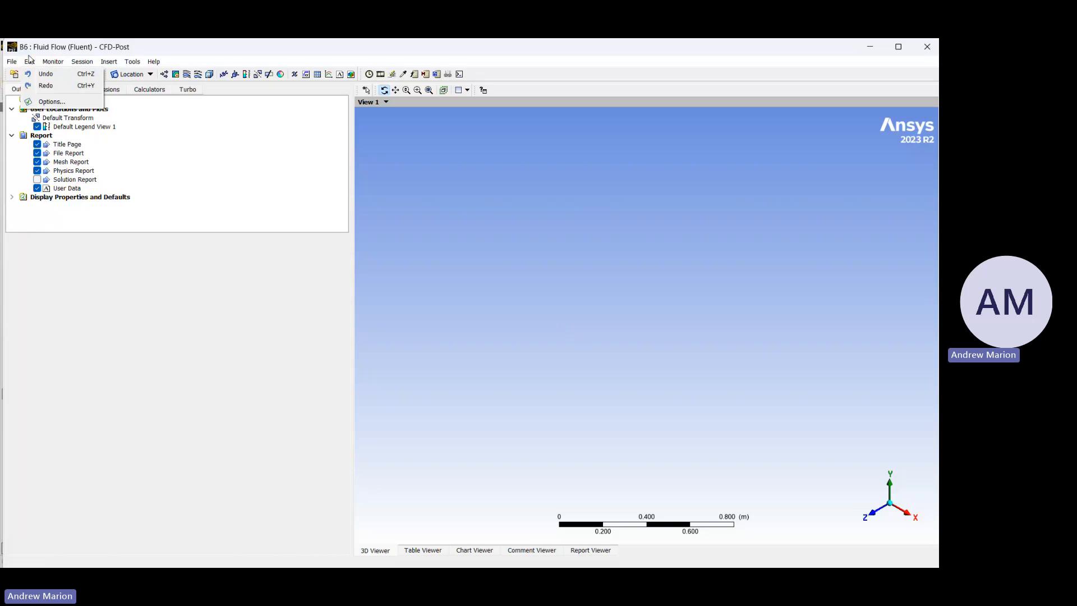
{"action": "left_click", "coordinate": [29, 58]}
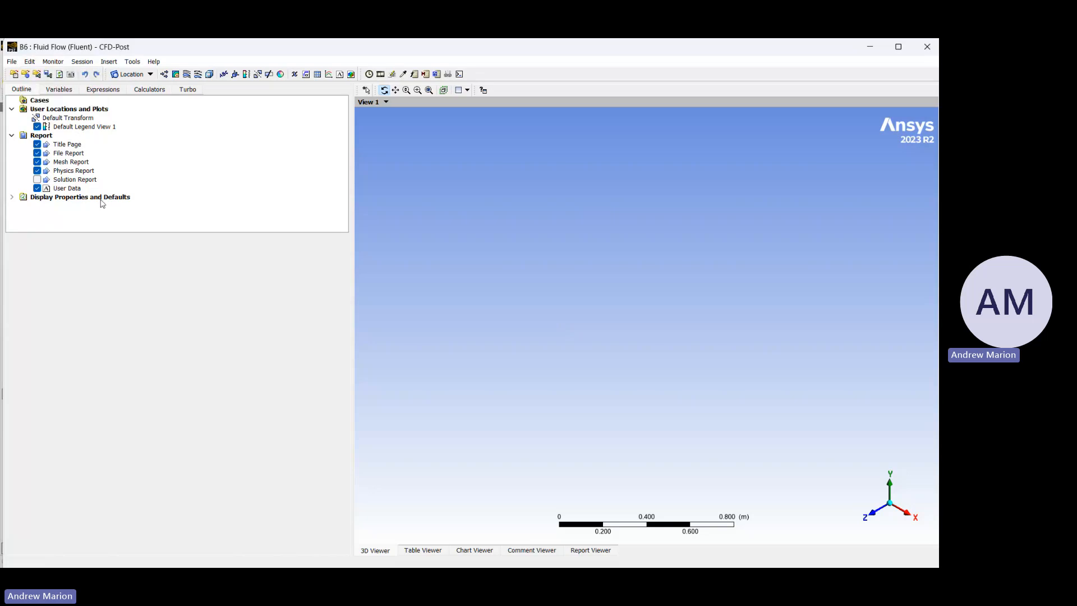
{"action": "left_click", "coordinate": [928, 50]}
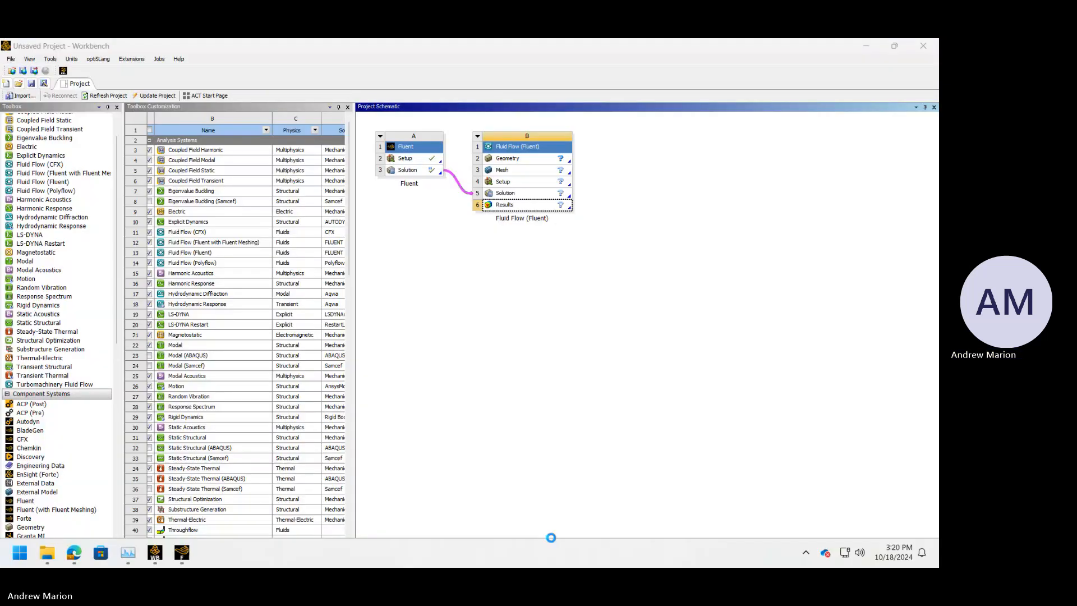
{"action": "left_click", "coordinate": [182, 555]}
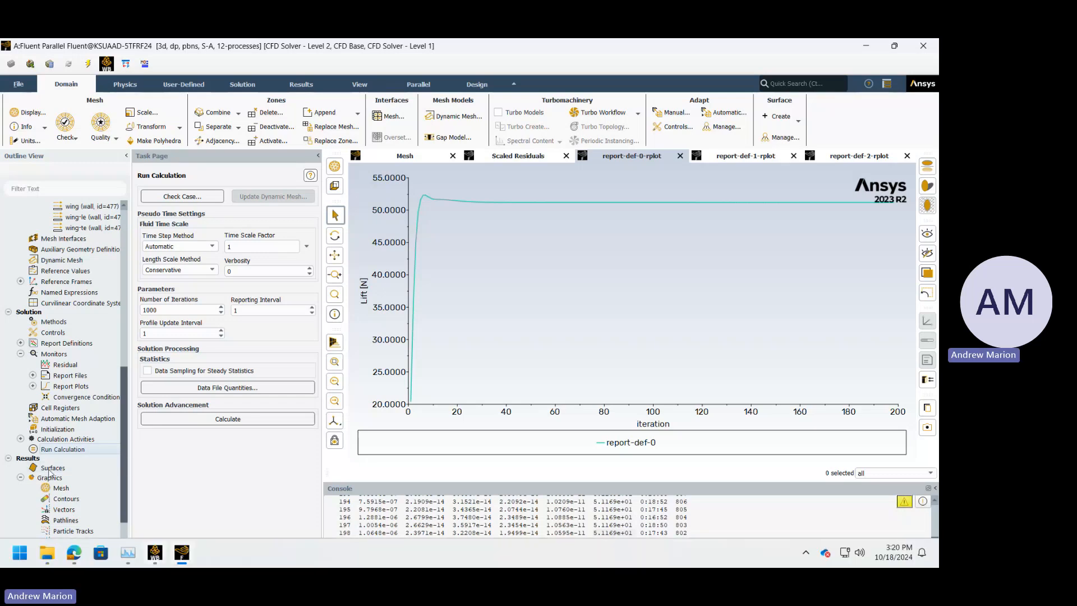
{"action": "left_click", "coordinate": [155, 552]}
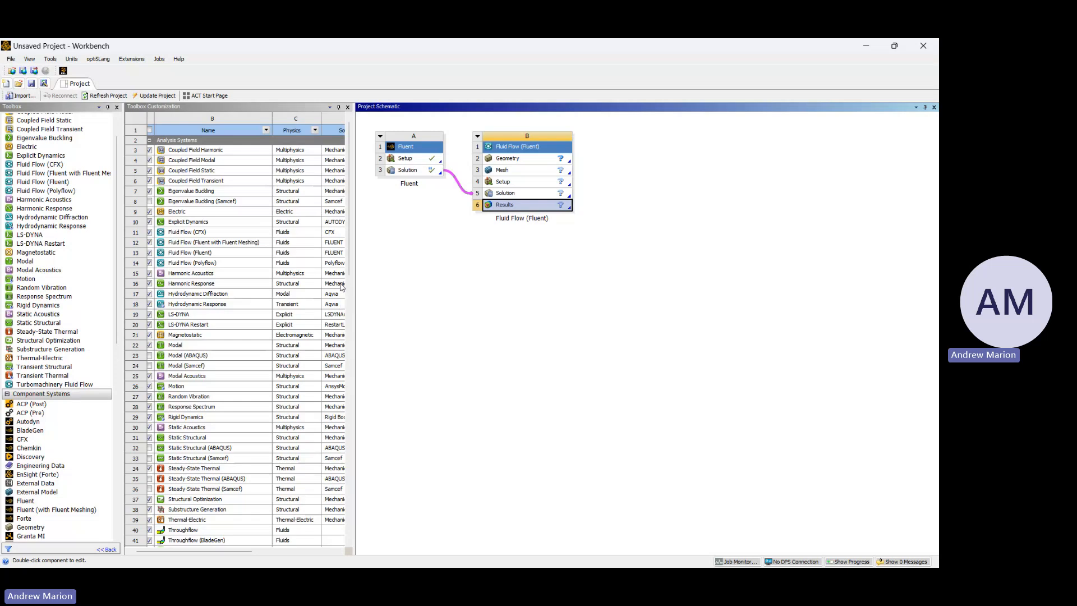
- Add a second Fluent component system below the first and link the first system's Solution cell to its Setup cell
{"action": "left_click", "coordinate": [46, 190]}
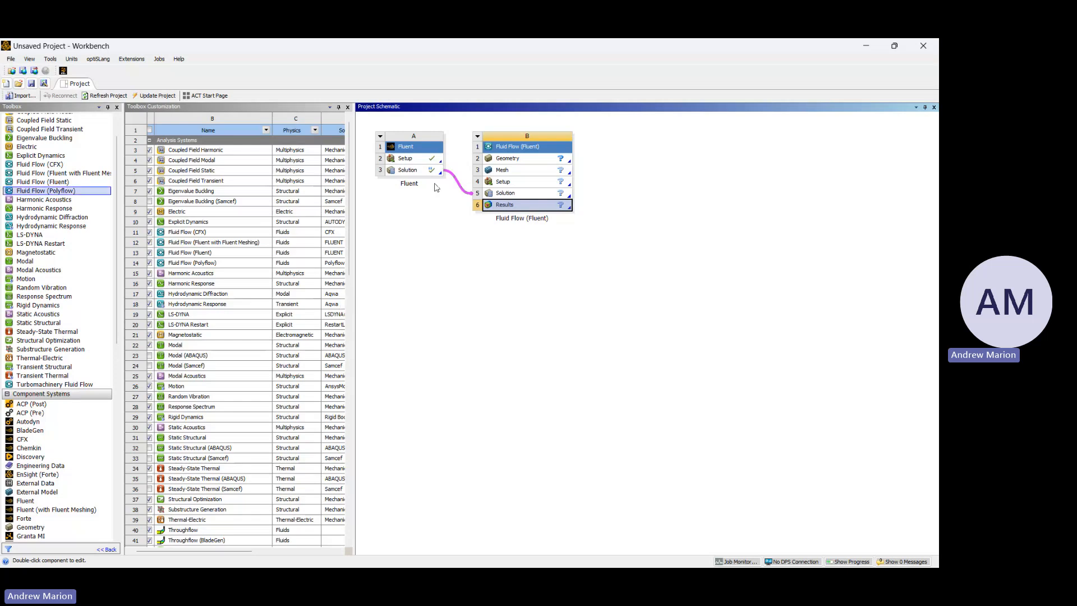
{"action": "left_click_drag", "start_coordinate": [25, 500], "coordinate": [409, 233]}
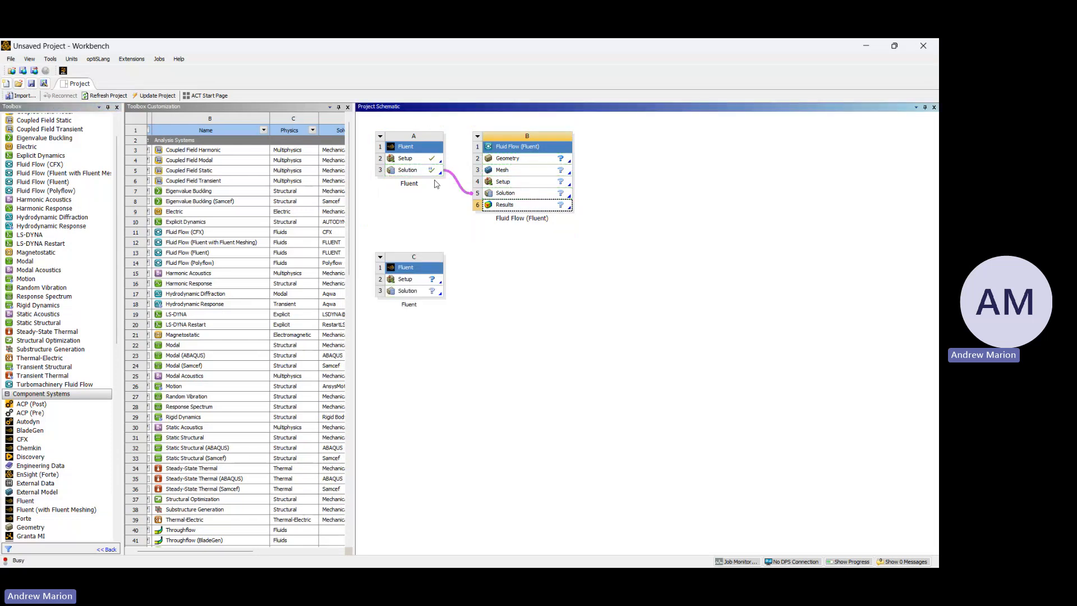
{"action": "left_click_drag", "start_coordinate": [409, 170], "coordinate": [429, 281]}
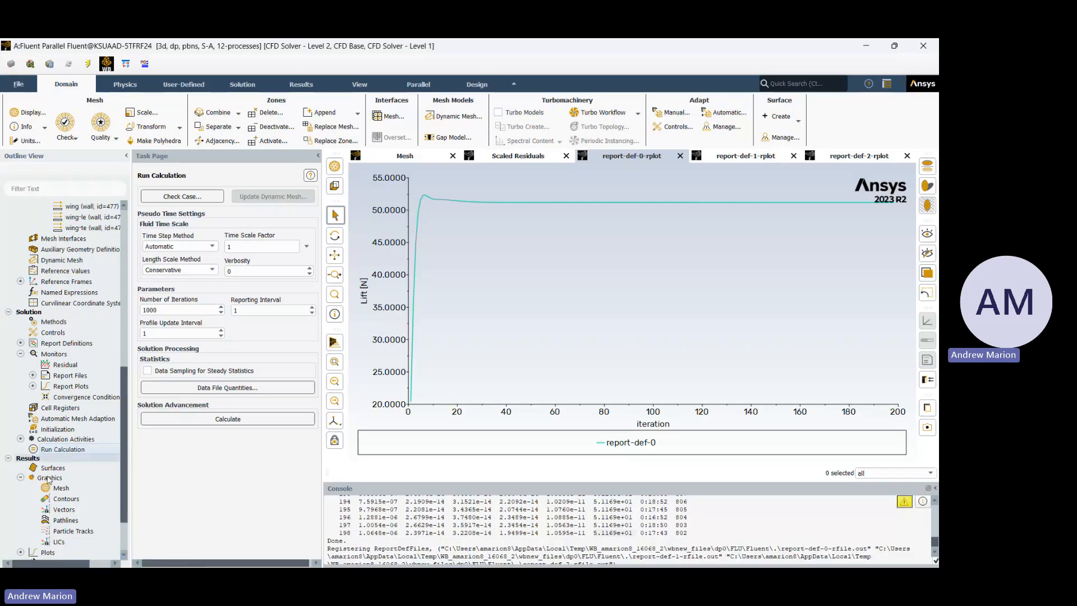
- Start a new contour plot in Fluent and set its plotted variable to Pressure Coefficient in the Pressure category
{"action": "scroll", "coordinate": [49, 479], "scroll_direction": "down", "scroll_amount": 2}
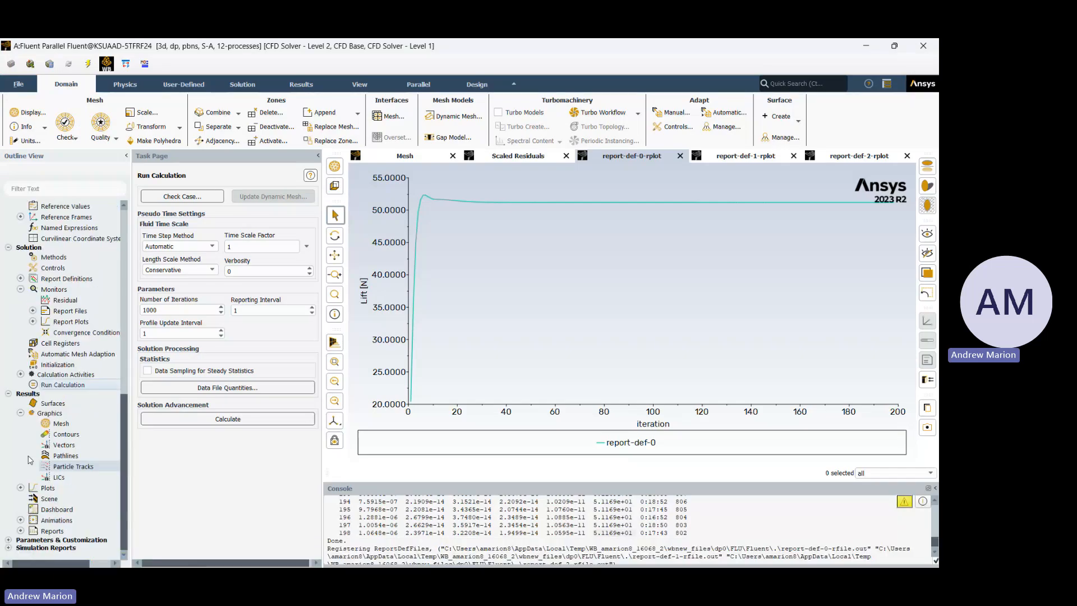
{"action": "double_click", "coordinate": [48, 433]}
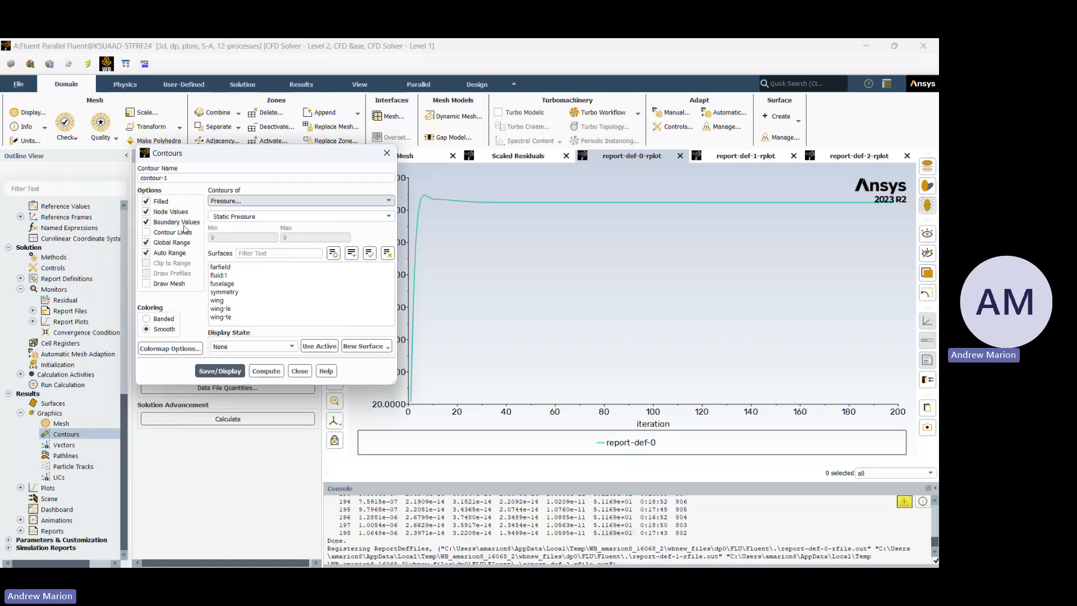
{"action": "left_click", "coordinate": [236, 201]}
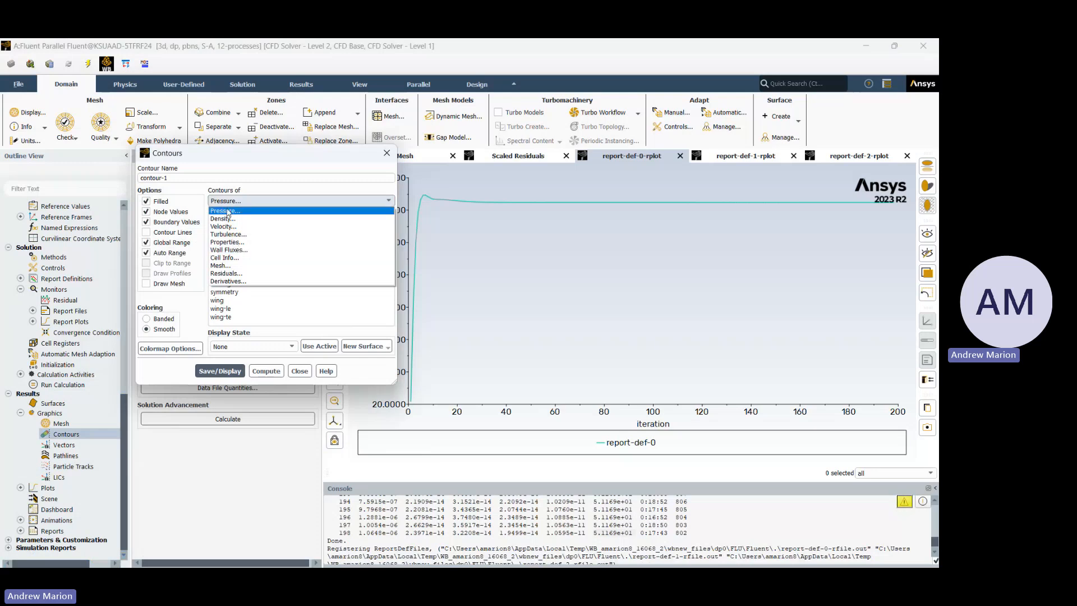
{"action": "left_click", "coordinate": [227, 211]}
{"action": "left_click", "coordinate": [387, 217]}
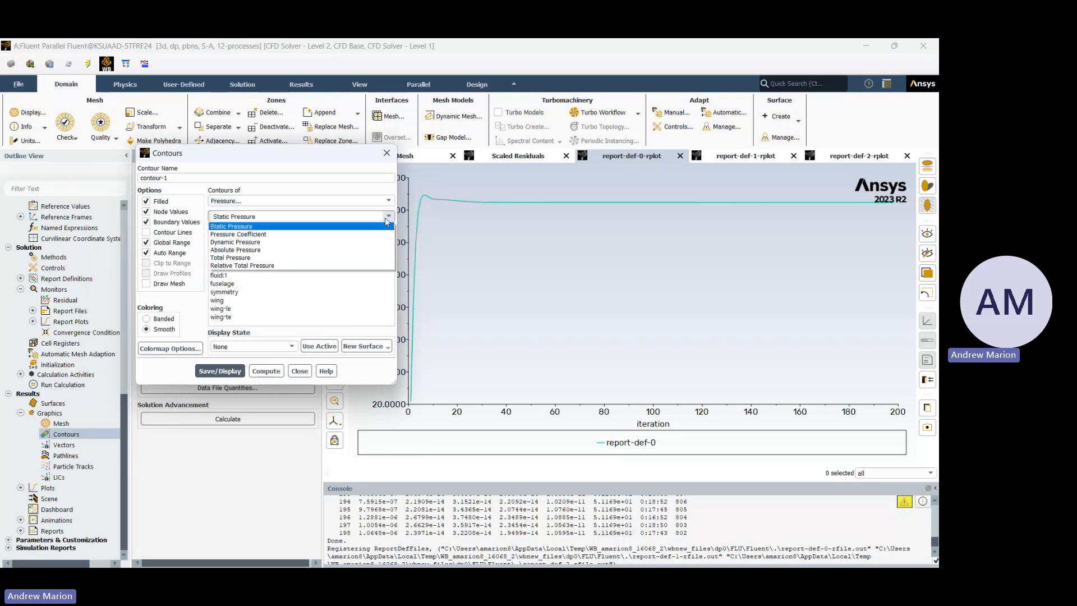
{"action": "left_click", "coordinate": [235, 235]}
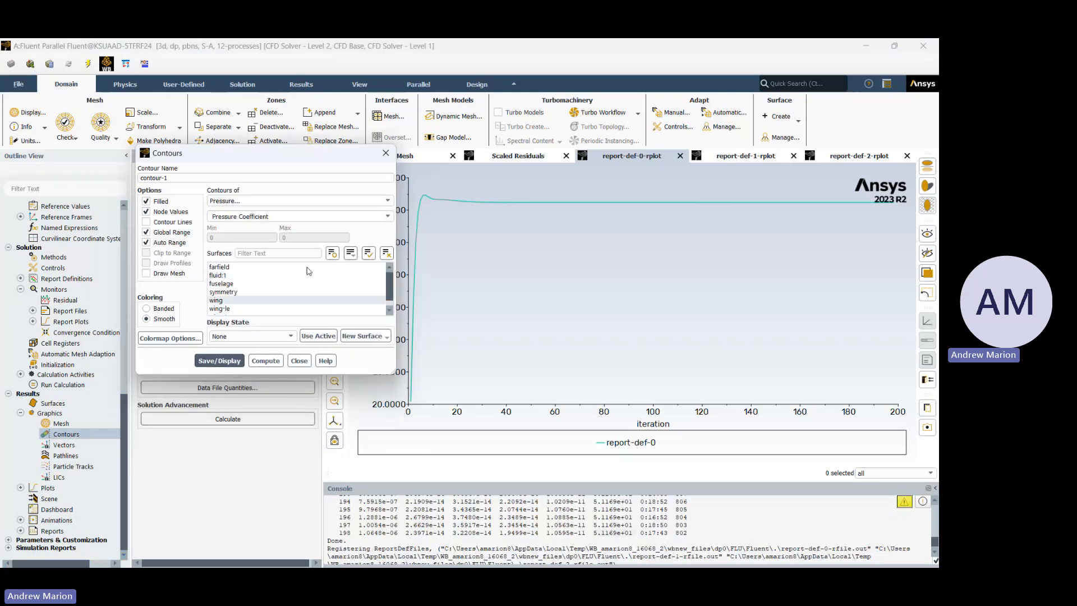
- Select the fuselage, wing, wing-le and wing-te surfaces for contour-1, then save and display the plot
{"action": "left_click", "coordinate": [223, 284]}
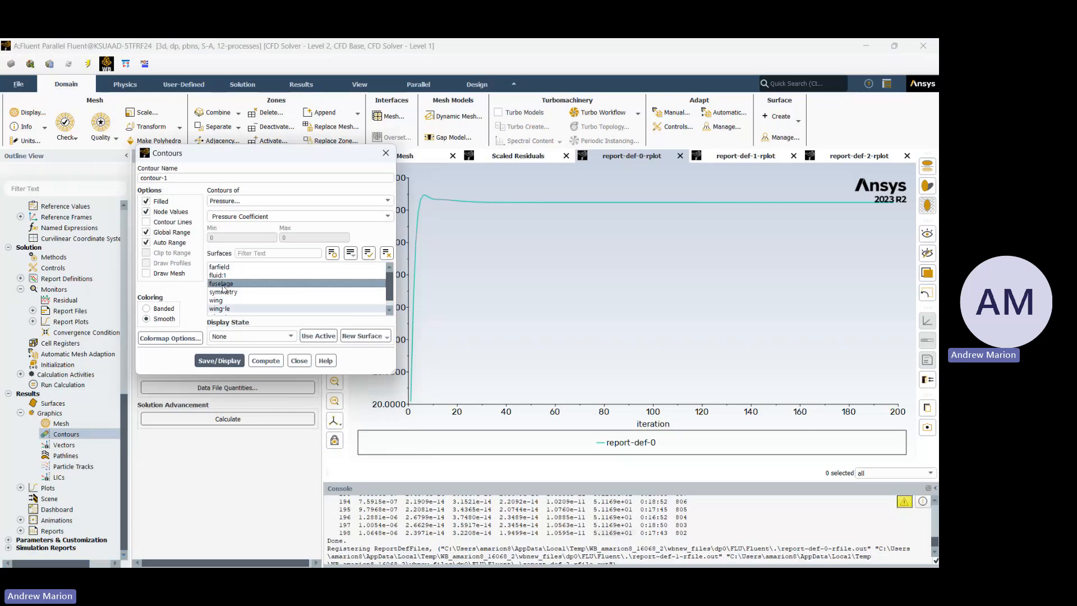
{"action": "scroll", "coordinate": [222, 287], "scroll_direction": "down", "scroll_amount": 1}
{"action": "left_click", "coordinate": [222, 293]}
{"action": "left_click", "coordinate": [220, 301]}
{"action": "left_click", "coordinate": [220, 308]}
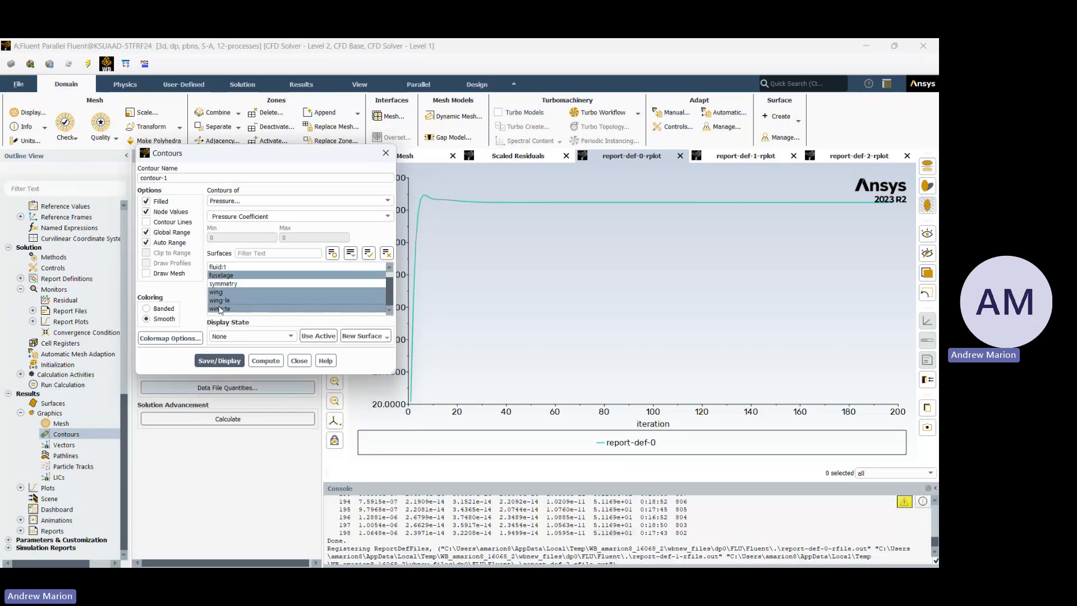
{"action": "left_click", "coordinate": [218, 363]}
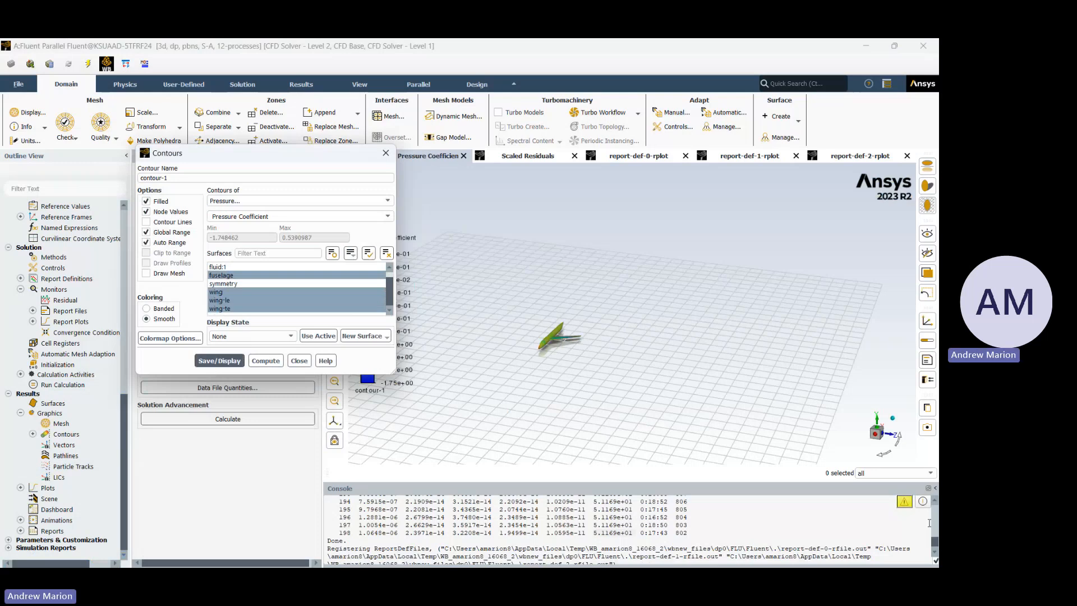
- Examine the pressure coefficient contours on the aircraft from the front, including the fuselage nose
{"action": "scroll", "coordinate": [534, 345], "scroll_direction": "up", "scroll_amount": 3}
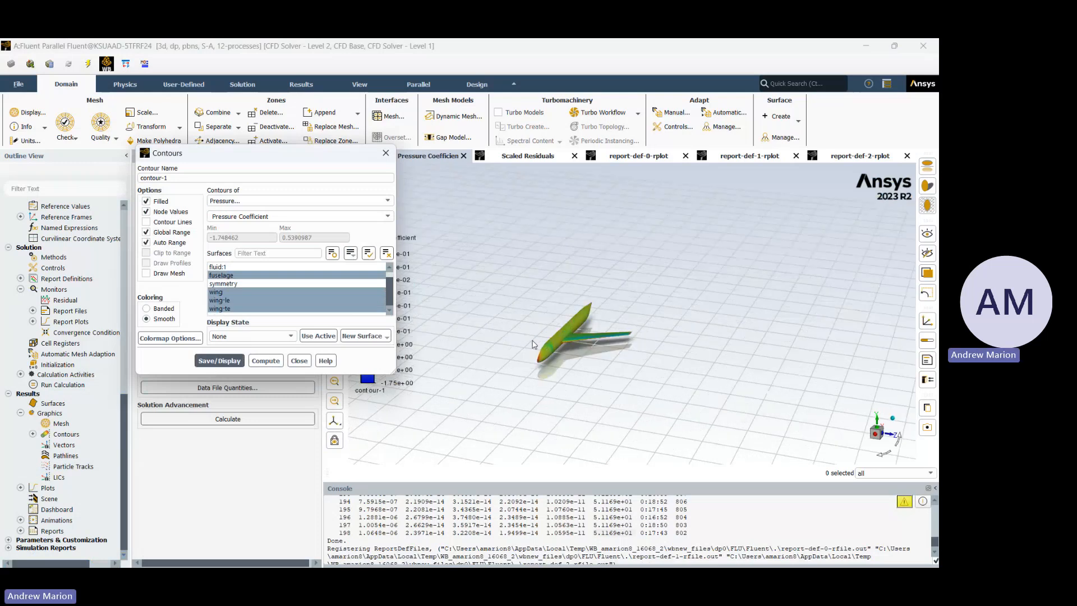
{"action": "scroll", "coordinate": [534, 343], "scroll_direction": "up", "scroll_amount": 3}
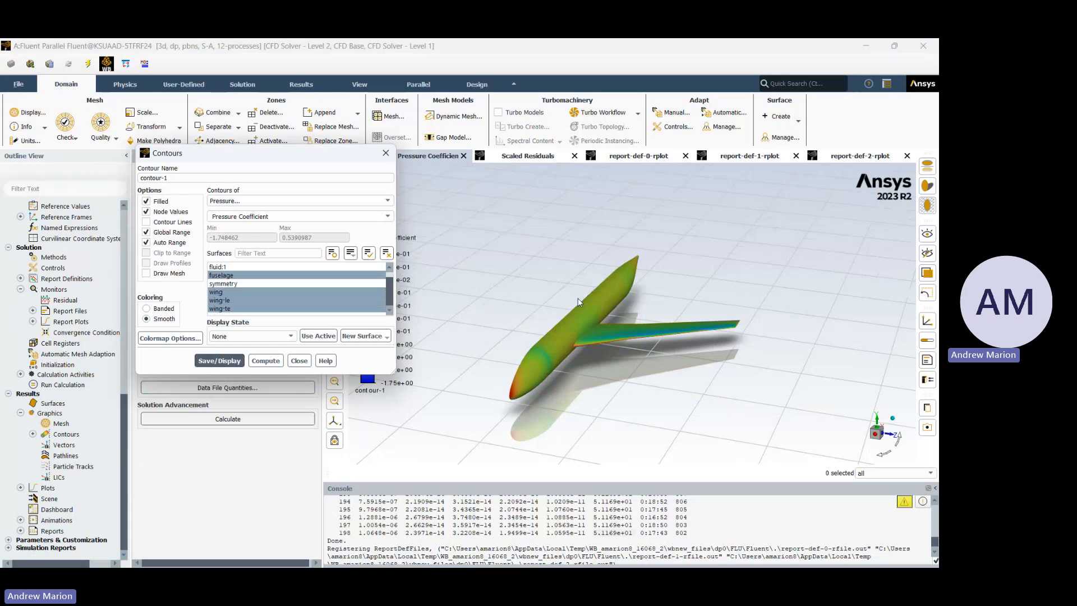
{"action": "left_click", "coordinate": [876, 434]}
{"action": "scroll", "coordinate": [590, 310], "scroll_direction": "up", "scroll_amount": 4}
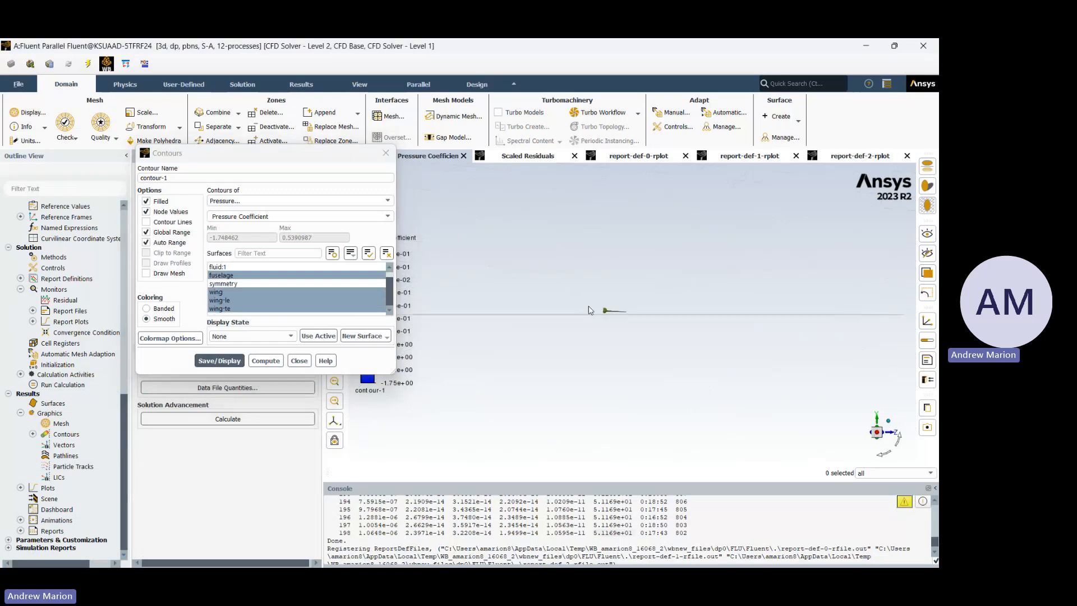
{"action": "scroll", "coordinate": [597, 314], "scroll_direction": "up", "scroll_amount": 5}
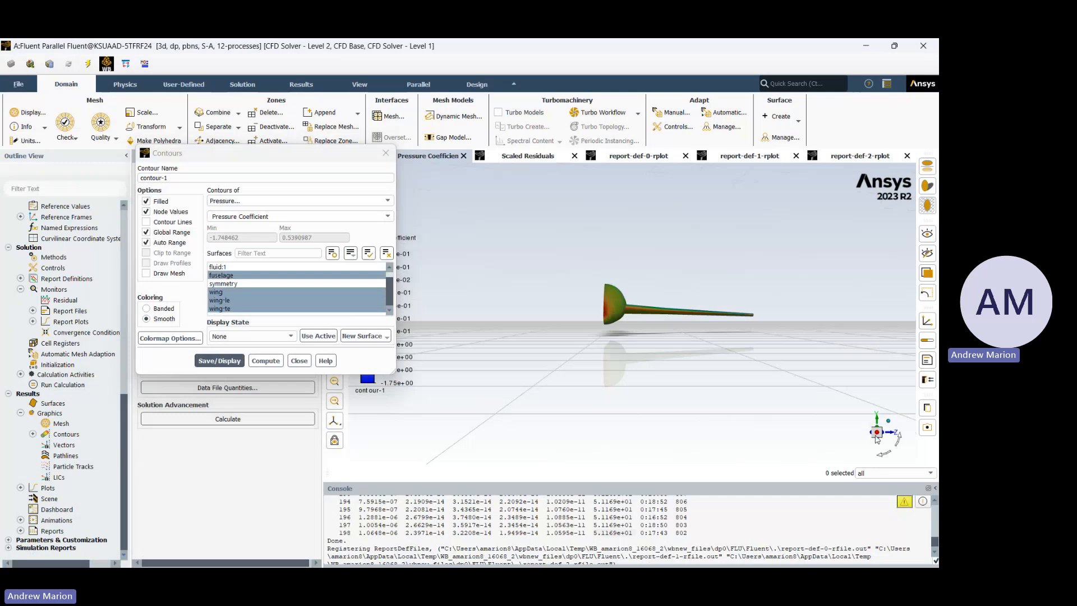
{"action": "scroll", "coordinate": [633, 322], "scroll_direction": "up", "scroll_amount": 2}
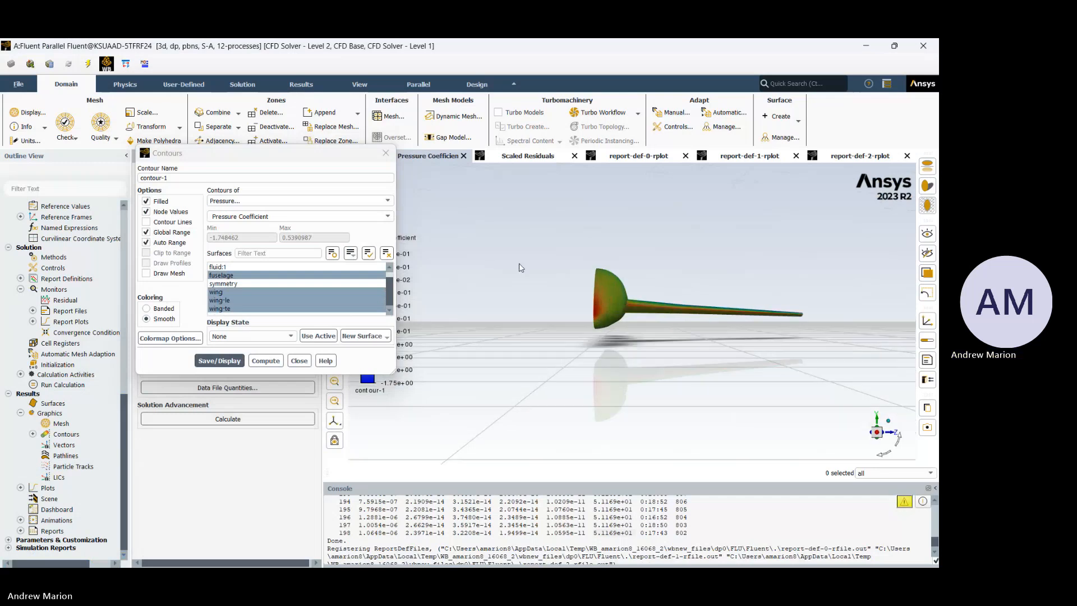
{"action": "scroll", "coordinate": [597, 312], "scroll_direction": "up", "scroll_amount": 2}
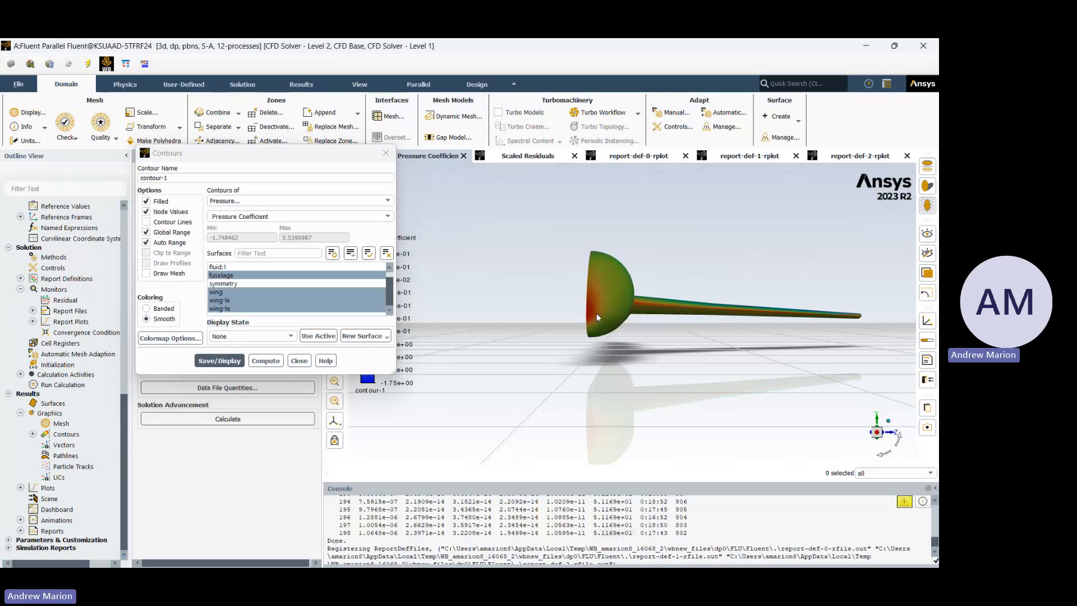
- Examine the pressure coefficient contours on the wing's leading edge, upper and lower surfaces, and its junction with the fuselage
{"action": "left_click_drag", "start_coordinate": [596, 318], "coordinate": [674, 277]}
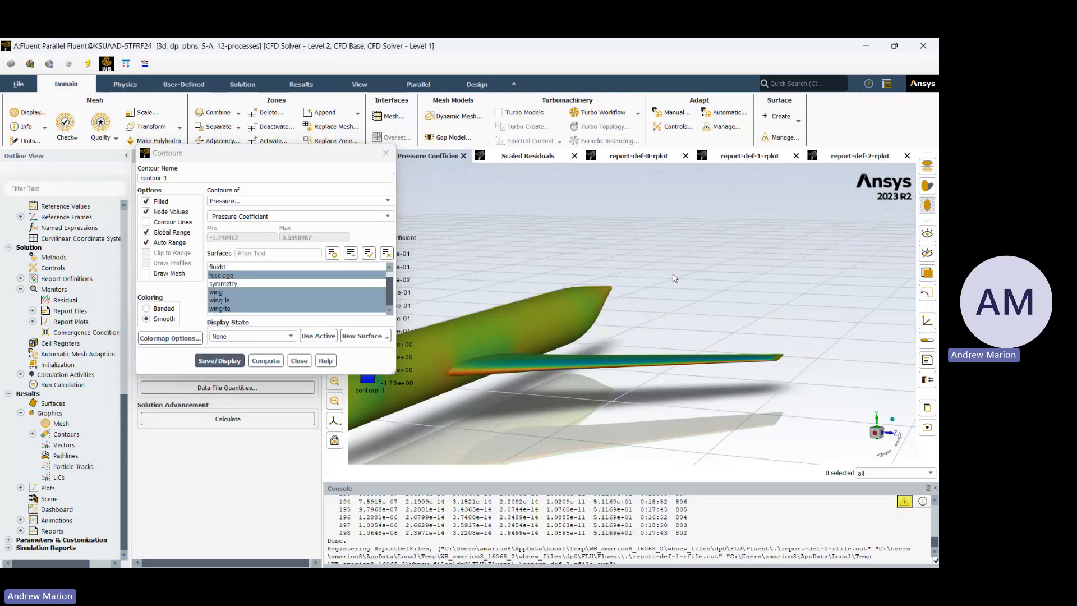
{"action": "scroll", "coordinate": [446, 402], "scroll_direction": "up", "scroll_amount": 3}
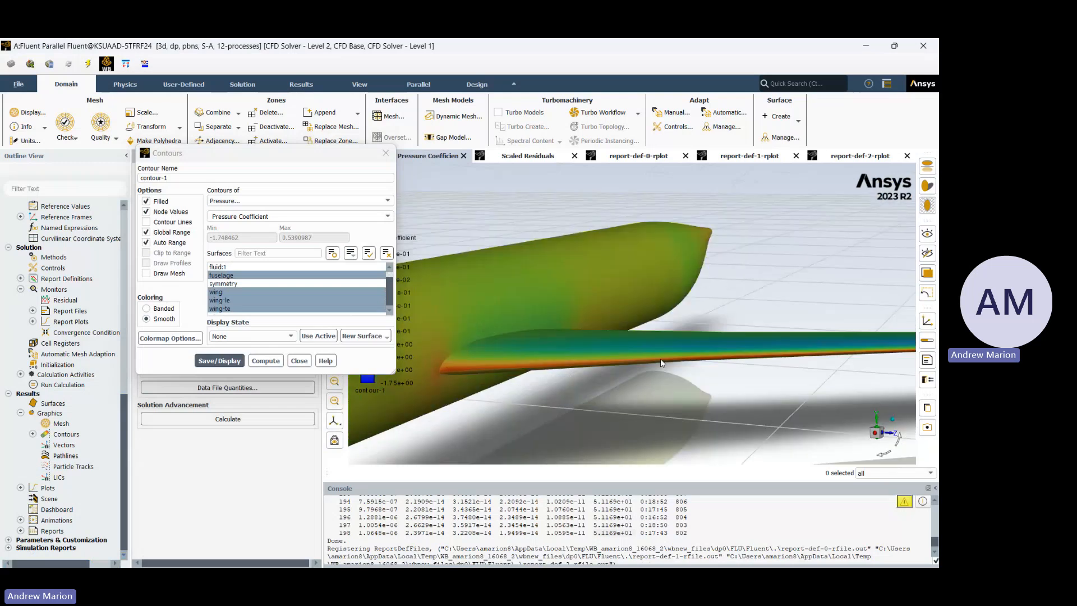
{"action": "left_click_drag", "start_coordinate": [661, 359], "coordinate": [606, 402]}
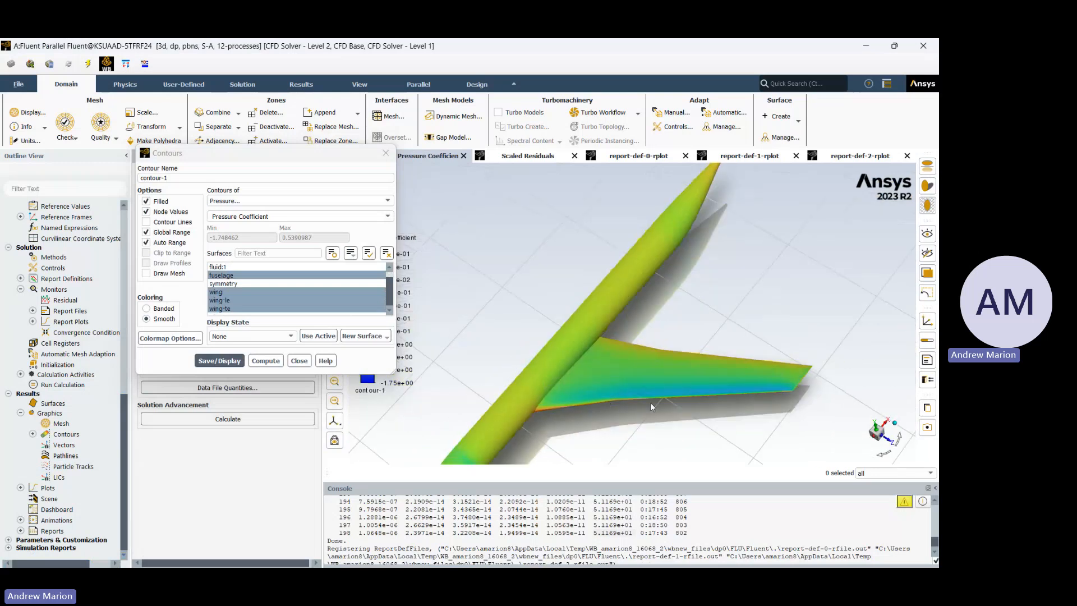
{"action": "left_click_drag", "start_coordinate": [651, 402], "coordinate": [579, 183]}
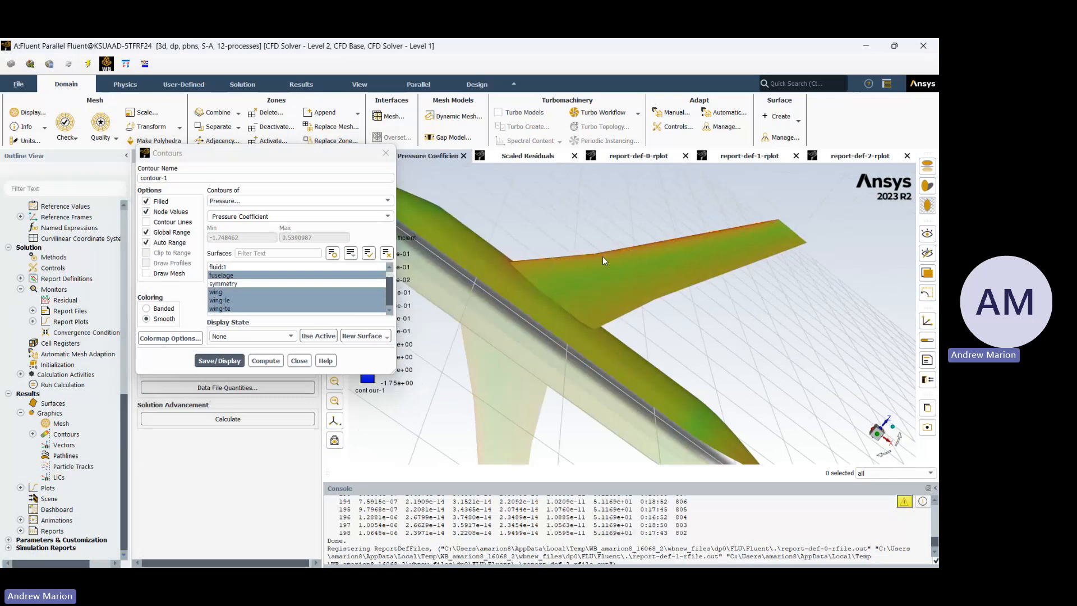
{"action": "left_click_drag", "start_coordinate": [602, 257], "coordinate": [503, 433]}
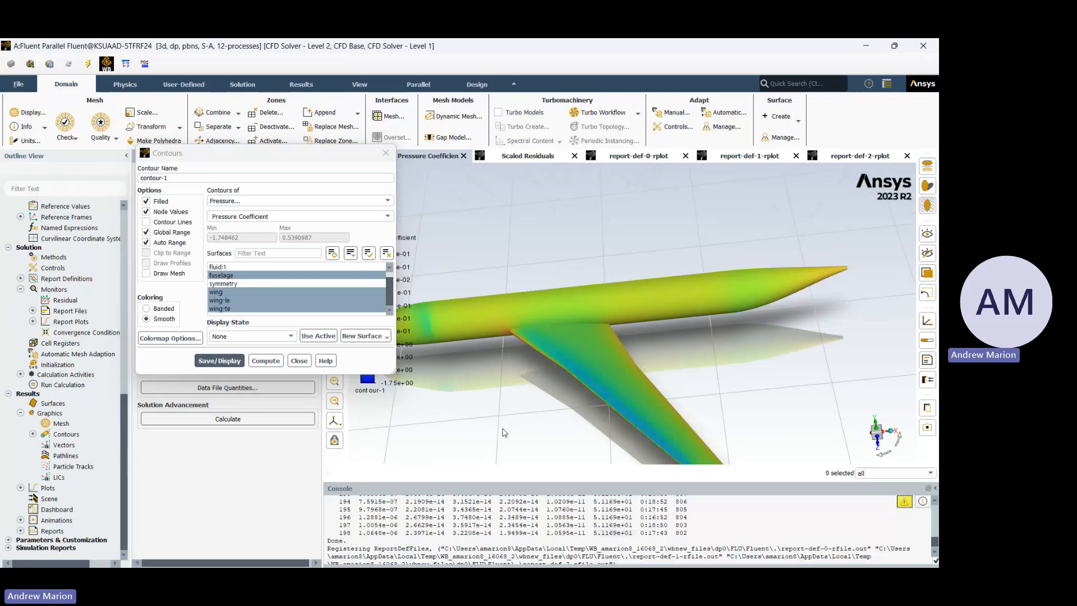
{"action": "left_click_drag", "start_coordinate": [504, 433], "coordinate": [545, 393]}
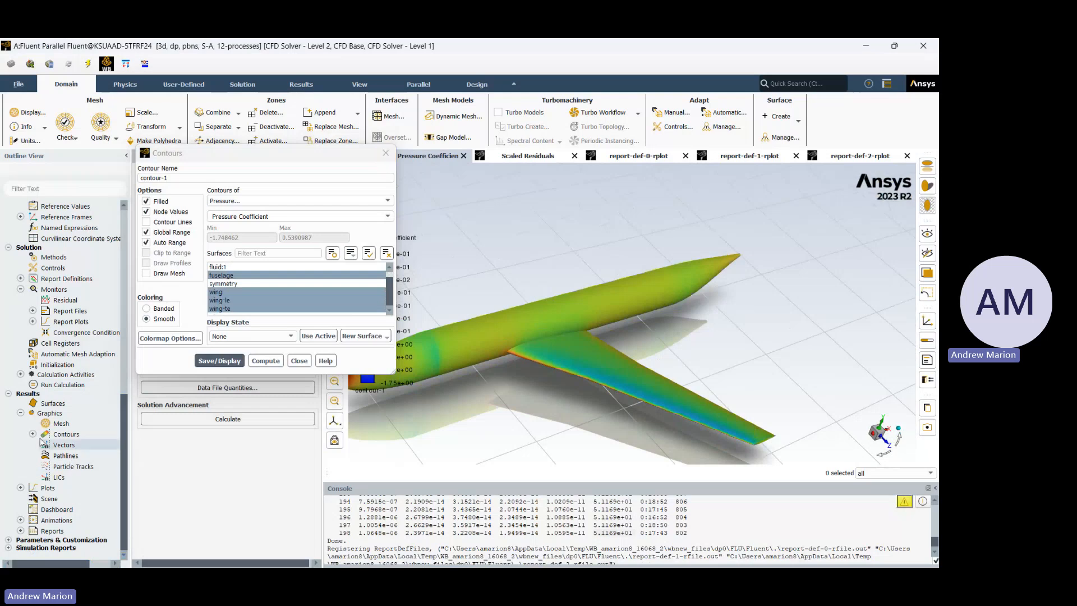
{"action": "mouse_move", "coordinate": [662, 381]}
{"action": "left_mouse_down"}
{"action": "mouse_move", "coordinate": [711, 312]}
{"action": "mouse_move", "coordinate": [490, 281]}
{"action": "mouse_move", "coordinate": [516, 296]}
{"action": "mouse_move", "coordinate": [707, 297]}
{"action": "left_mouse_up"}
{"action": "scroll", "coordinate": [516, 295], "scroll_direction": "up", "scroll_amount": 4}
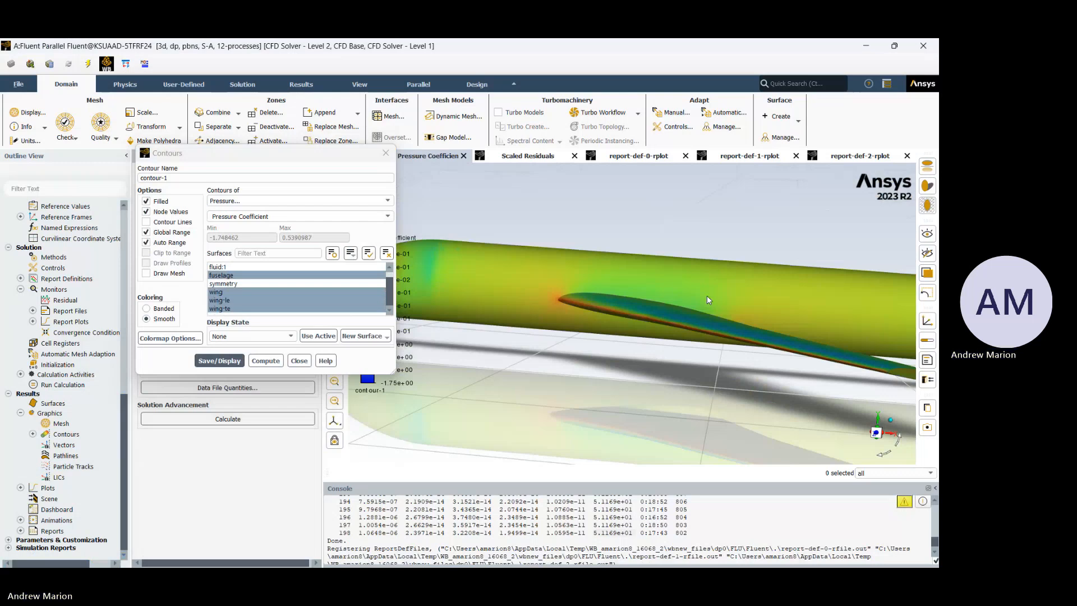
- Examine the pressure coefficient contours at the wing root's leading edge and over the whole aircraft from above
{"action": "scroll", "coordinate": [611, 270], "scroll_direction": "up", "scroll_amount": 4}
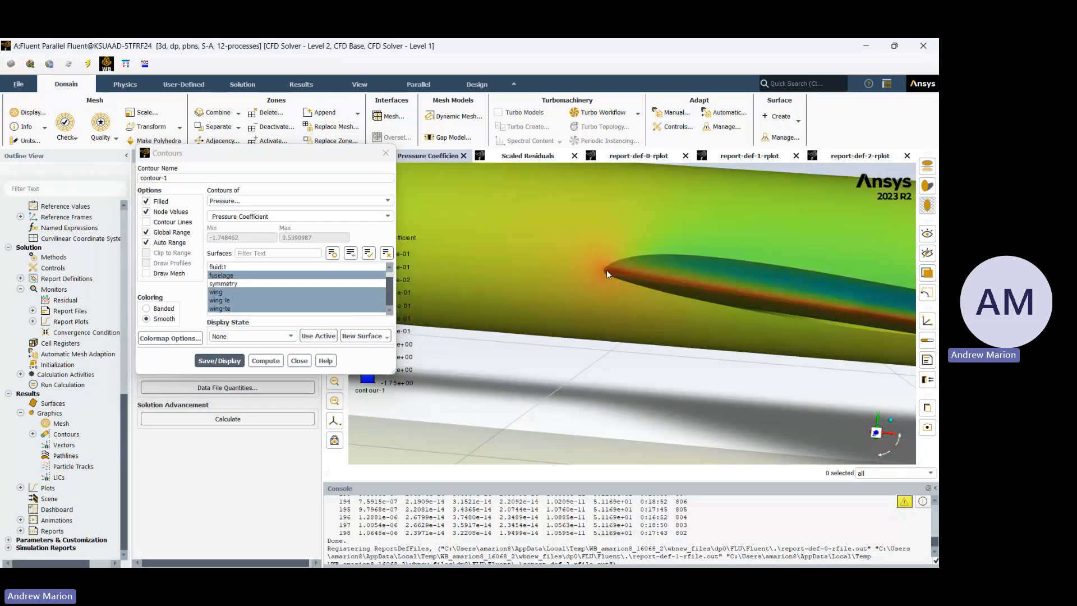
{"action": "scroll", "coordinate": [607, 272], "scroll_direction": "down", "scroll_amount": 2}
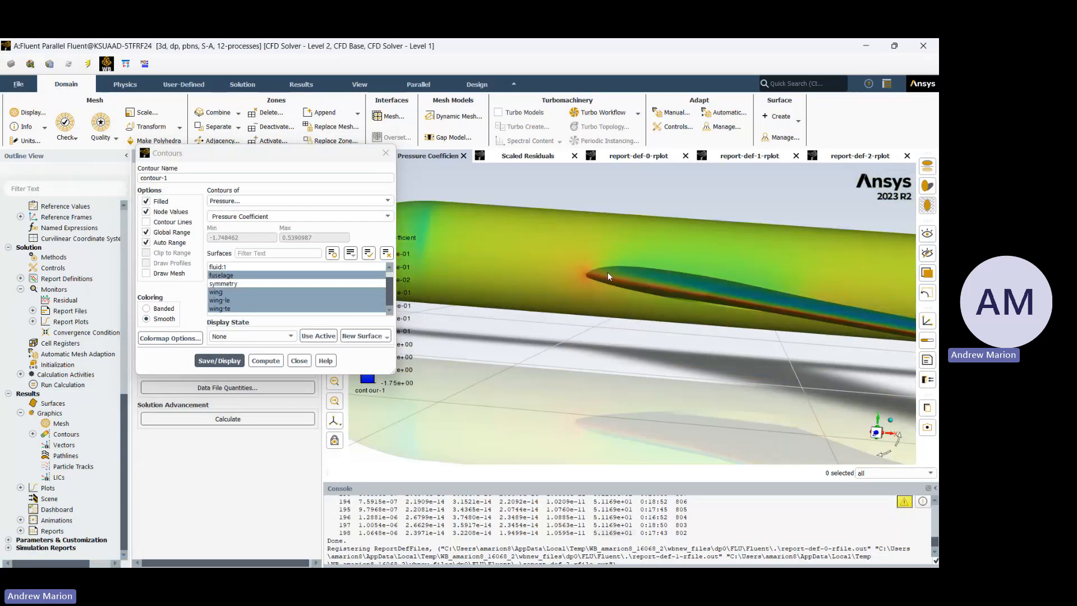
{"action": "scroll", "coordinate": [608, 272], "scroll_direction": "down", "scroll_amount": 3}
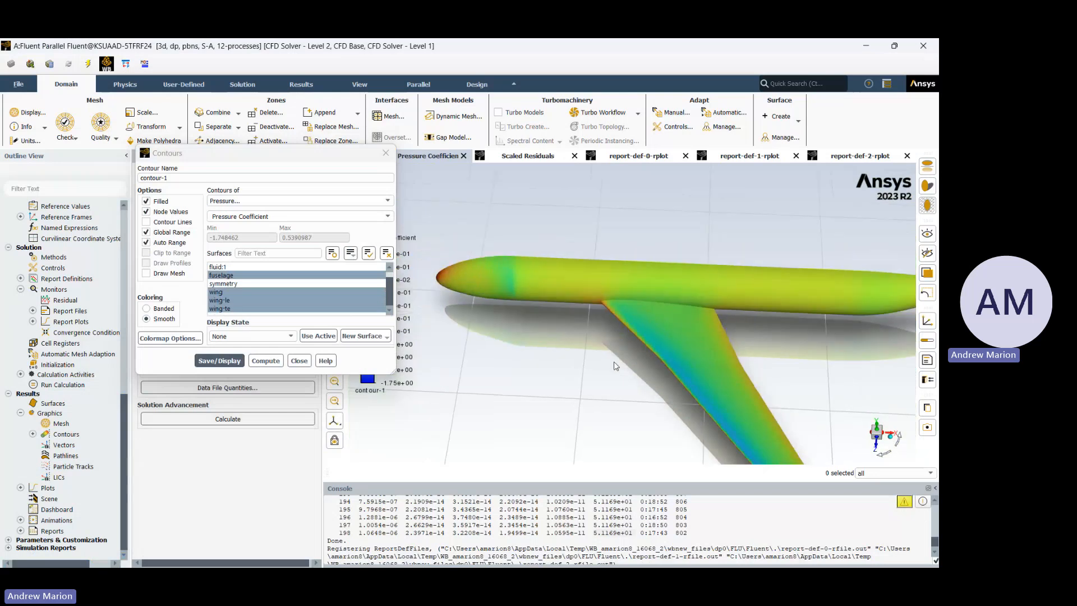
{"action": "left_click", "coordinate": [873, 427]}
{"action": "left_click", "coordinate": [876, 431]}
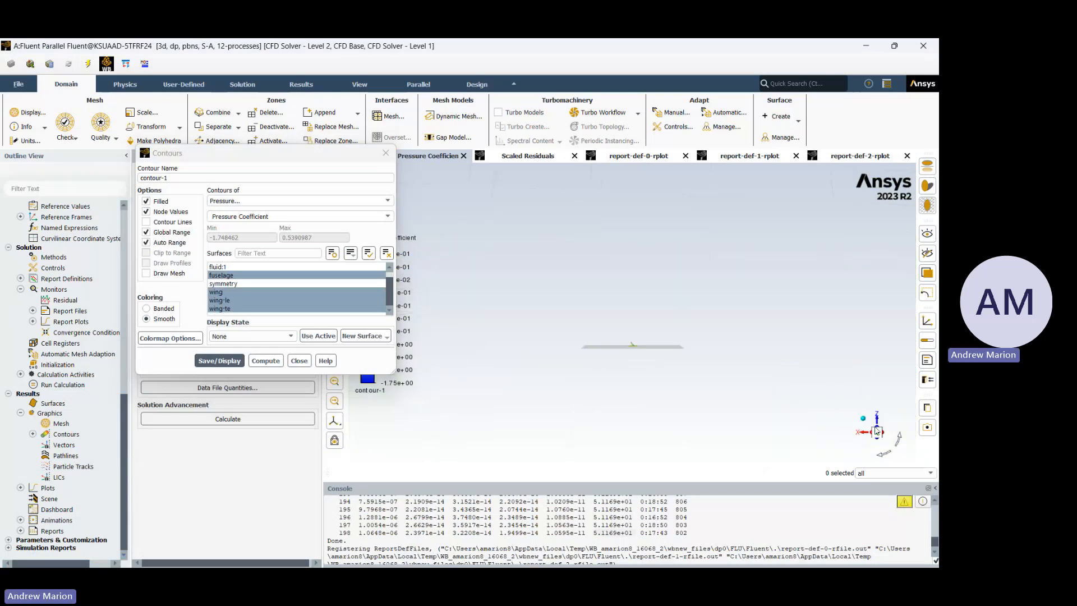
{"action": "middle_click_drag", "start_coordinate": [625, 346], "coordinate": [641, 343]}
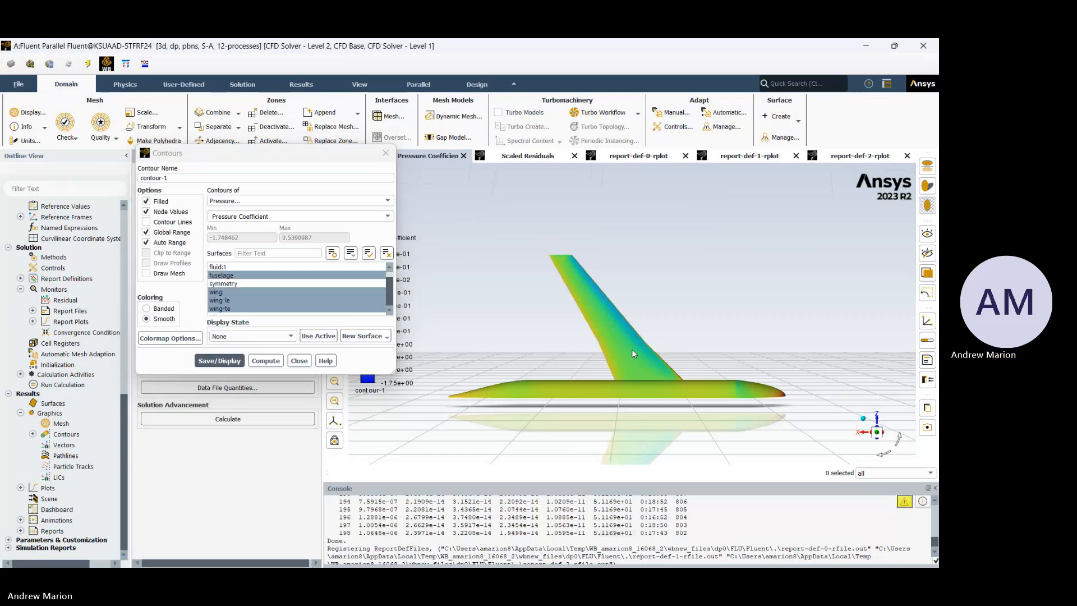
- Switch to the Ansys Workshop presentation in PowerPoint, review the Post Processing slide's task list, and return to Fluent
{"action": "mouse_move", "coordinate": [14, 567]}
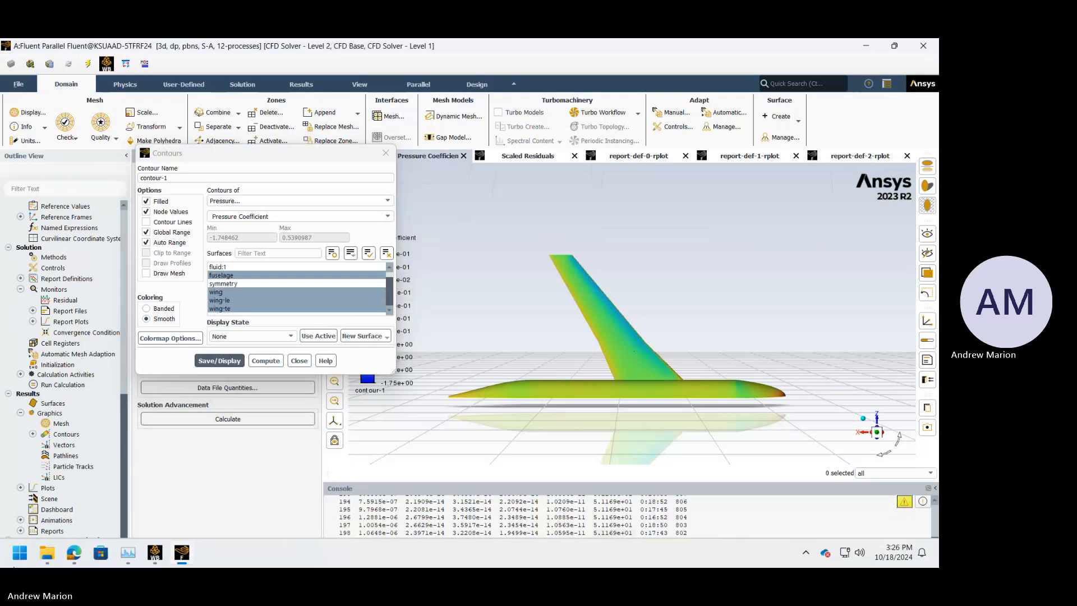
{"action": "left_click", "coordinate": [72, 555]}
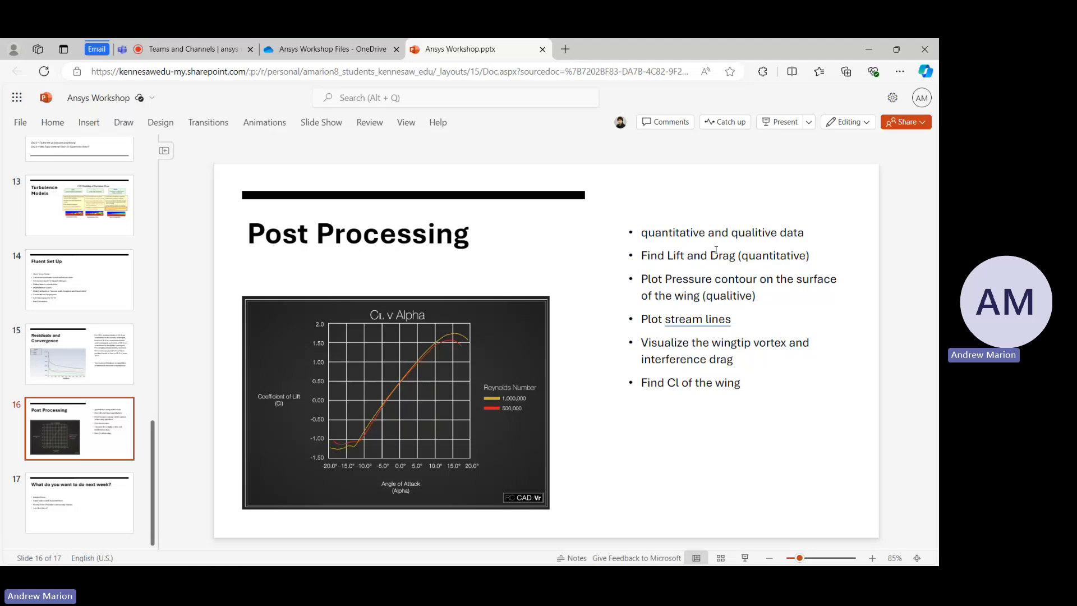
{"action": "left_click", "coordinate": [185, 553]}
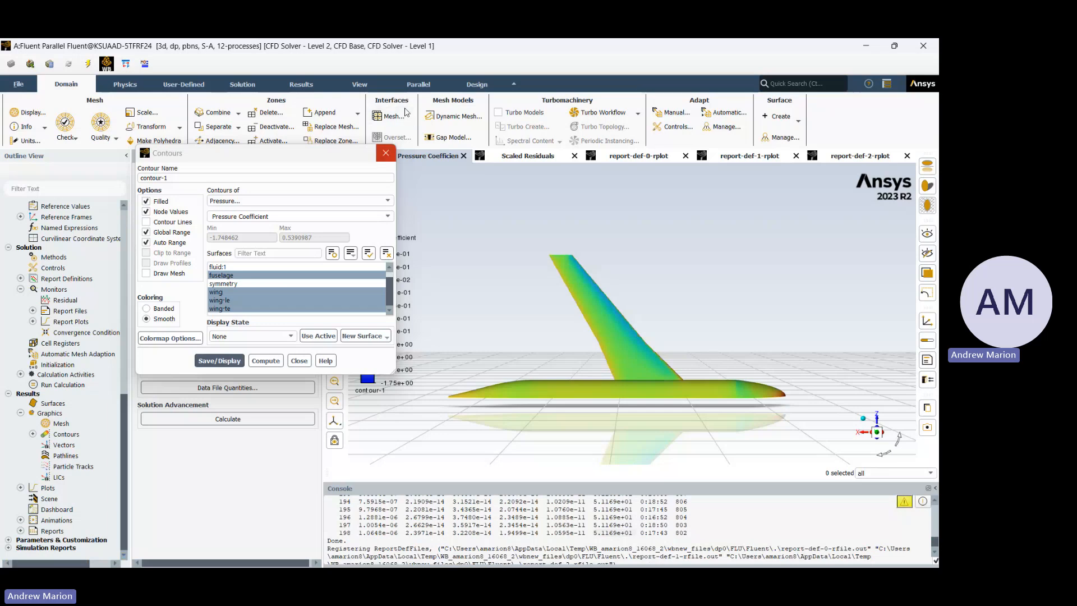
- Close the contour settings and create pathlines-1 released from wing-te, colored by Velocity Magnitude, then save and display it
{"action": "left_click", "coordinate": [385, 153]}
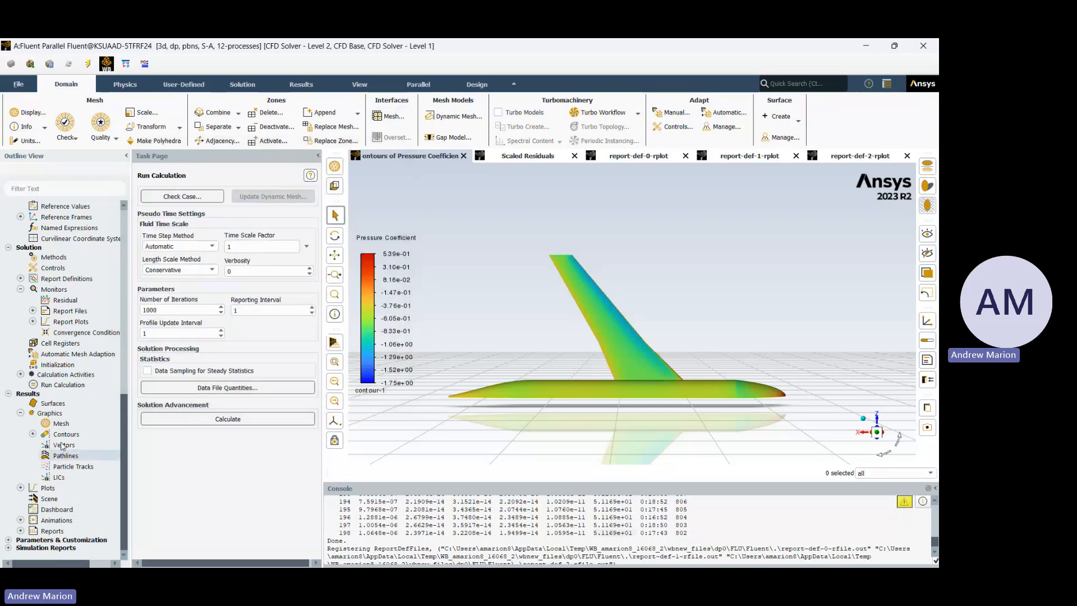
{"action": "double_click", "coordinate": [59, 456]}
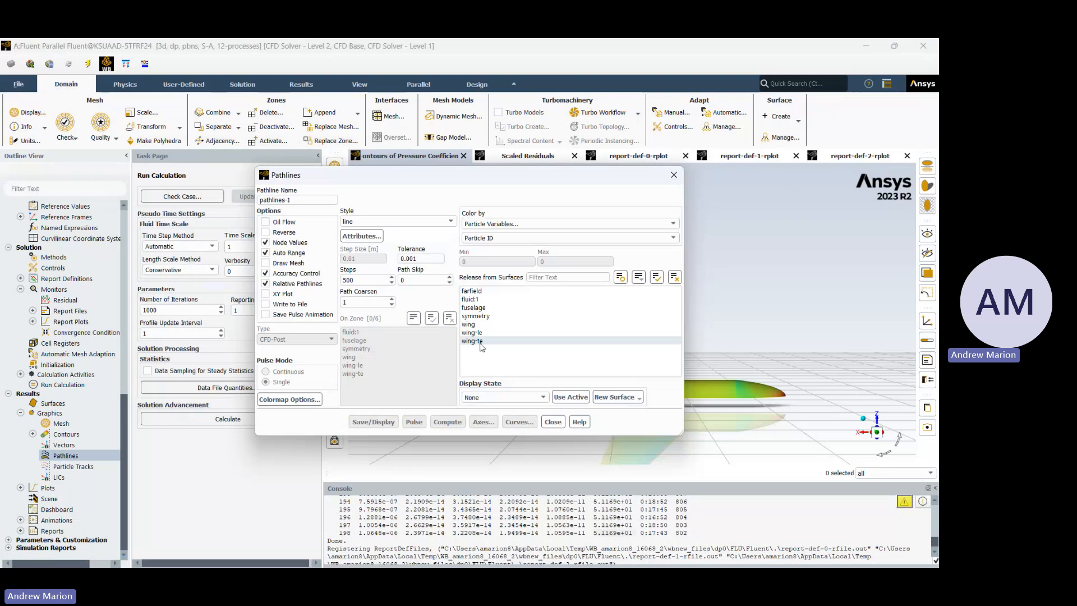
{"action": "left_click", "coordinate": [480, 345]}
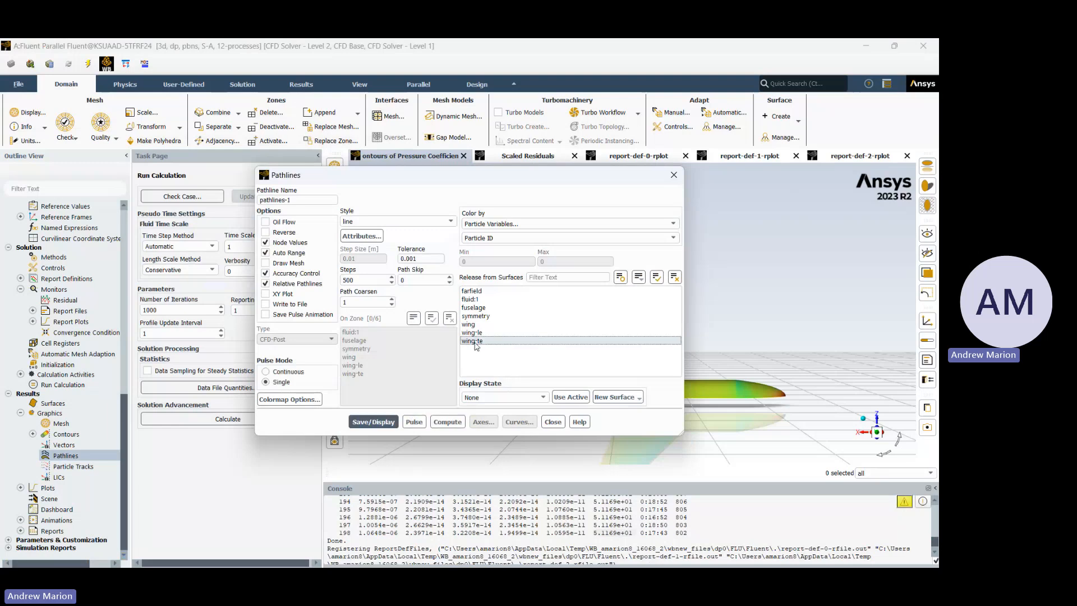
{"action": "left_click", "coordinate": [573, 224]}
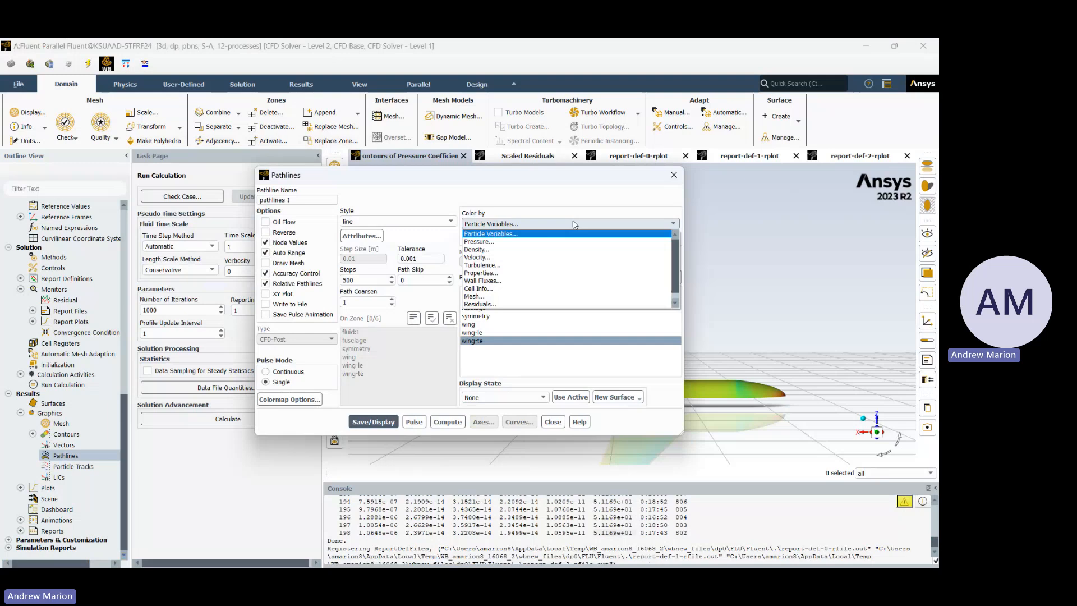
{"action": "left_click", "coordinate": [479, 257]}
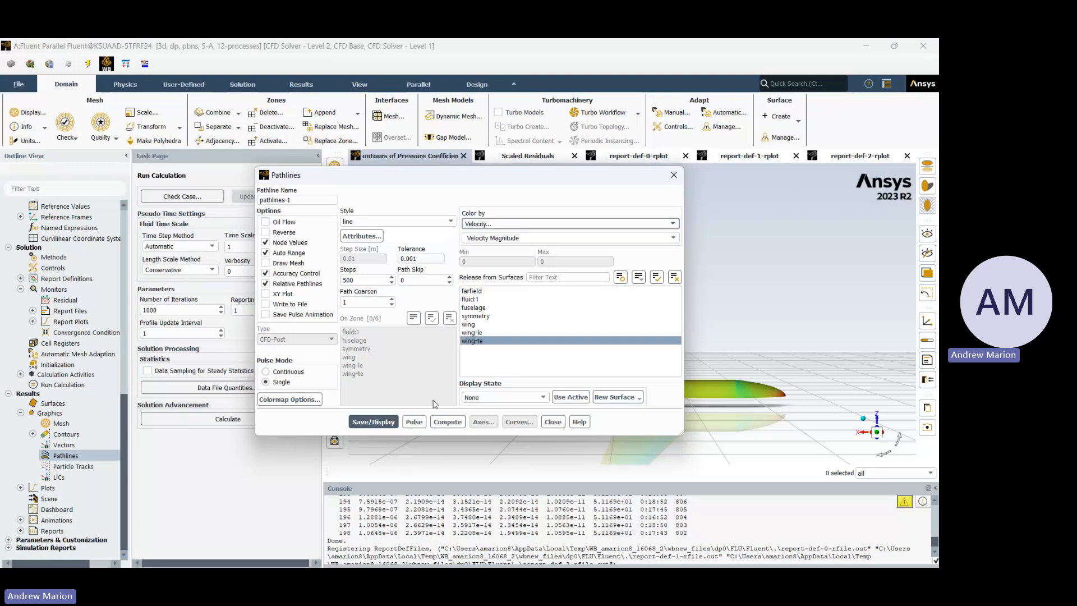
{"action": "left_click", "coordinate": [387, 422]}
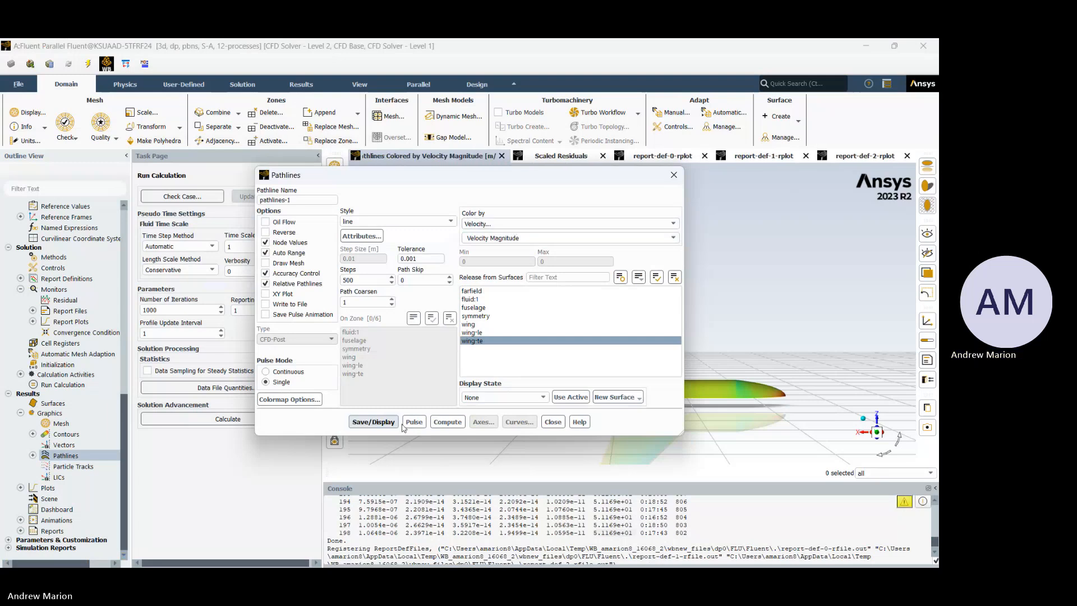
- Add the fuselage to the pathlines' release surfaces alongside wing-te and redisplay the plot
{"action": "left_click_drag", "start_coordinate": [480, 174], "coordinate": [231, 163]}
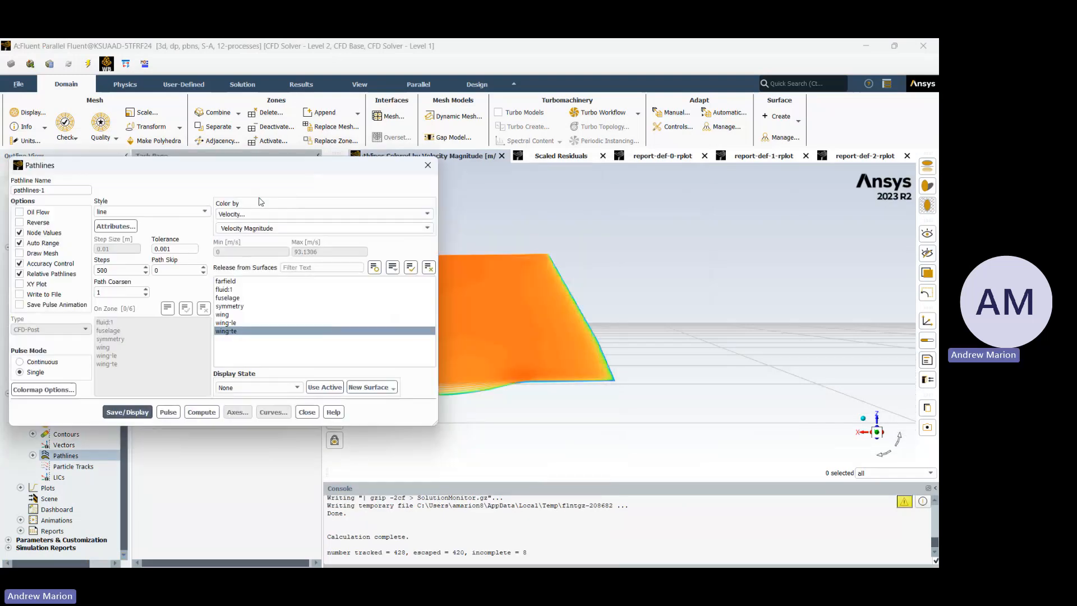
{"action": "mouse_move", "coordinate": [499, 382]}
{"action": "left_mouse_down"}
{"action": "mouse_move", "coordinate": [564, 361]}
{"action": "mouse_move", "coordinate": [353, 310]}
{"action": "mouse_move", "coordinate": [603, 306]}
{"action": "mouse_move", "coordinate": [584, 365]}
{"action": "mouse_move", "coordinate": [694, 362]}
{"action": "left_mouse_up"}
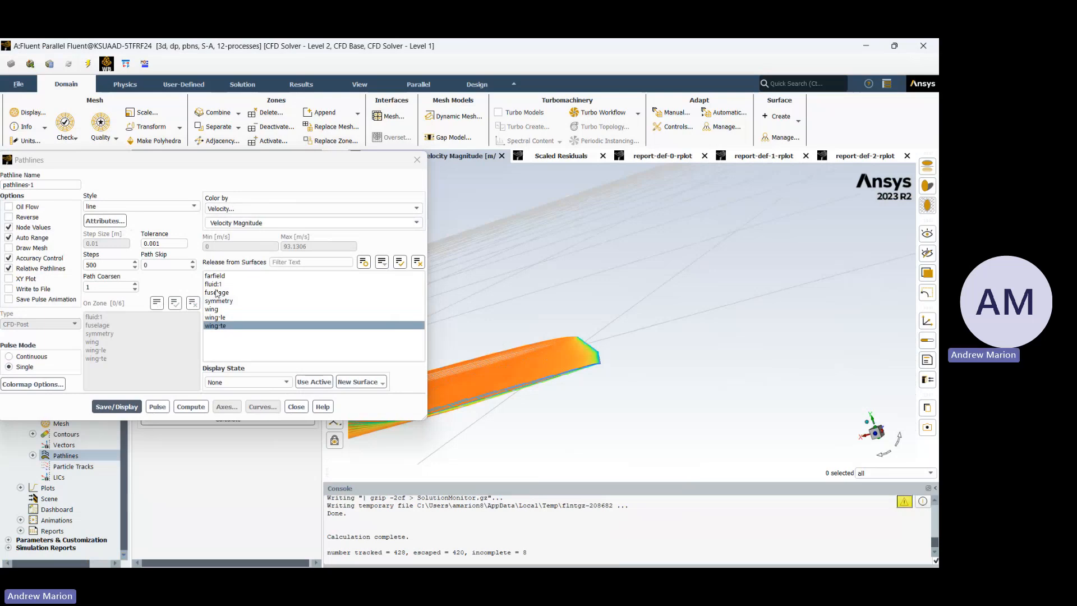
{"action": "left_click_drag", "start_coordinate": [521, 353], "coordinate": [603, 376]}
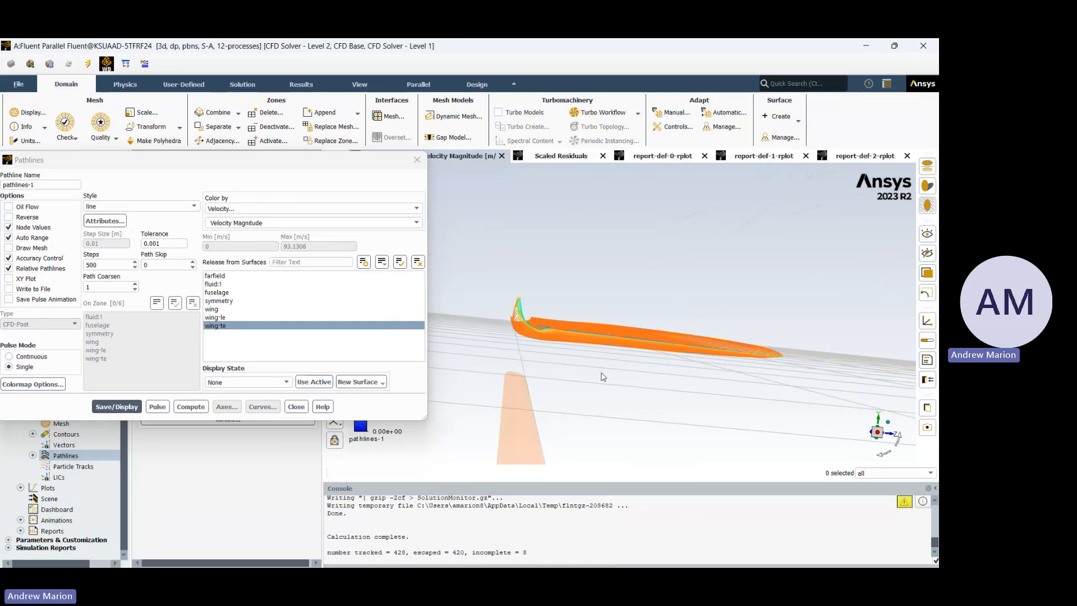
{"action": "left_click", "coordinate": [220, 293]}
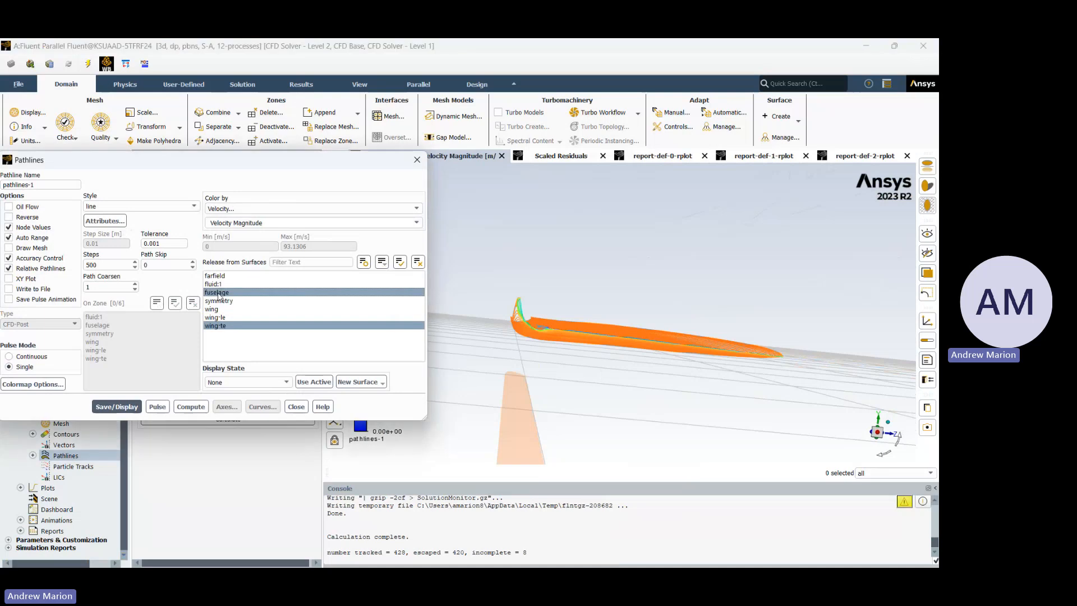
{"action": "left_click", "coordinate": [138, 407]}
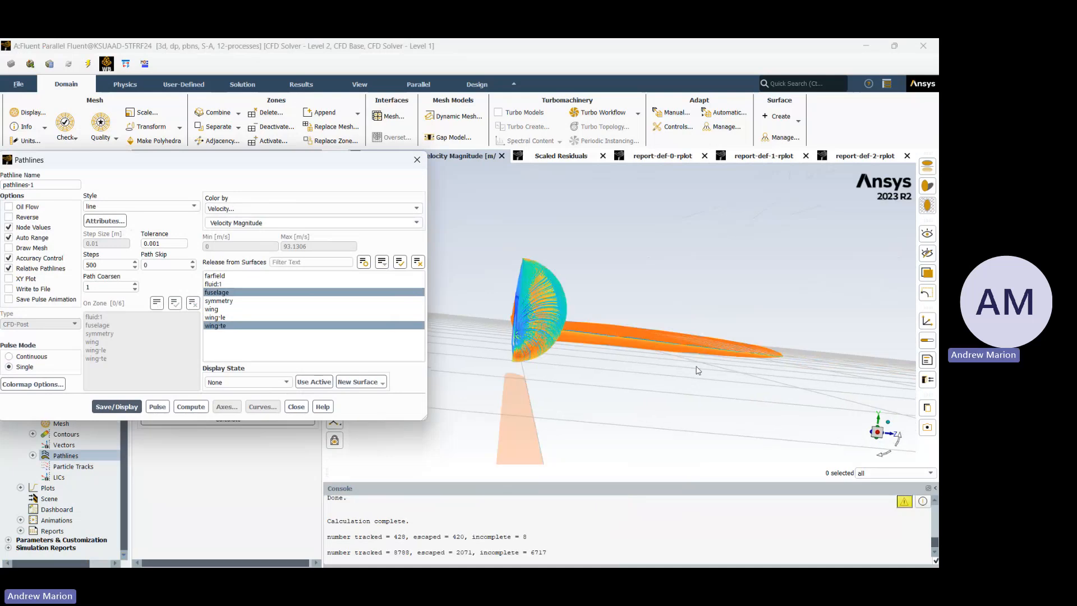
{"action": "left_click_drag", "start_coordinate": [696, 371], "coordinate": [435, 235]}
- Replace wing-te with wing-le in the pathlines' release surfaces, keeping the fuselage selected, and redisplay the plot
{"action": "left_click", "coordinate": [210, 310]}
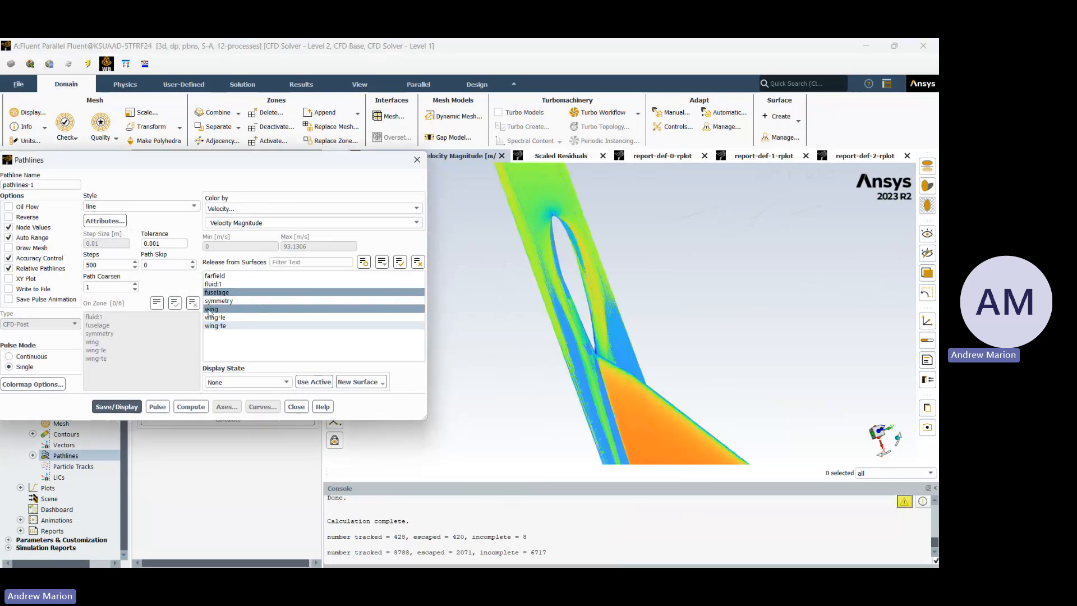
{"action": "left_click", "coordinate": [210, 310]}
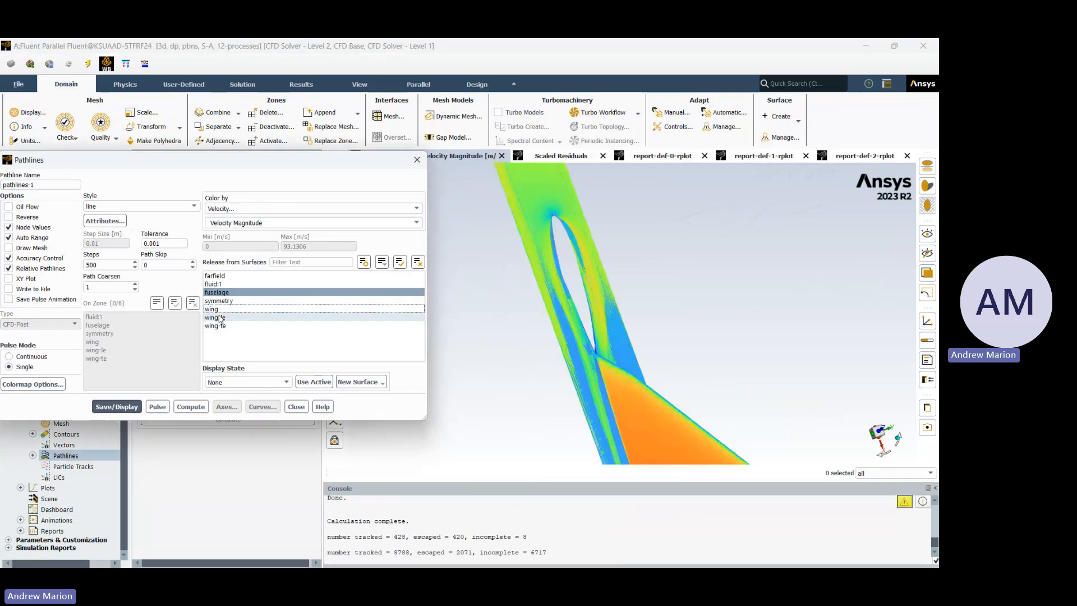
{"action": "left_click", "coordinate": [218, 318]}
{"action": "left_click", "coordinate": [218, 318]}
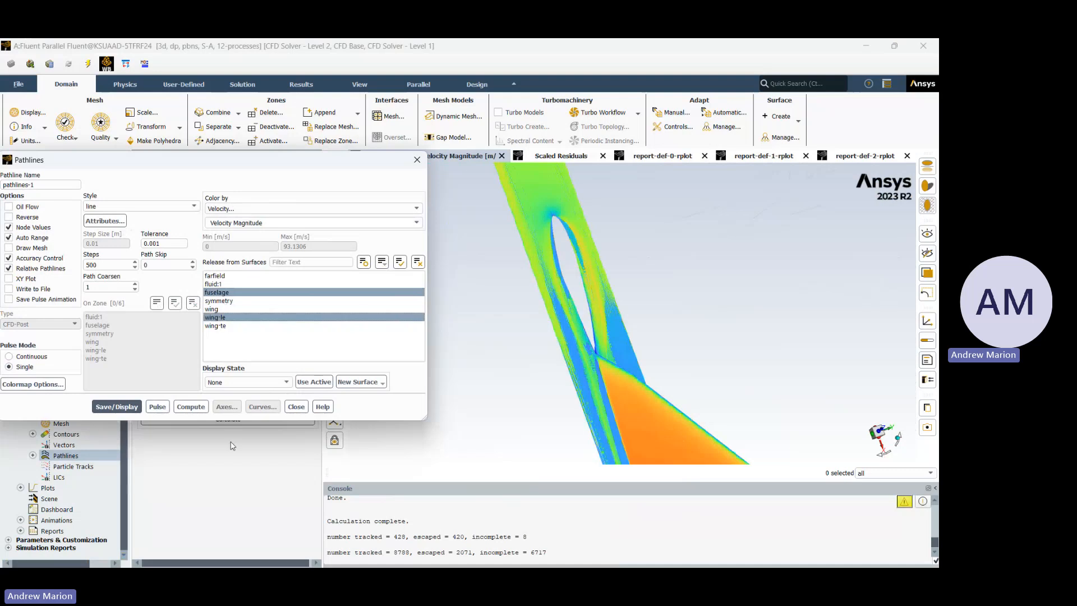
{"action": "left_click", "coordinate": [119, 406]}
{"action": "left_click", "coordinate": [220, 317]}
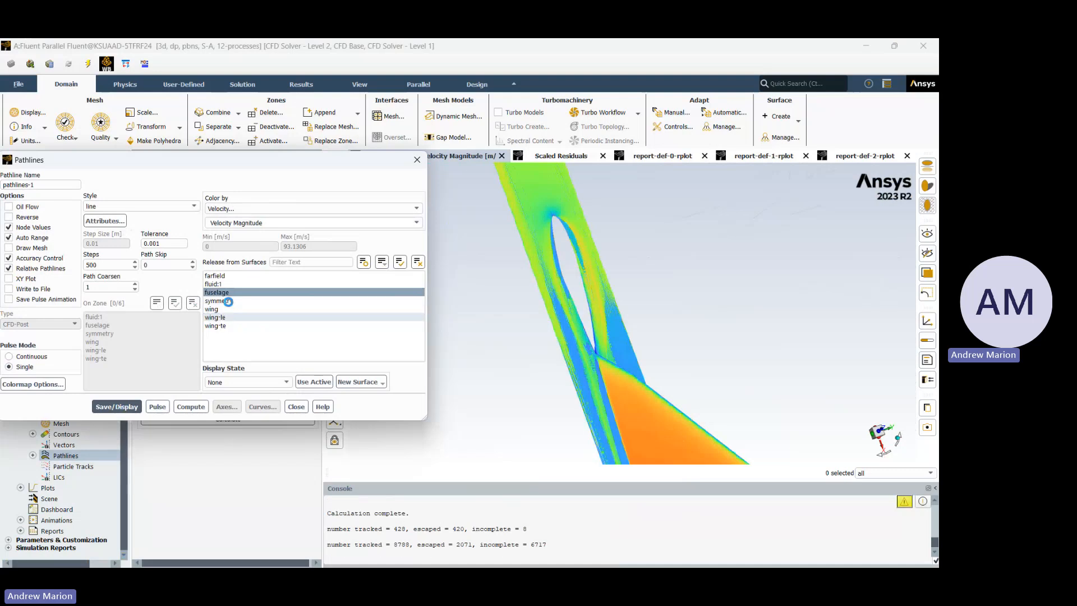
{"action": "left_click", "coordinate": [233, 316]}
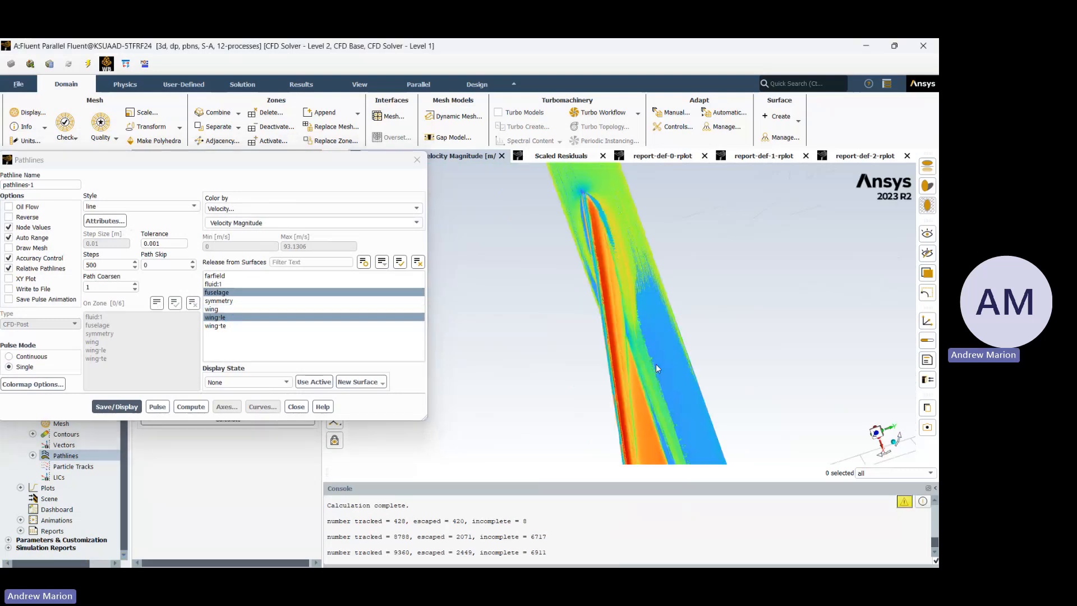
- Examine the velocity pathlines along the wing's leading edge and around its junction with the fuselage
{"action": "middle_click_drag", "start_coordinate": [579, 372], "coordinate": [576, 316]}
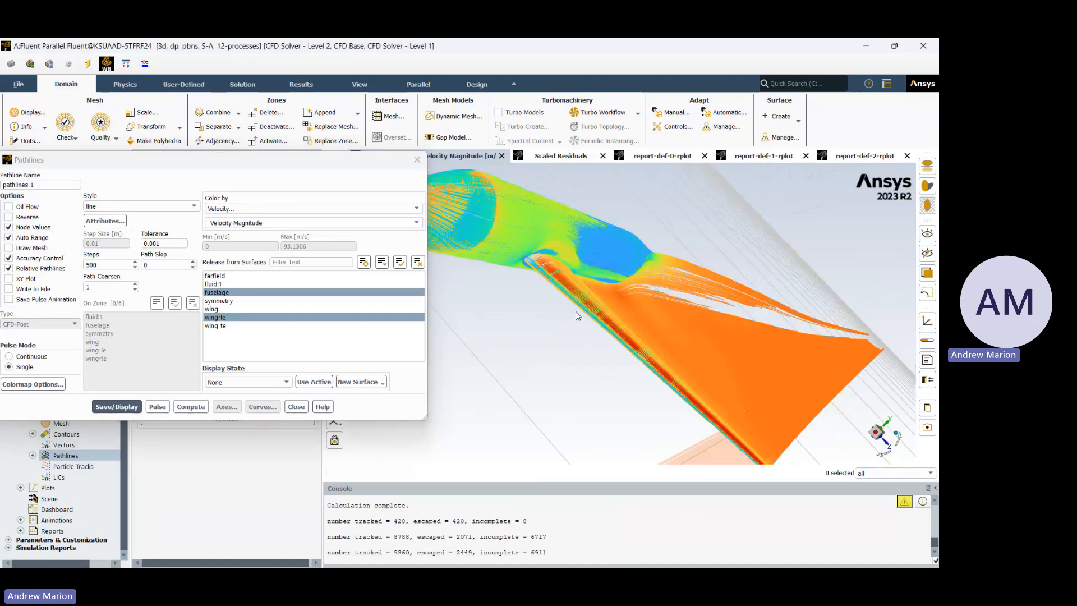
{"action": "left_click_drag", "start_coordinate": [577, 315], "coordinate": [529, 331]}
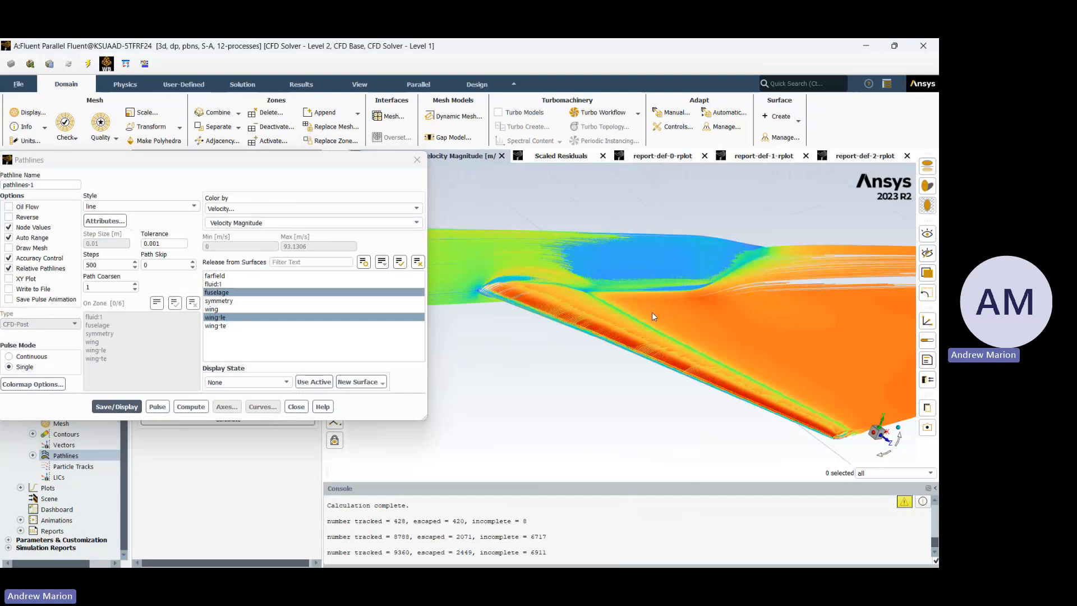
{"action": "scroll", "coordinate": [522, 258], "scroll_direction": "up", "scroll_amount": 5}
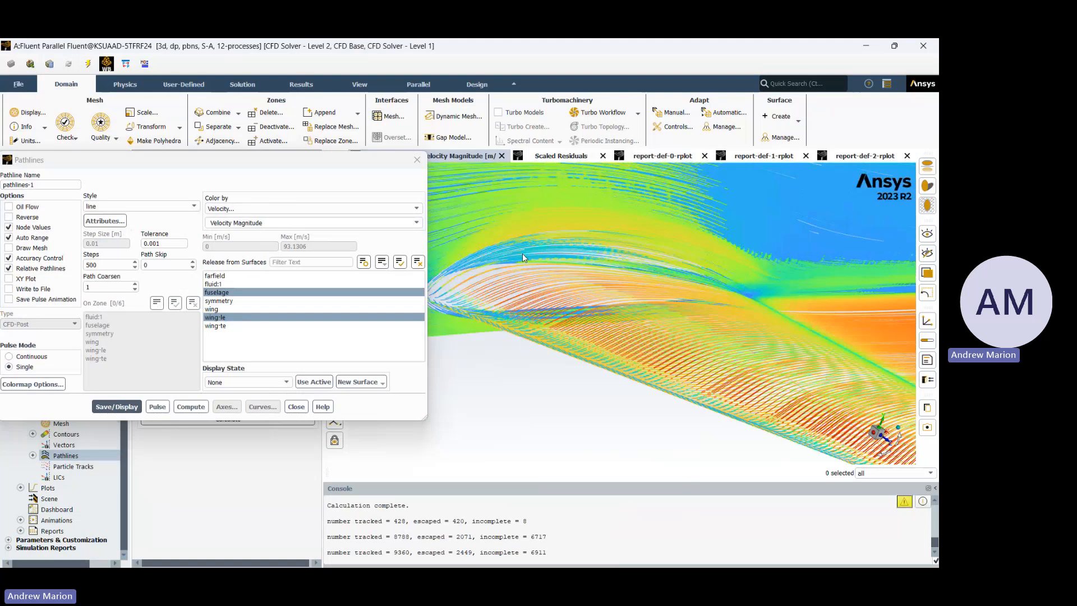
{"action": "scroll", "coordinate": [510, 266], "scroll_direction": "up", "scroll_amount": 3}
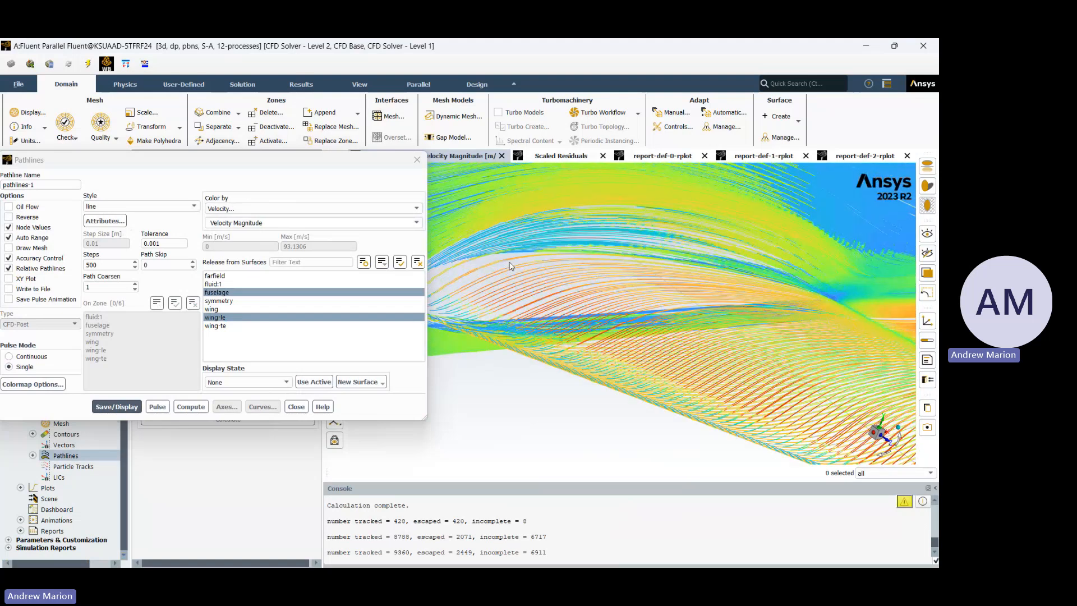
{"action": "scroll", "coordinate": [575, 343], "scroll_direction": "down", "scroll_amount": 8}
{"action": "left_click_drag", "start_coordinate": [575, 344], "coordinate": [753, 428]}
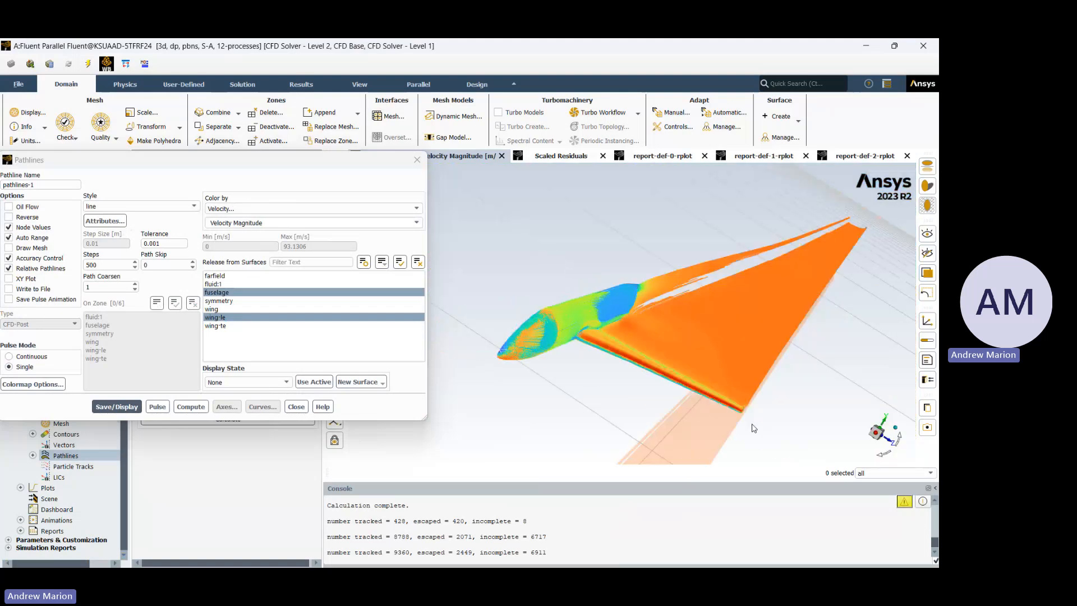
- Examine the pathlines along the flow direction from the front and rear, including the wake behind the wing
{"action": "left_click", "coordinate": [882, 436]}
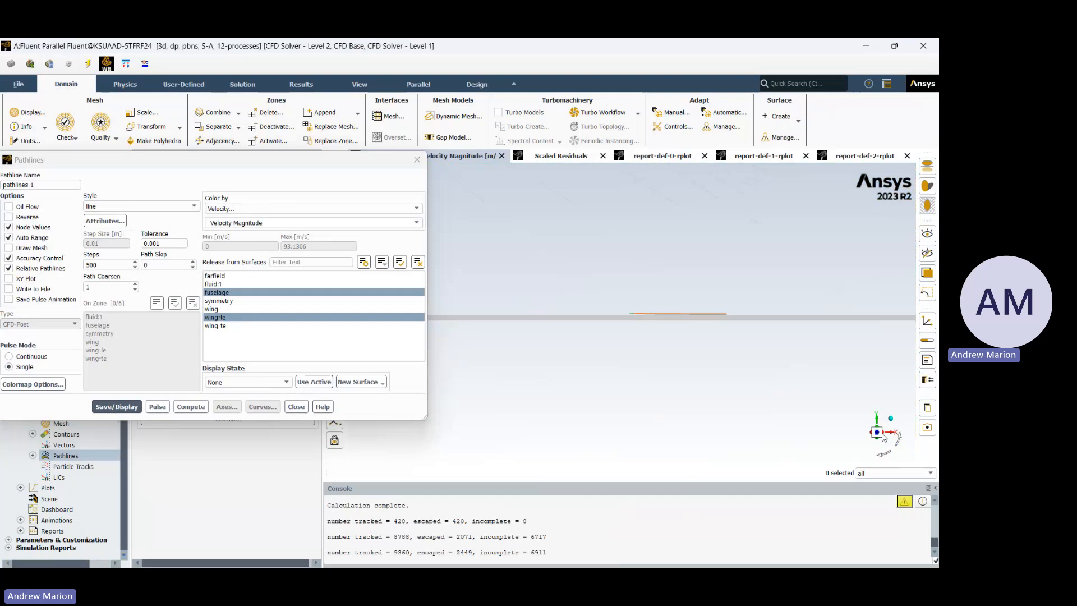
{"action": "left_click", "coordinate": [883, 437]}
{"action": "scroll", "coordinate": [629, 274], "scroll_direction": "up", "scroll_amount": 5}
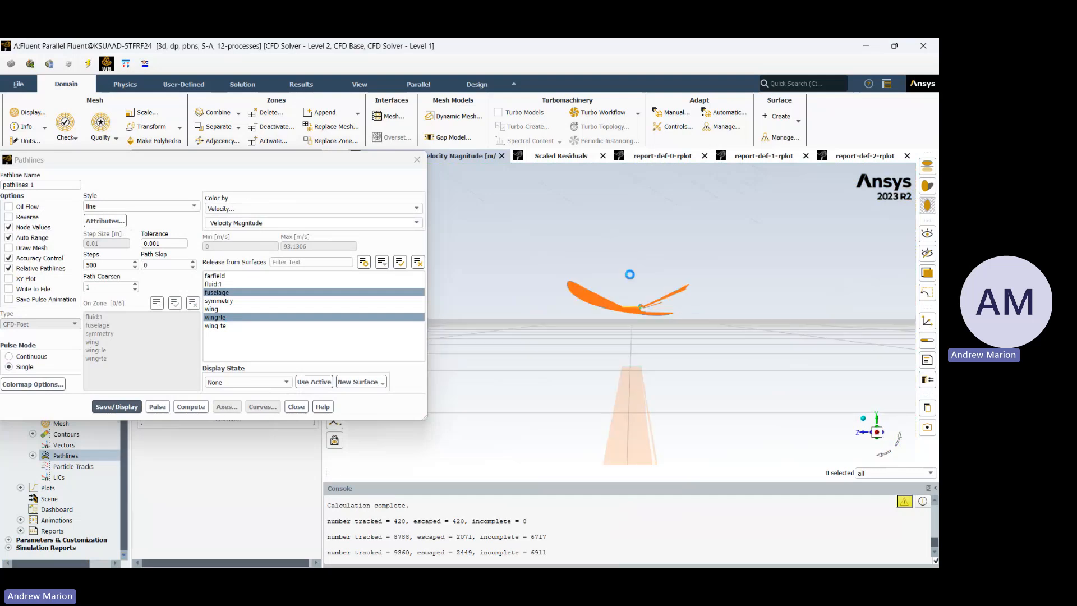
{"action": "scroll", "coordinate": [637, 304], "scroll_direction": "up", "scroll_amount": 3}
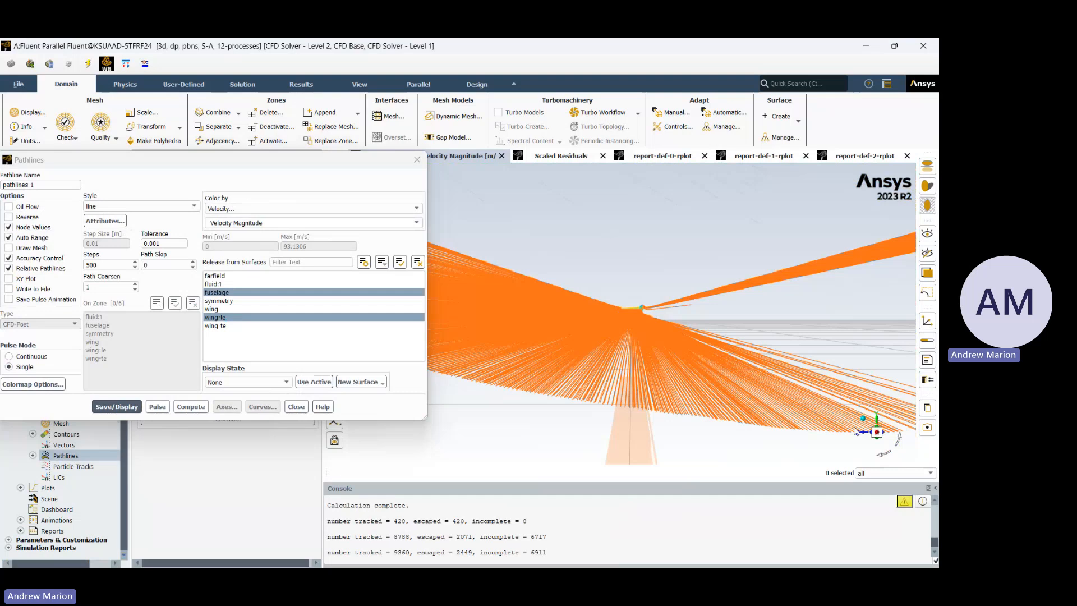
{"action": "left_click_drag", "start_coordinate": [855, 430], "coordinate": [627, 256]}
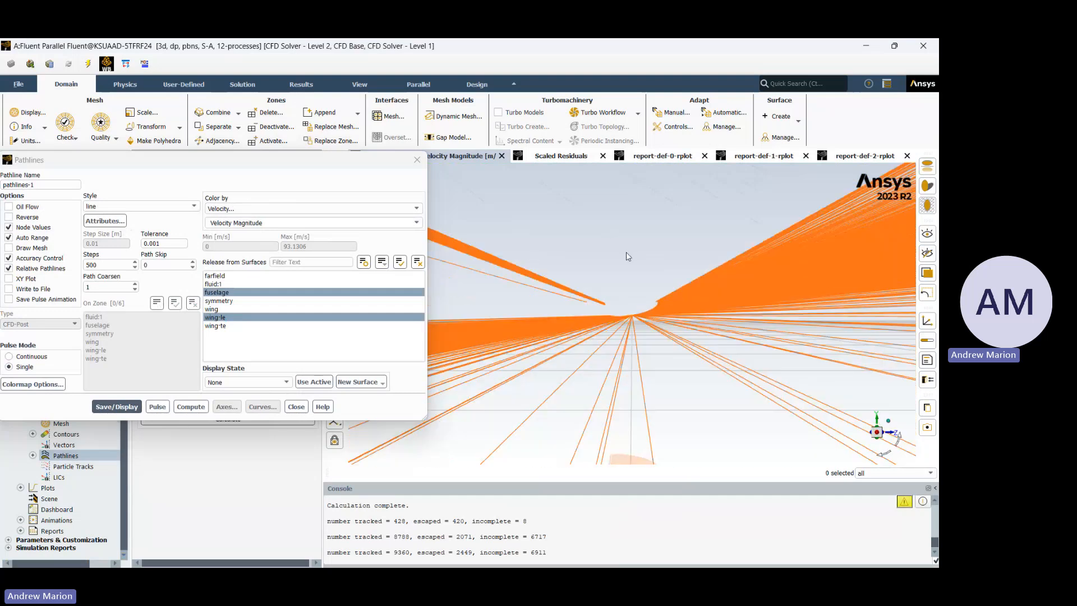
{"action": "scroll", "coordinate": [626, 253], "scroll_direction": "down", "scroll_amount": 3}
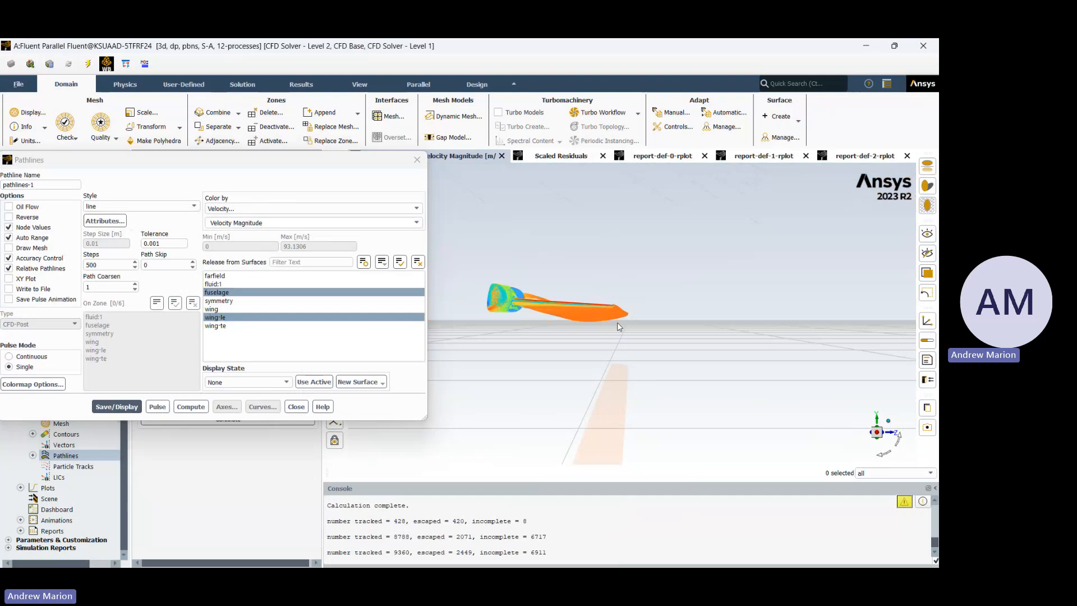
{"action": "left_click_drag", "start_coordinate": [617, 322], "coordinate": [671, 326]}
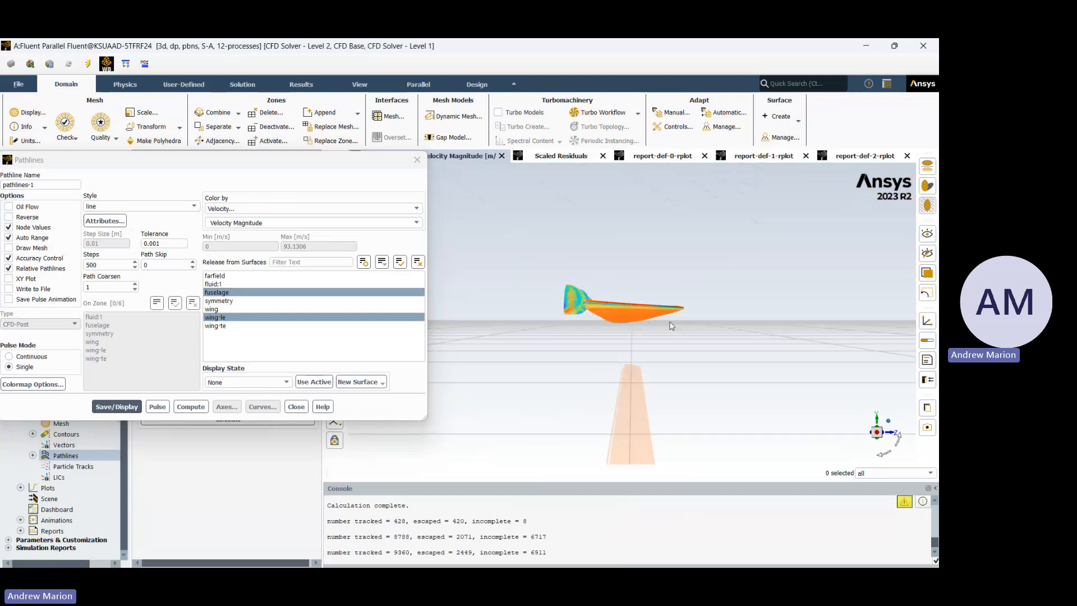
- Examine the velocity pathlines at the wingtip and in the wake behind the wing from the front and at oblique angles
{"action": "scroll", "coordinate": [671, 326], "scroll_direction": "up", "scroll_amount": 4}
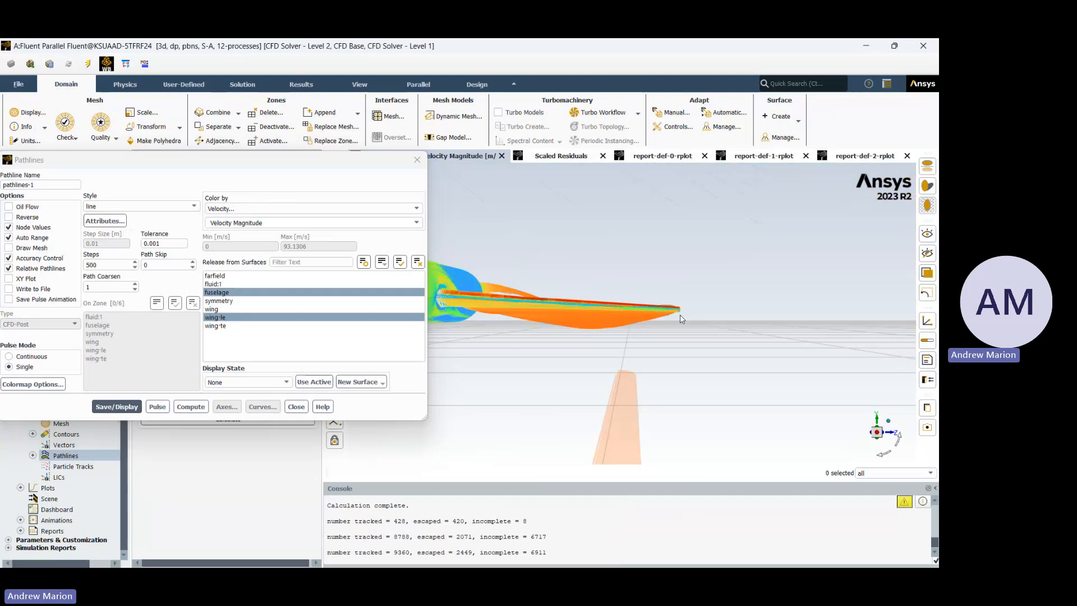
{"action": "scroll", "coordinate": [680, 315], "scroll_direction": "up", "scroll_amount": 2}
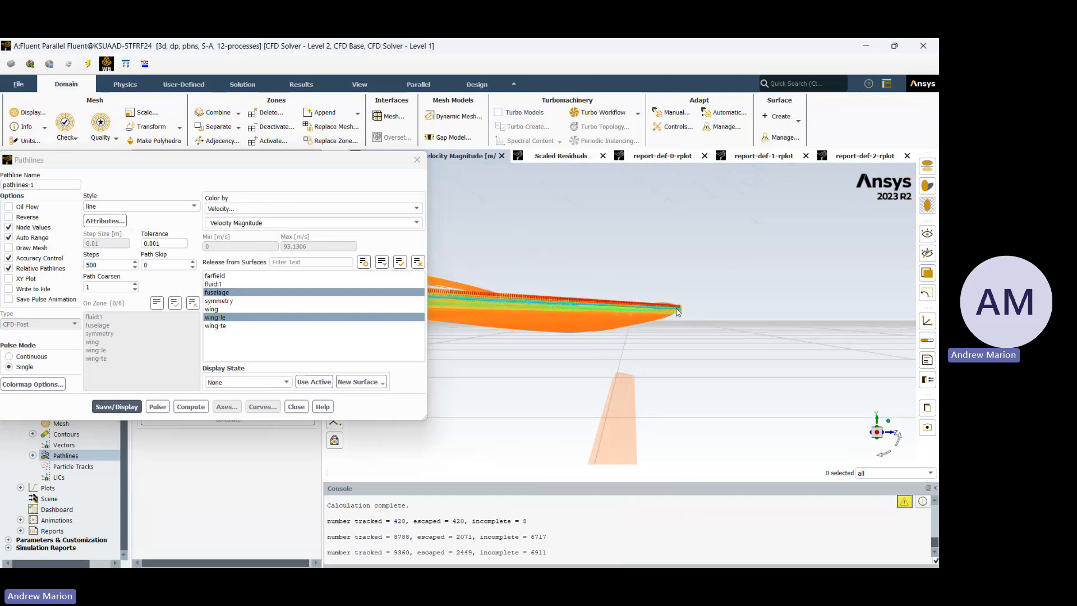
{"action": "left_click_drag", "start_coordinate": [677, 312], "coordinate": [632, 331]}
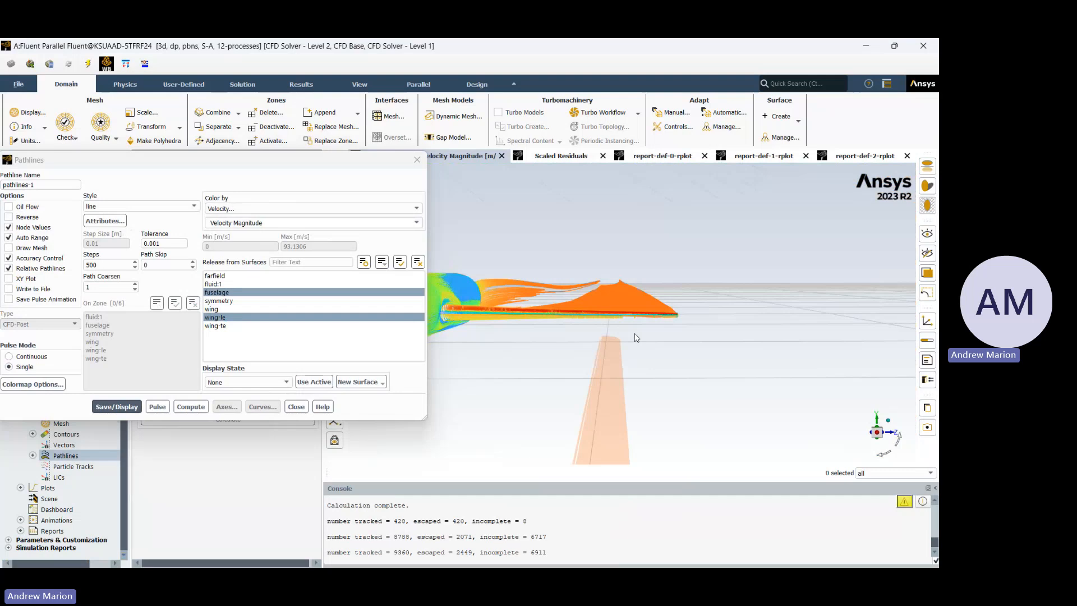
{"action": "left_click_drag", "start_coordinate": [636, 337], "coordinate": [661, 331]}
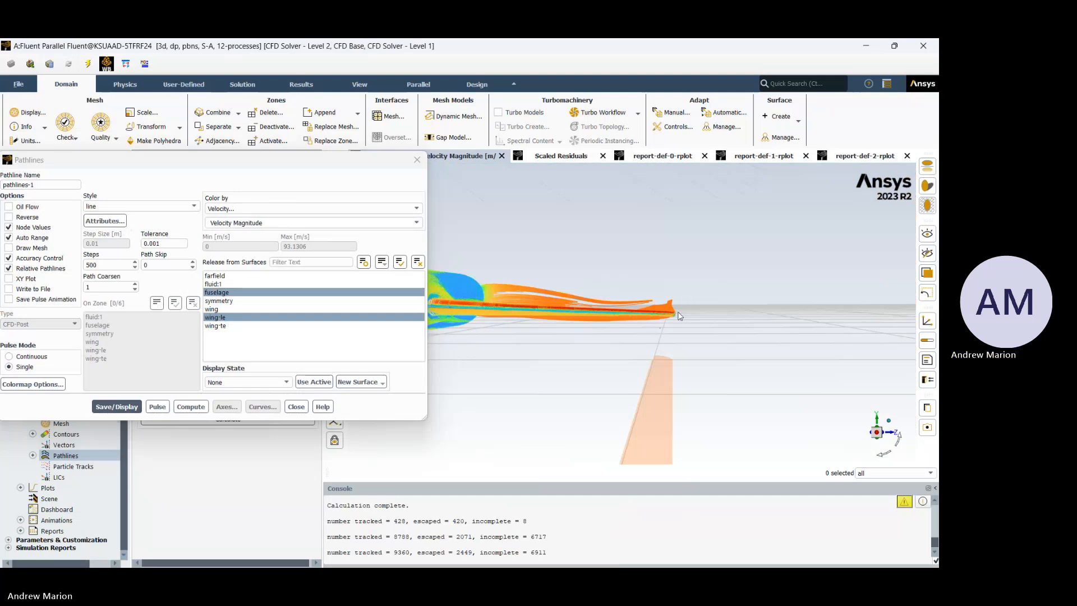
{"action": "left_click_drag", "start_coordinate": [677, 315], "coordinate": [572, 346]}
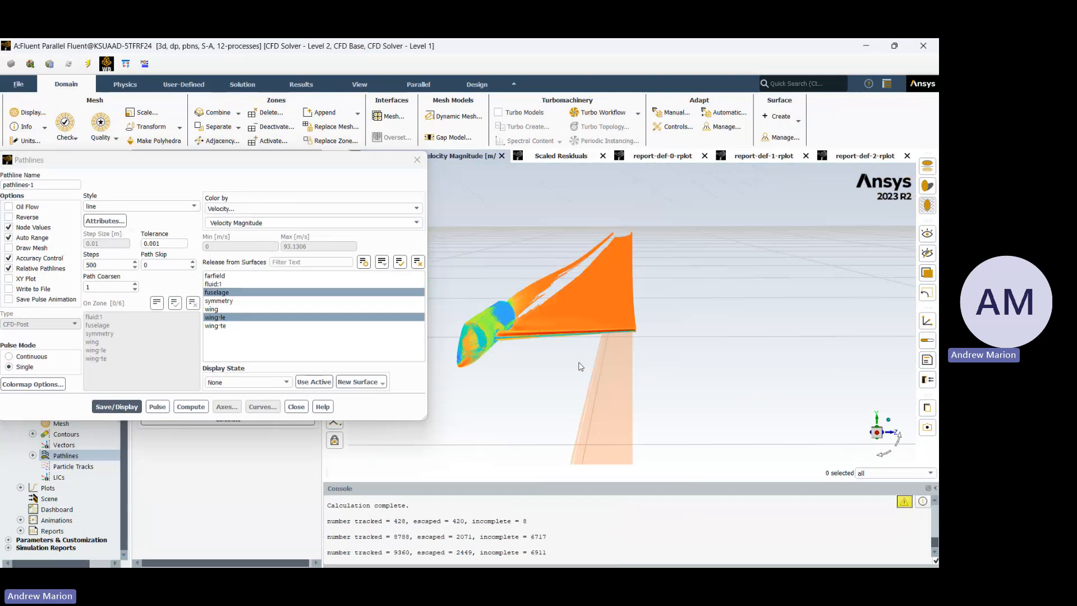
{"action": "left_click_drag", "start_coordinate": [633, 296], "coordinate": [545, 379]}
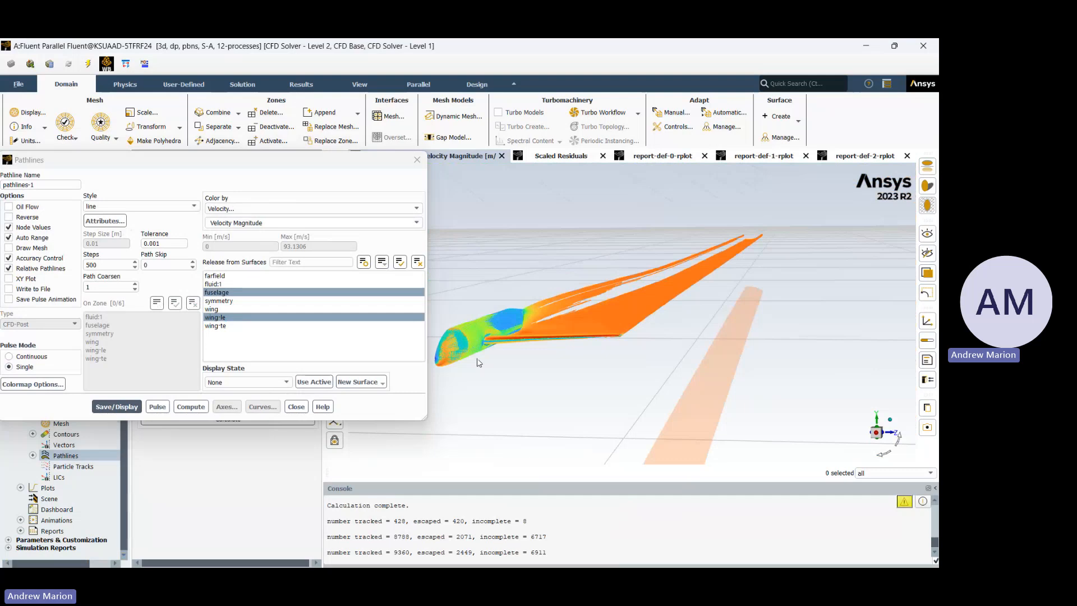
- Examine the pathlines close up at the wing root junction and around the fuselage nose for interference effects
{"action": "scroll", "coordinate": [481, 356], "scroll_direction": "up", "scroll_amount": 3}
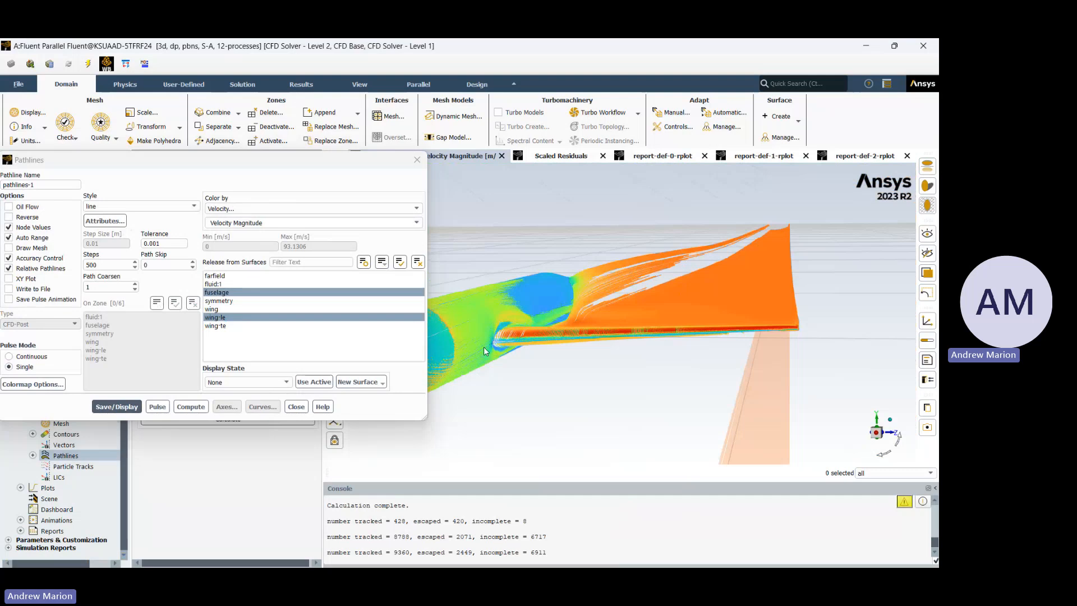
{"action": "scroll", "coordinate": [484, 347], "scroll_direction": "up", "scroll_amount": 2}
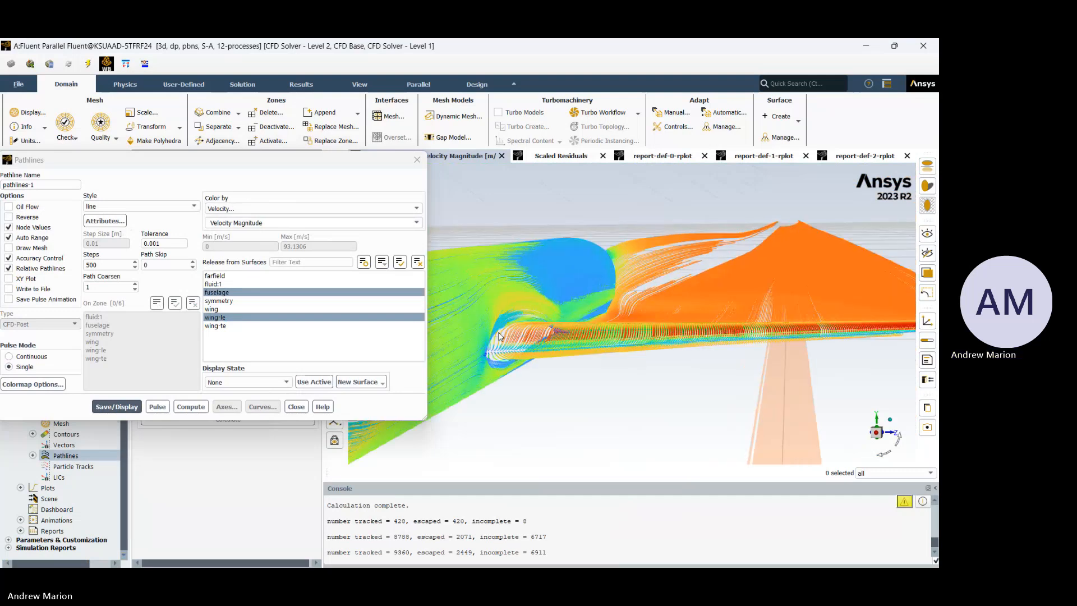
{"action": "scroll", "coordinate": [502, 331], "scroll_direction": "up", "scroll_amount": 2}
{"action": "scroll", "coordinate": [503, 319], "scroll_direction": "up", "scroll_amount": 2}
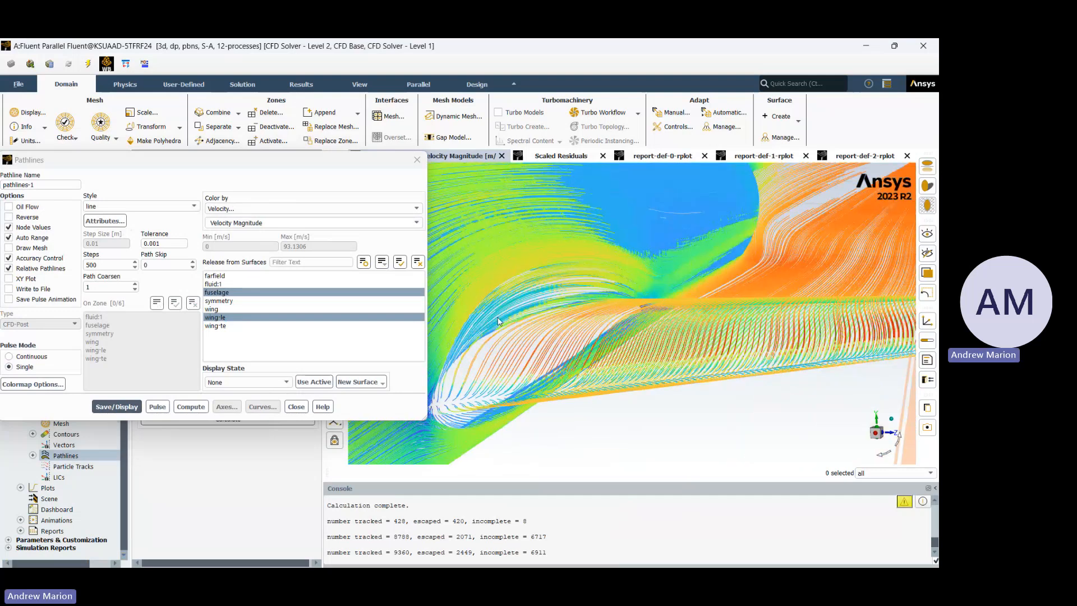
{"action": "scroll", "coordinate": [498, 320], "scroll_direction": "up", "scroll_amount": 2}
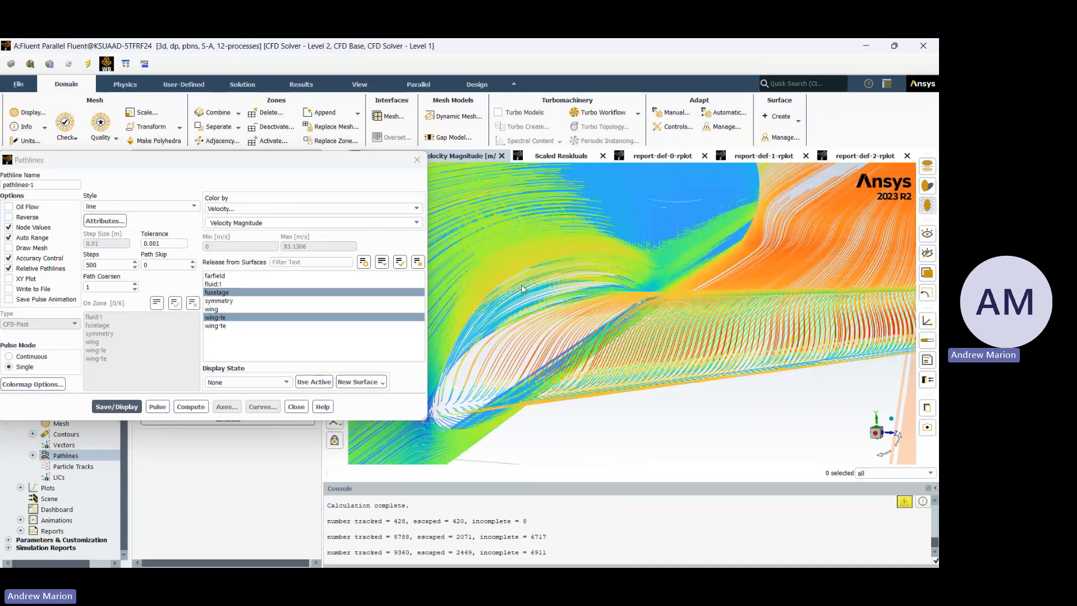
{"action": "left_click_drag", "start_coordinate": [522, 289], "coordinate": [778, 312]}
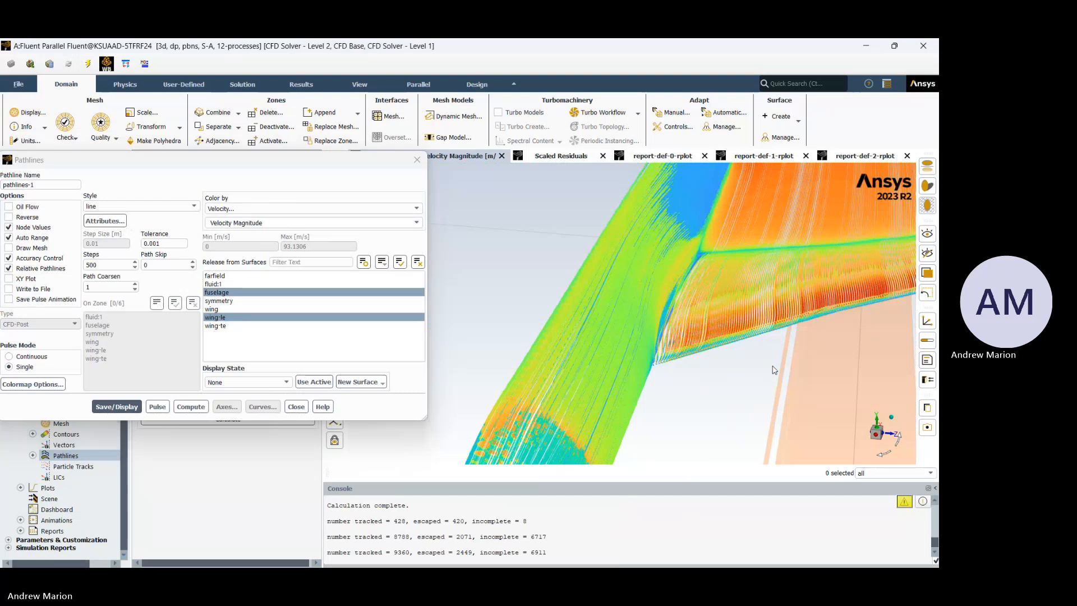
{"action": "left_click_drag", "start_coordinate": [772, 366], "coordinate": [750, 399]}
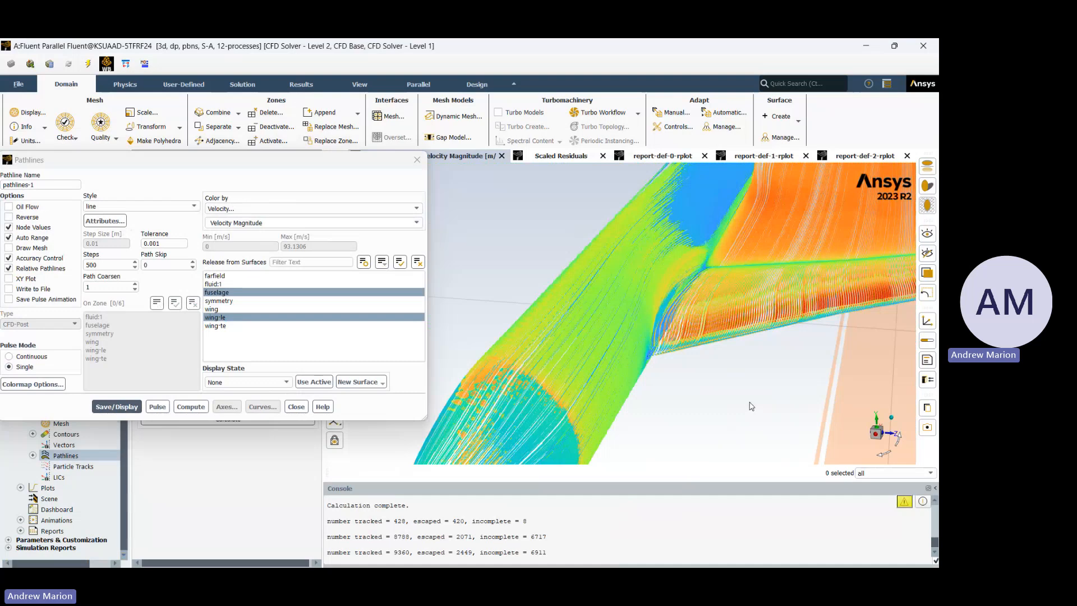
{"action": "left_click_drag", "start_coordinate": [749, 402], "coordinate": [791, 332]}
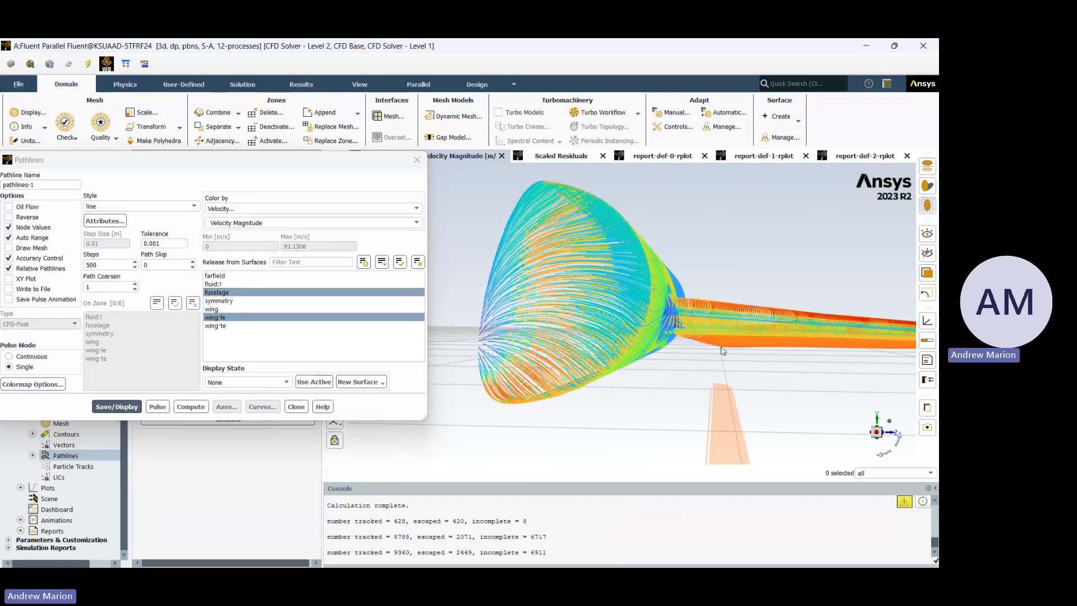
{"action": "left_click_drag", "start_coordinate": [722, 345], "coordinate": [752, 363]}
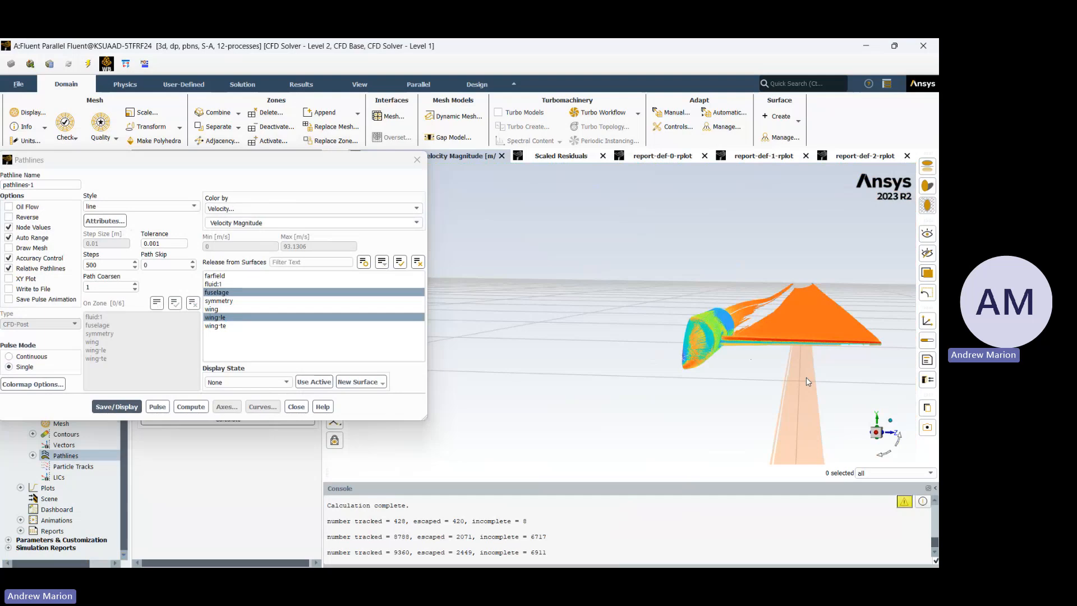
- Close the pathlines settings, review the Post Processing slide in the Ansys Workshop presentation, and switch back to Fluent
{"action": "left_click", "coordinate": [417, 160]}
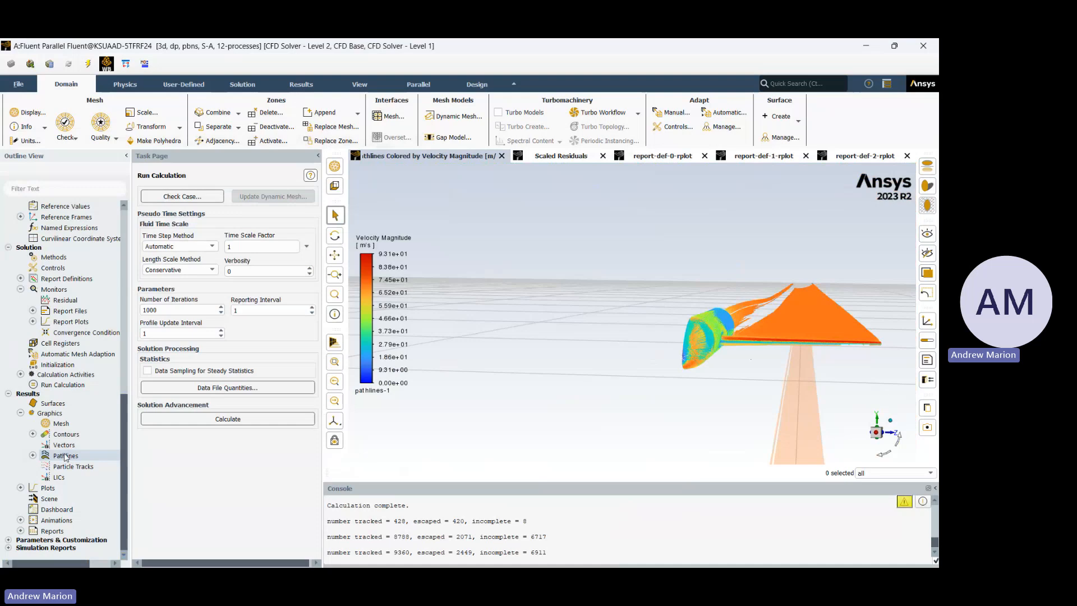
{"action": "mouse_move", "coordinate": [138, 560]}
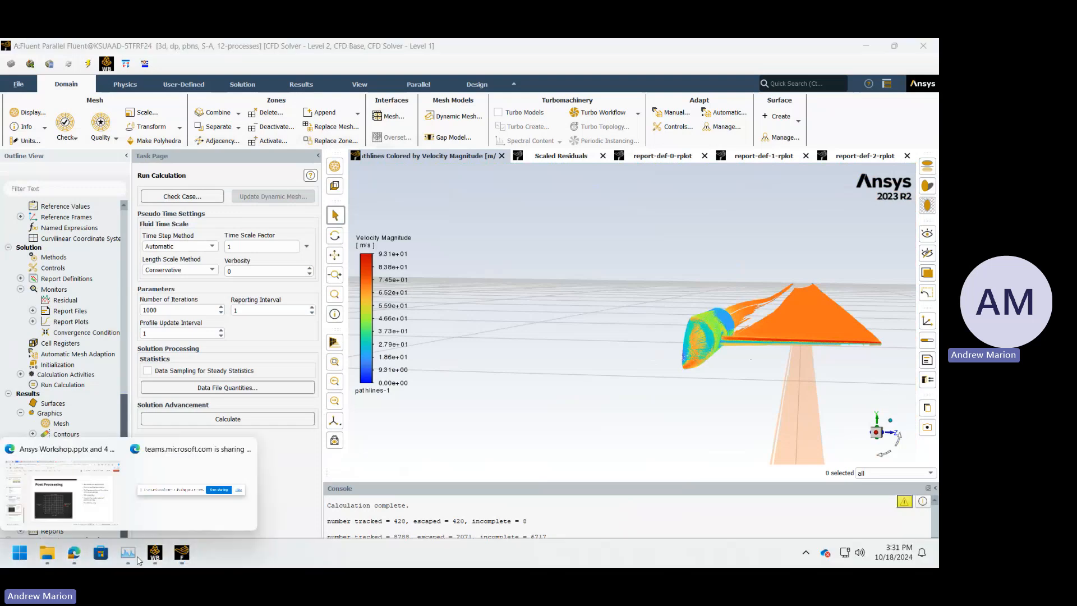
{"action": "left_click", "coordinate": [64, 485]}
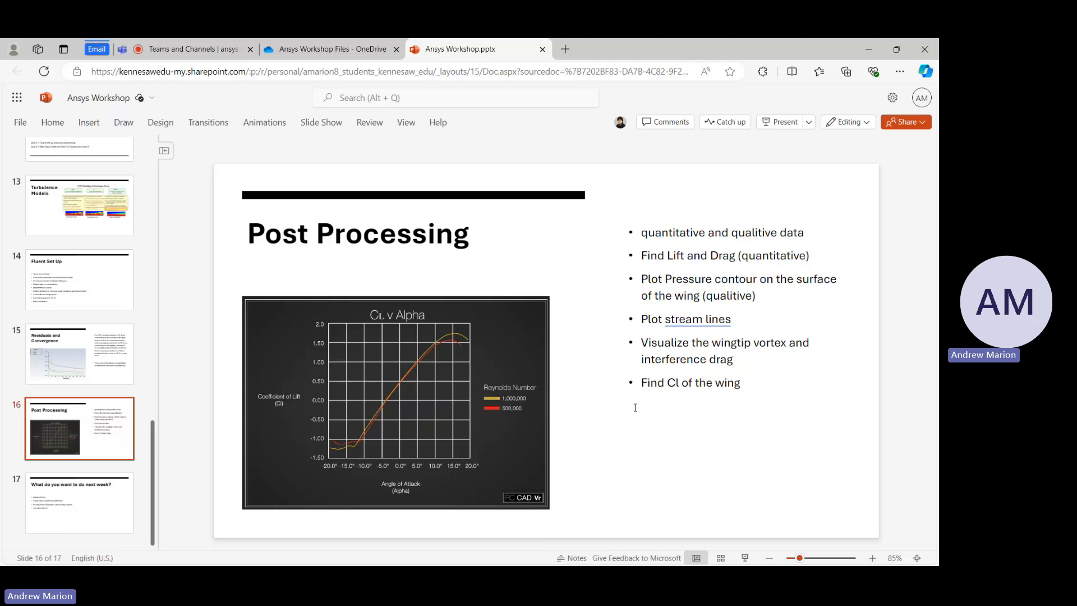
{"action": "mouse_move", "coordinate": [171, 552]}
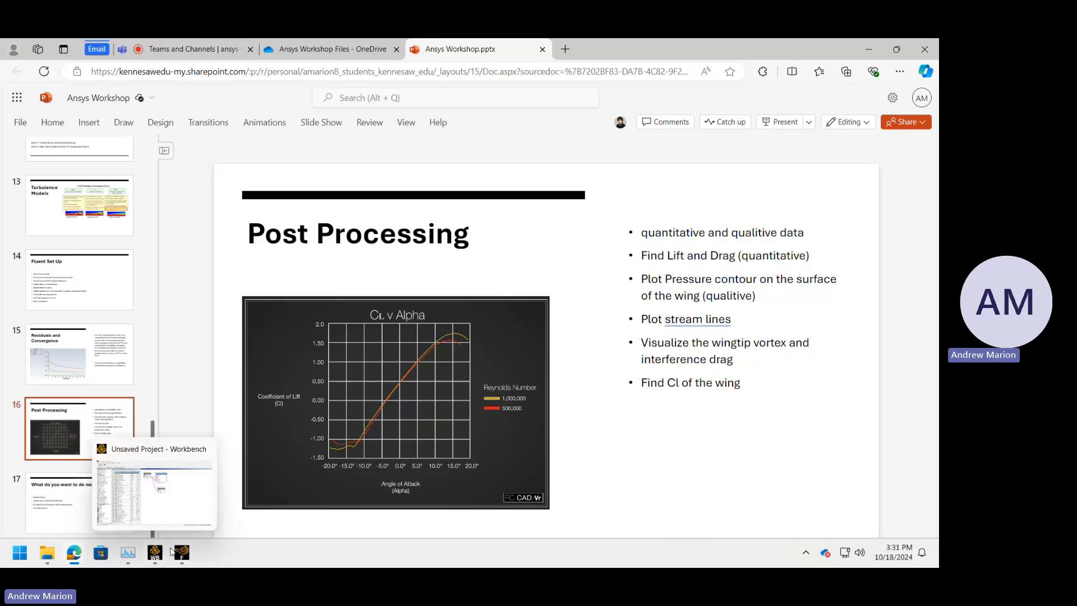
{"action": "left_click", "coordinate": [181, 552]}
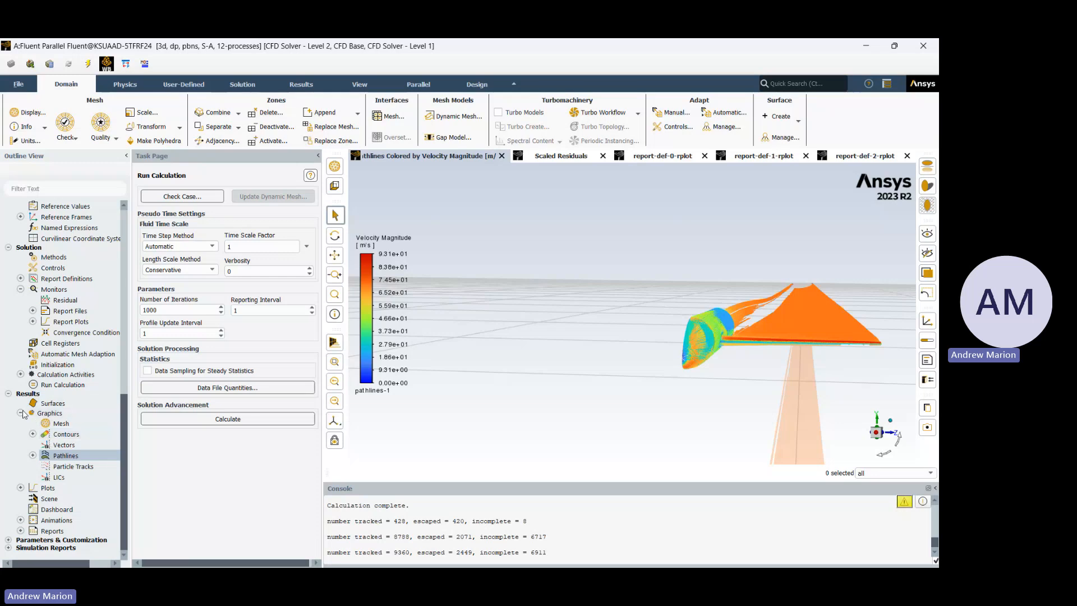
{"action": "middle_click_drag", "start_coordinate": [546, 377], "coordinate": [552, 389]}
{"action": "left_click_drag", "start_coordinate": [554, 389], "coordinate": [573, 404]}
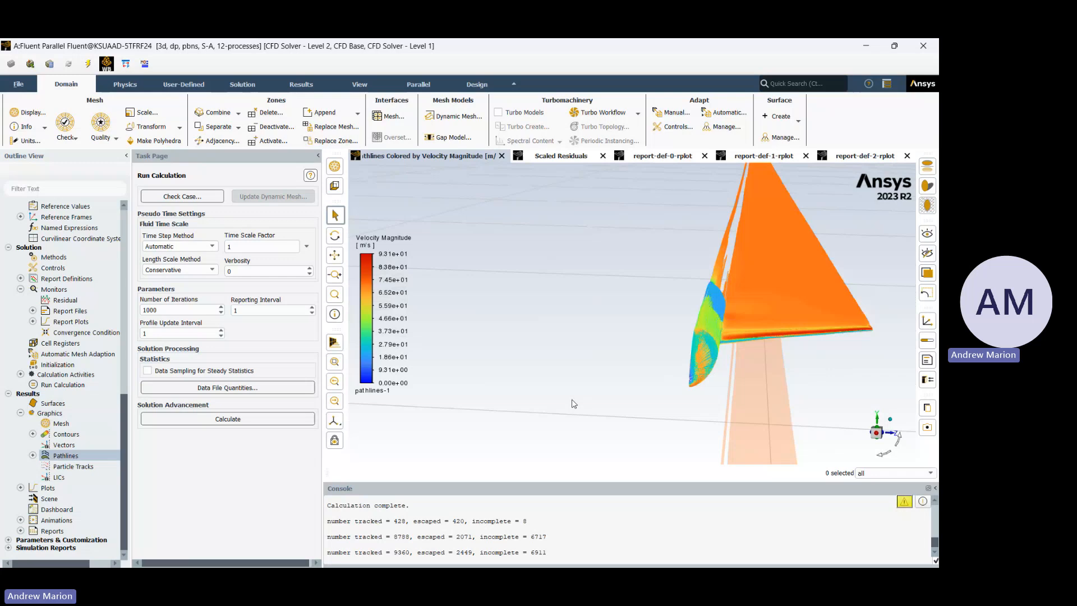
{"action": "middle_click_drag", "start_coordinate": [574, 403], "coordinate": [576, 401]}
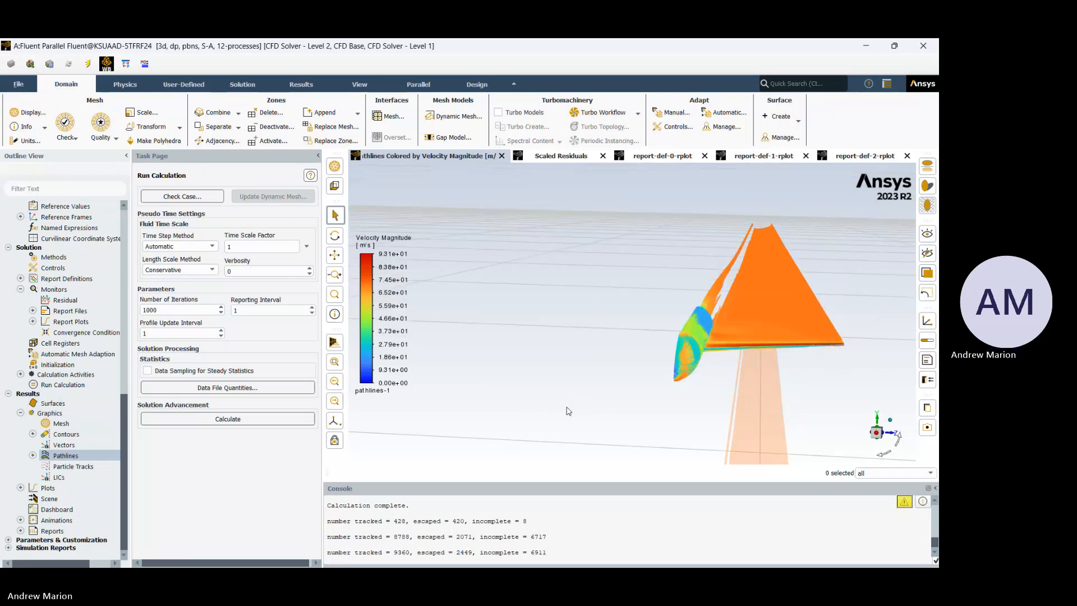
{"action": "left_click", "coordinate": [37, 402]}
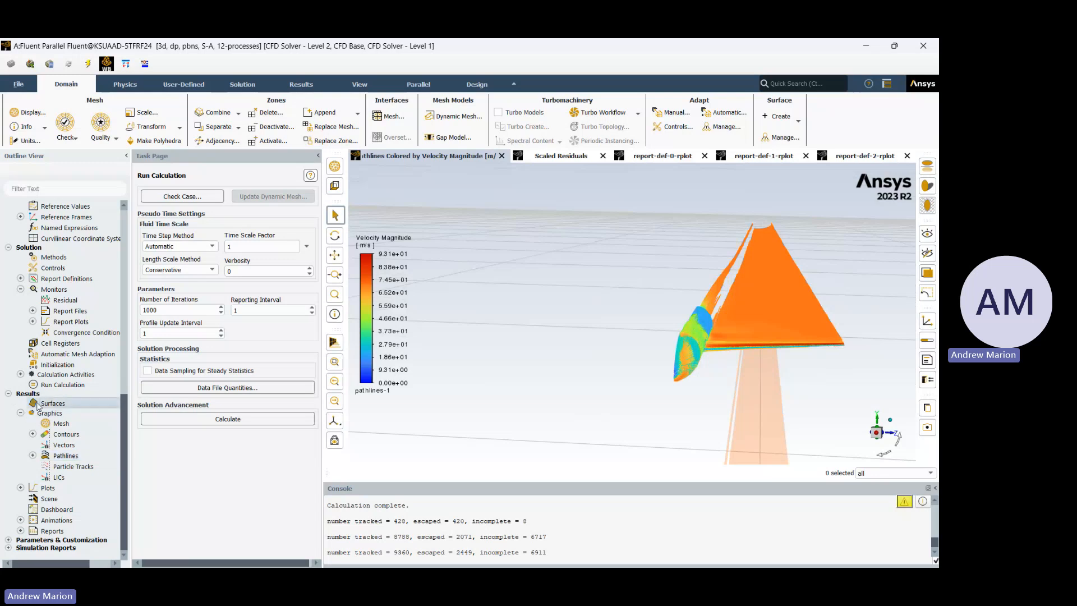
{"action": "double_click", "coordinate": [37, 403]}
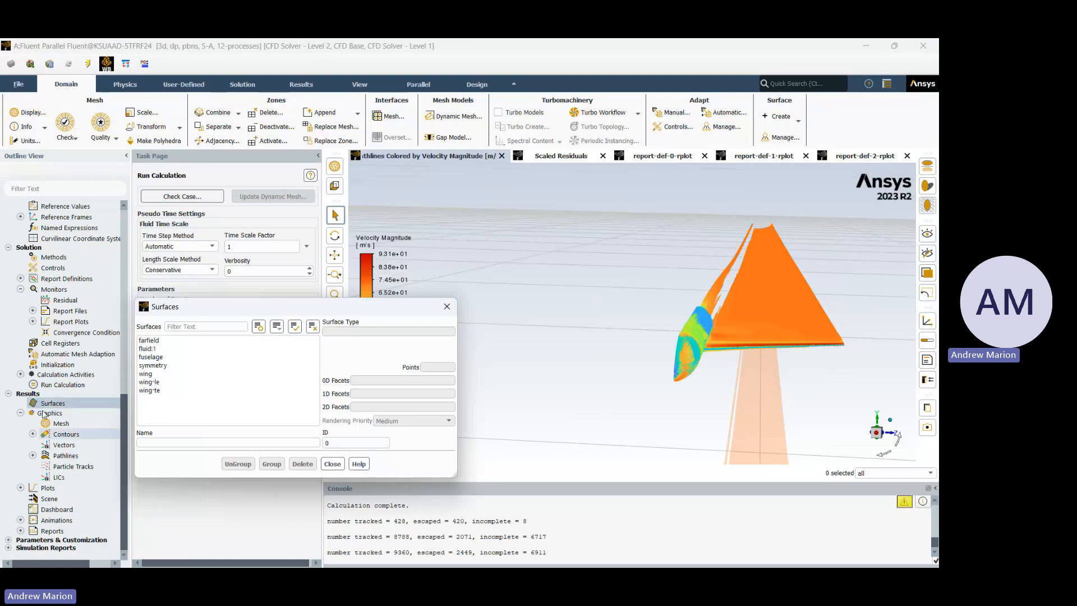
{"action": "left_click", "coordinate": [333, 464]}
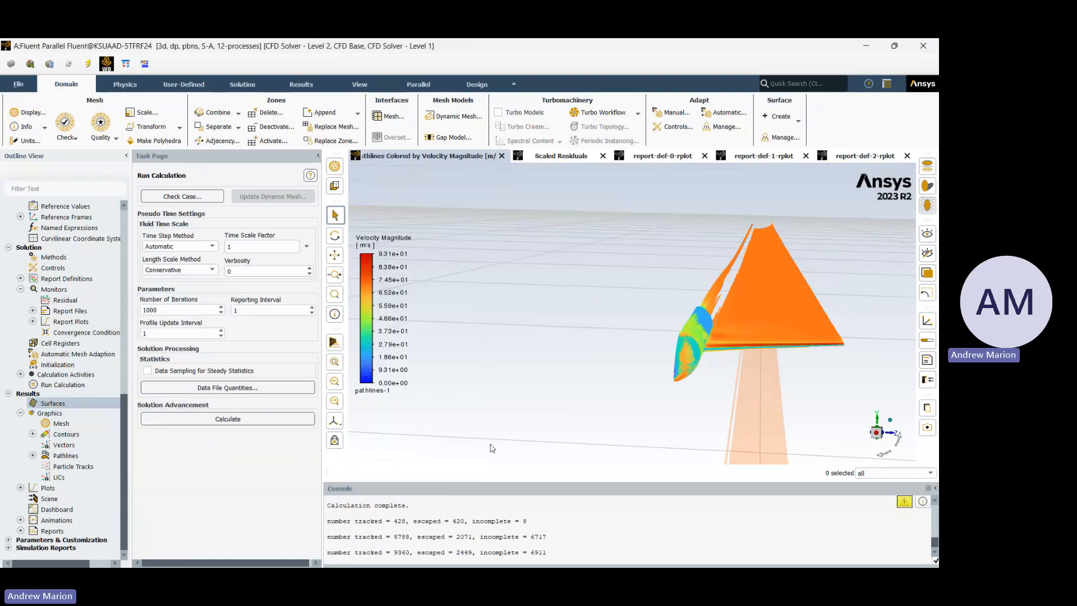
- Start a new plane surface and set its method to XY Plane
{"action": "right_click", "coordinate": [62, 405]}
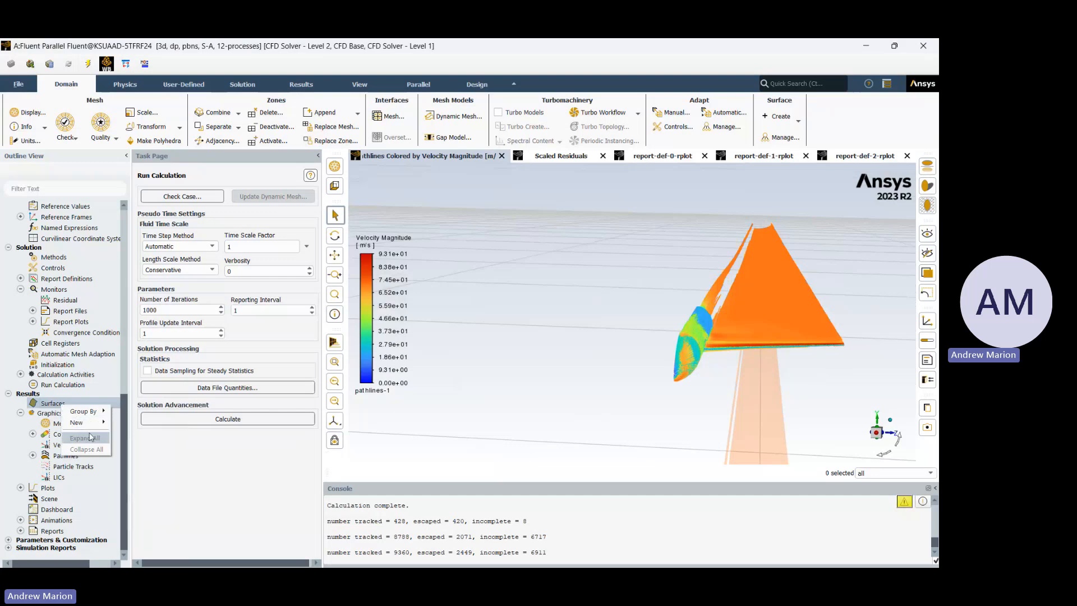
{"action": "mouse_move", "coordinate": [84, 423]}
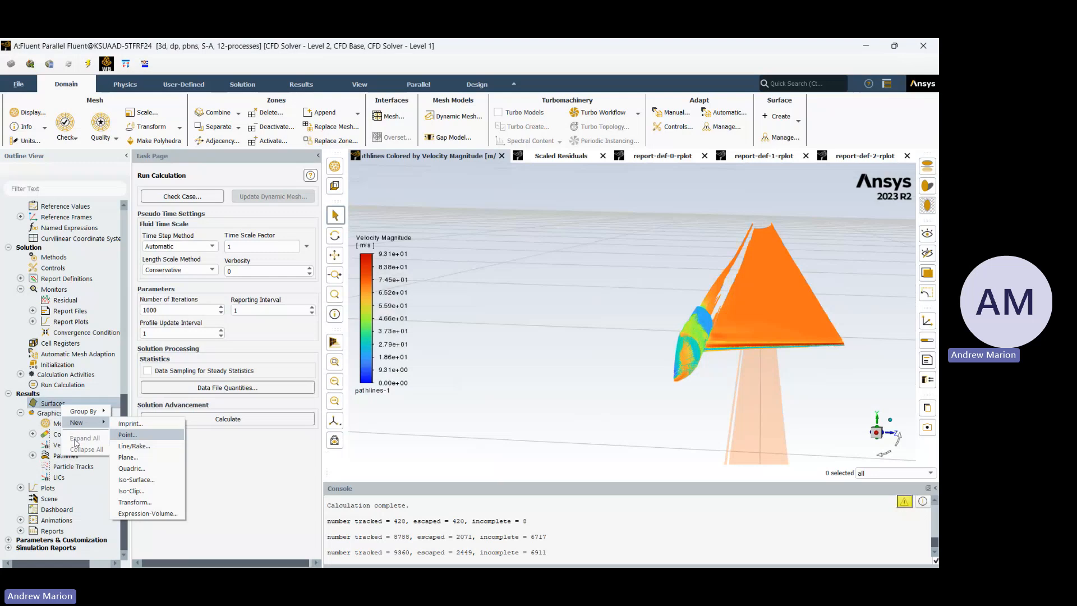
{"action": "left_click", "coordinate": [129, 457]}
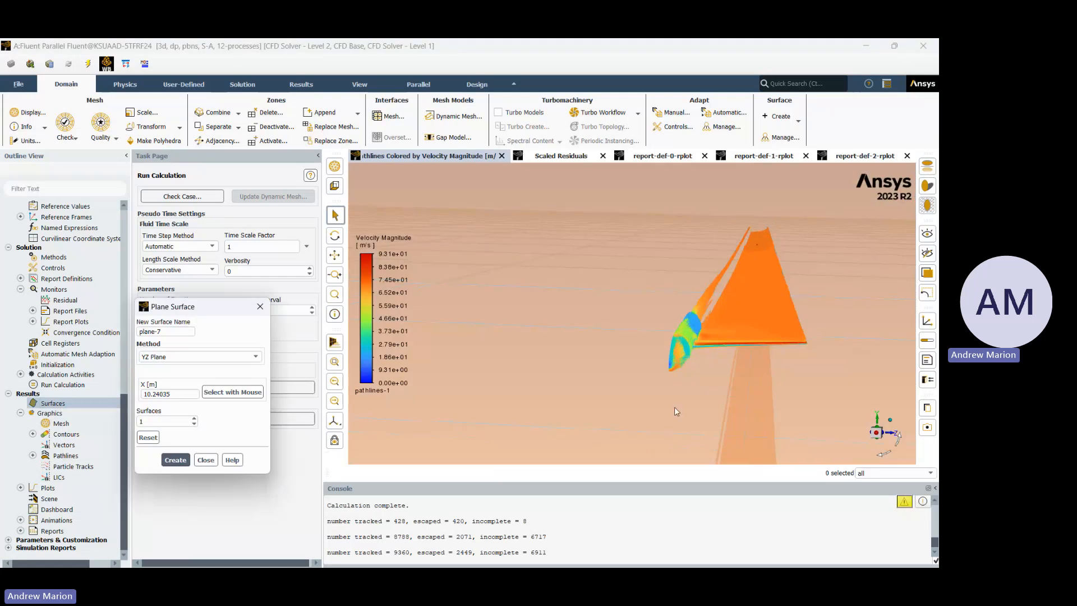
{"action": "left_click_drag", "start_coordinate": [675, 406], "coordinate": [452, 378]}
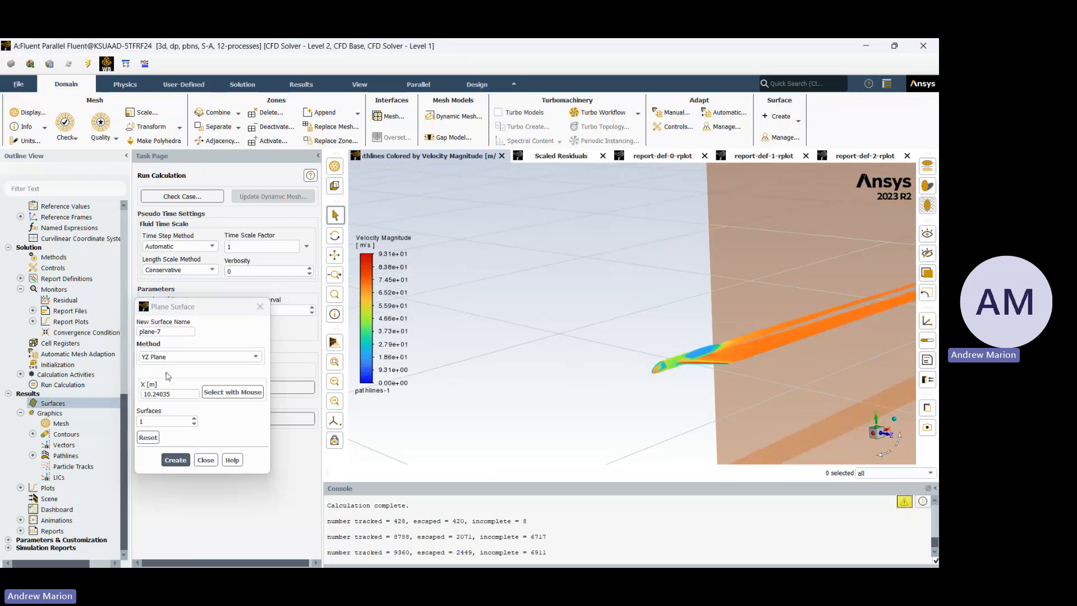
{"action": "left_click", "coordinate": [174, 356]}
{"action": "left_click", "coordinate": [167, 373]}
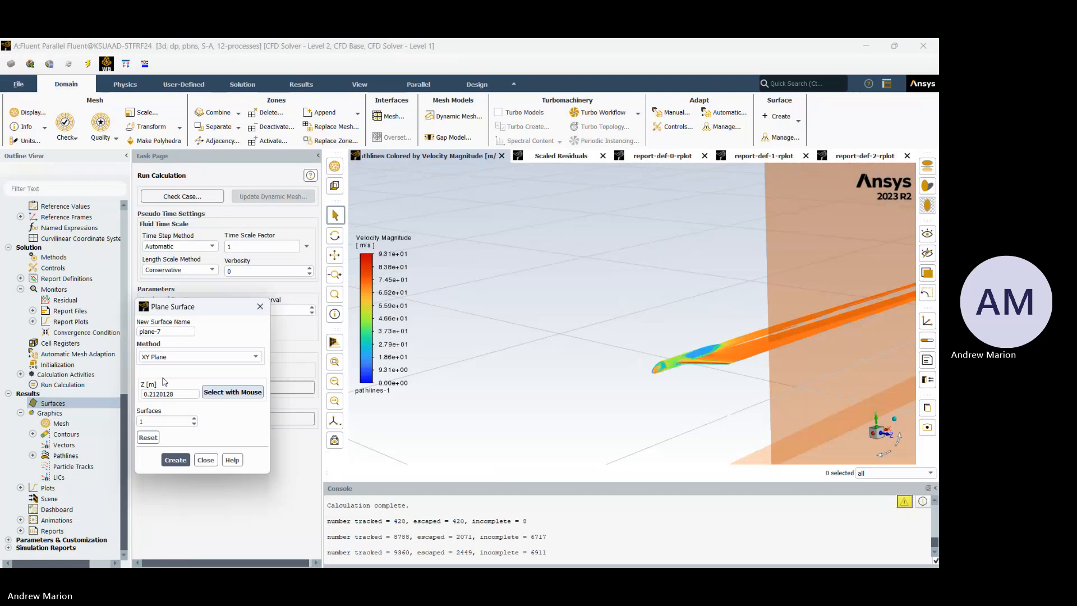
- Display the mesh faces of the fuselage, wing, wing-le and wing-te instead of the pathlines to check where the plane cuts the wing
{"action": "middle_click_drag", "start_coordinate": [641, 400], "coordinate": [848, 374]}
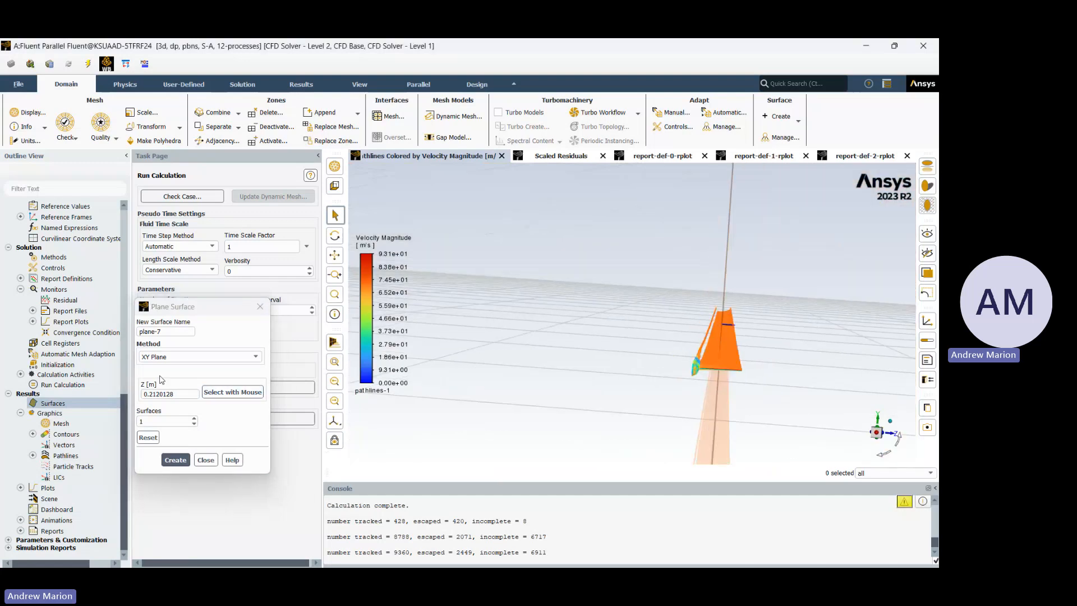
{"action": "middle_click_drag", "start_coordinate": [775, 380], "coordinate": [723, 376]}
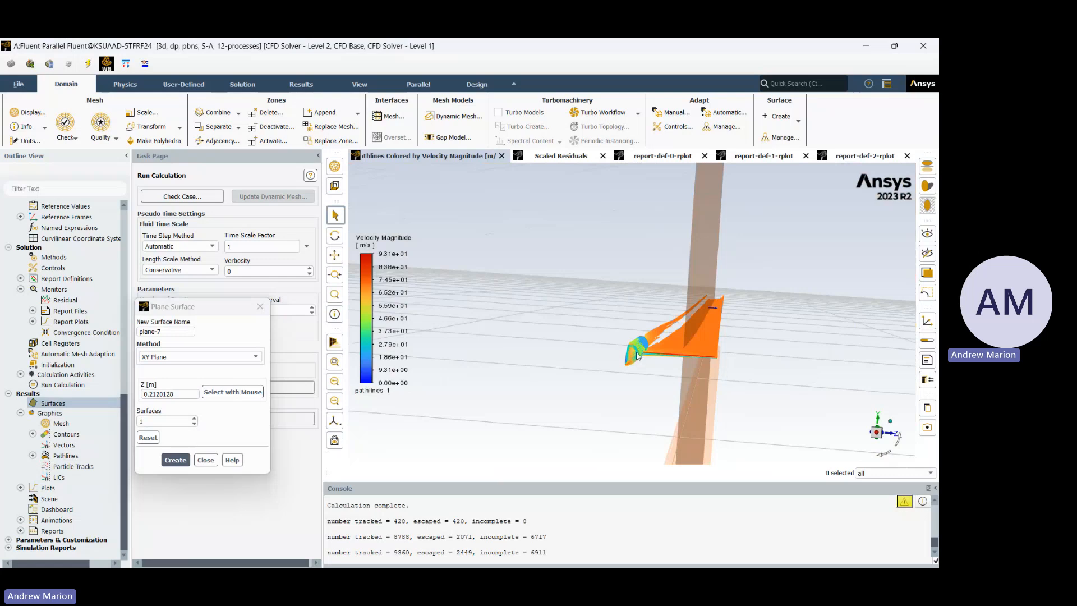
{"action": "middle_click_drag", "start_coordinate": [695, 275], "coordinate": [673, 385]}
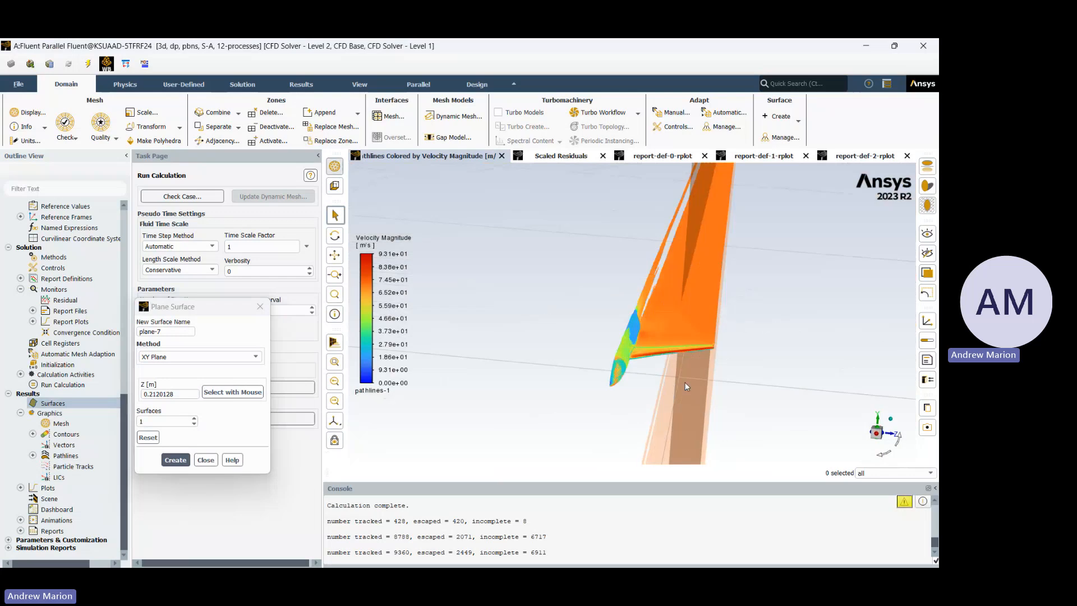
{"action": "left_click", "coordinate": [335, 167]}
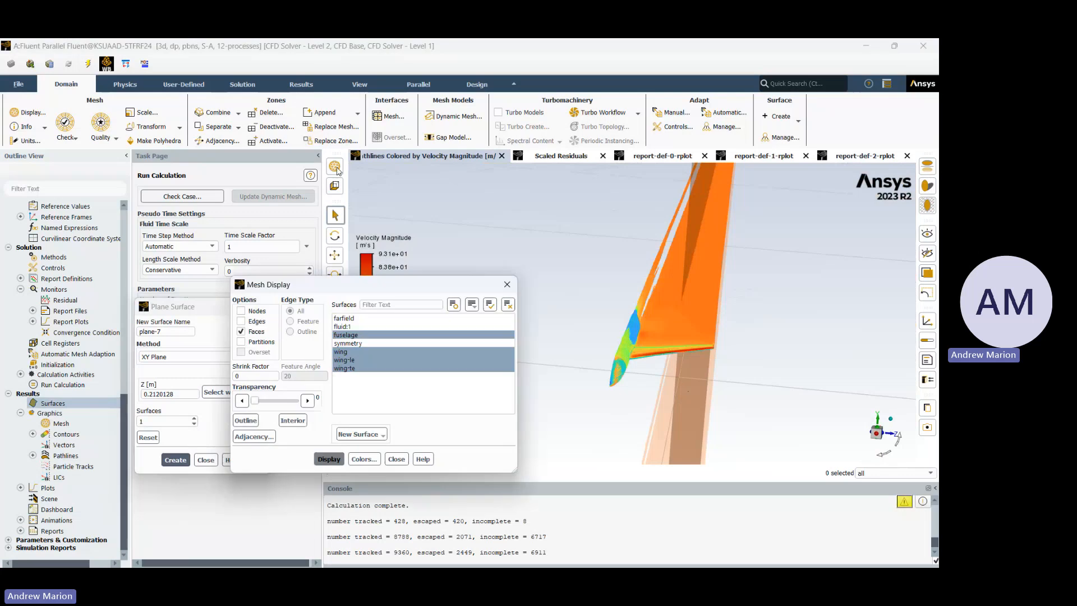
{"action": "left_click", "coordinate": [328, 459]}
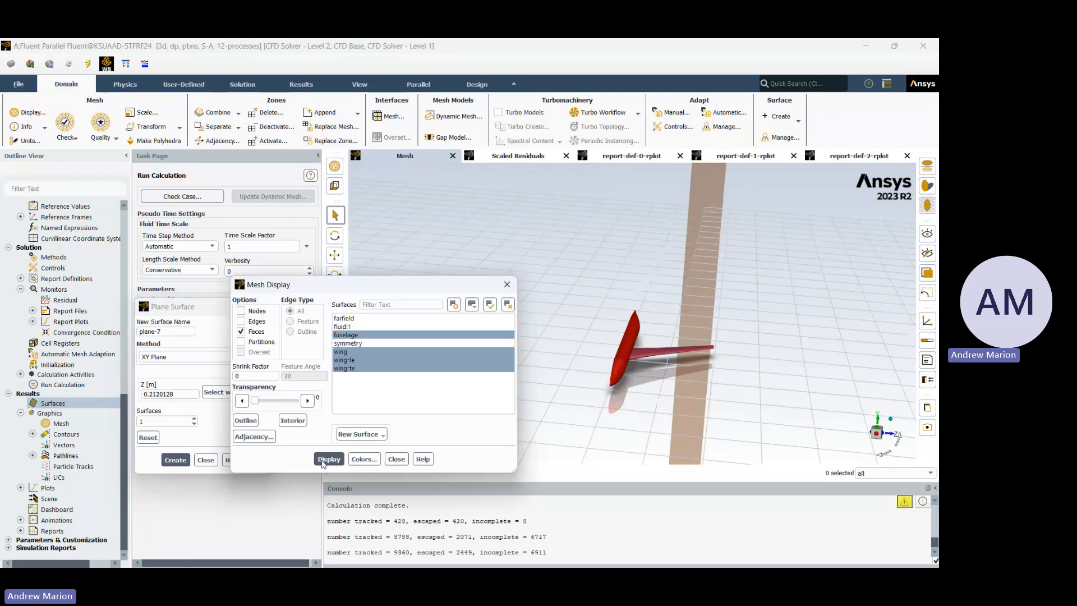
{"action": "left_click", "coordinate": [396, 459]}
{"action": "left_click_drag", "start_coordinate": [824, 395], "coordinate": [720, 355]}
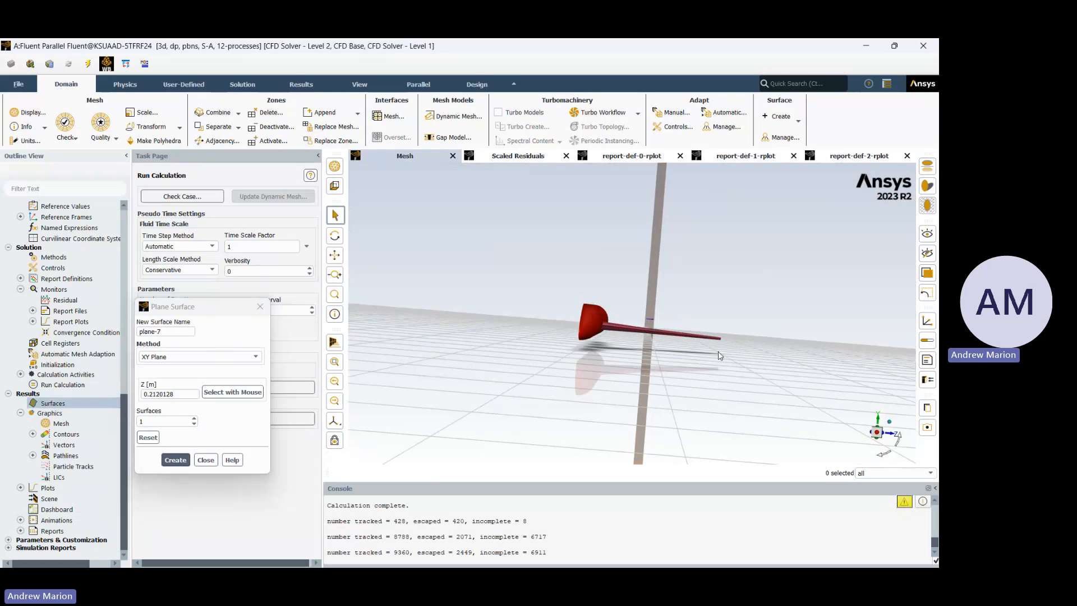
- Set the XY plane's Z position to 0.1 m and create the plane surface twice, as plane-7 and plane-8
{"action": "double_click", "coordinate": [175, 394]}
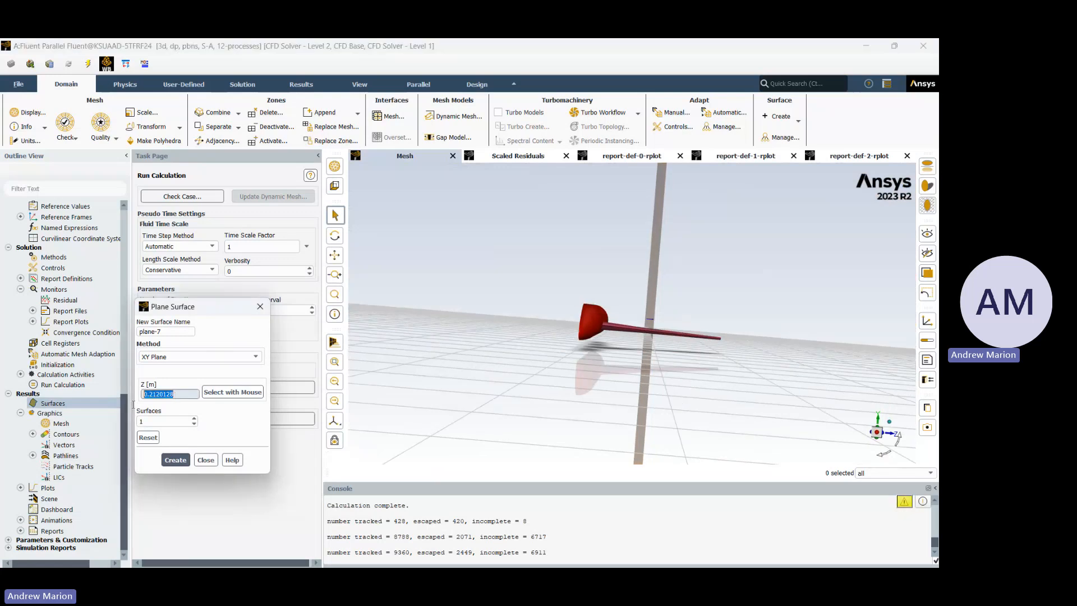
{"action": "type", "text": ".1"}
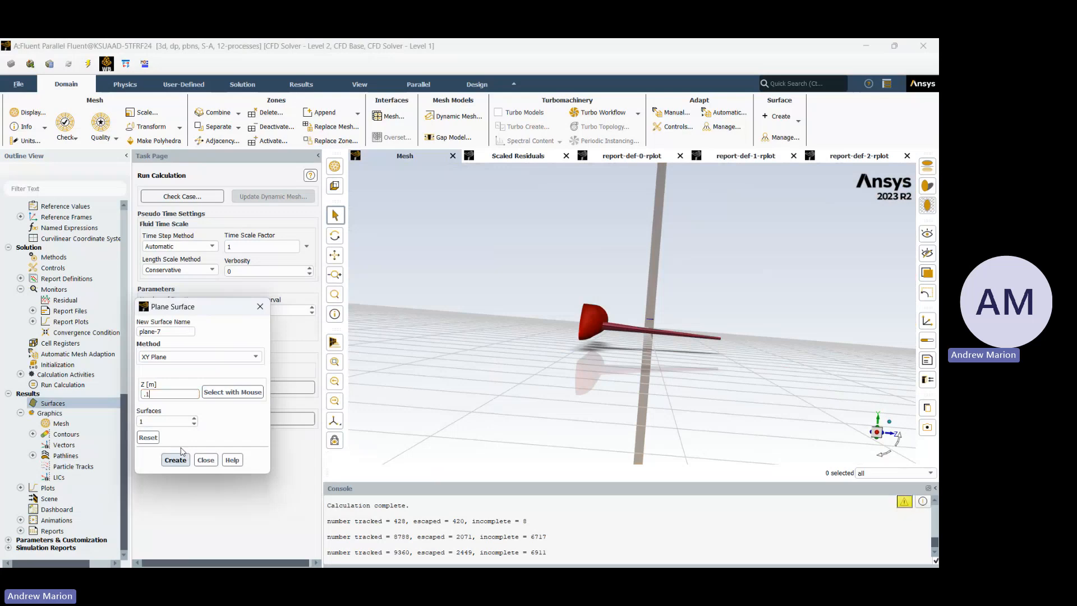
{"action": "left_click", "coordinate": [181, 464]}
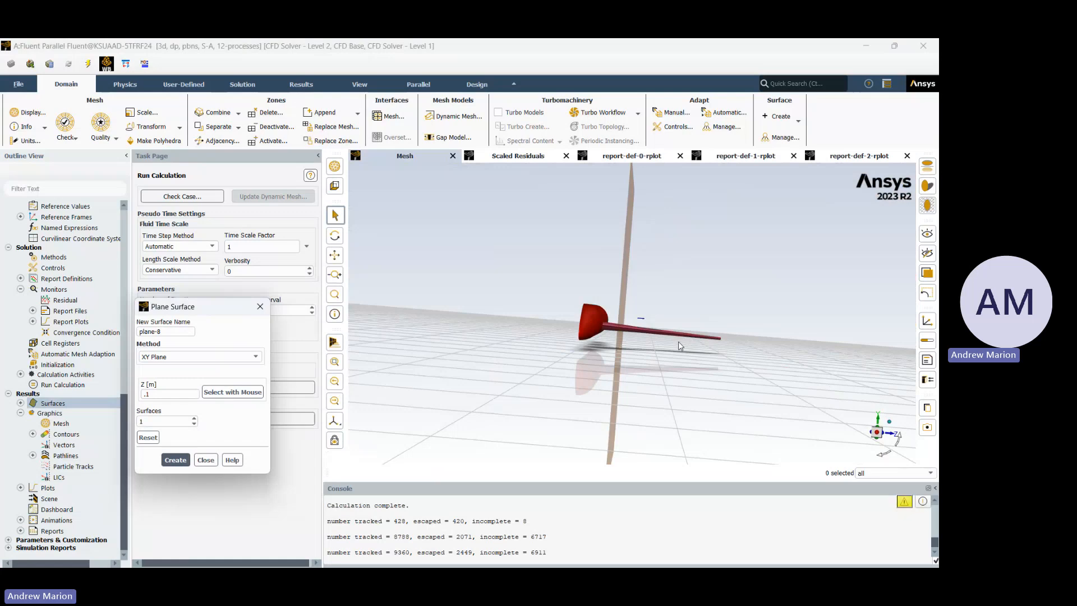
{"action": "left_click_drag", "start_coordinate": [533, 408], "coordinate": [705, 418]}
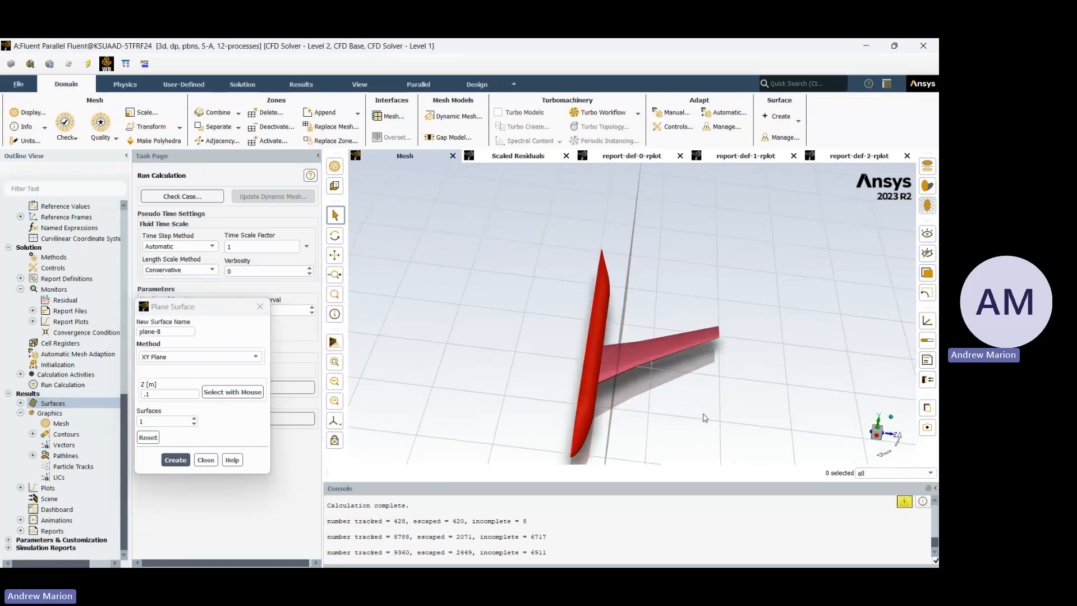
{"action": "left_click", "coordinate": [175, 460]}
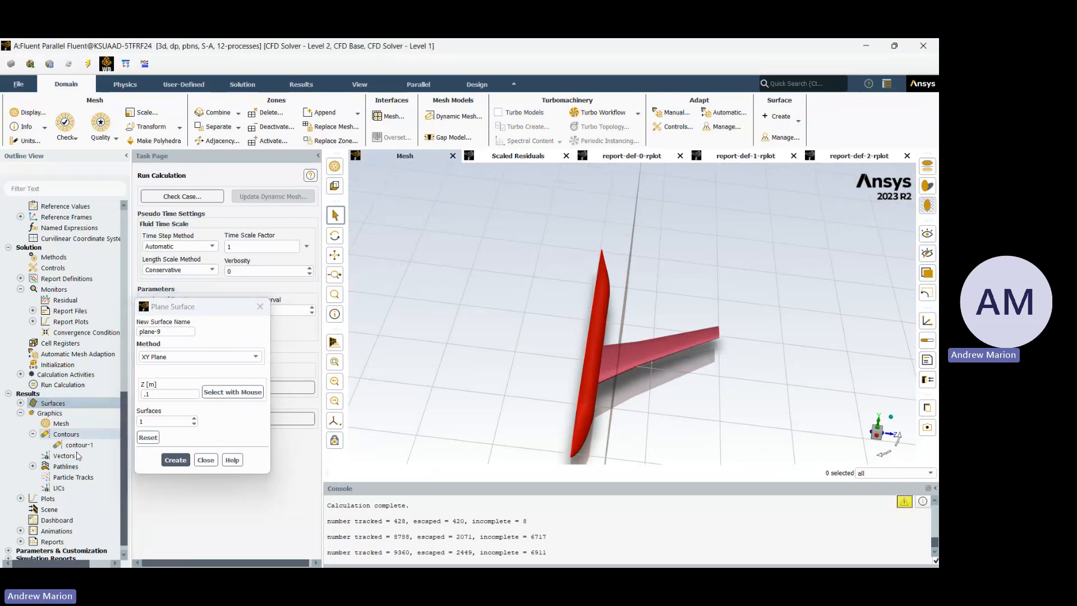
- Create a new filled contour of Pressure Coefficient on plane-8 and display it
{"action": "double_click", "coordinate": [47, 434]}
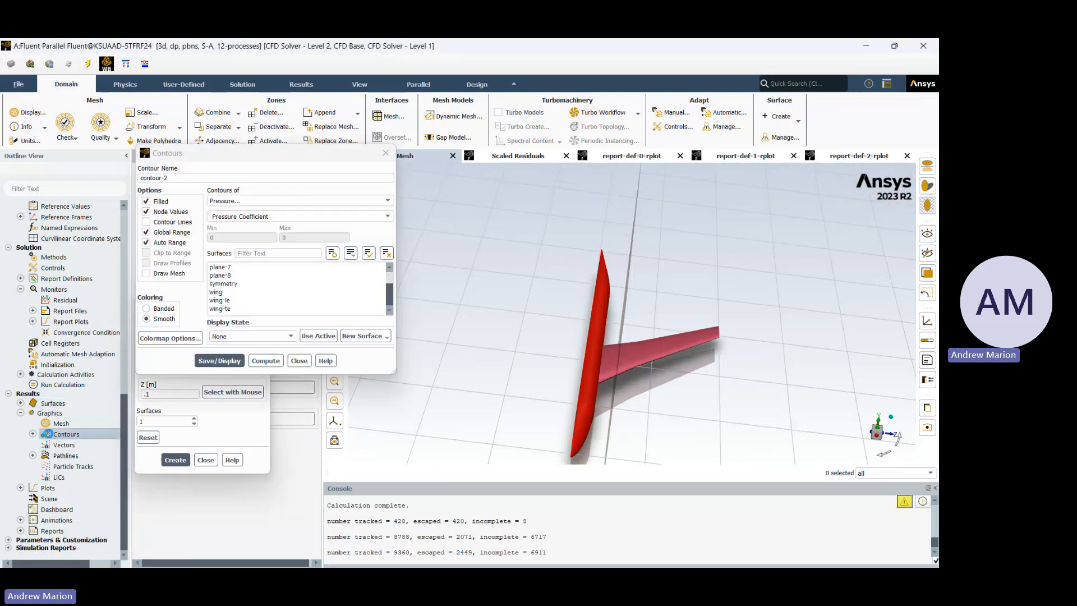
{"action": "left_click", "coordinate": [221, 275]}
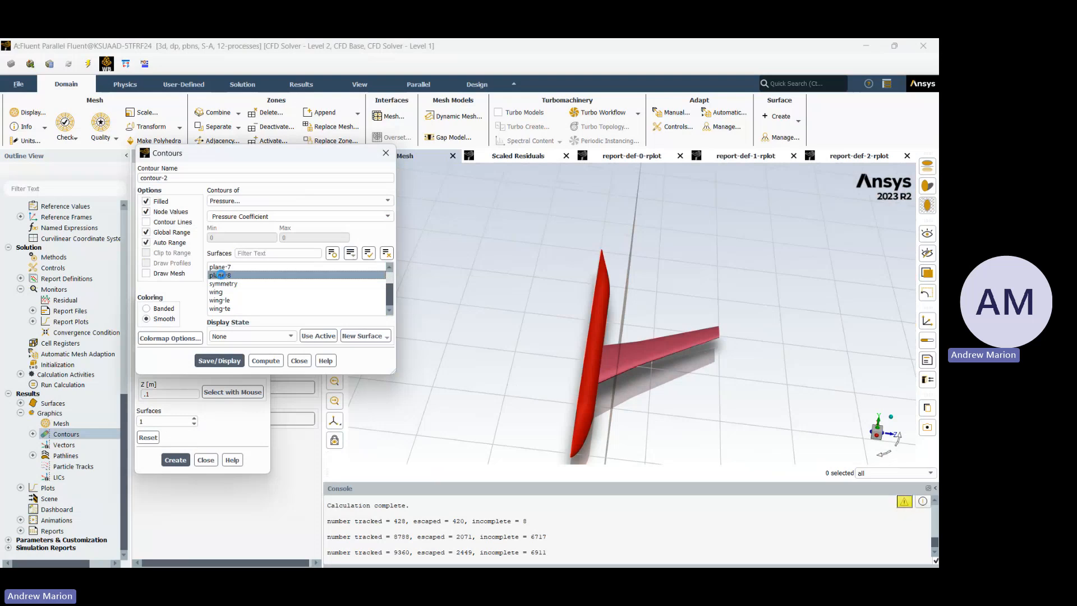
{"action": "left_click", "coordinate": [239, 201]}
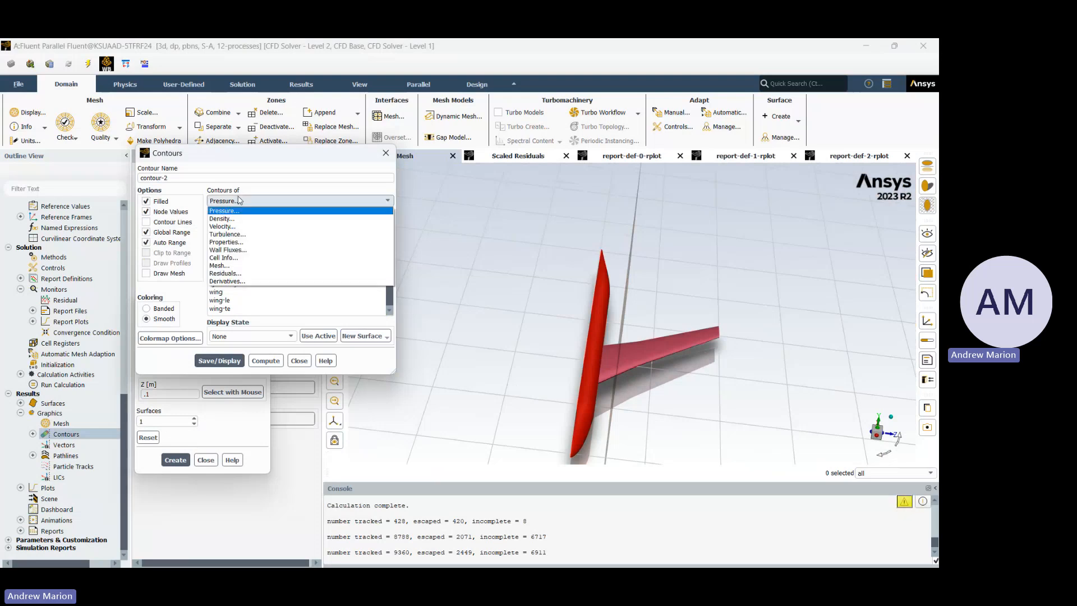
{"action": "key", "text": "Down"}
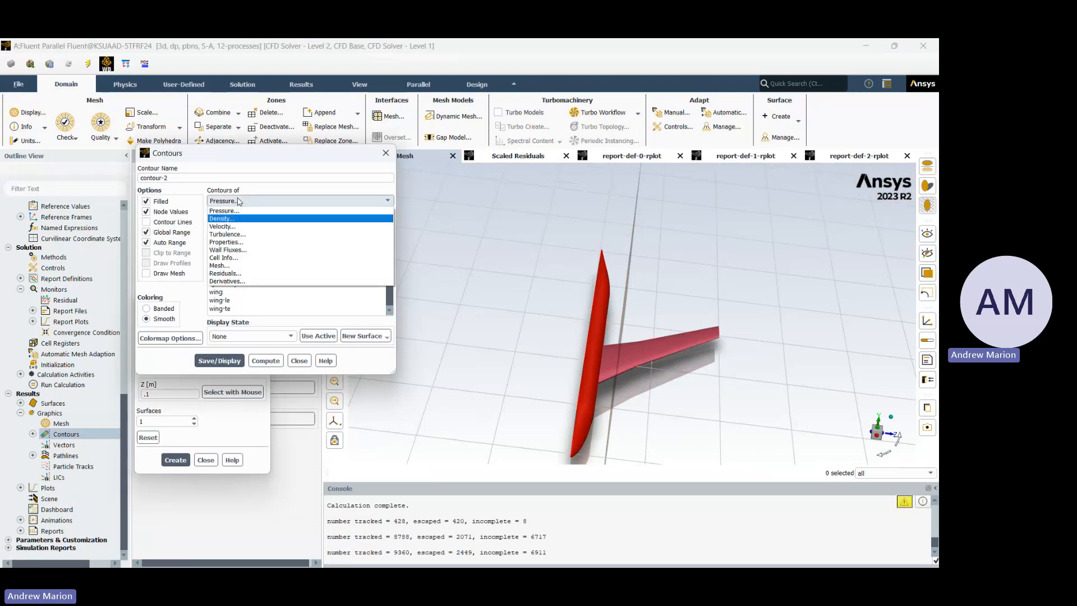
{"action": "left_click", "coordinate": [223, 210]}
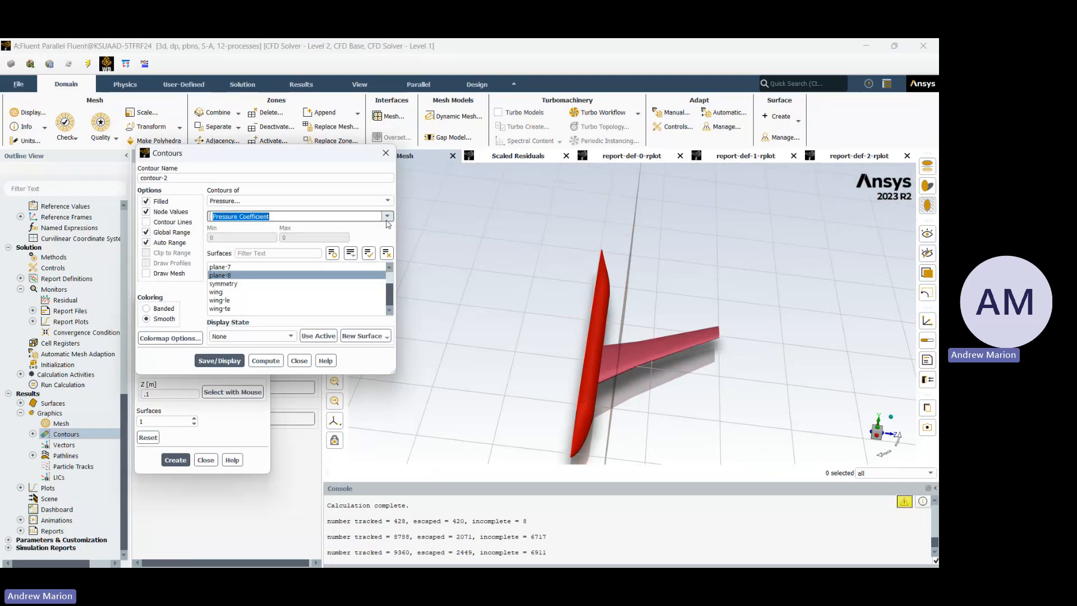
{"action": "left_click", "coordinate": [239, 237]}
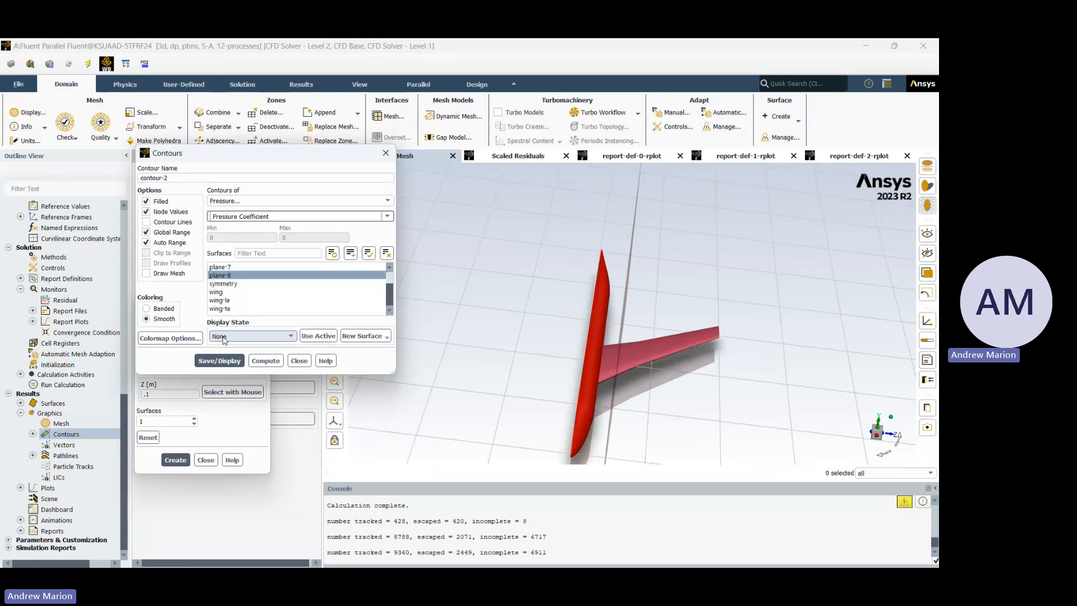
{"action": "left_click", "coordinate": [202, 359]}
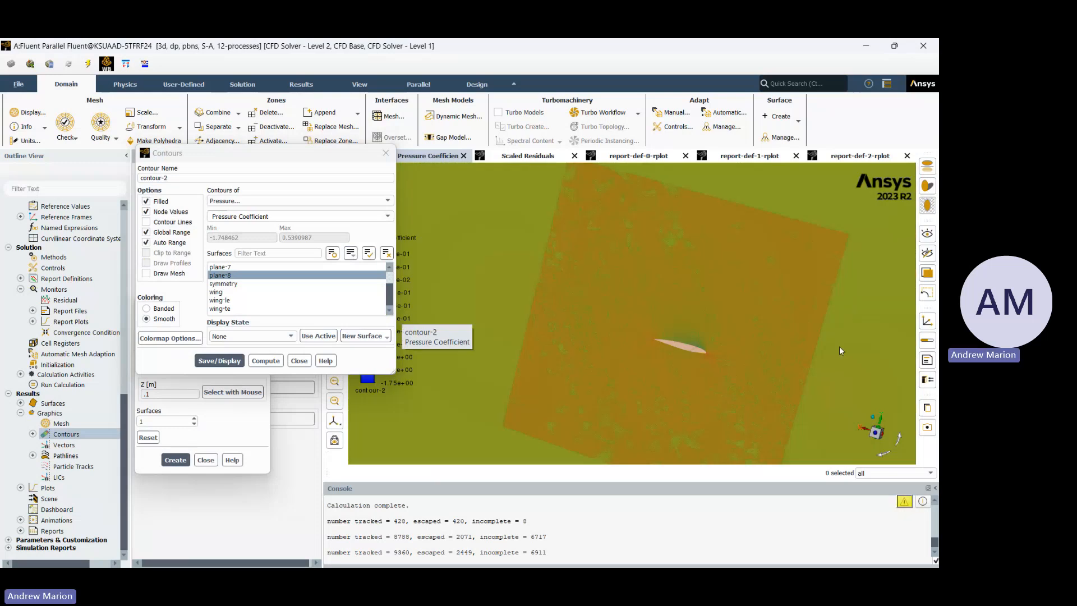
- Close the contour and plane surface settings and view the wing section close up, looking straight along the Z axis
{"action": "left_click", "coordinate": [386, 153]}
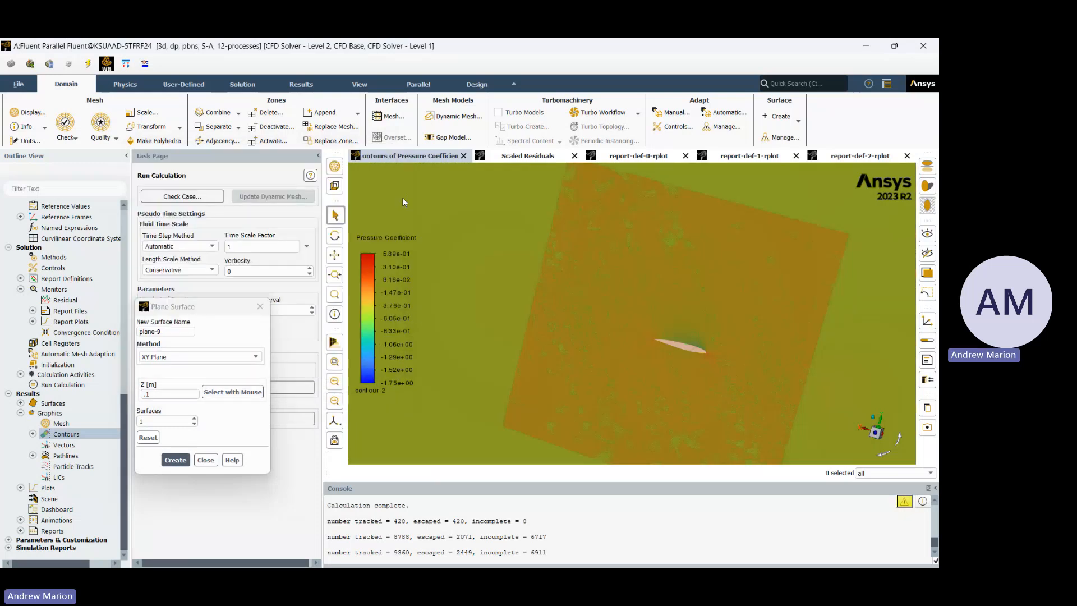
{"action": "left_click", "coordinate": [260, 306]}
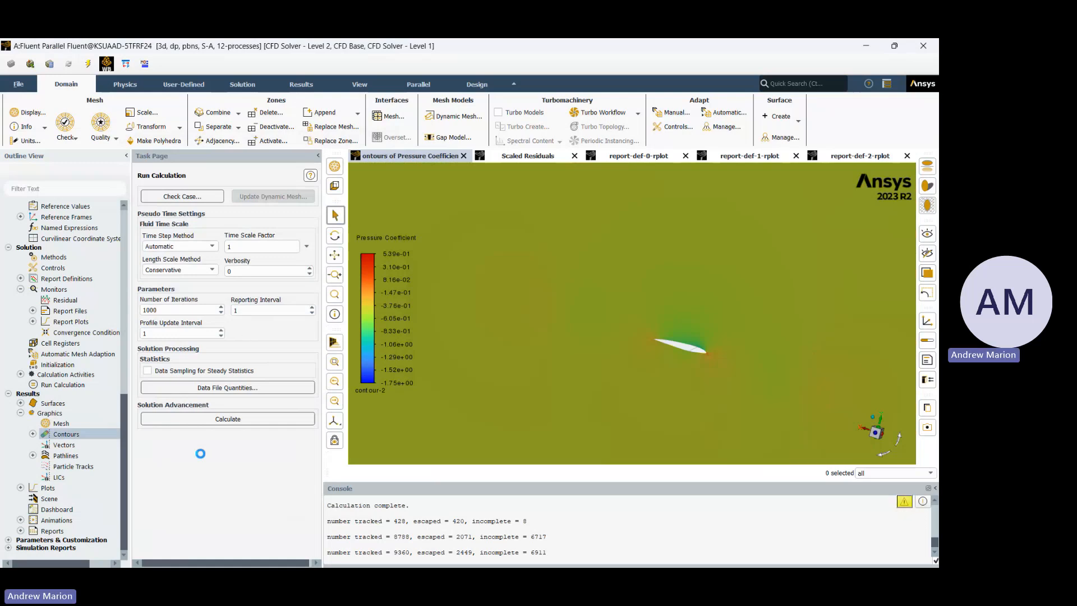
{"action": "left_click", "coordinate": [876, 438]}
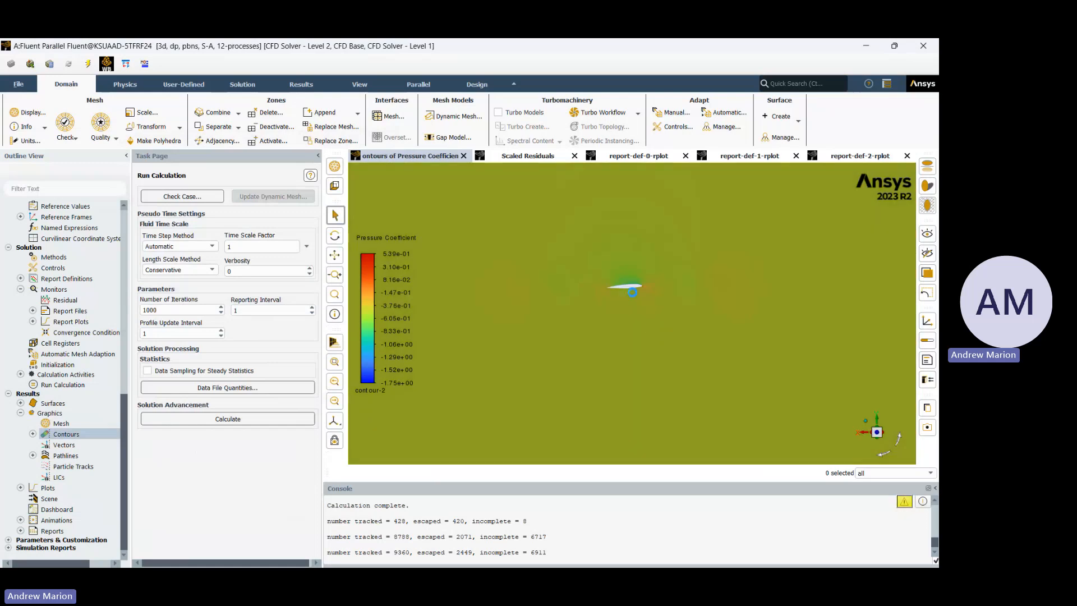
{"action": "scroll", "coordinate": [634, 292], "scroll_direction": "up", "scroll_amount": 3}
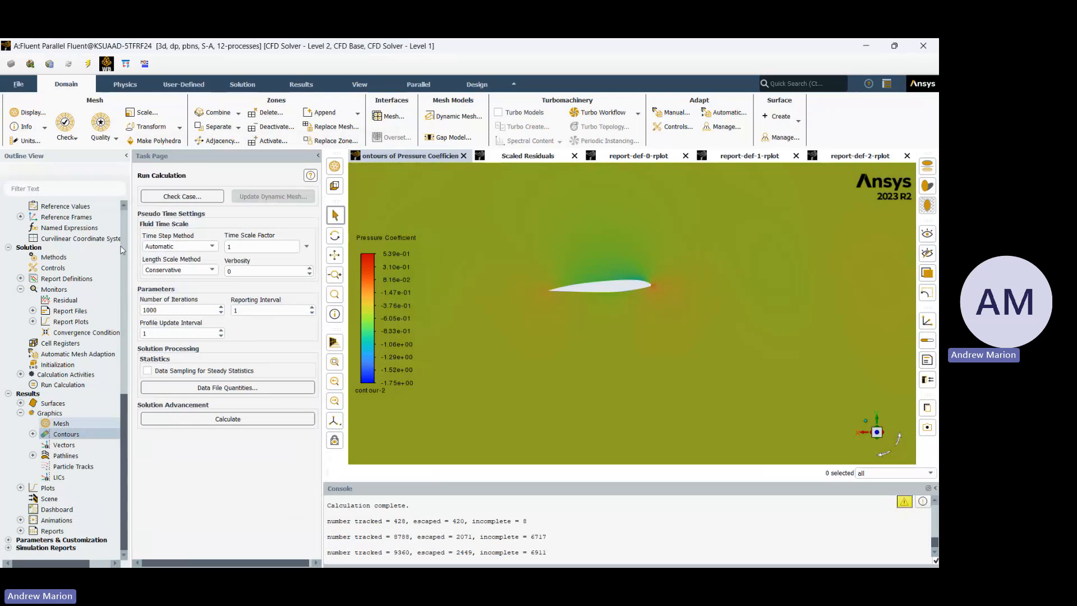
- Start another Pressure Coefficient contour, turn off its automatic range, and save it
{"action": "left_click", "coordinate": [20, 404]}
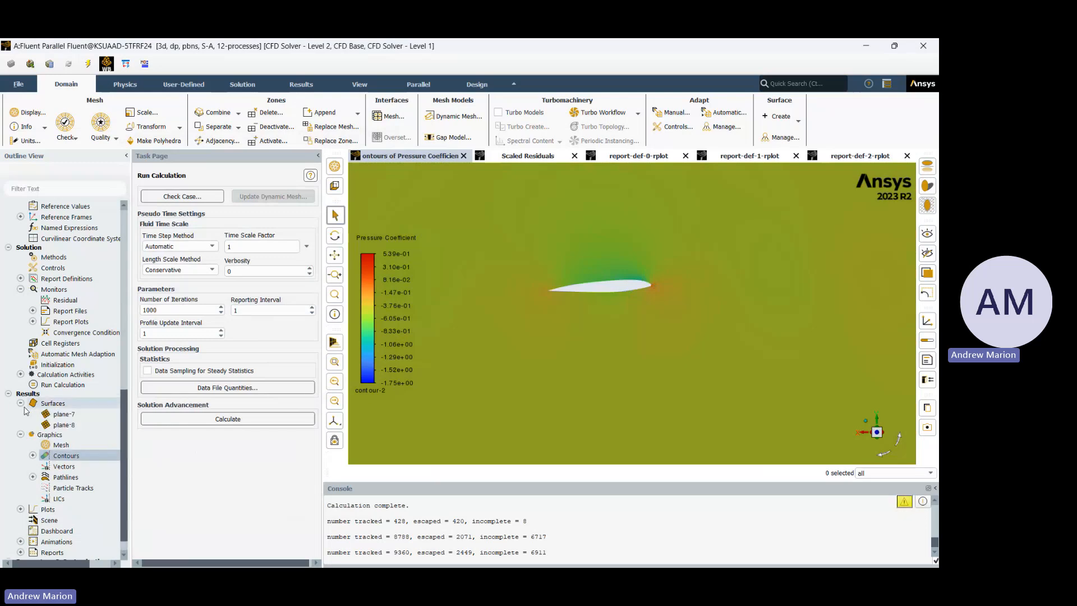
{"action": "left_click", "coordinate": [32, 455]}
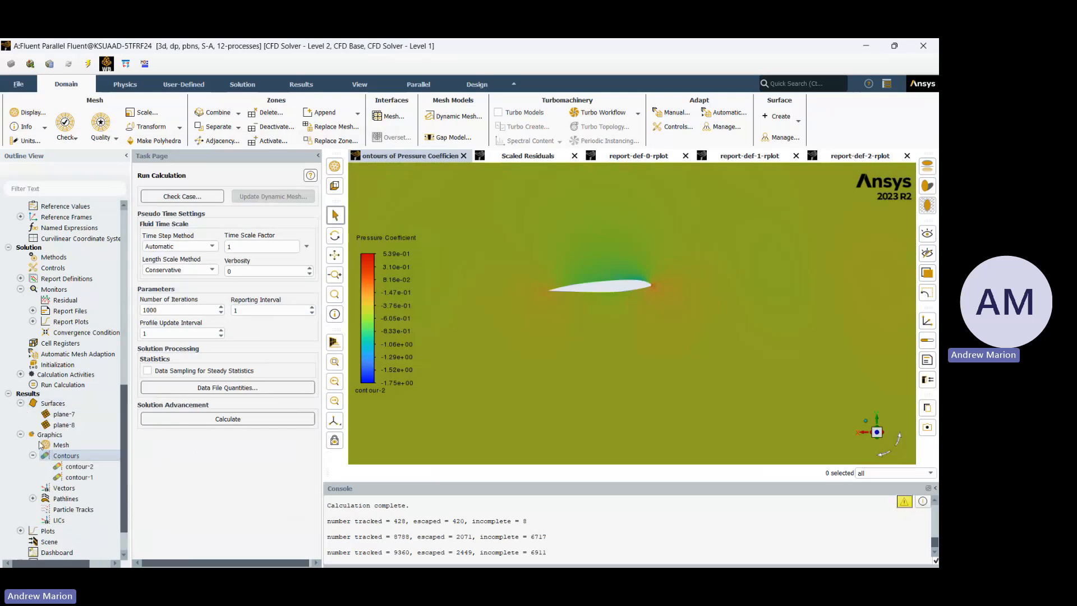
{"action": "double_click", "coordinate": [58, 456]}
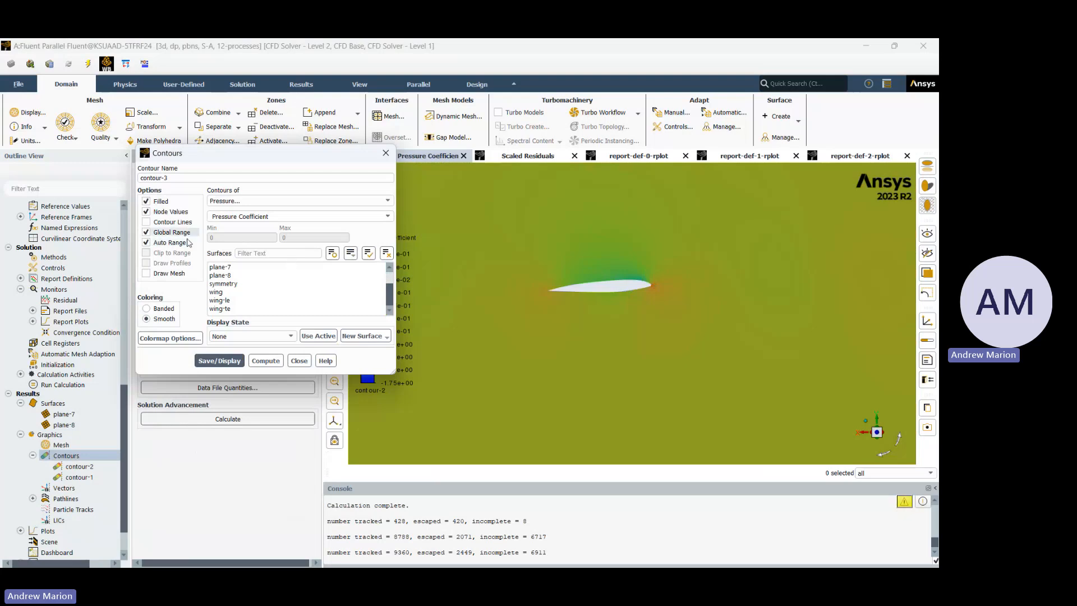
{"action": "scroll", "coordinate": [597, 303], "scroll_direction": "down", "scroll_amount": 5}
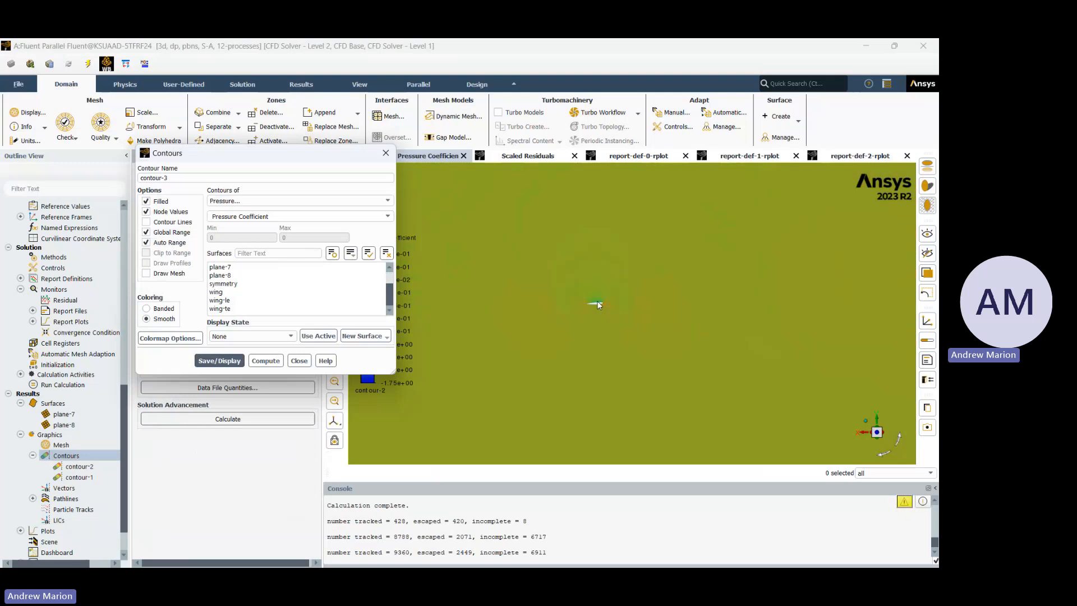
{"action": "scroll", "coordinate": [596, 304], "scroll_direction": "down", "scroll_amount": 3}
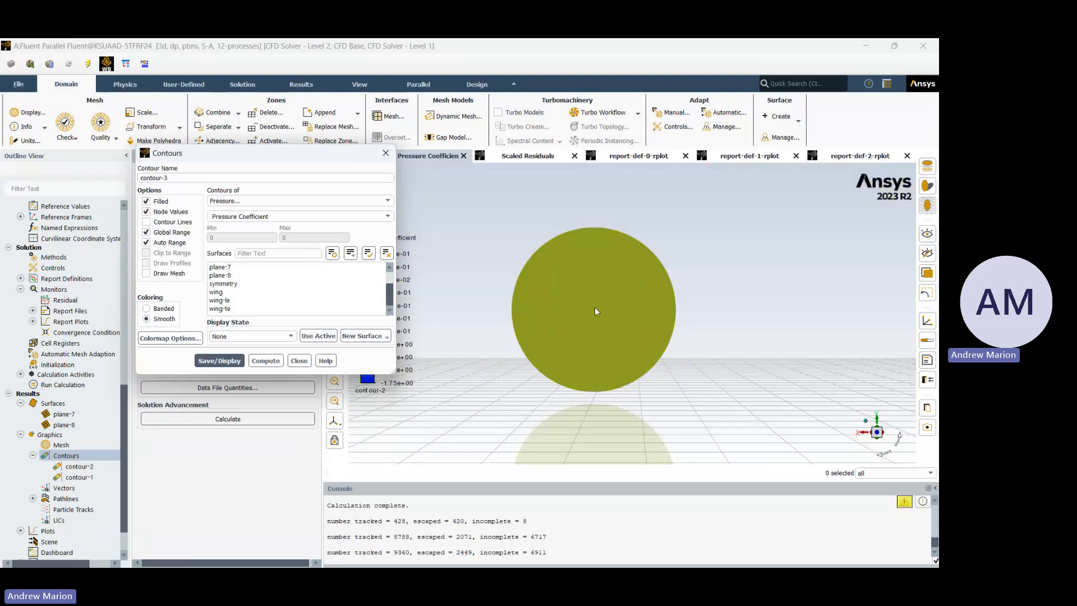
{"action": "scroll", "coordinate": [594, 309], "scroll_direction": "up", "scroll_amount": 3}
{"action": "scroll", "coordinate": [586, 316], "scroll_direction": "up", "scroll_amount": 3}
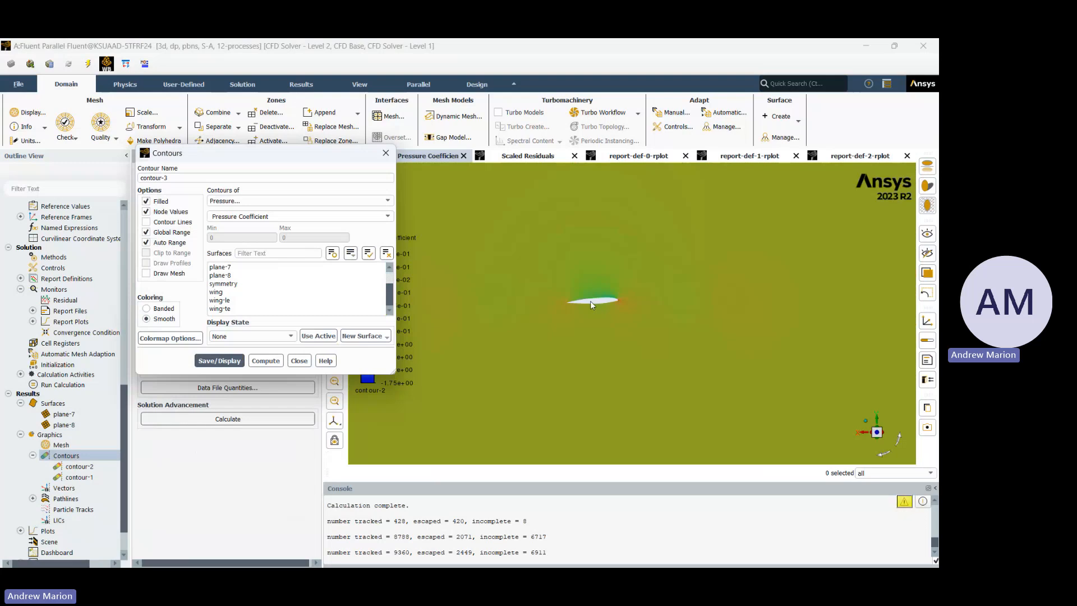
{"action": "scroll", "coordinate": [591, 304], "scroll_direction": "up", "scroll_amount": 2}
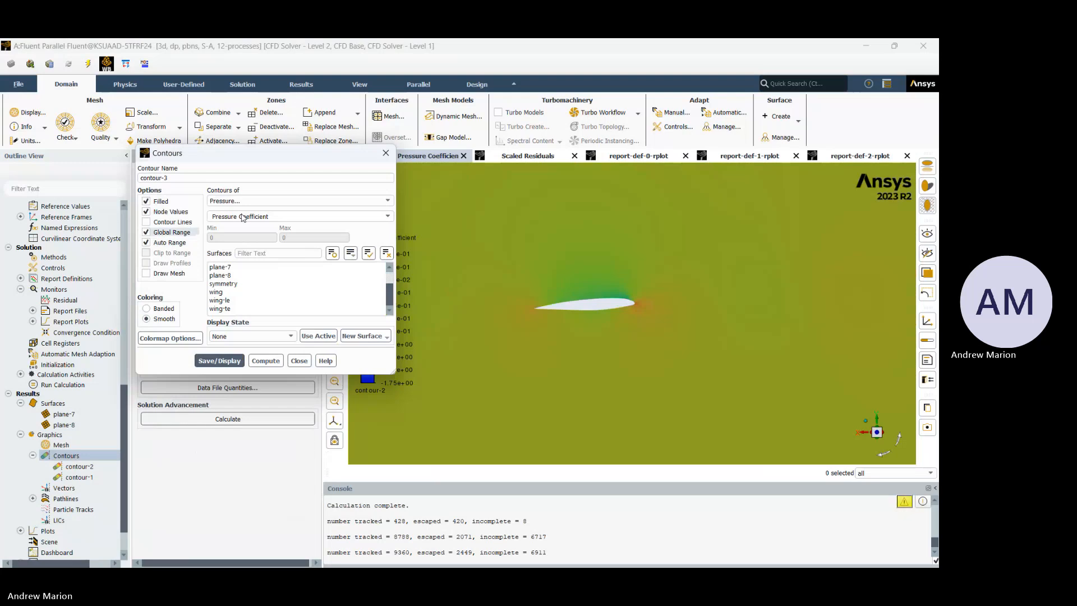
{"action": "left_click", "coordinate": [187, 243]}
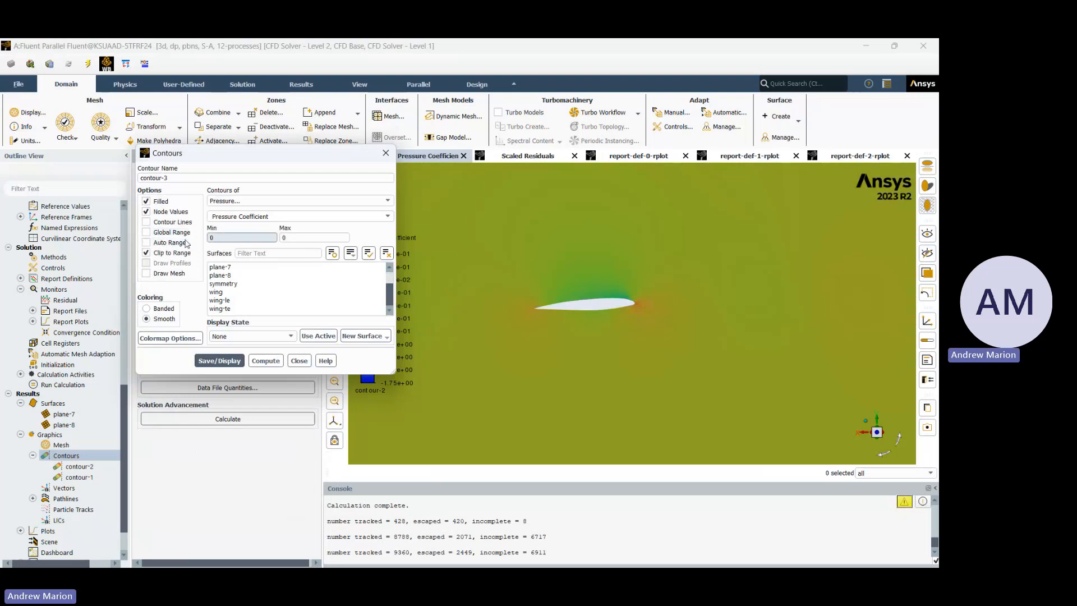
{"action": "left_click", "coordinate": [230, 361]}
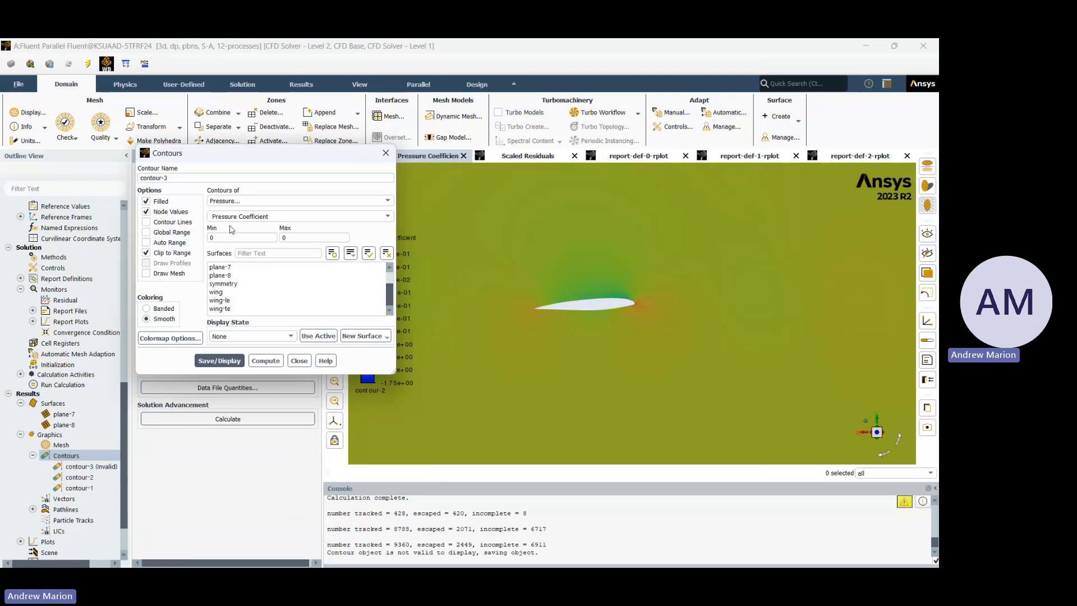
- Set the new contour's range to a minimum of -0.8 and a maximum of 0.6, save it and try to display it
{"action": "left_click_drag", "start_coordinate": [281, 153], "coordinate": [226, 153]}
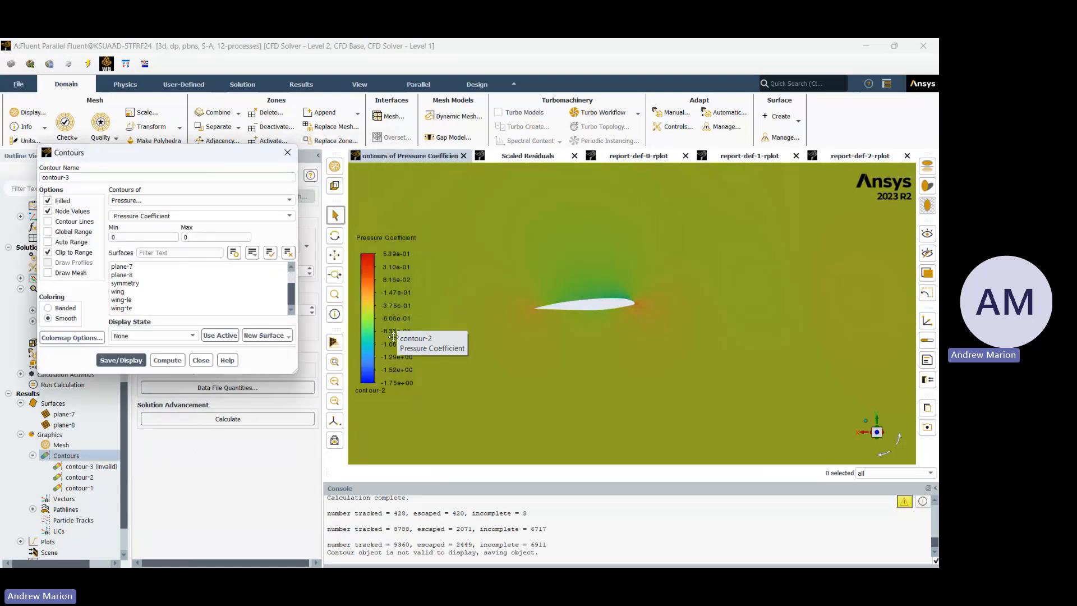
{"action": "double_click", "coordinate": [113, 237]}
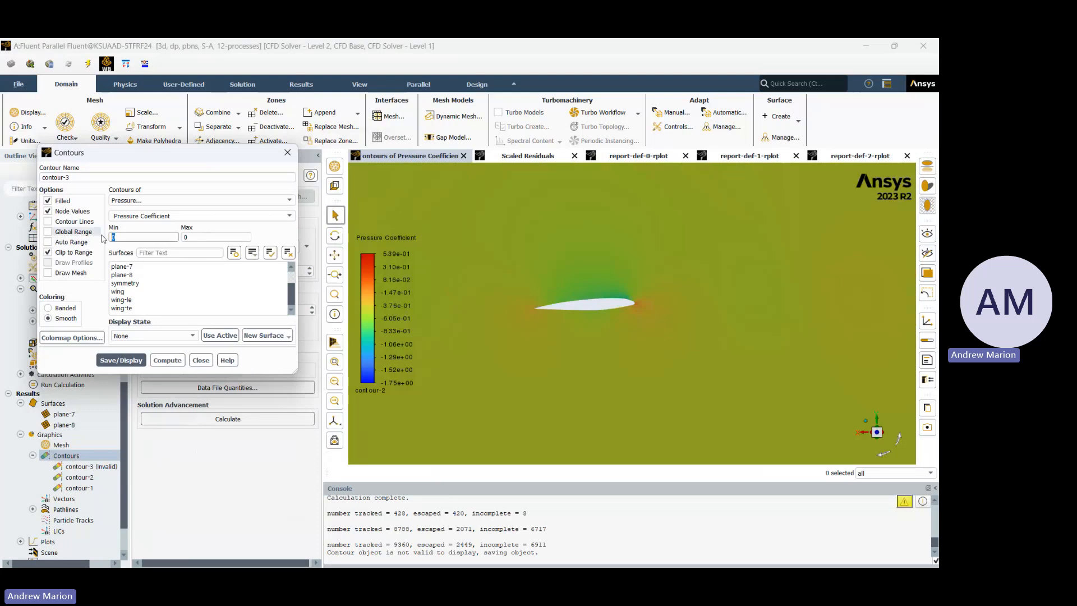
{"action": "type", "text": "-"}
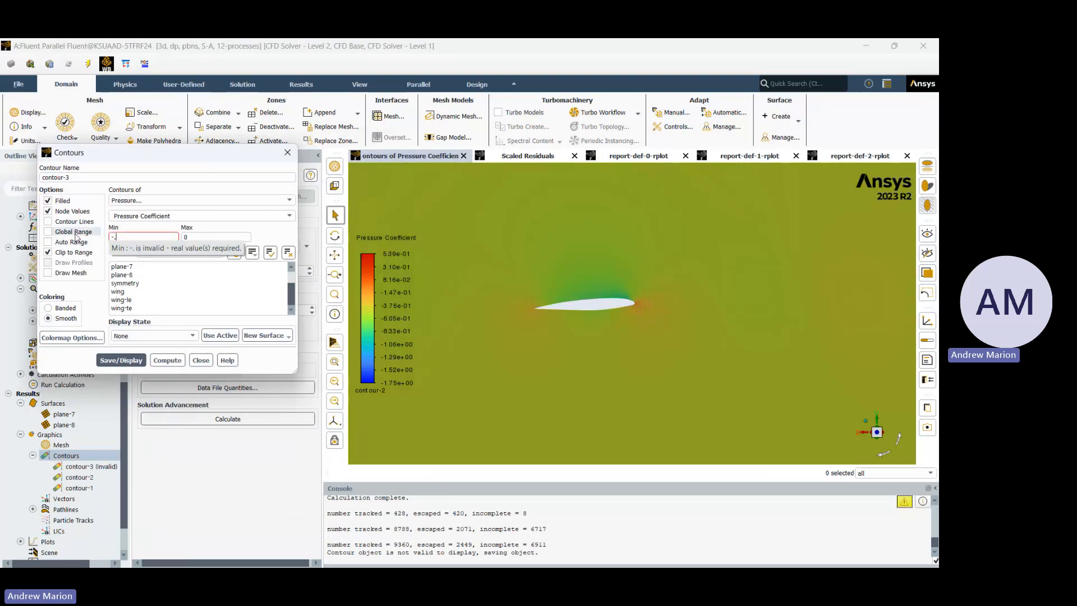
{"action": "type", "text": ".8"}
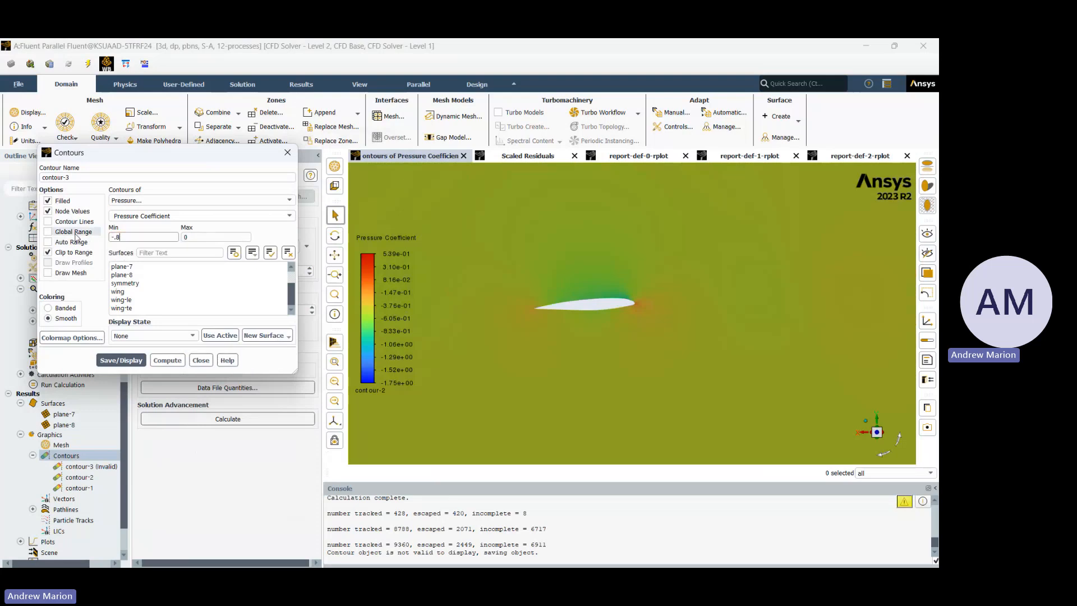
{"action": "double_click", "coordinate": [213, 237]}
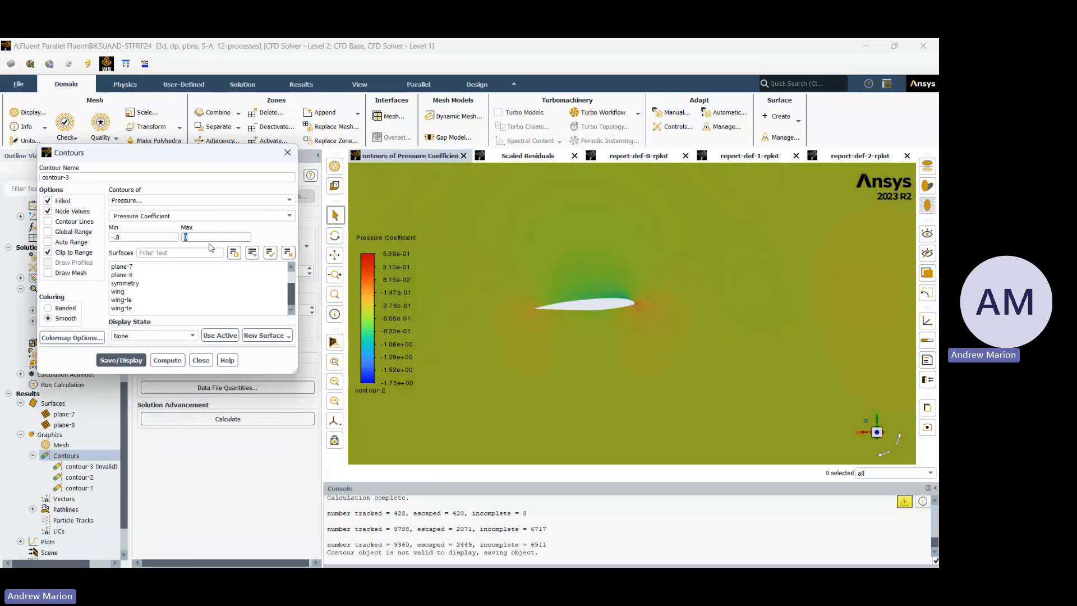
{"action": "type", "text": "60"}
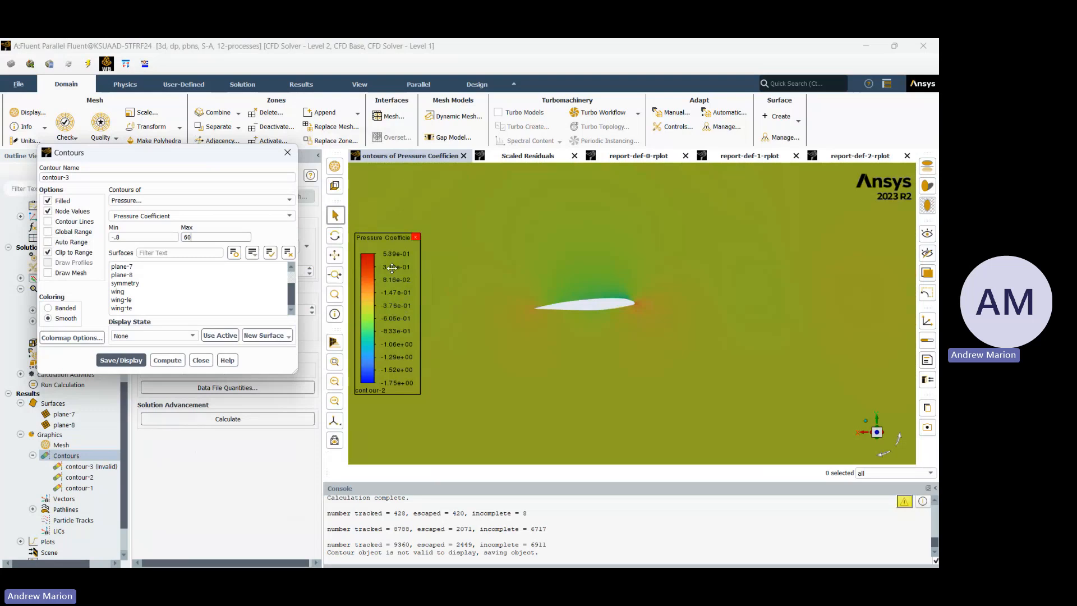
{"action": "key", "text": "BackSpace"}
{"action": "key", "text": "BackSpace"}
{"action": "type", "text": ".6"}
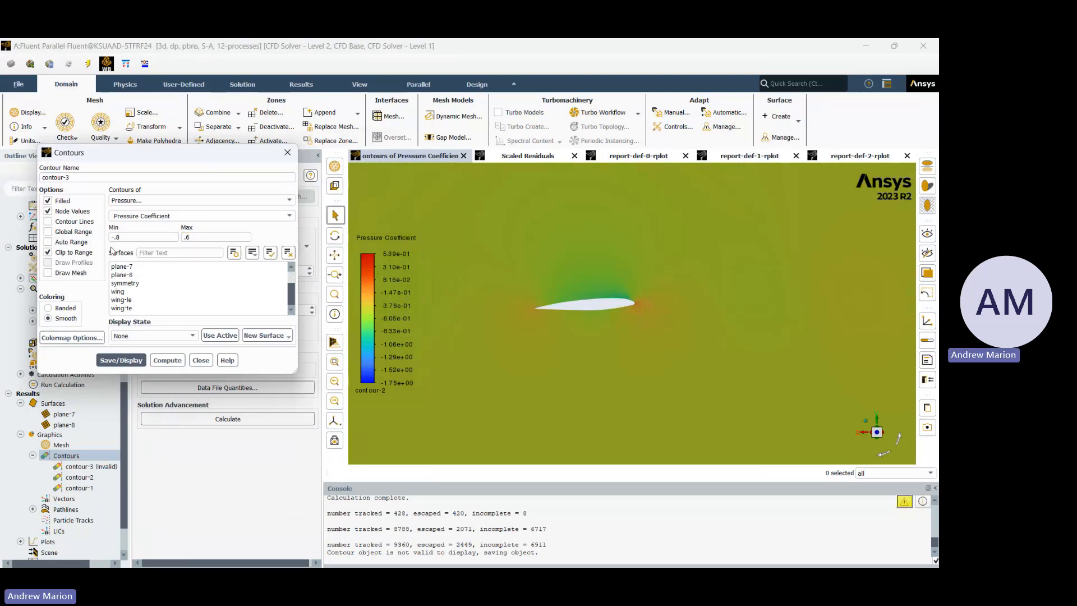
{"action": "left_click", "coordinate": [120, 359]}
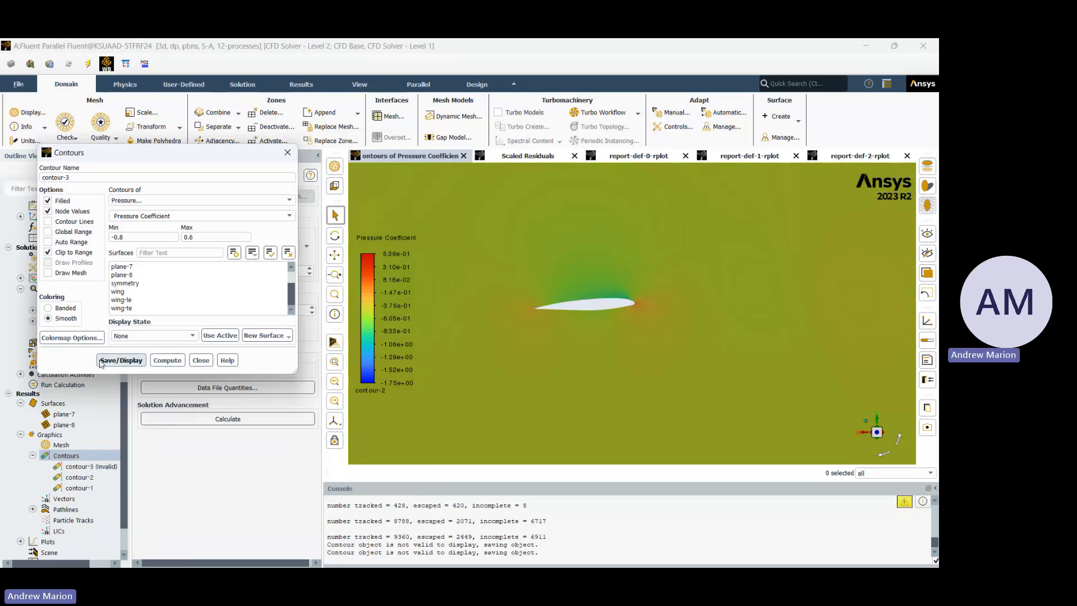
{"action": "left_click", "coordinate": [102, 362]}
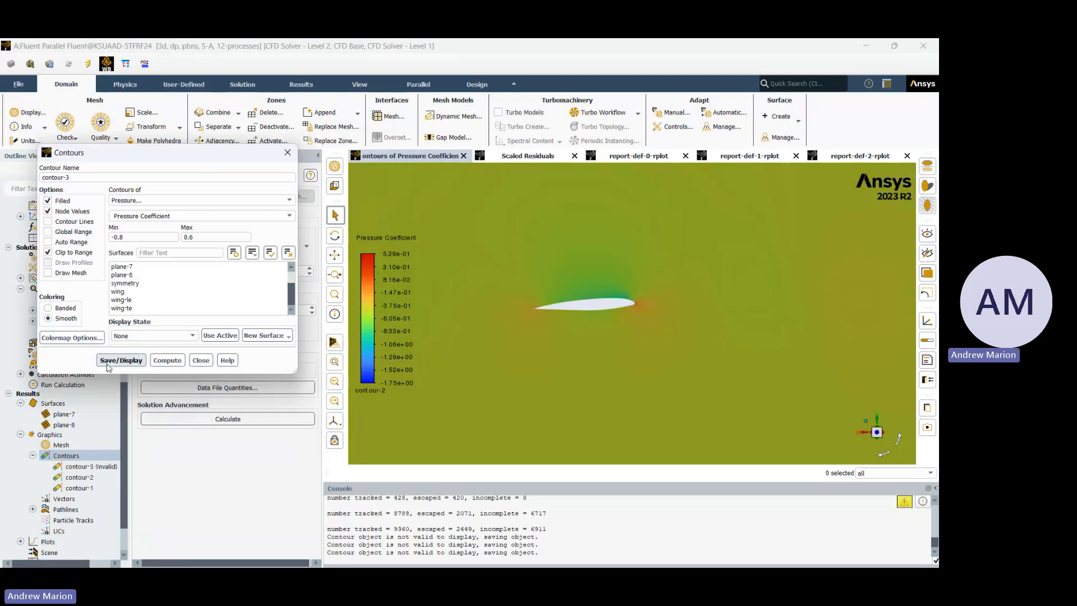
{"action": "left_click", "coordinate": [115, 364]}
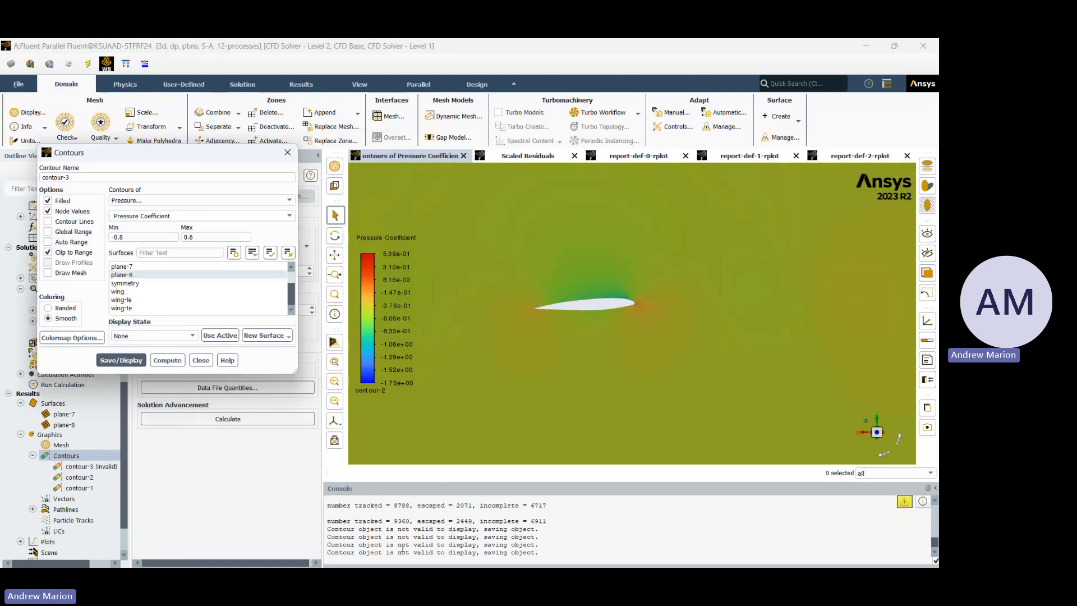
- Select plane-8 as the surface for the new Pressure Coefficient contour, then save and display it
{"action": "scroll", "coordinate": [131, 297], "scroll_direction": "up", "scroll_amount": 1}
{"action": "left_click", "coordinate": [132, 298]}
{"action": "left_click", "coordinate": [123, 360]}
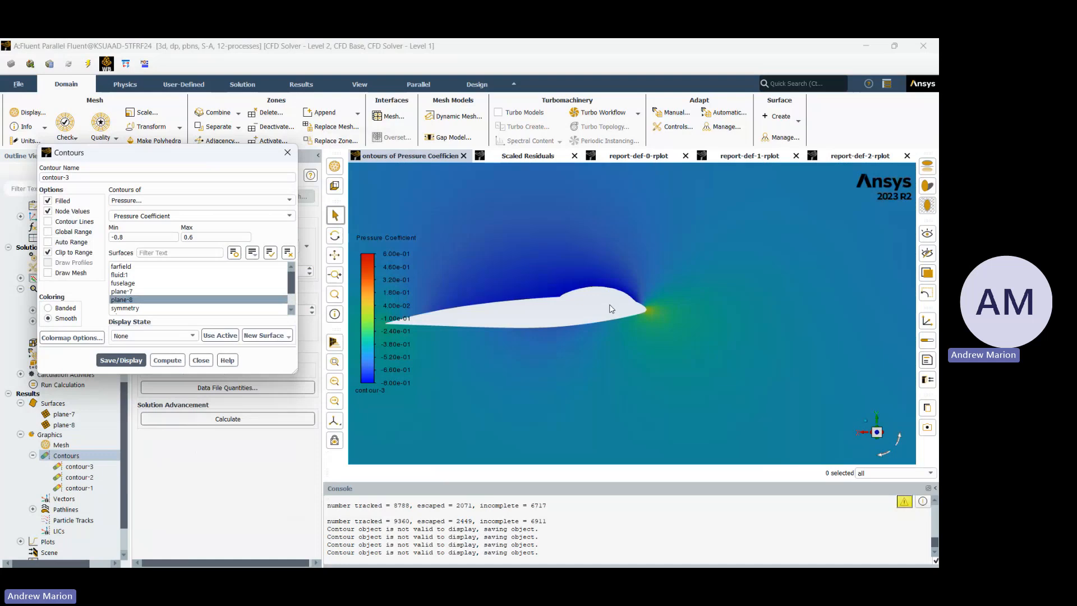
- Set the contour's minimum to -1, save and redisplay it, and view the flow around the wing section
{"action": "double_click", "coordinate": [128, 237]}
{"action": "type", "text": "-0."}
{"action": "key", "text": "BackSpace"}
{"action": "key", "text": "BackSpace"}
{"action": "key", "text": "BackSpace"}
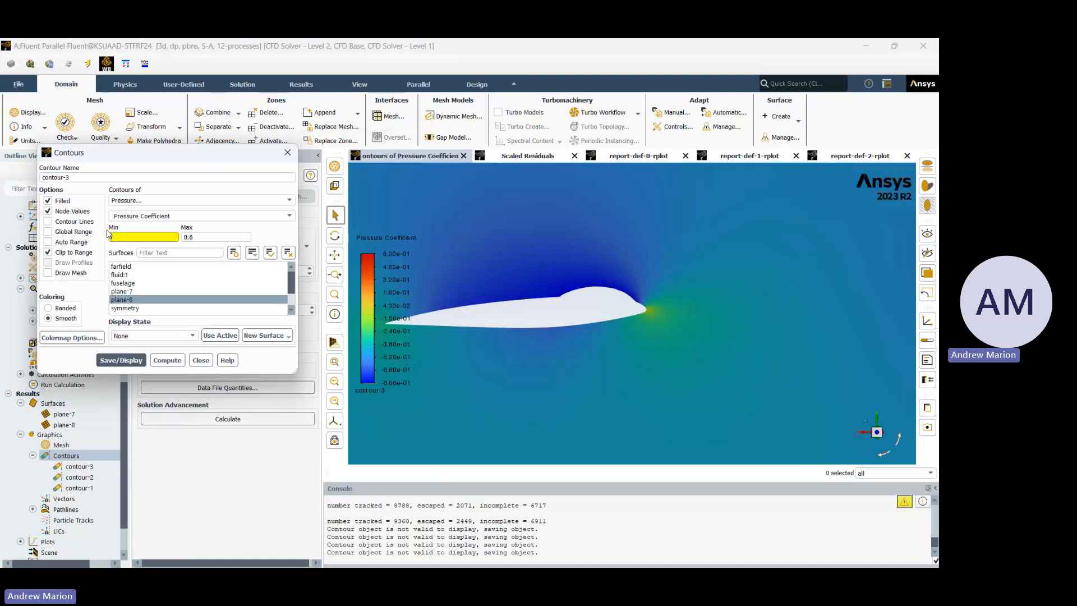
{"action": "type", "text": "-1"}
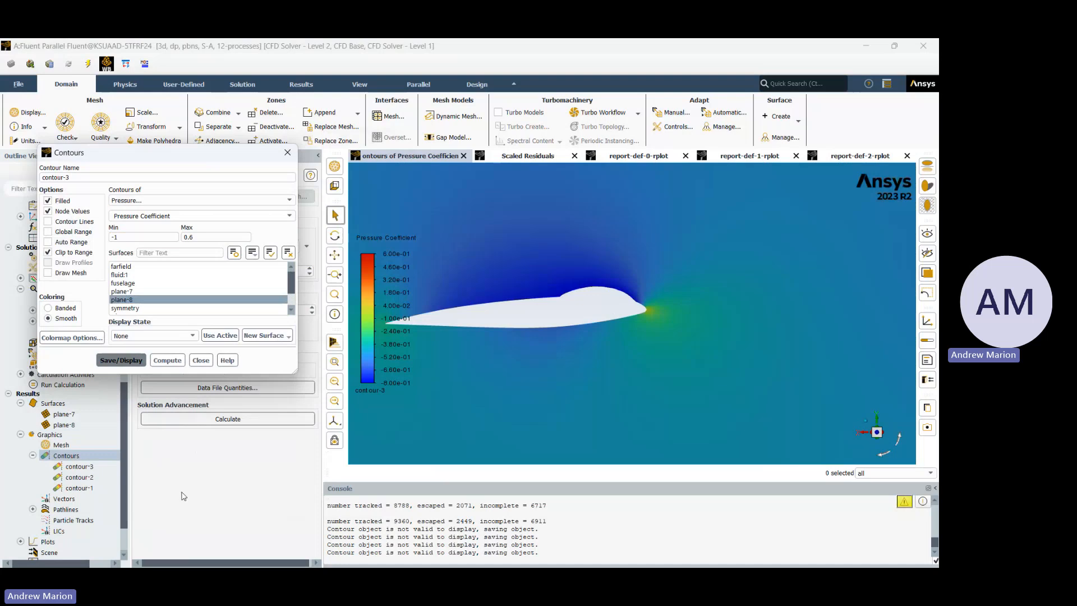
{"action": "left_click", "coordinate": [121, 360]}
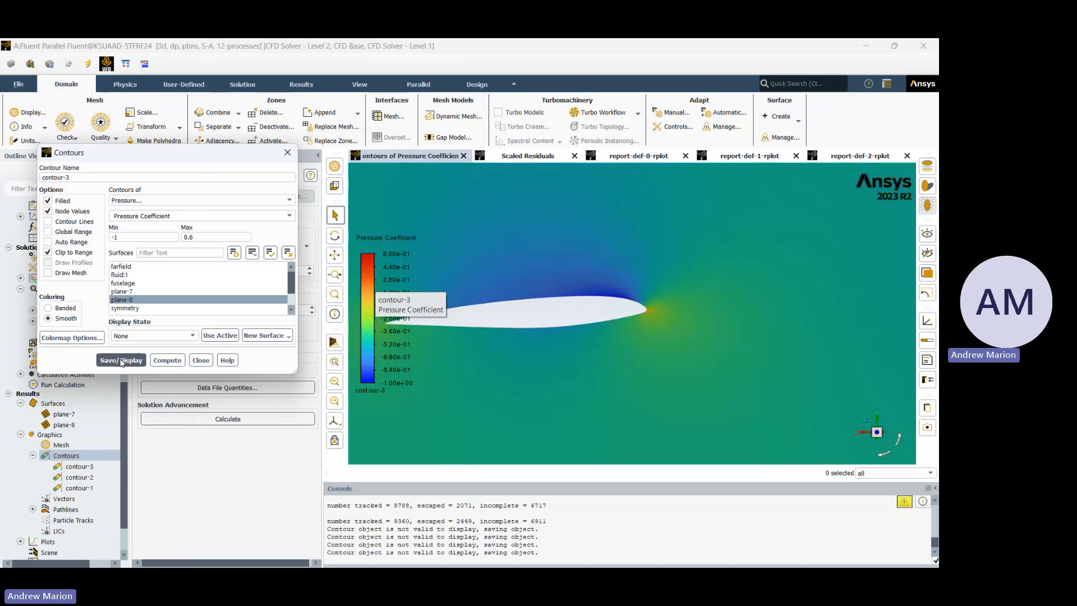
{"action": "scroll", "coordinate": [608, 311], "scroll_direction": "down", "scroll_amount": 15}
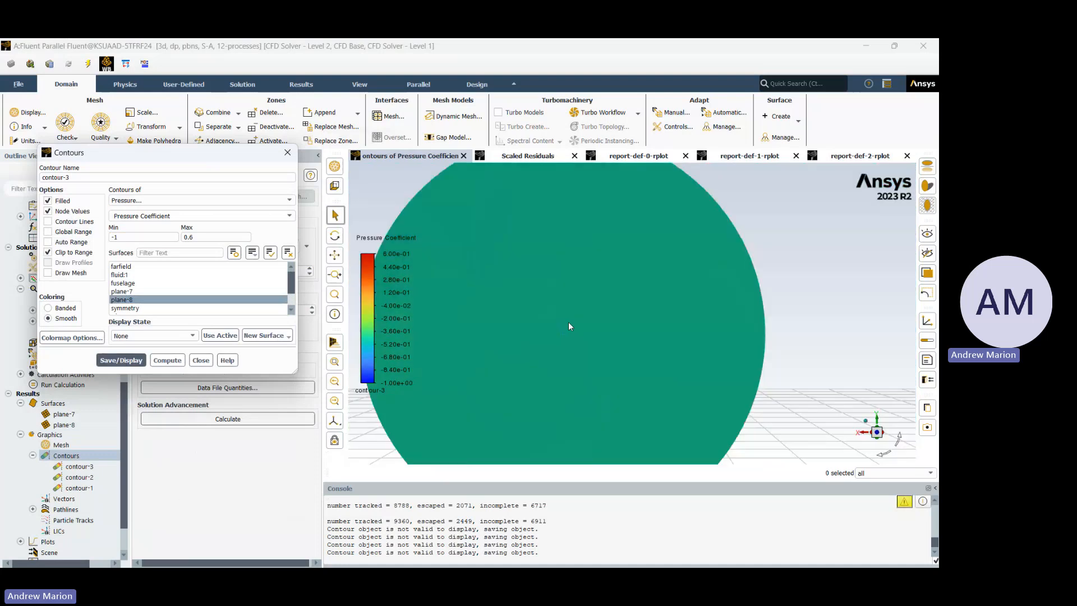
{"action": "scroll", "coordinate": [569, 323], "scroll_direction": "up", "scroll_amount": 10}
{"action": "scroll", "coordinate": [569, 340], "scroll_direction": "up", "scroll_amount": 3}
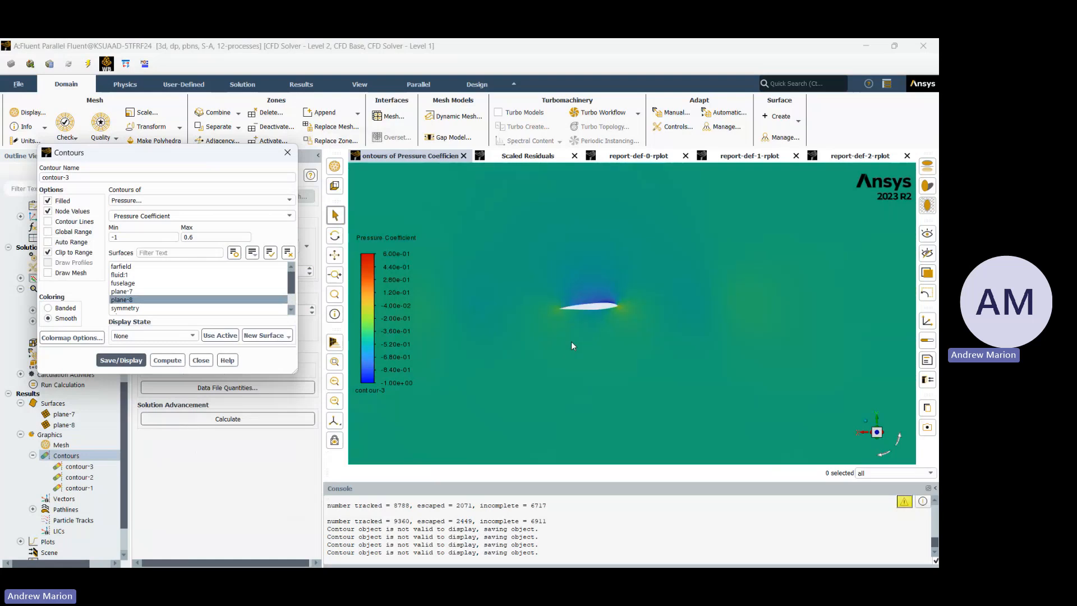
{"action": "scroll", "coordinate": [601, 314], "scroll_direction": "up", "scroll_amount": 3}
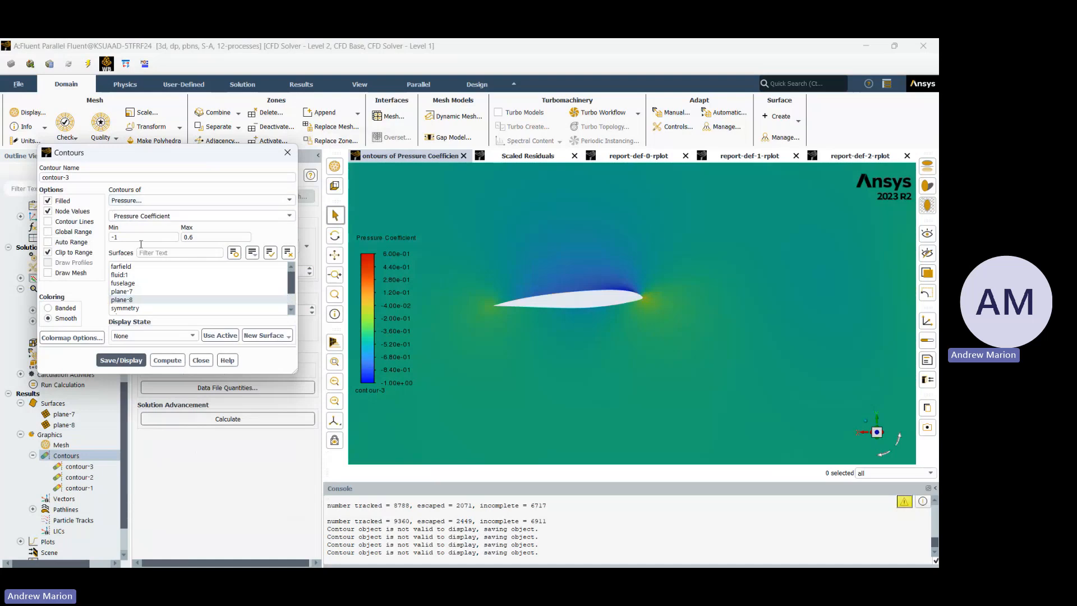
- Display the pressure coefficient contour on the symmetry surface instead and inspect the fuselage's nose and tail up close
{"action": "left_click", "coordinate": [130, 308]}
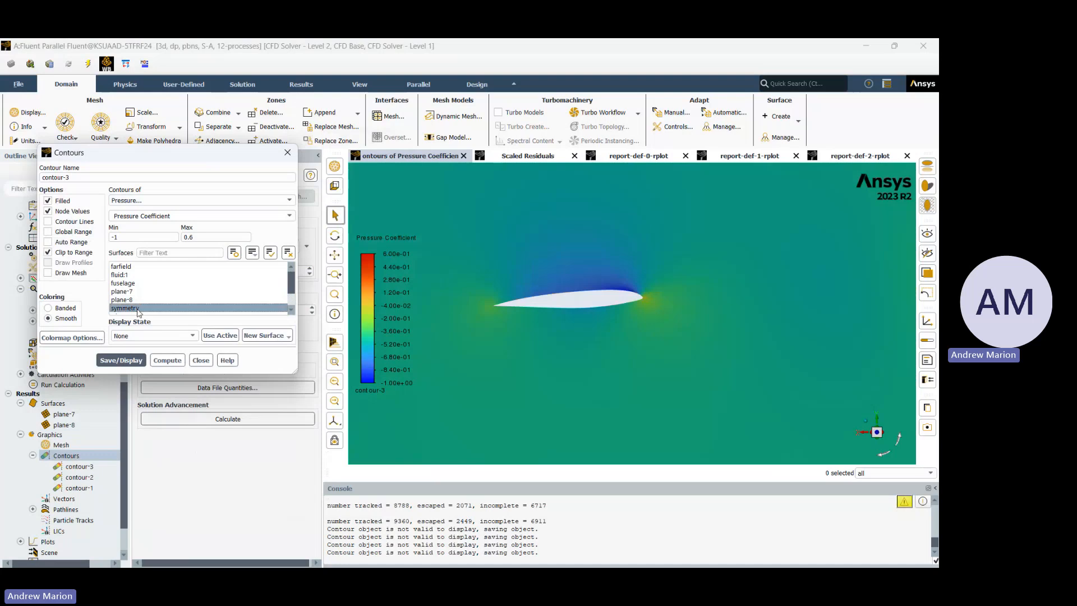
{"action": "left_click", "coordinate": [121, 360]}
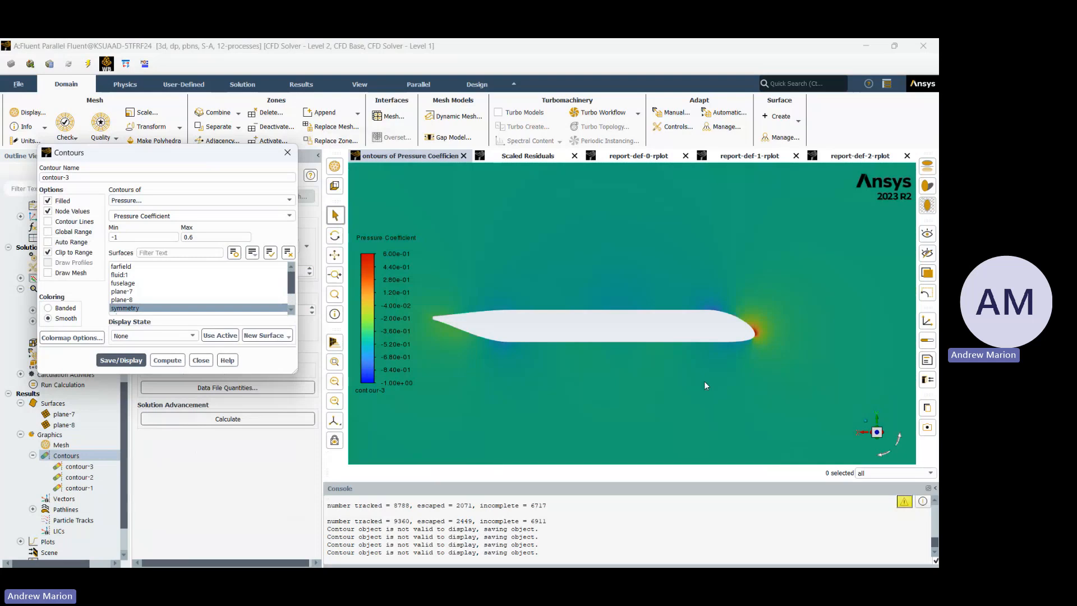
{"action": "scroll", "coordinate": [762, 327], "scroll_direction": "up", "scroll_amount": 3}
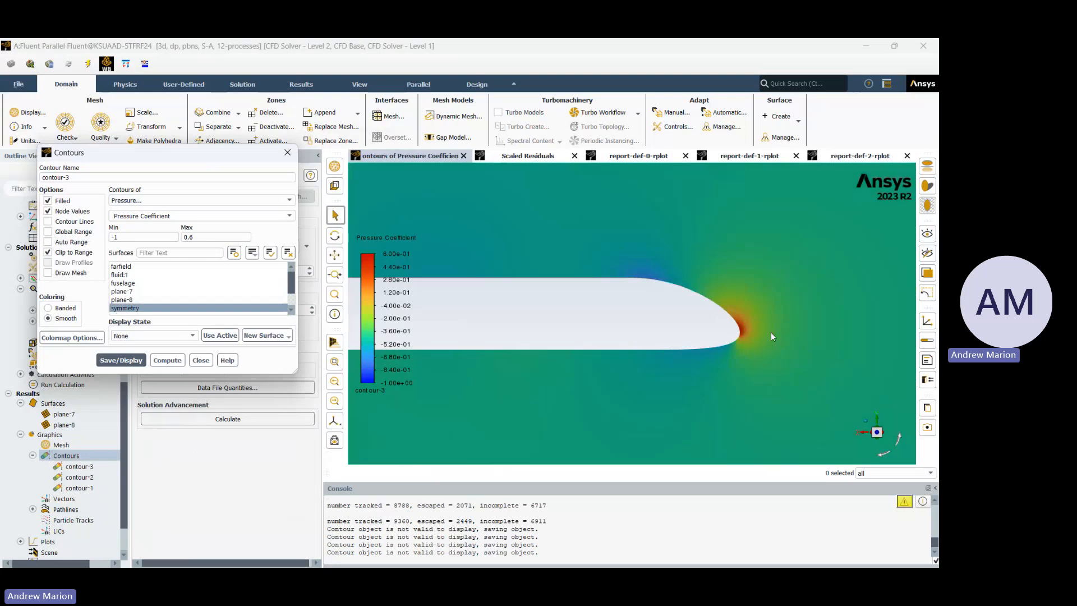
{"action": "middle_click_drag", "start_coordinate": [771, 332], "coordinate": [726, 314]}
{"action": "middle_click_drag", "start_coordinate": [440, 309], "coordinate": [582, 335]}
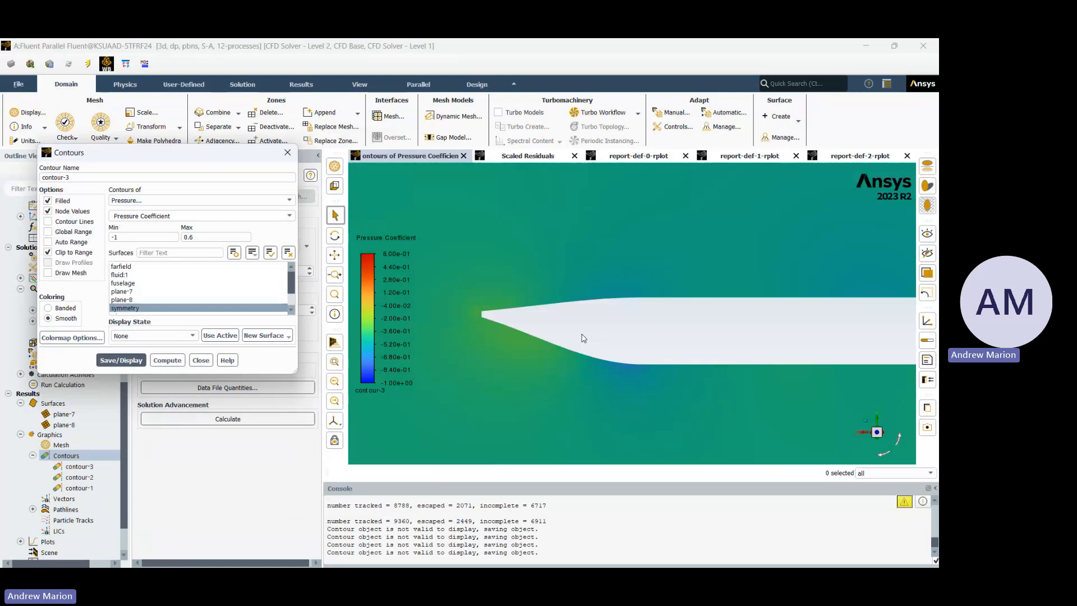
{"action": "scroll", "coordinate": [483, 315], "scroll_direction": "up", "scroll_amount": 3}
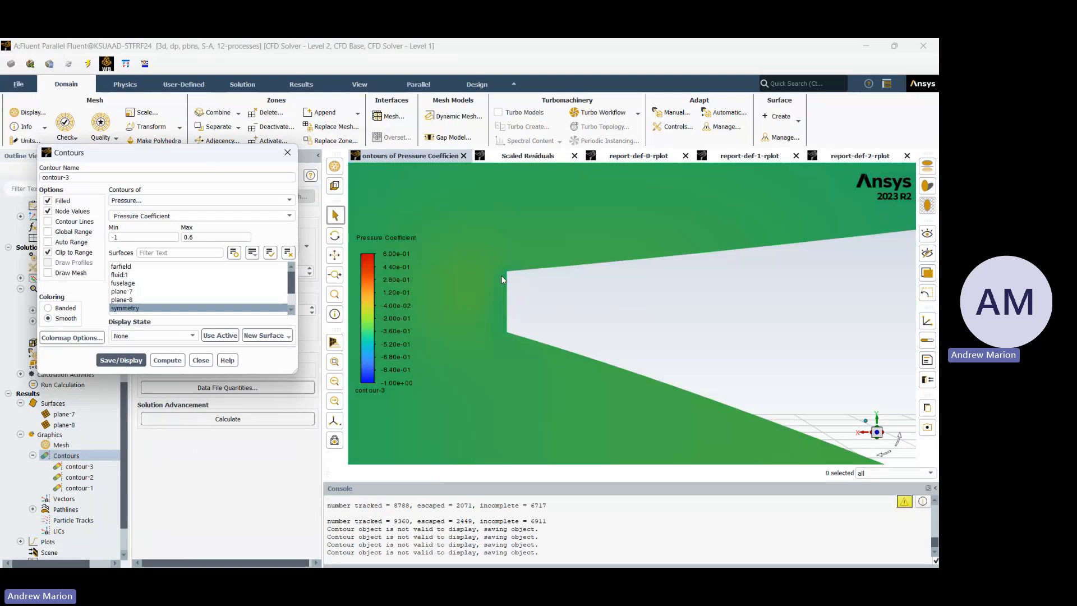
{"action": "scroll", "coordinate": [502, 280], "scroll_direction": "down", "scroll_amount": 3}
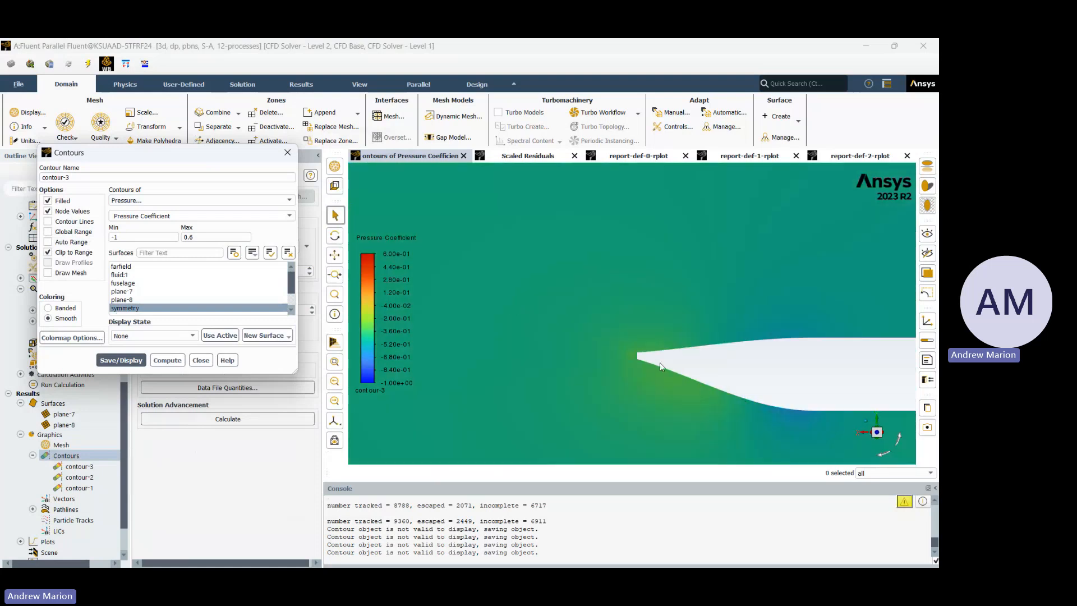
{"action": "left_click_drag", "start_coordinate": [659, 362], "coordinate": [752, 361]}
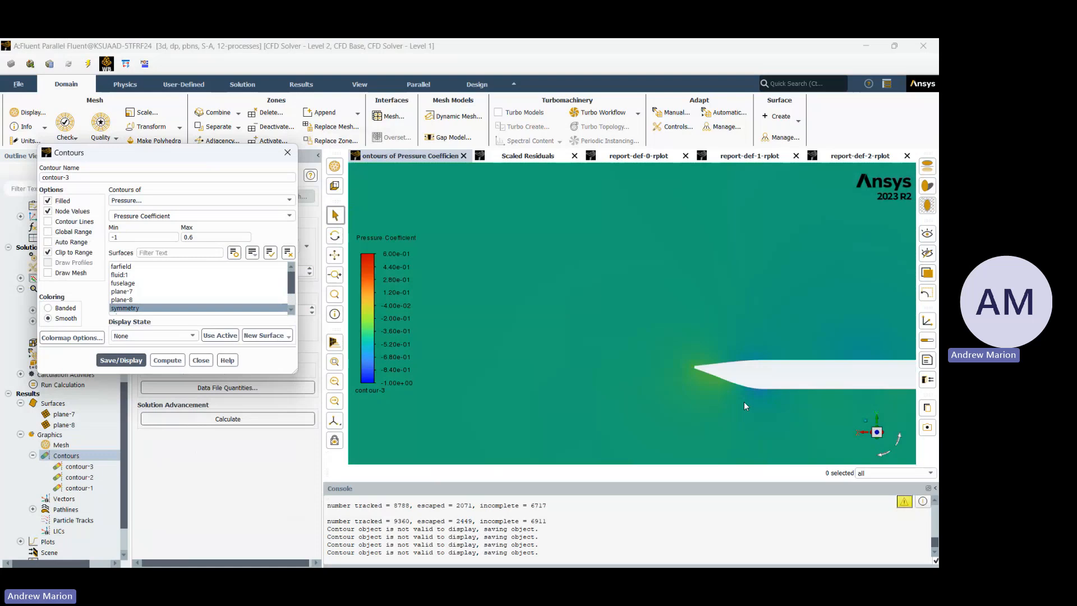
{"action": "left_click_drag", "start_coordinate": [744, 402], "coordinate": [680, 360]}
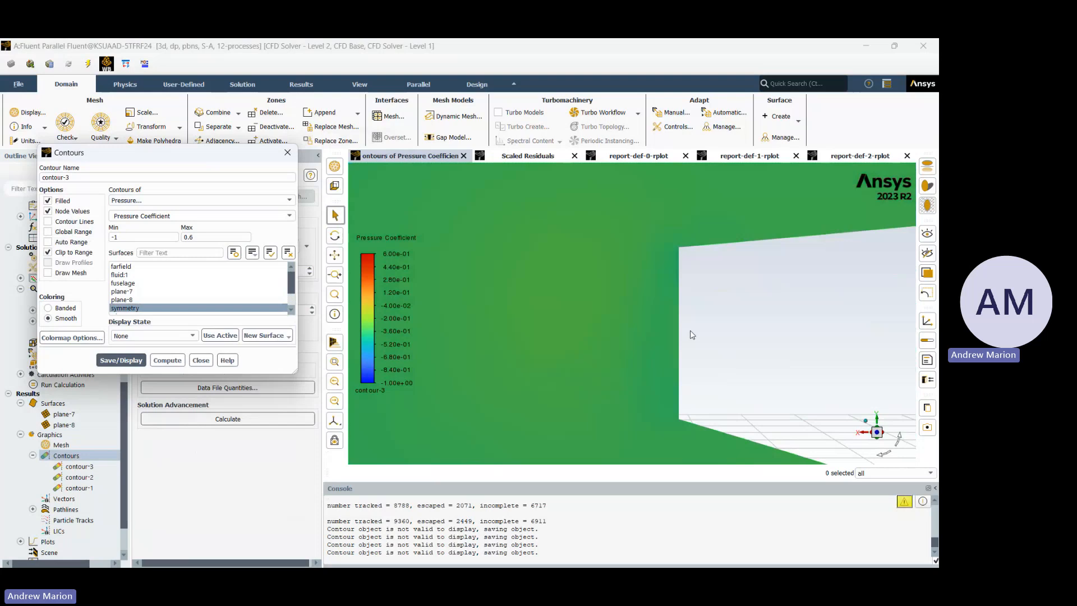
- Open the existing pathlines-1 object and display its velocity magnitude pathlines released from the fuselage and wing-le surfaces
{"action": "left_click_drag", "start_coordinate": [132, 152], "coordinate": [224, 144]}
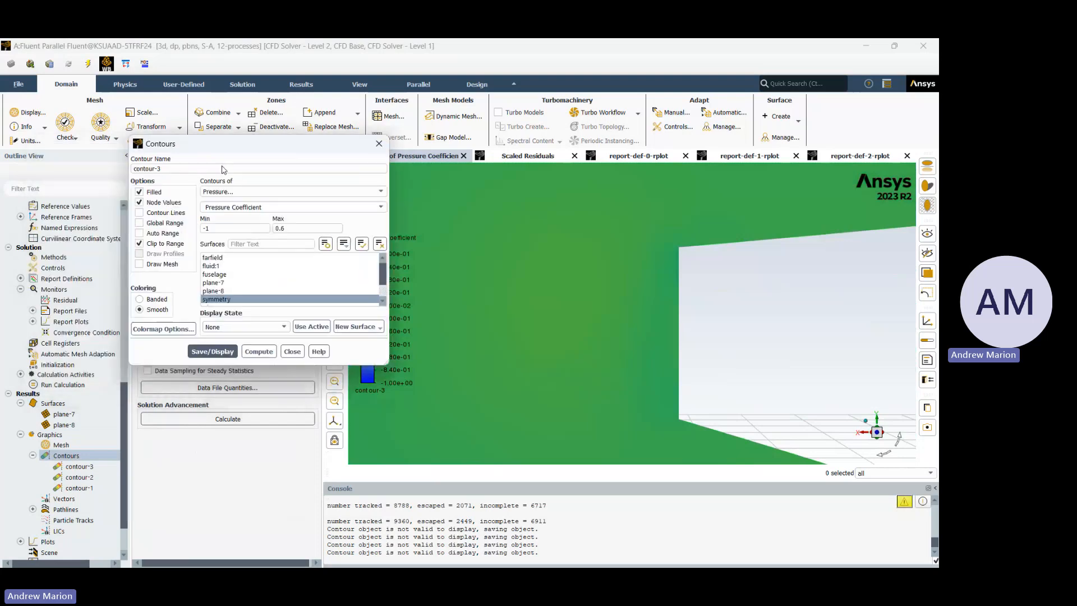
{"action": "left_click", "coordinate": [56, 509]}
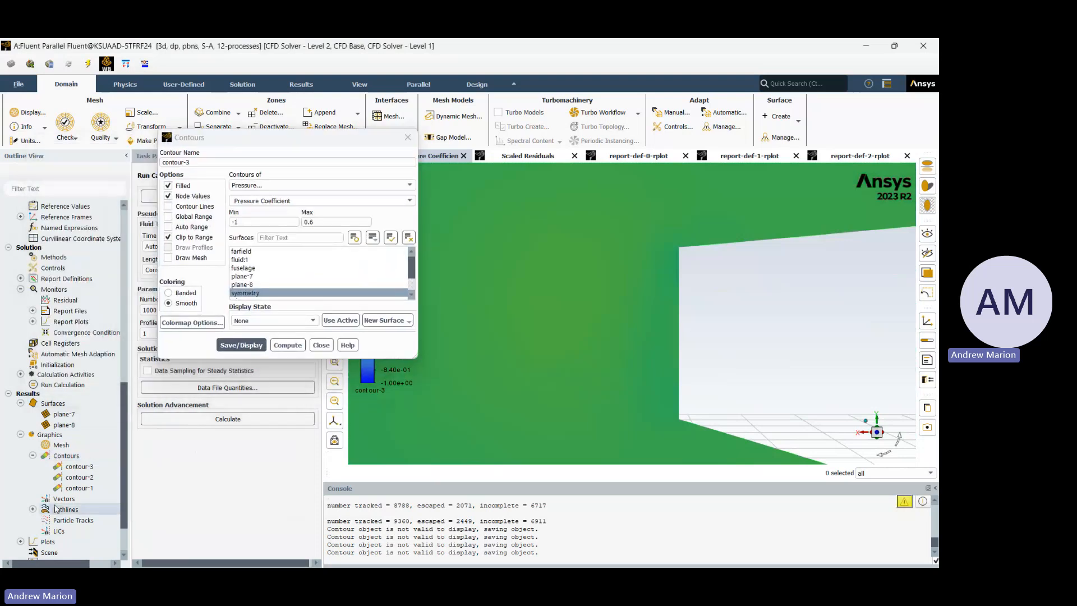
{"action": "left_click", "coordinate": [32, 509]}
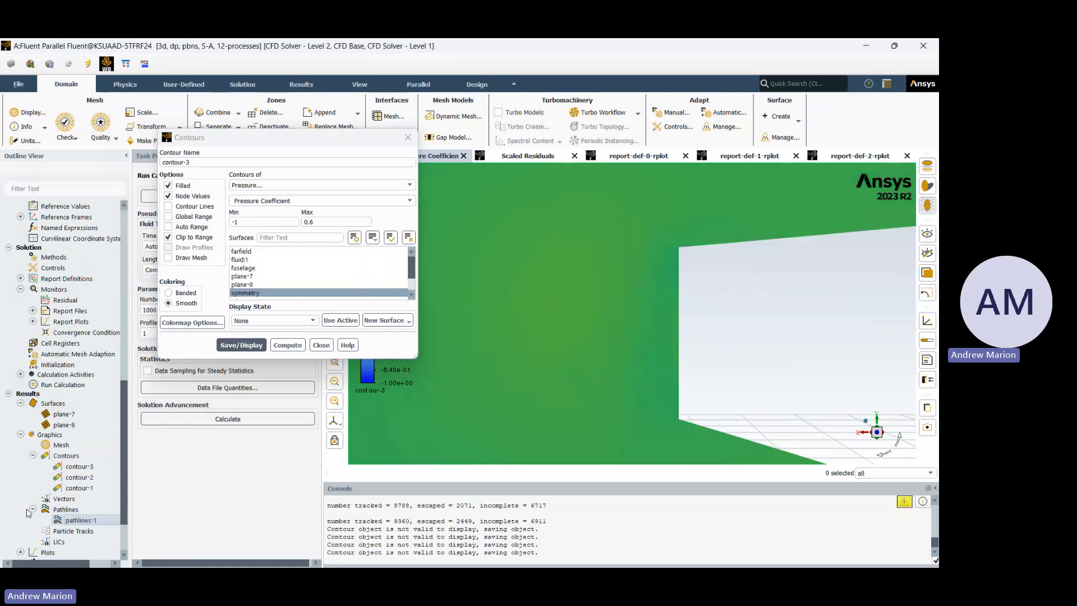
{"action": "double_click", "coordinate": [81, 520]}
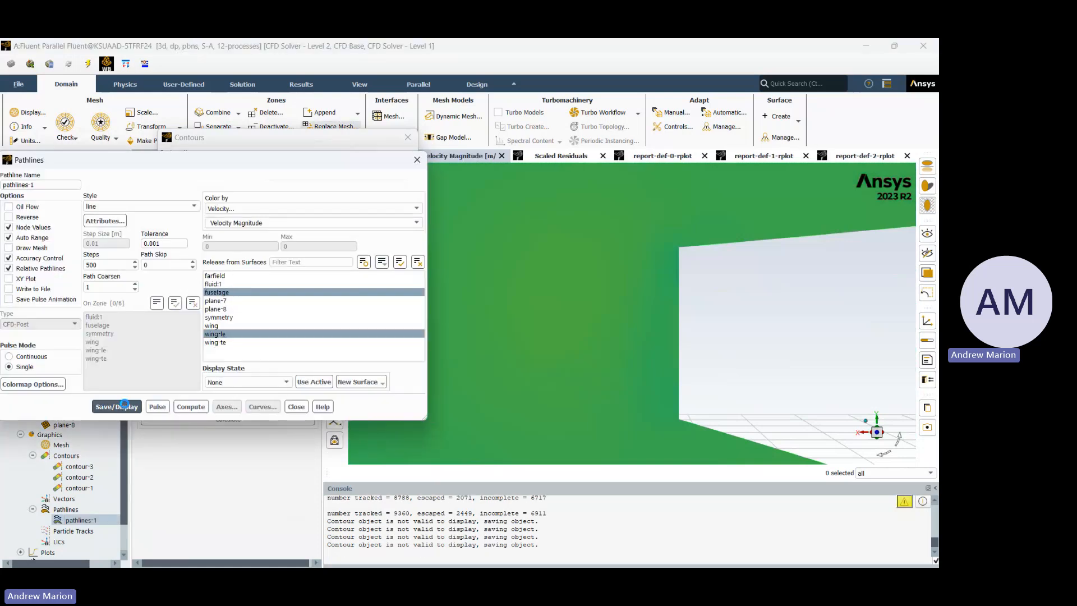
{"action": "left_click_drag", "start_coordinate": [325, 160], "coordinate": [188, 148]}
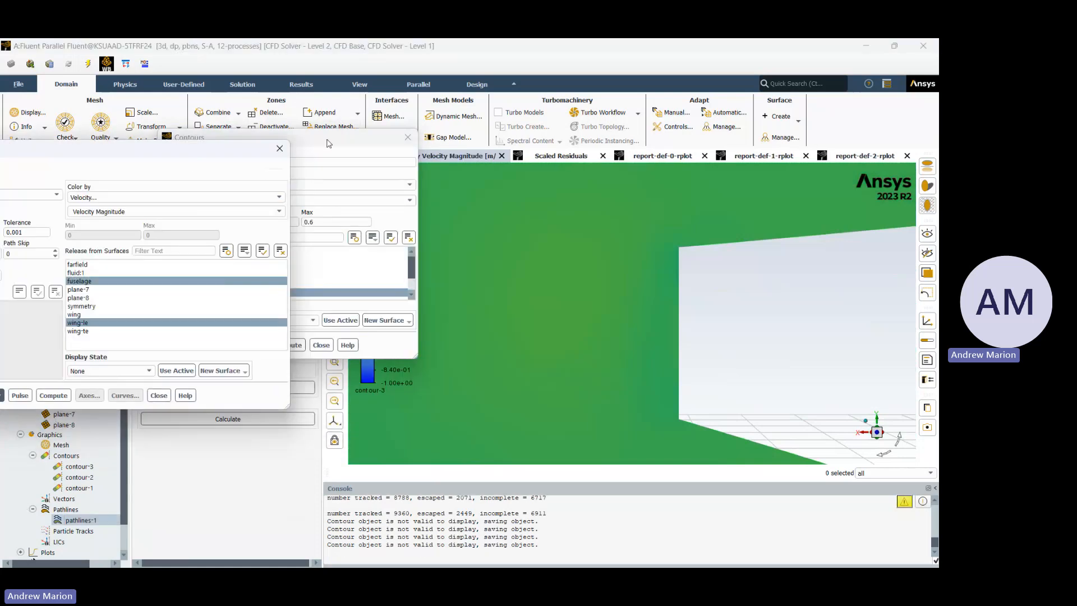
{"action": "left_click", "coordinate": [227, 250]}
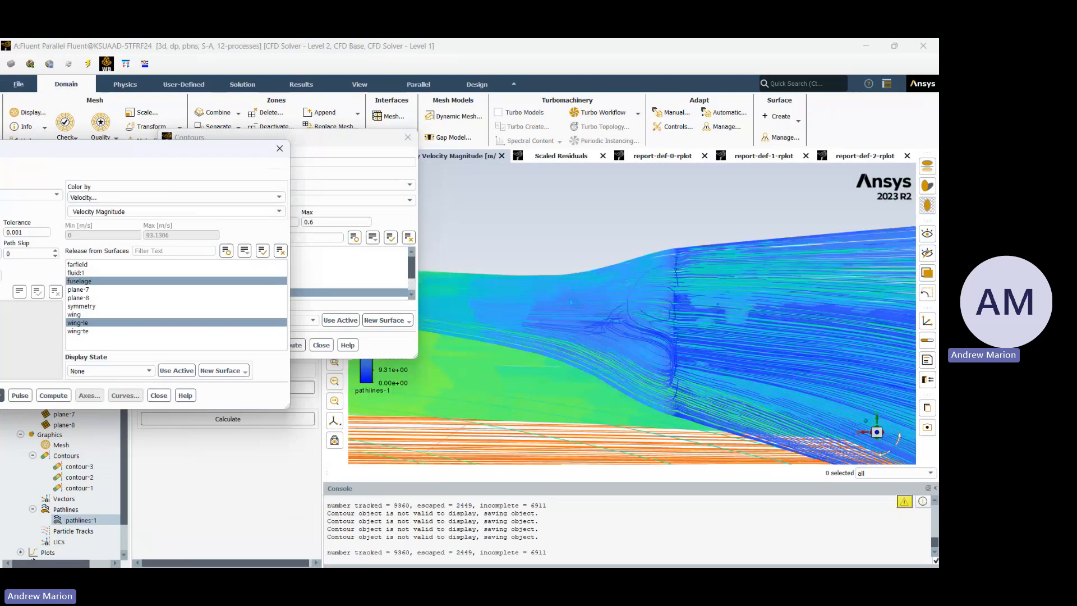
- Examine the pathlines in the wake directly behind the blunt end of the fuselage tail
{"action": "scroll", "coordinate": [598, 332], "scroll_direction": "down", "scroll_amount": 2}
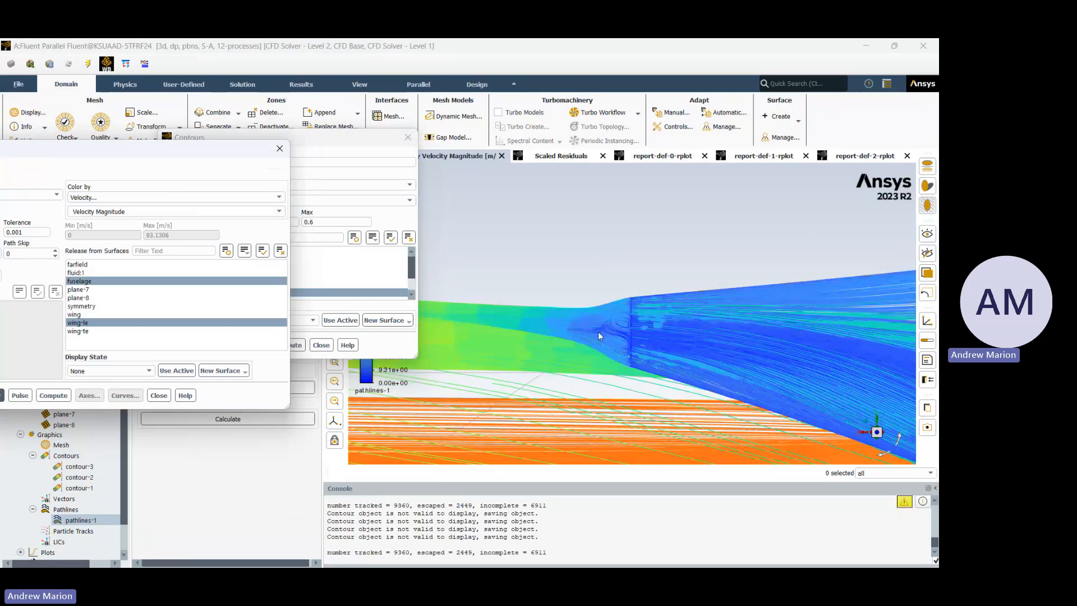
{"action": "scroll", "coordinate": [598, 332], "scroll_direction": "down", "scroll_amount": 1}
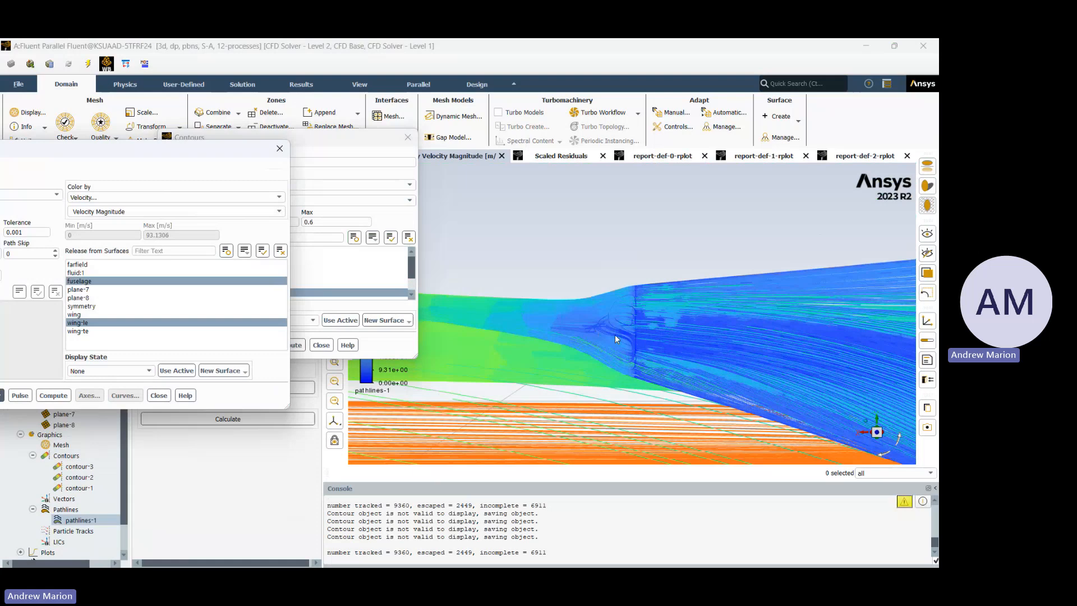
{"action": "scroll", "coordinate": [615, 335], "scroll_direction": "up", "scroll_amount": 1}
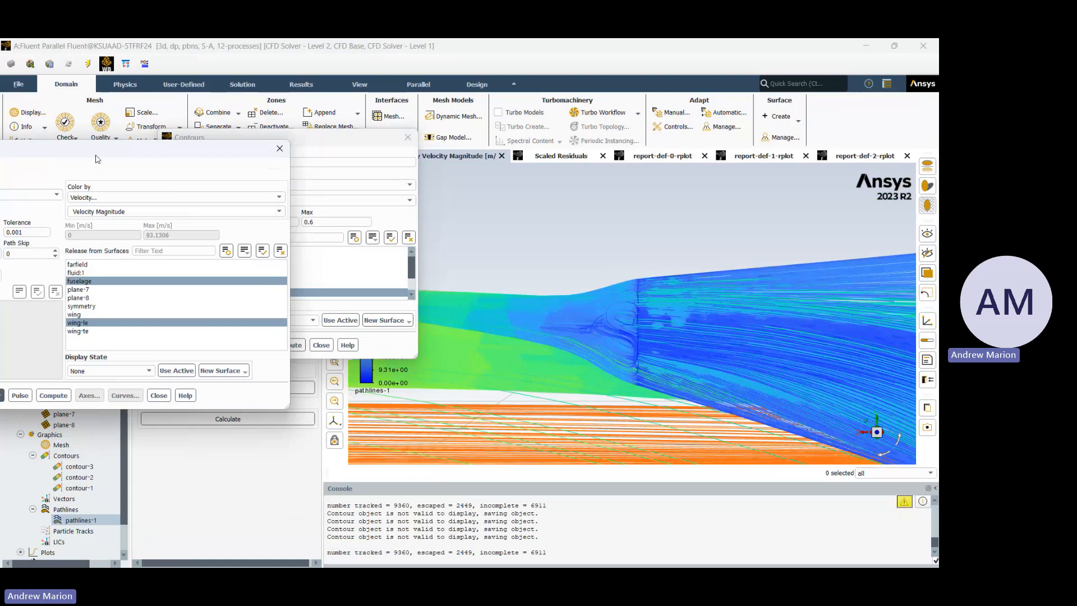
{"action": "scroll", "coordinate": [648, 276], "scroll_direction": "up", "scroll_amount": 1}
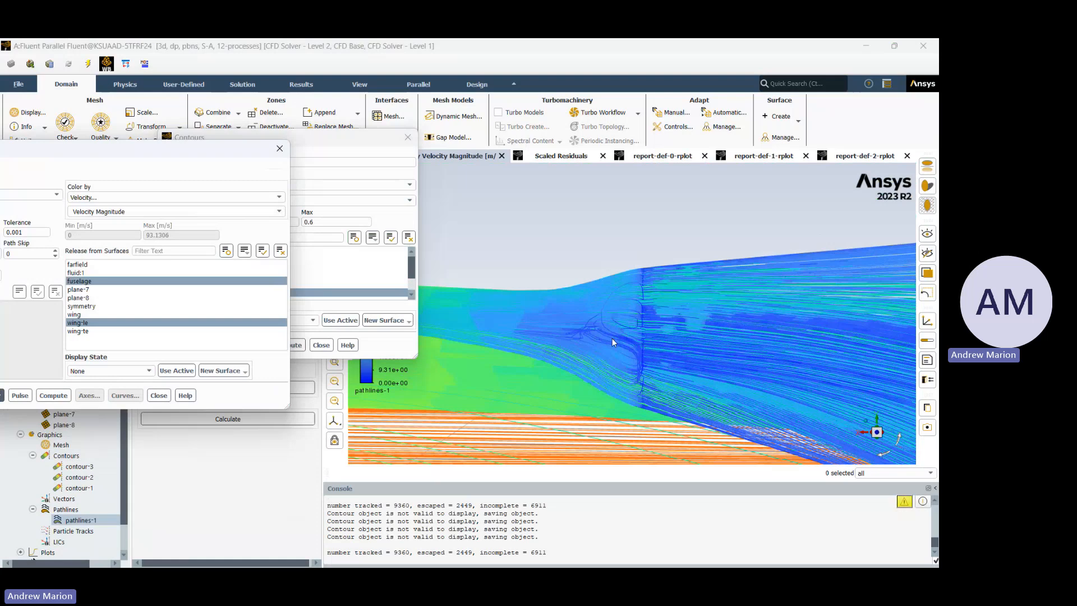
{"action": "scroll", "coordinate": [700, 357], "scroll_direction": "up", "scroll_amount": 3}
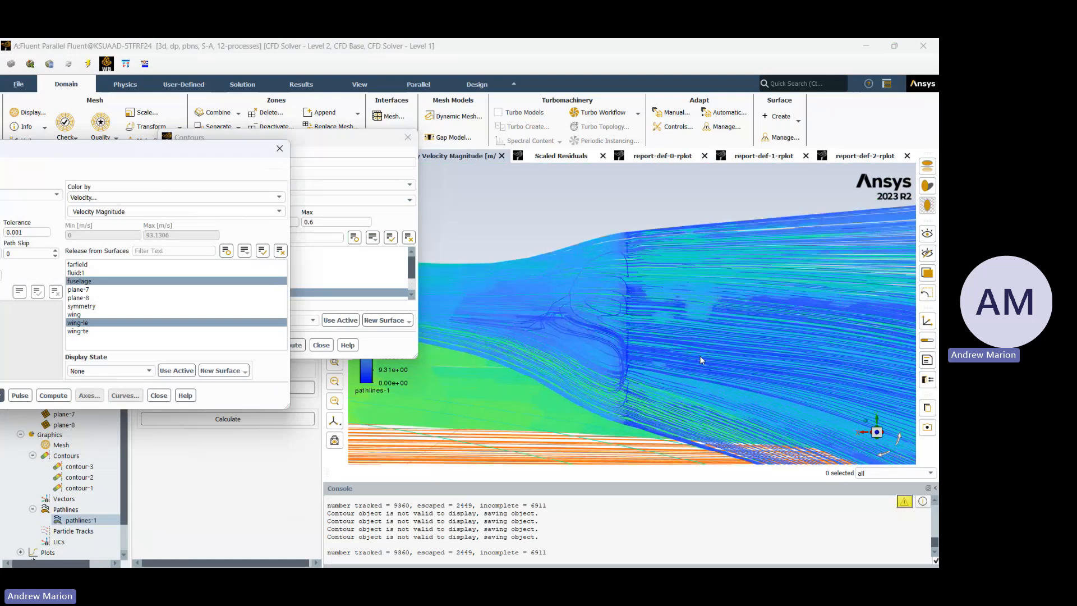
{"action": "scroll", "coordinate": [700, 356], "scroll_direction": "up", "scroll_amount": 3}
{"action": "scroll", "coordinate": [518, 374], "scroll_direction": "up", "scroll_amount": 1}
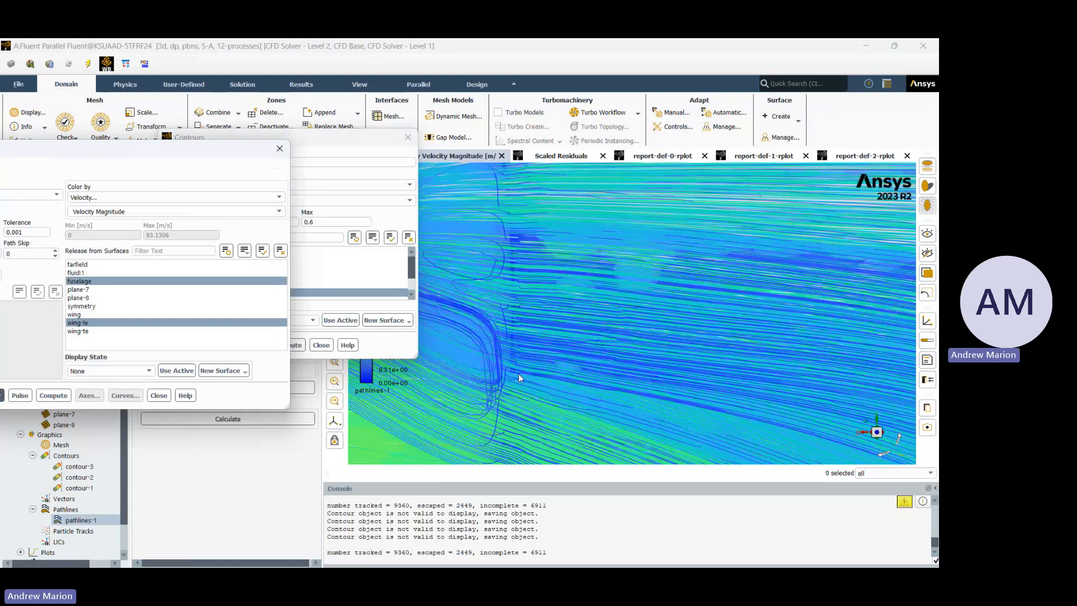
{"action": "scroll", "coordinate": [518, 373], "scroll_direction": "down", "scroll_amount": 5}
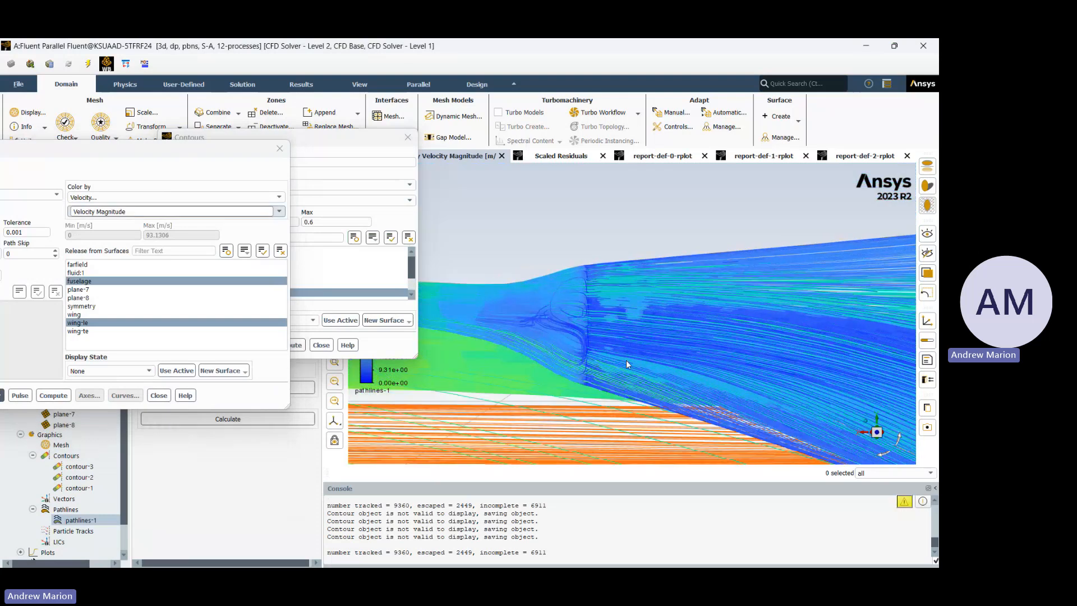
- Turn on Draw Mesh for pathlines-1 with the fuselage and wing faces, and redisplay the pathlines over the body around the tail
{"action": "left_click", "coordinate": [335, 166]}
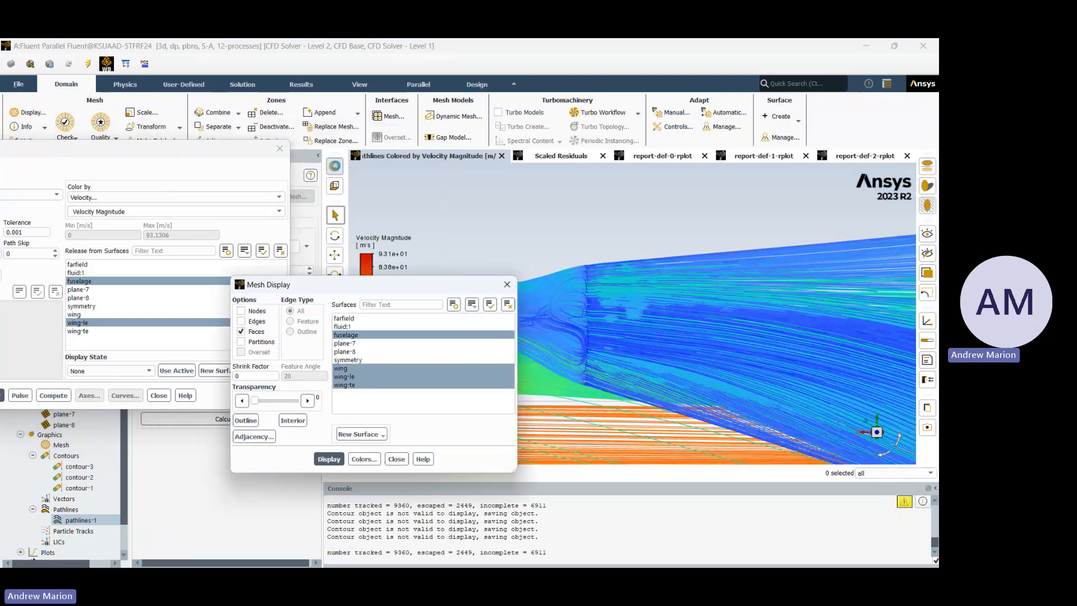
{"action": "left_click", "coordinate": [507, 284]}
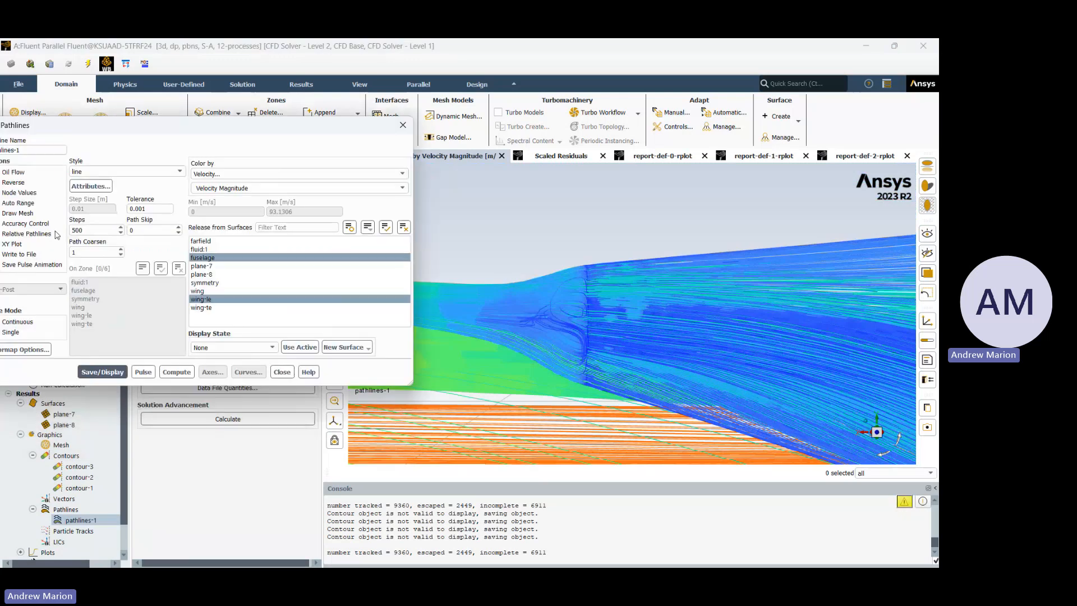
{"action": "left_click", "coordinate": [56, 208]}
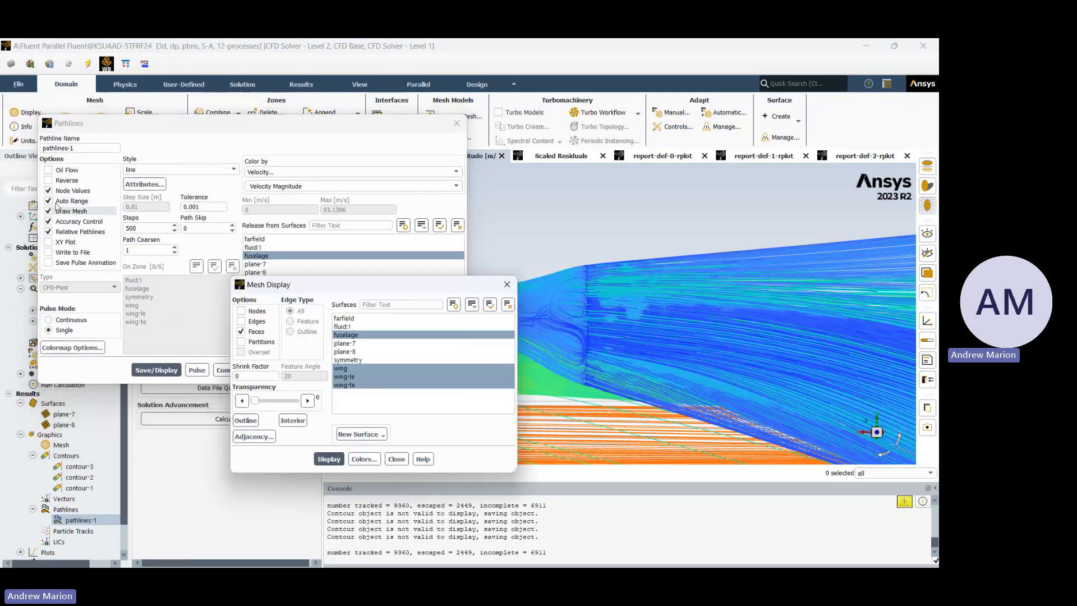
{"action": "left_click", "coordinate": [329, 460]}
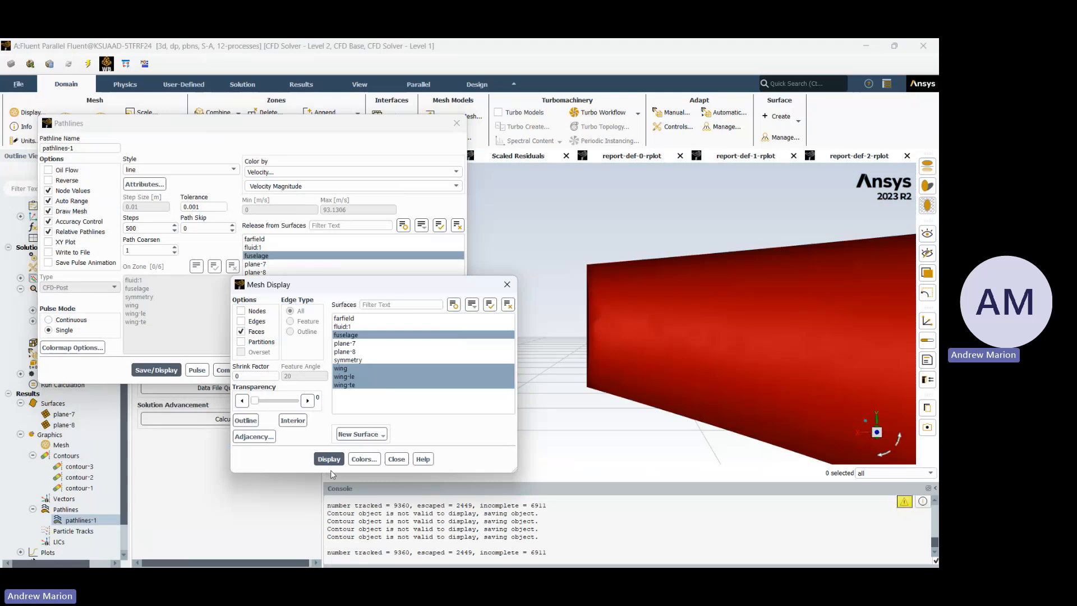
{"action": "left_click", "coordinate": [396, 460]}
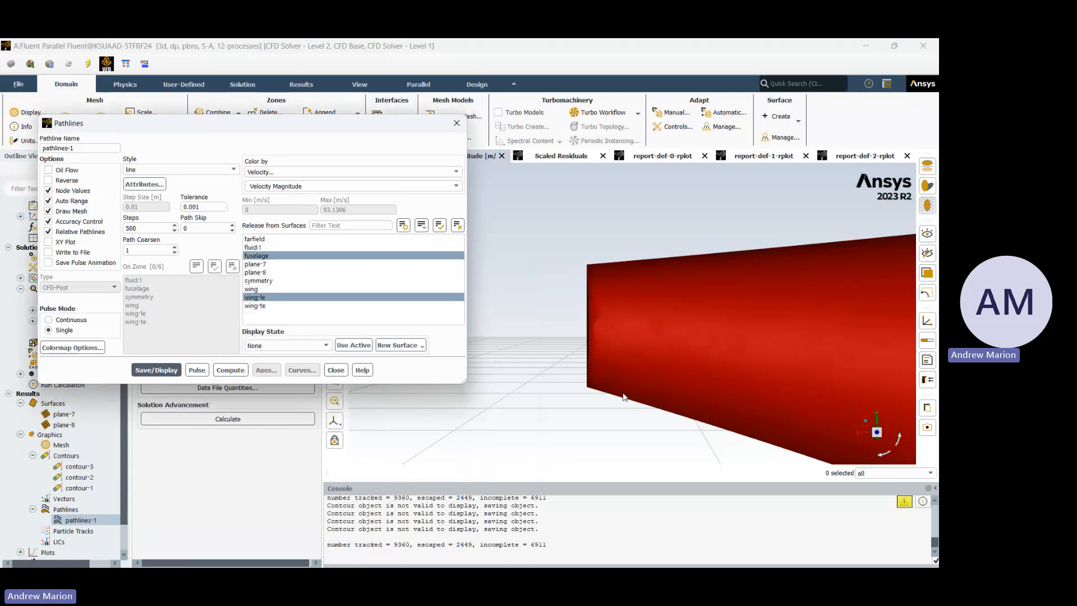
{"action": "left_click", "coordinate": [177, 371]}
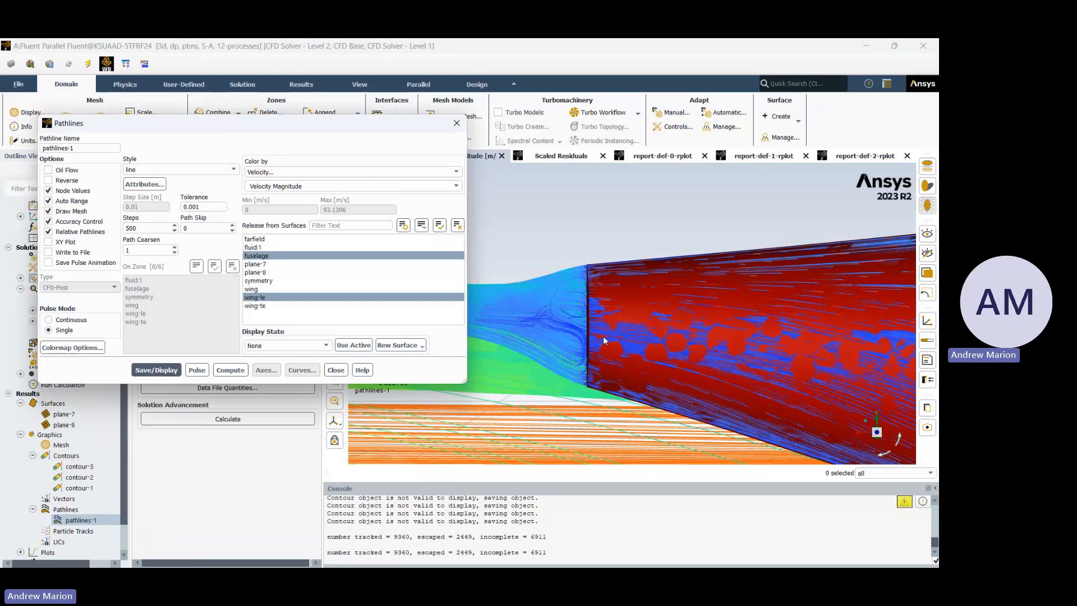
{"action": "scroll", "coordinate": [583, 335], "scroll_direction": "down", "scroll_amount": 3}
{"action": "scroll", "coordinate": [584, 338], "scroll_direction": "down", "scroll_amount": 5}
{"action": "left_click_drag", "start_coordinate": [584, 335], "coordinate": [603, 357]}
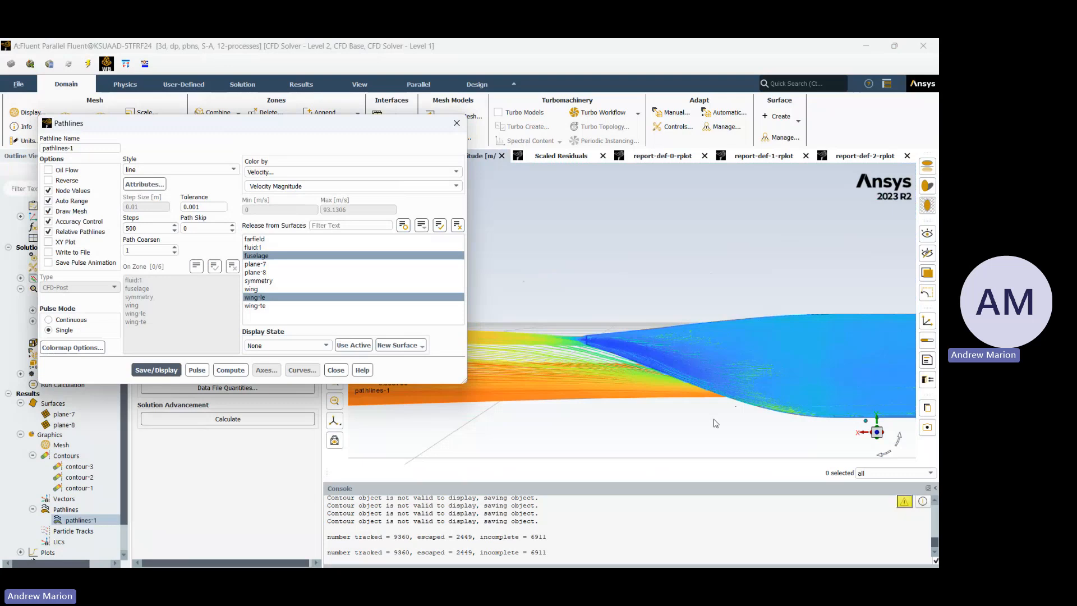
- Examine the velocity-colored pathlines along the fuselage side near the wing root and around the wing tip
{"action": "left_click_drag", "start_coordinate": [716, 423], "coordinate": [821, 379]}
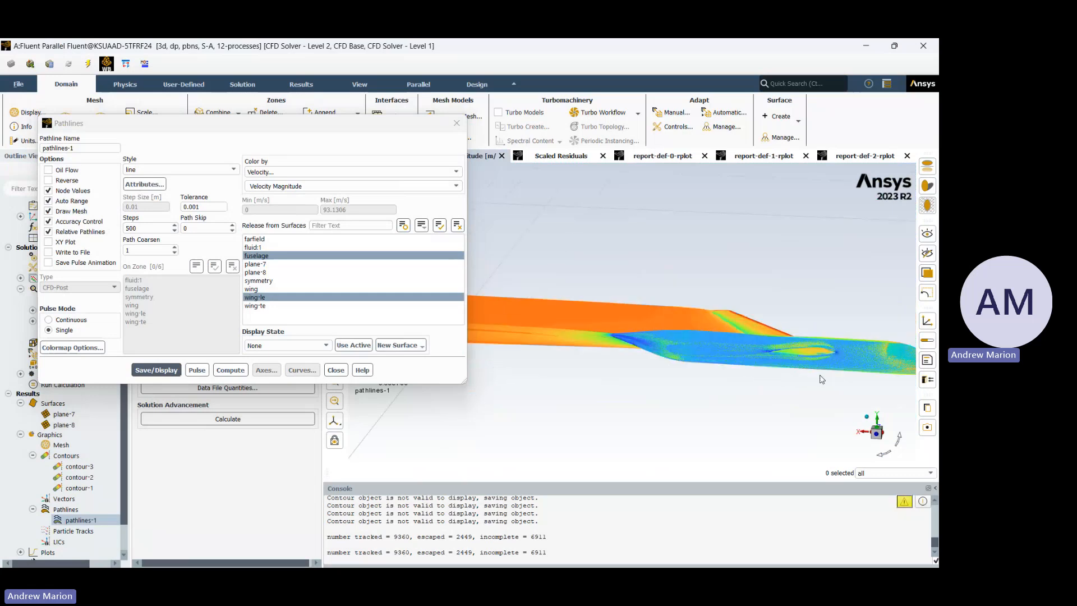
{"action": "scroll", "coordinate": [765, 355], "scroll_direction": "up", "scroll_amount": 3}
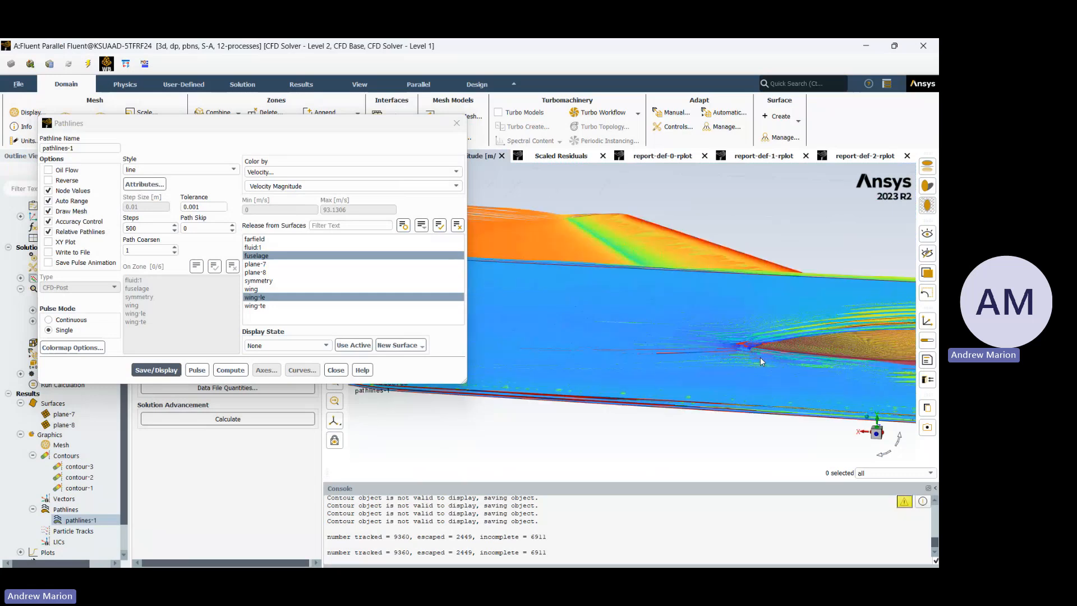
{"action": "left_click_drag", "start_coordinate": [759, 357], "coordinate": [745, 341]}
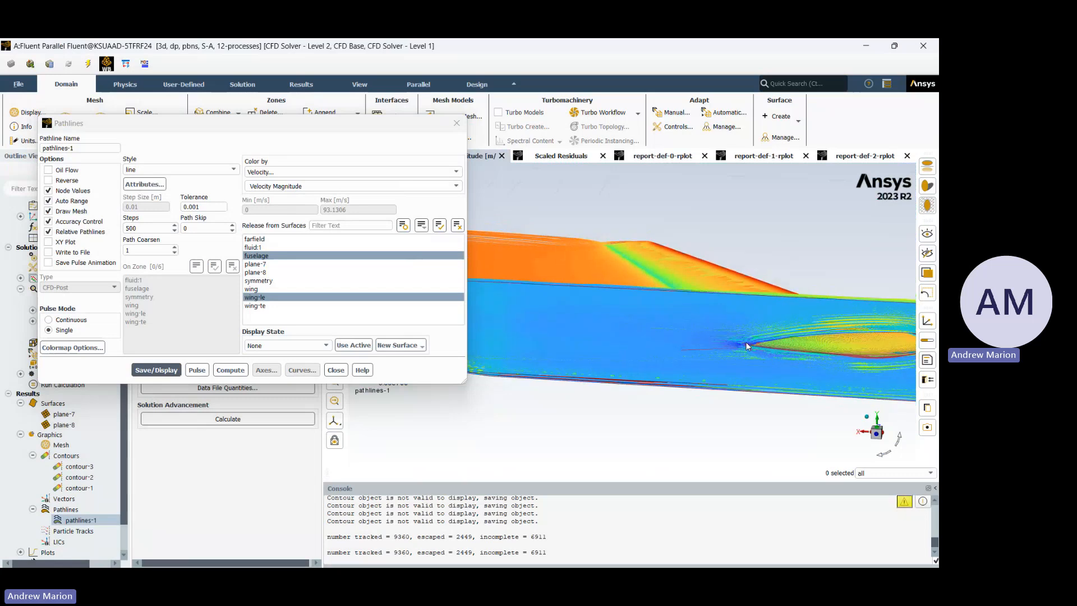
{"action": "scroll", "coordinate": [745, 344], "scroll_direction": "down", "scroll_amount": 2}
{"action": "left_click_drag", "start_coordinate": [707, 340], "coordinate": [775, 347]}
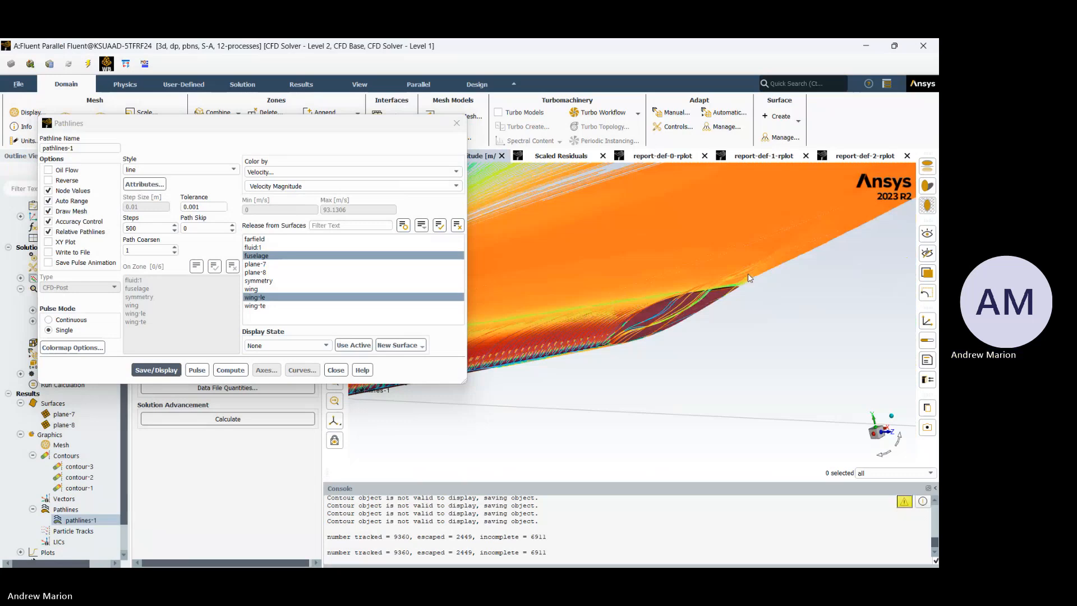
{"action": "scroll", "coordinate": [519, 282], "scroll_direction": "down", "scroll_amount": 3}
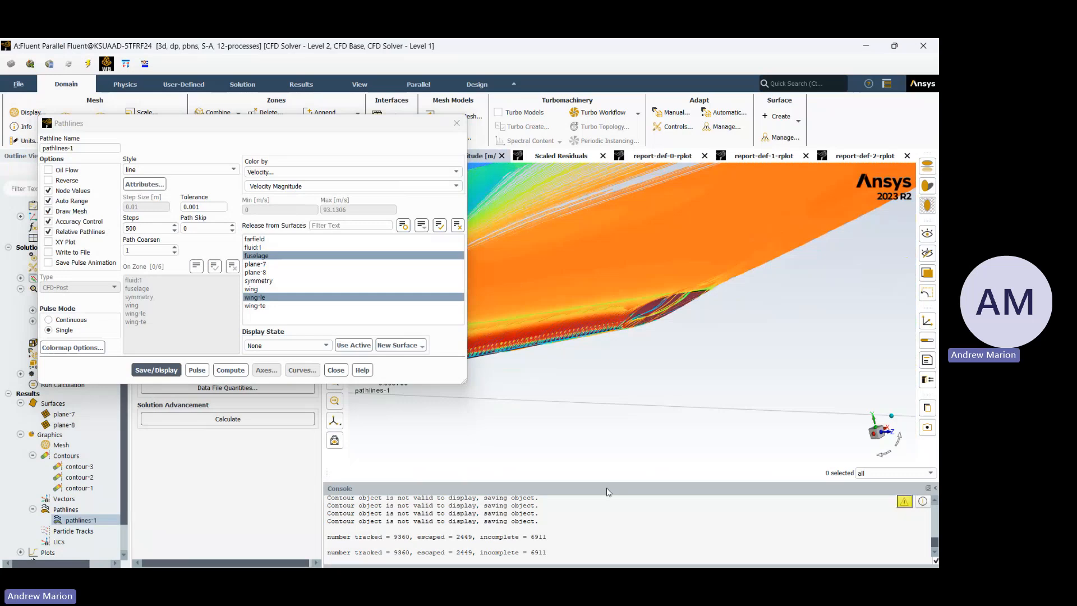
- Switch to the Ansys Workshop presentation in the browser and show slide 17, "What do you want to do next week?"
{"action": "mouse_move", "coordinate": [587, 566]}
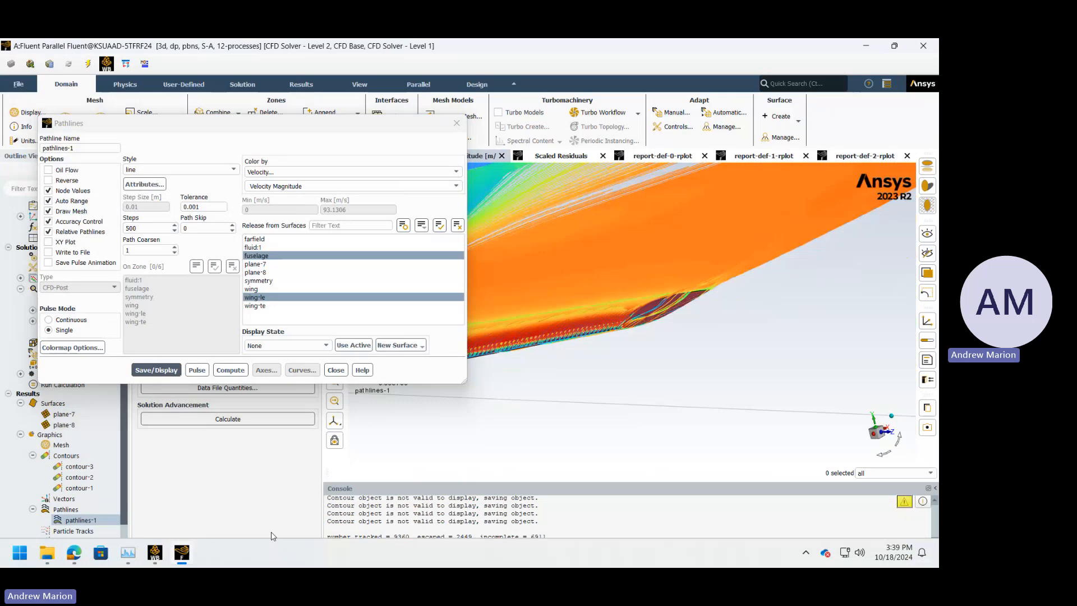
{"action": "mouse_move", "coordinate": [73, 558]}
{"action": "left_click", "coordinate": [58, 507]}
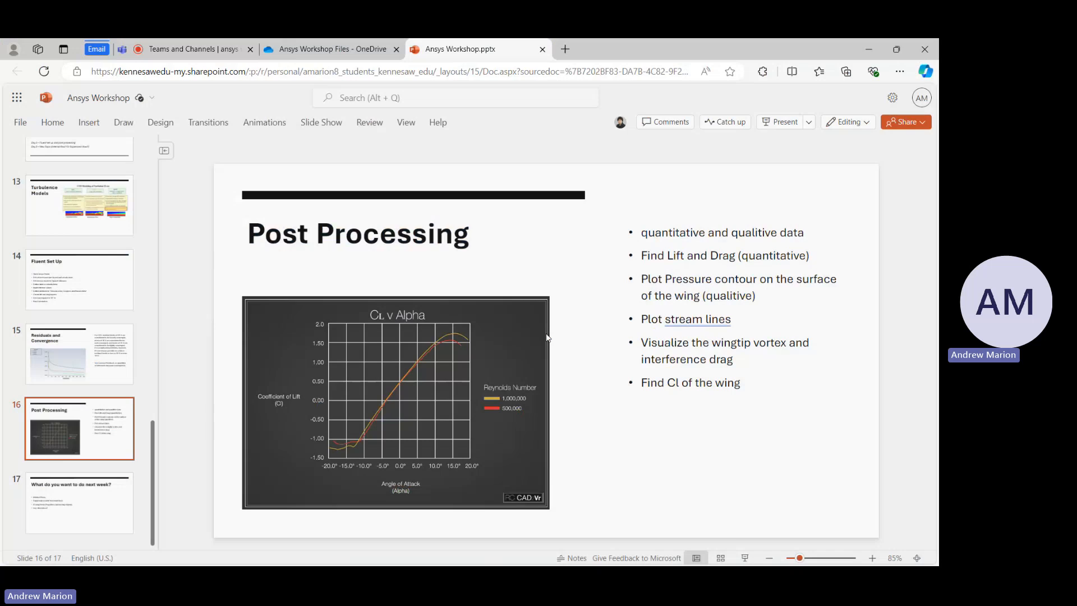
{"action": "left_click", "coordinate": [94, 508]}
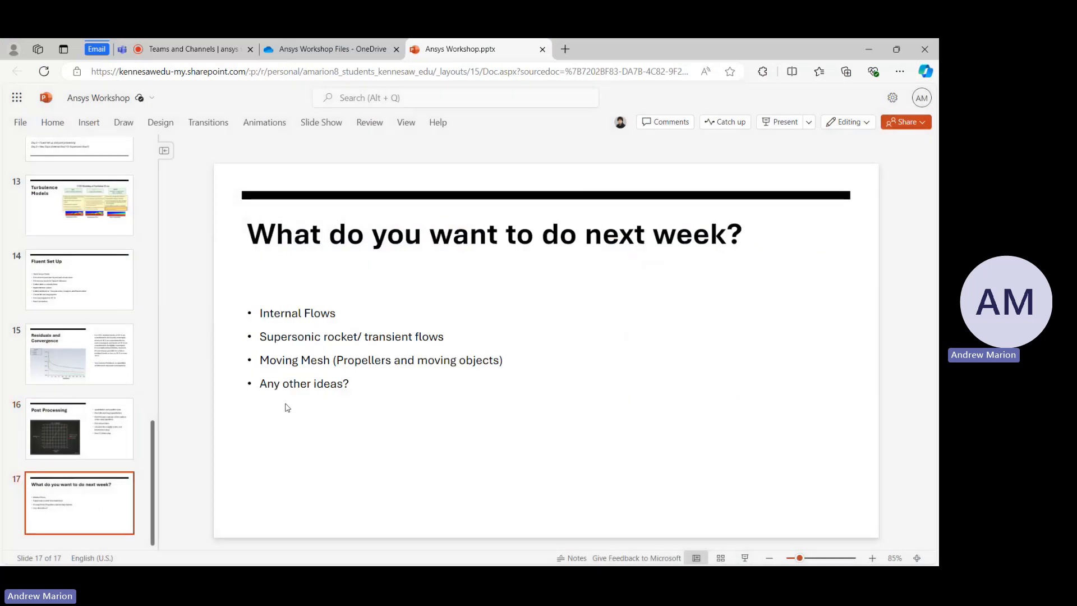